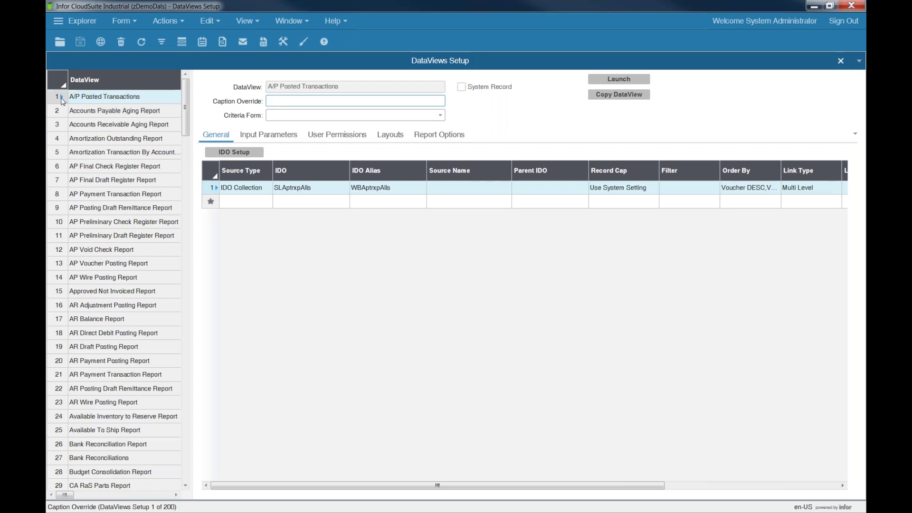
Select the Customers DataView and examine the IDO collections it is built from.
{"action": "left_click", "coordinate": [320, 280]}
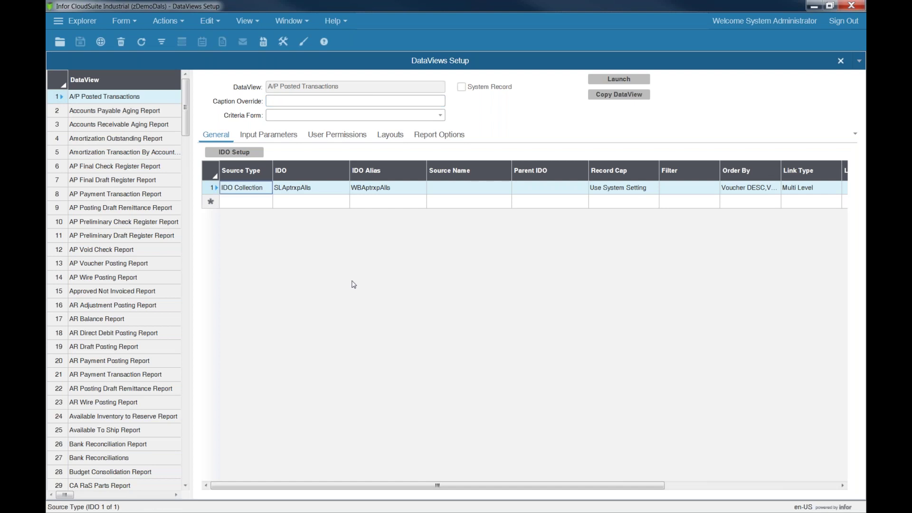
{"action": "left_click_drag", "start_coordinate": [186, 129], "coordinate": [192, 221]}
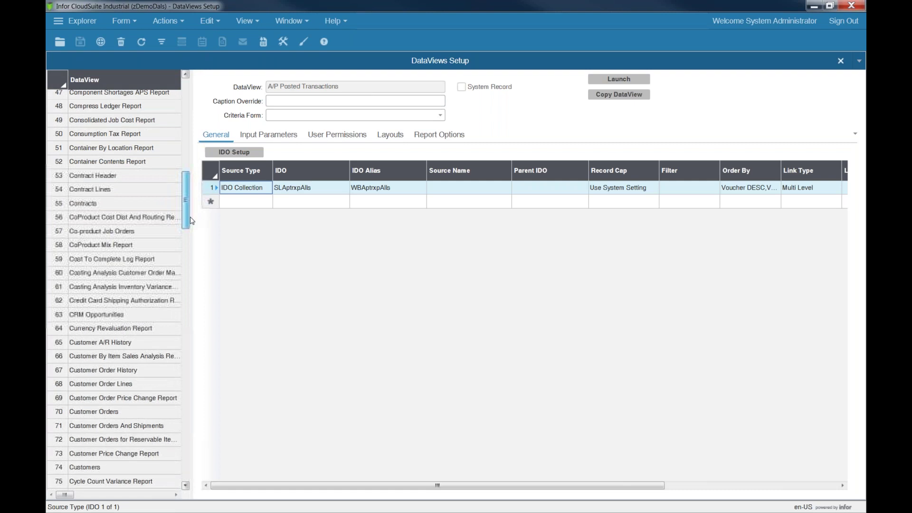
{"action": "left_click_drag", "start_coordinate": [192, 221], "coordinate": [193, 247]}
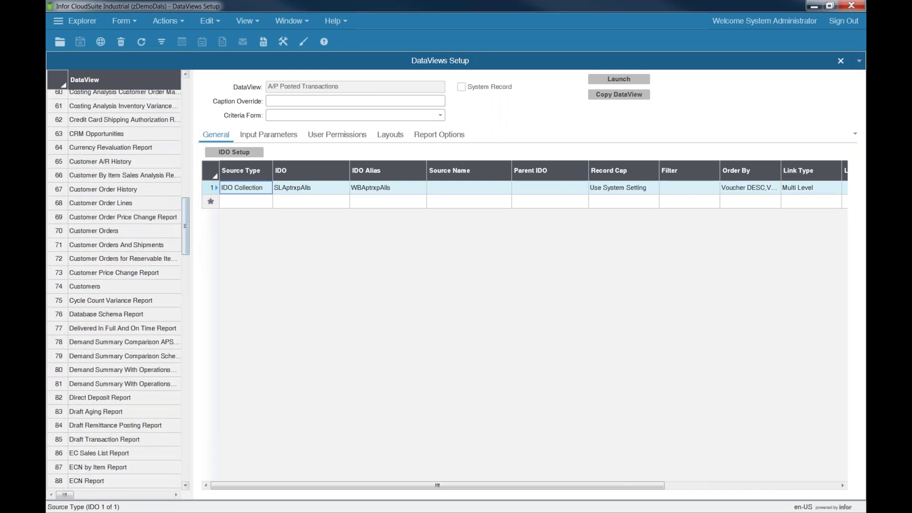
{"action": "left_click", "coordinate": [95, 287]}
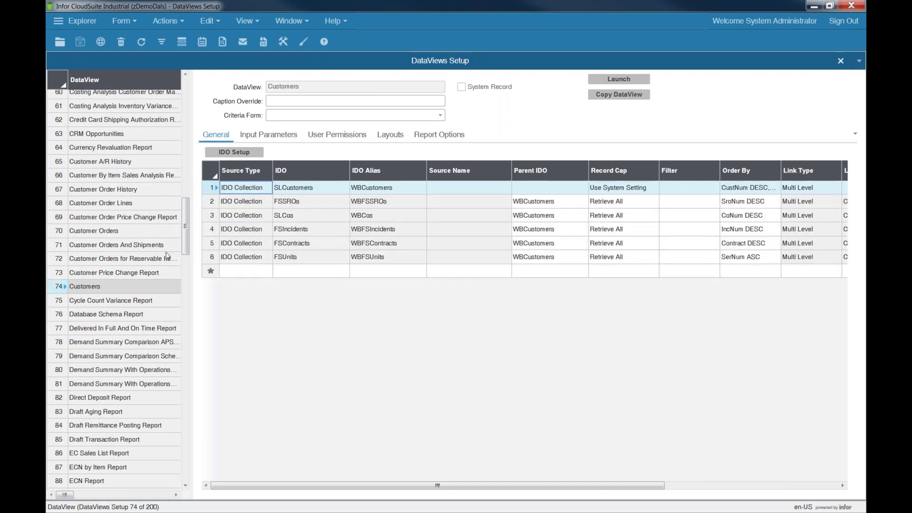
Select the General Ledger DataView and review the properties included in its IDO setup, closing the setup without saving.
{"action": "left_click_drag", "start_coordinate": [186, 226], "coordinate": [187, 298]}
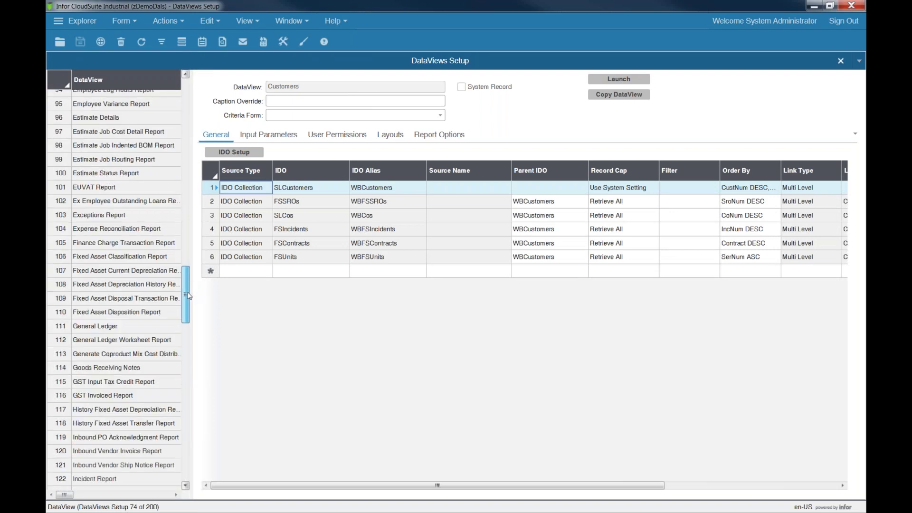
{"action": "left_click", "coordinate": [133, 329]}
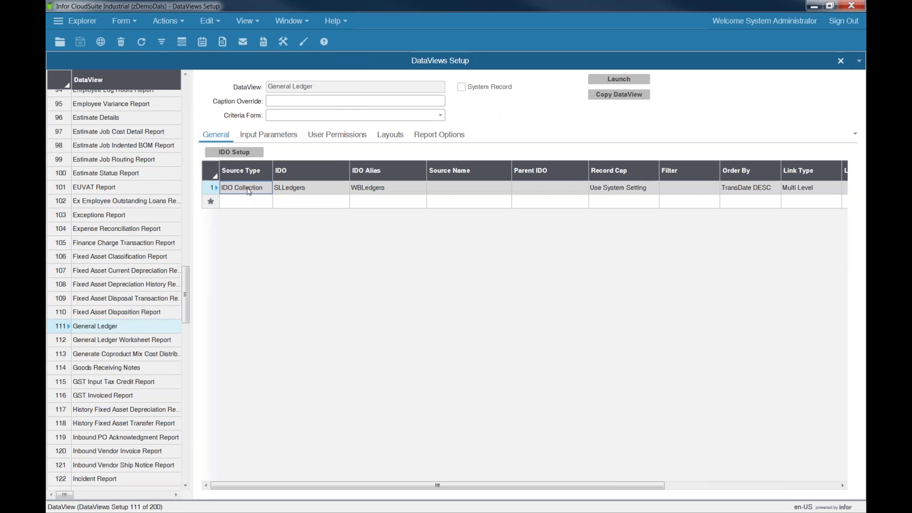
{"action": "left_click", "coordinate": [242, 152]}
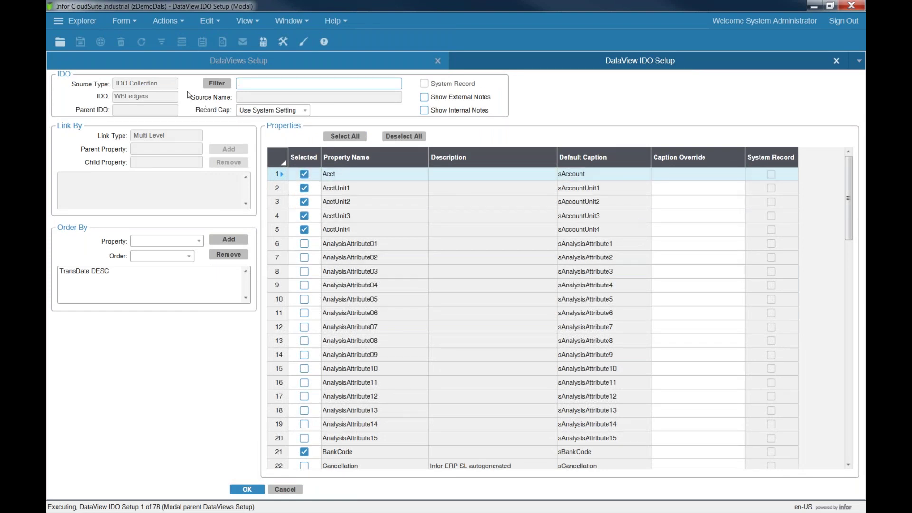
{"action": "double_click", "coordinate": [119, 97]}
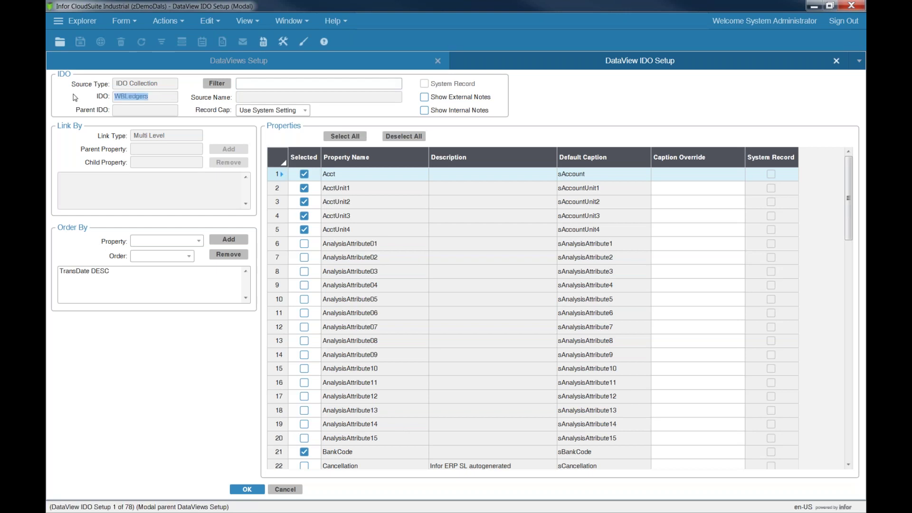
{"action": "left_click_drag", "start_coordinate": [163, 99], "coordinate": [125, 97]}
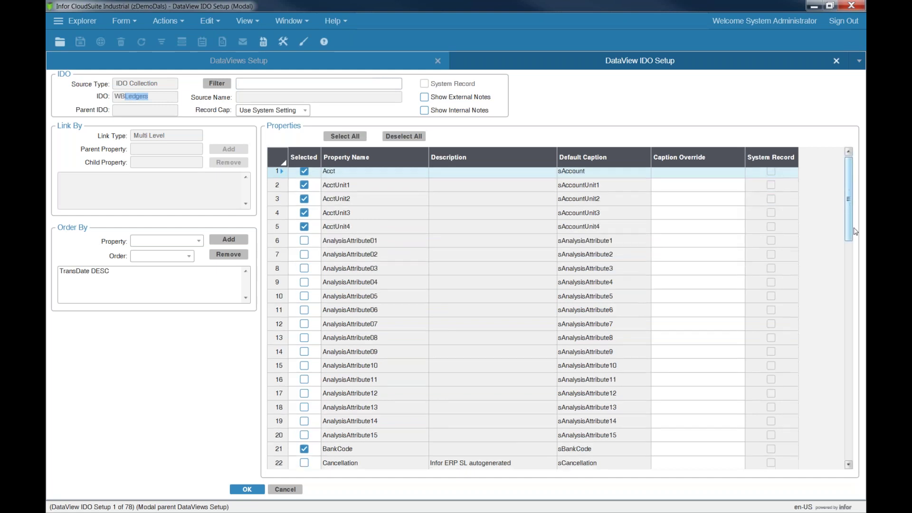
{"action": "left_click_drag", "start_coordinate": [850, 193], "coordinate": [849, 304]}
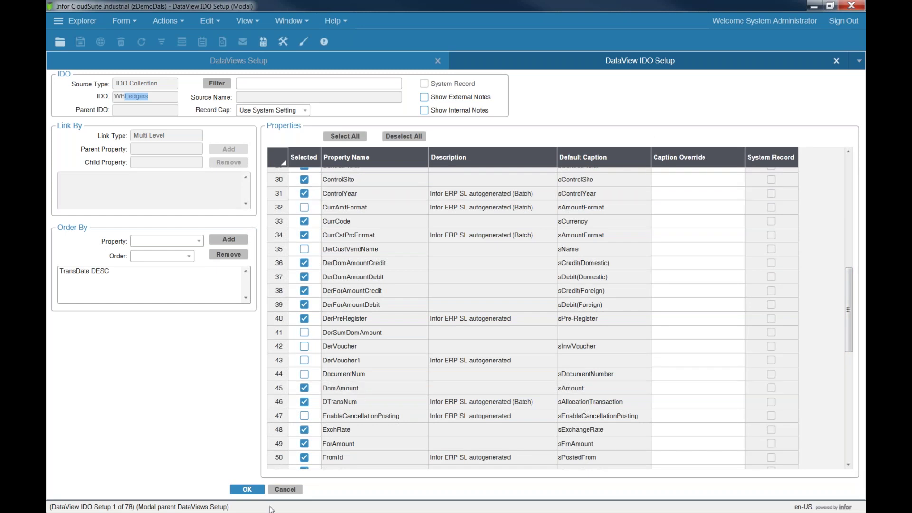
{"action": "left_click", "coordinate": [285, 489]}
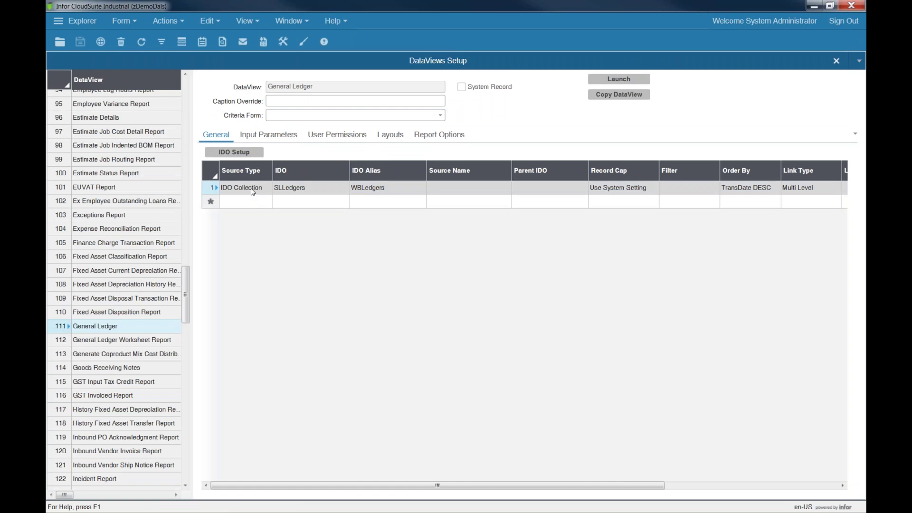
Launch the General Ledger DataView to show its results.
{"action": "left_click", "coordinate": [252, 191]}
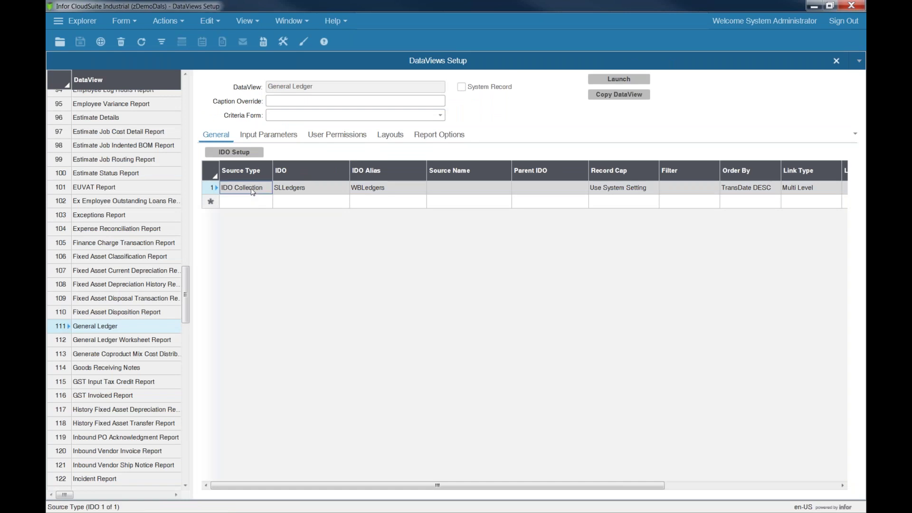
{"action": "left_click", "coordinate": [608, 84]}
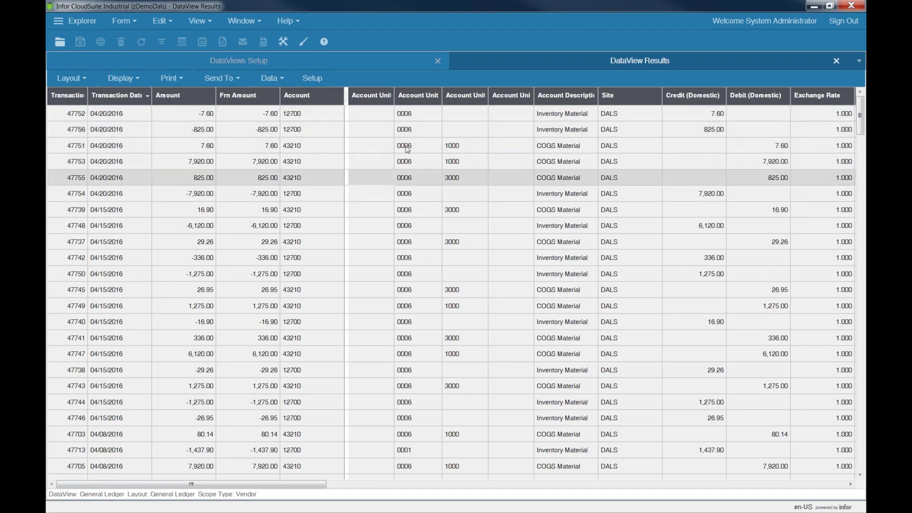
Swap the second and third account unit columns and sort the ledger results by Amount in descending order.
{"action": "left_click_drag", "start_coordinate": [420, 103], "coordinate": [484, 103]}
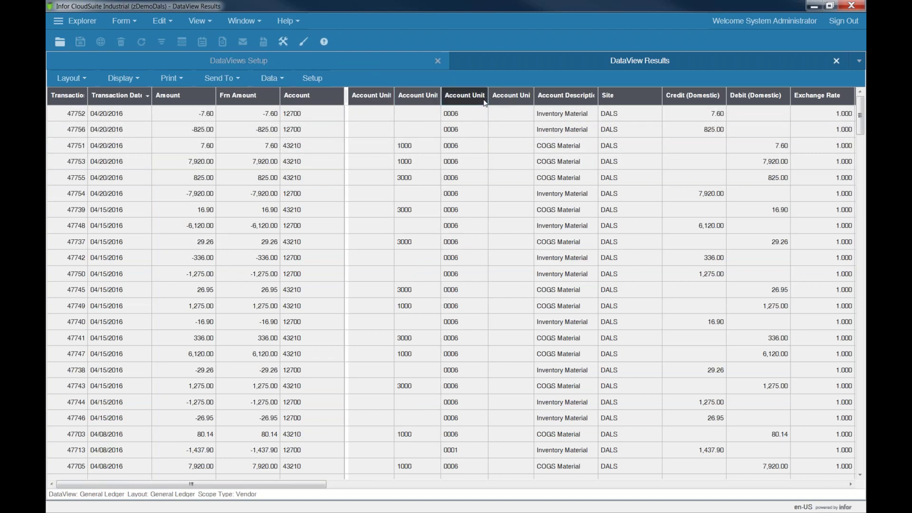
{"action": "left_click_drag", "start_coordinate": [375, 103], "coordinate": [602, 95]}
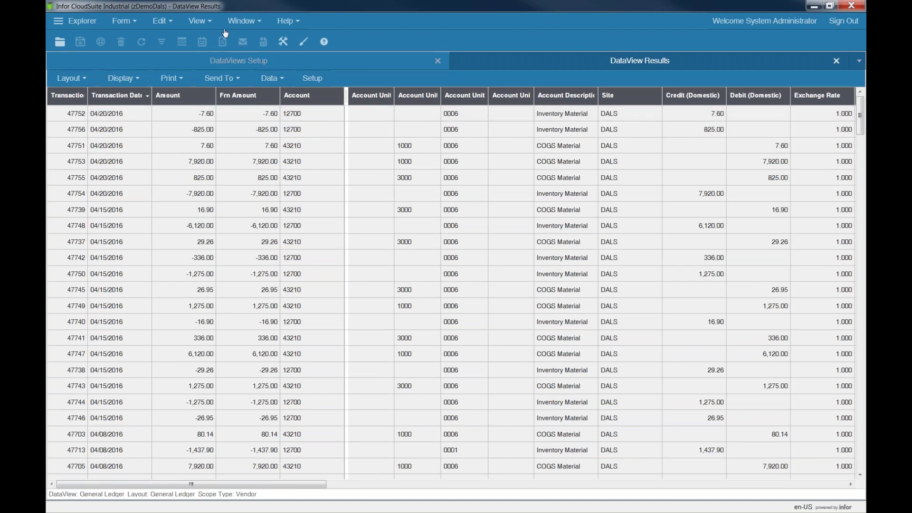
{"action": "left_click", "coordinate": [192, 98]}
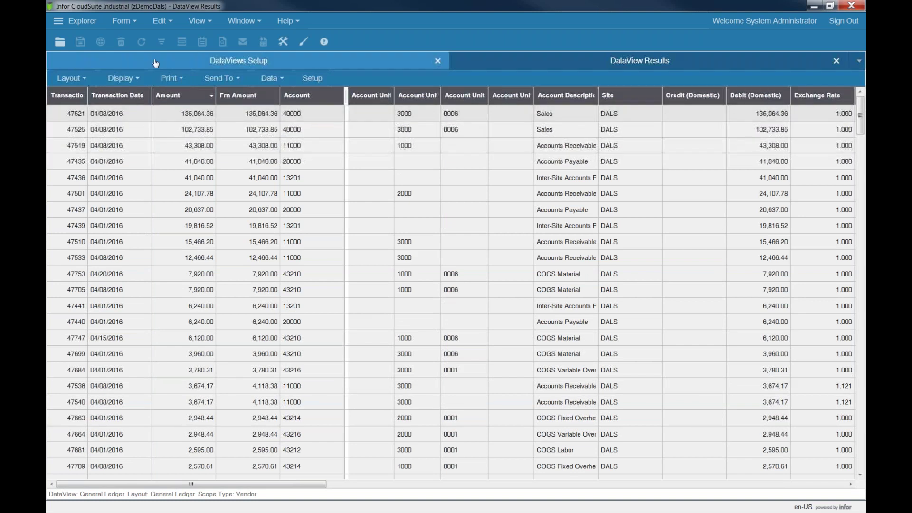
Show the column filters and filter the Account column to account 40000 only, using the search text 400.
{"action": "left_click", "coordinate": [133, 81]}
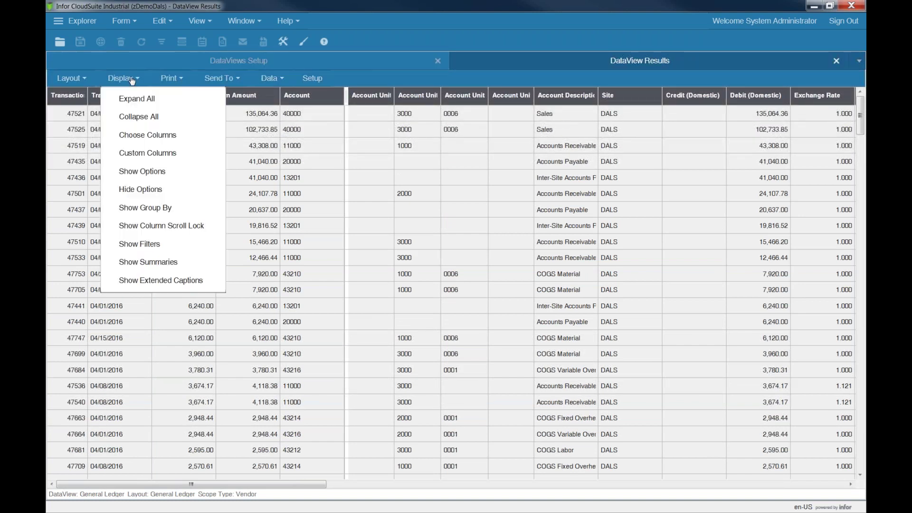
{"action": "left_click", "coordinate": [160, 245]}
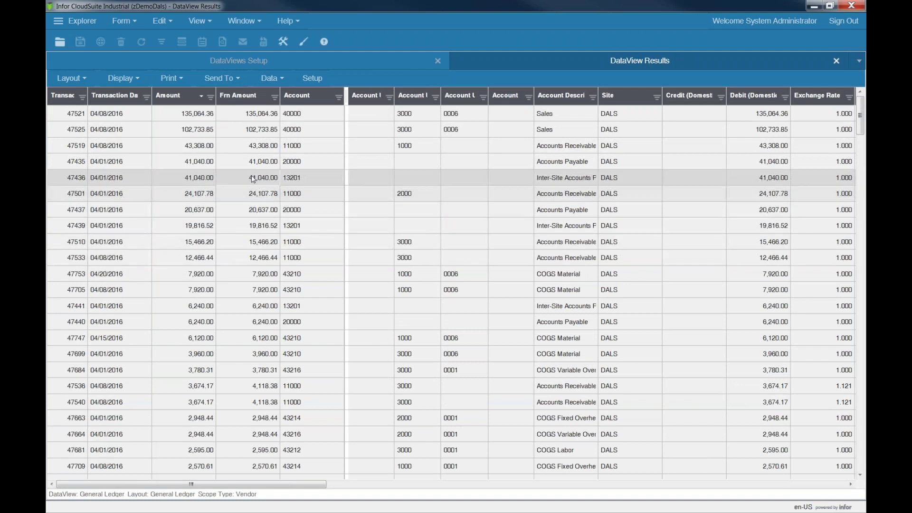
{"action": "left_click", "coordinate": [340, 99]}
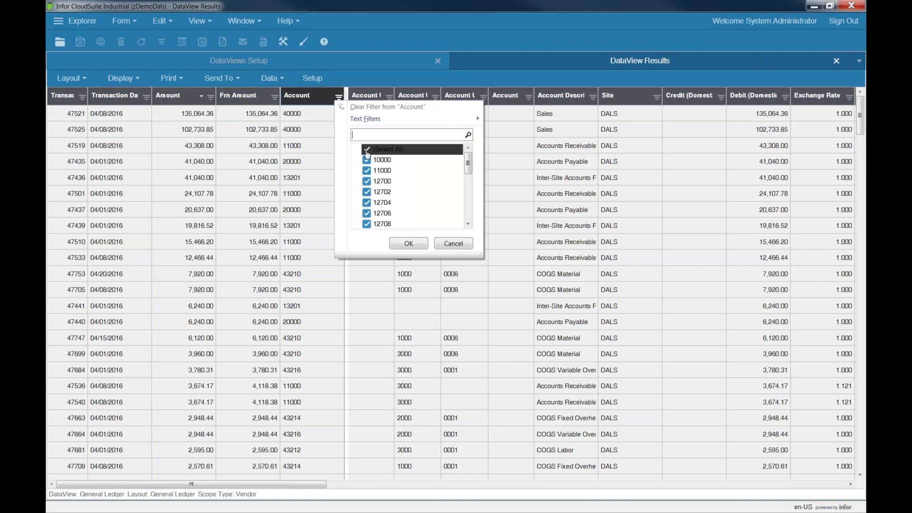
{"action": "left_click", "coordinate": [366, 149]}
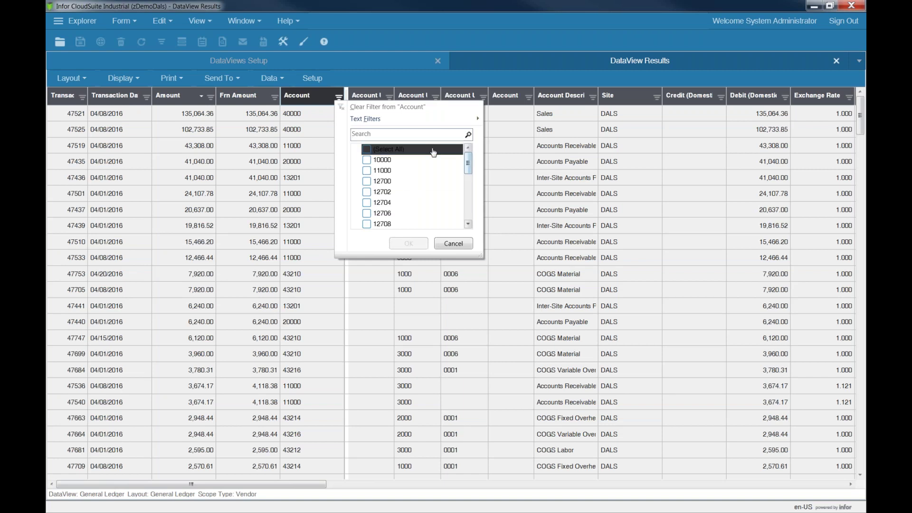
{"action": "mouse_move", "coordinate": [469, 164]}
{"action": "left_mouse_down"}
{"action": "mouse_move", "coordinate": [469, 189]}
{"action": "mouse_move", "coordinate": [470, 165]}
{"action": "left_mouse_up"}
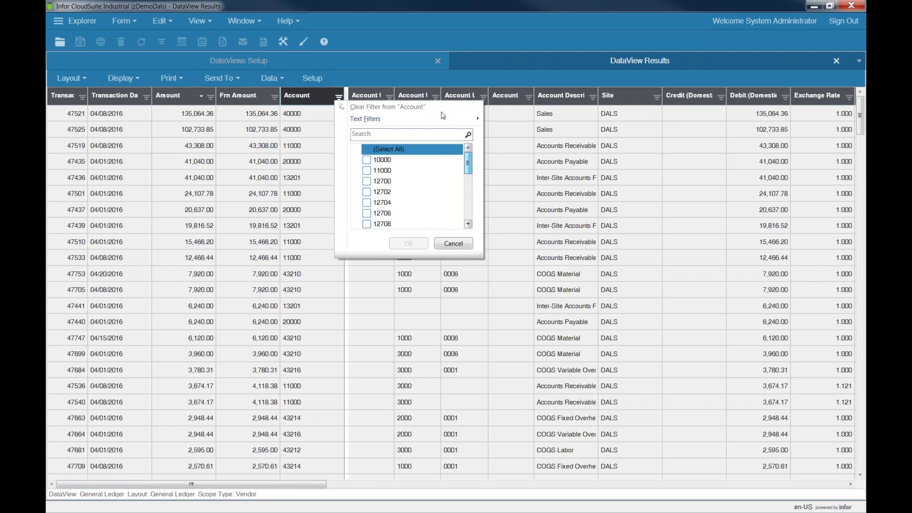
{"action": "type", "text": "400"}
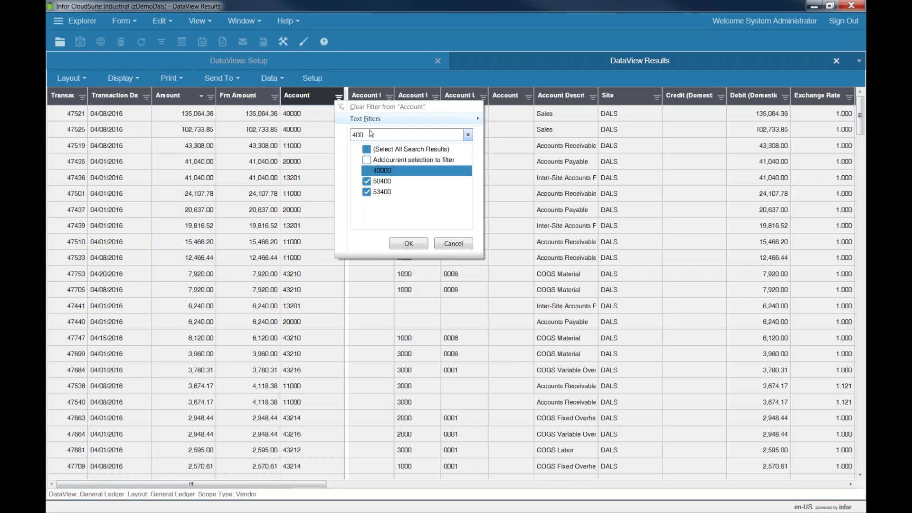
{"action": "left_click", "coordinate": [368, 151]}
{"action": "left_click", "coordinate": [367, 170]}
{"action": "left_click", "coordinate": [406, 243]}
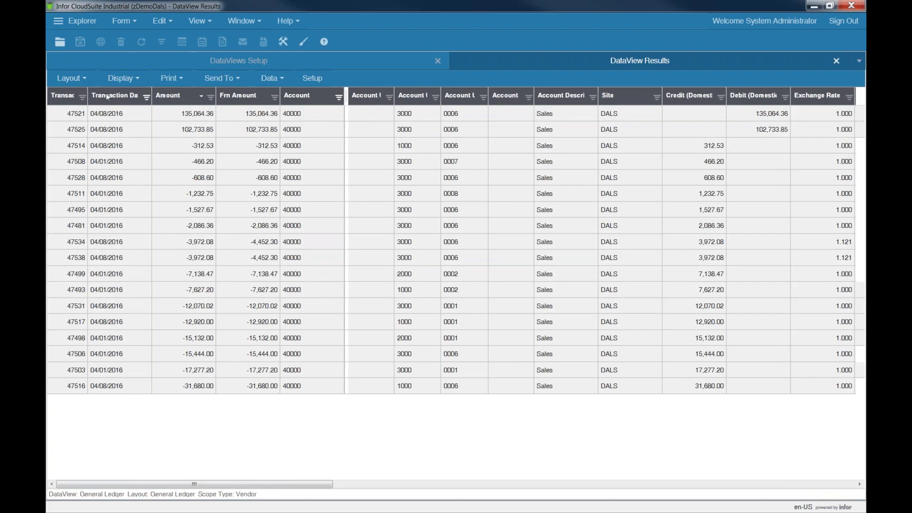
Filter the Transaction Date column to This Quarter with the predefined date filters.
{"action": "left_click", "coordinate": [147, 97]}
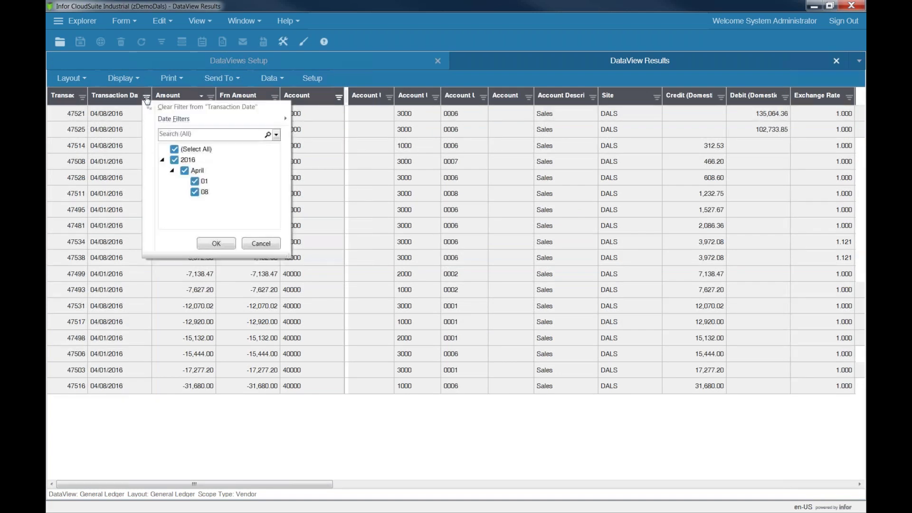
{"action": "left_click", "coordinate": [162, 134]}
{"action": "left_click", "coordinate": [175, 172]}
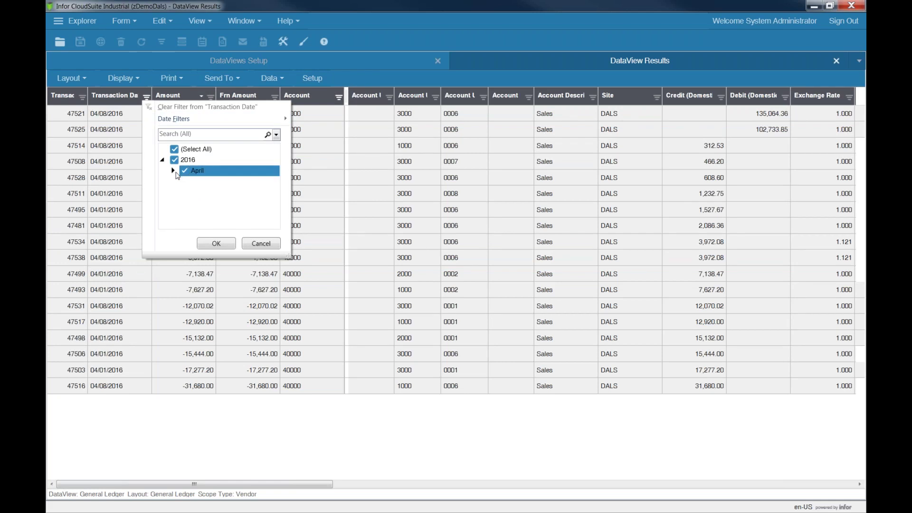
{"action": "mouse_move", "coordinate": [182, 123]}
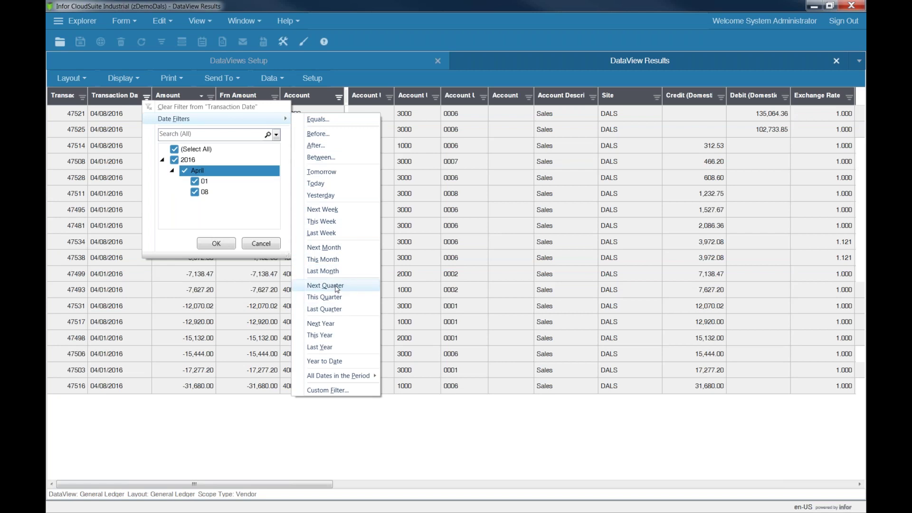
{"action": "left_click", "coordinate": [328, 297]}
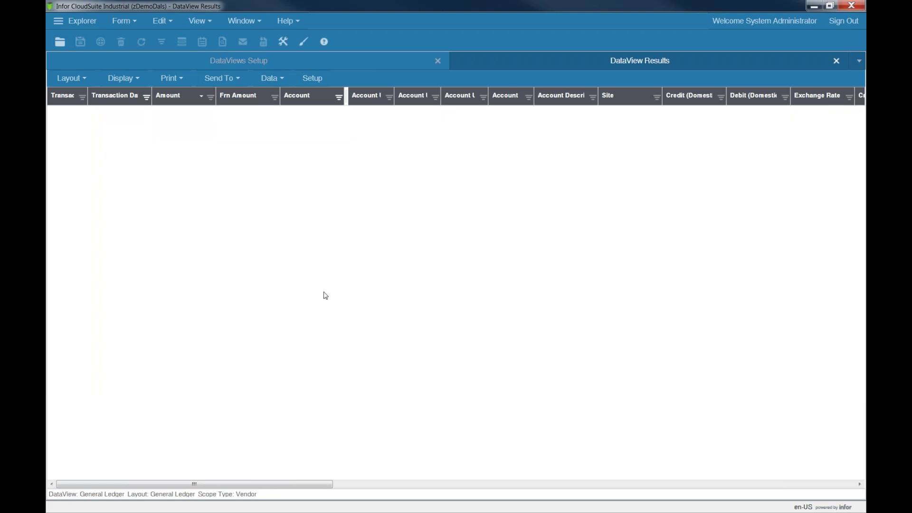
Remove the Transaction Date filter by including all dates again.
{"action": "left_click", "coordinate": [148, 98]}
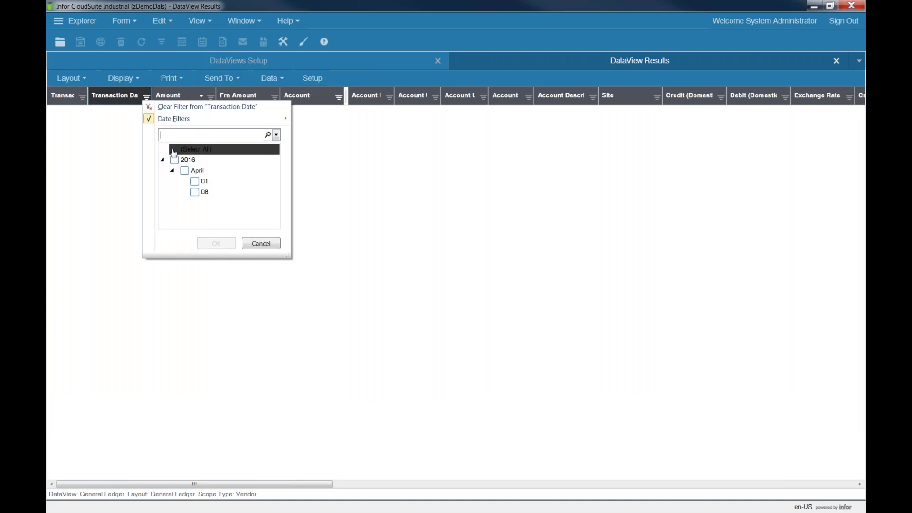
{"action": "left_click", "coordinate": [174, 149]}
{"action": "left_click", "coordinate": [216, 243]}
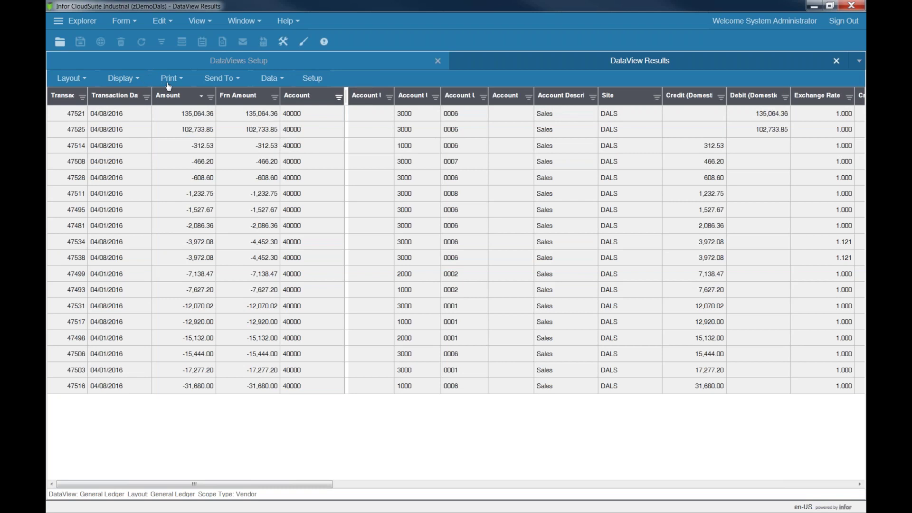
Remove the Account filter by including all accounts again.
{"action": "left_click", "coordinate": [339, 97]}
{"action": "left_click", "coordinate": [369, 151]}
{"action": "left_click", "coordinate": [368, 151]}
{"action": "left_click", "coordinate": [409, 244]}
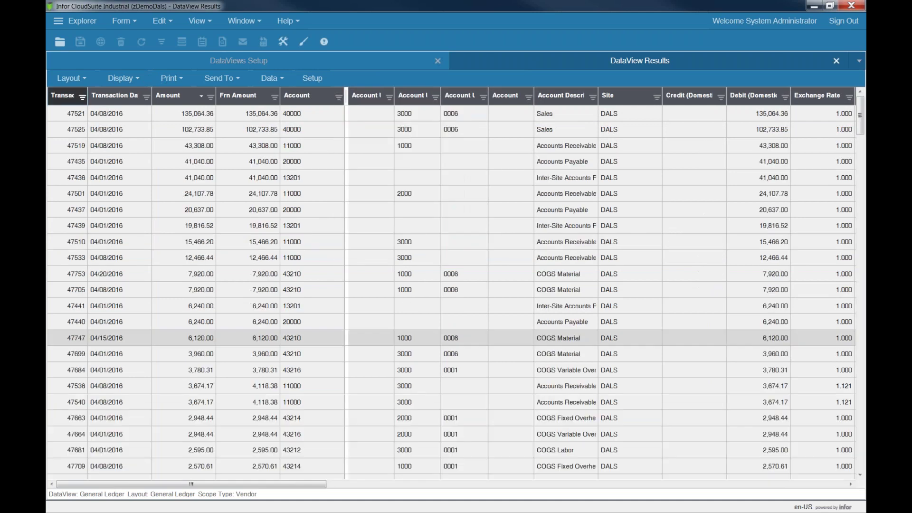
Show the group-by area and group the ledger transactions by Account, with the groups in descending order.
{"action": "left_click", "coordinate": [122, 78]}
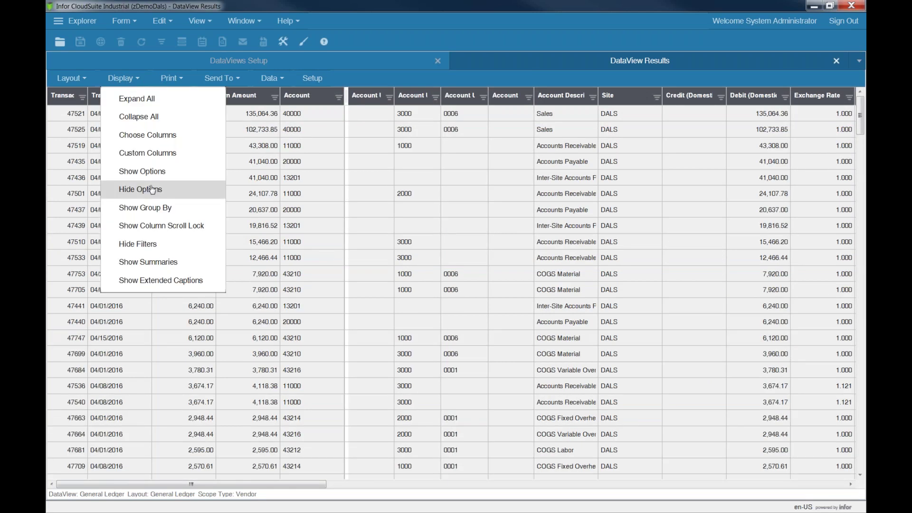
{"action": "left_click", "coordinate": [152, 207]}
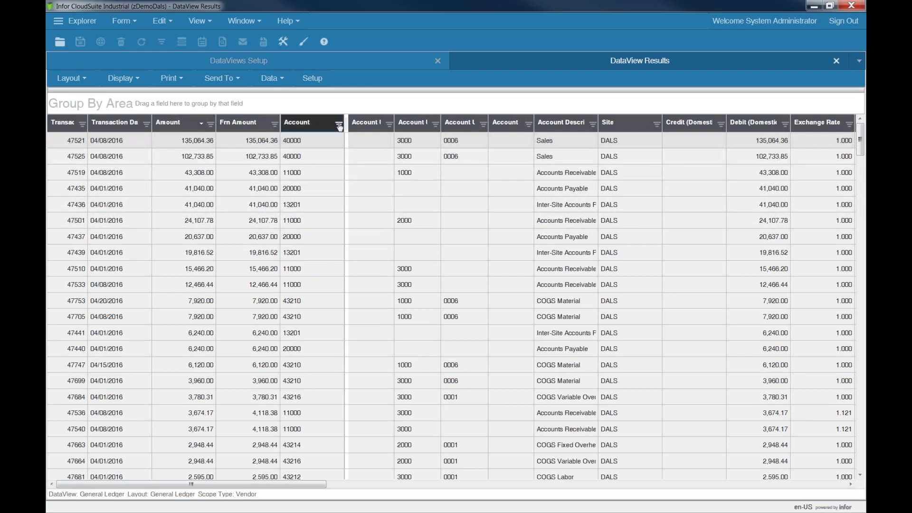
{"action": "left_click_drag", "start_coordinate": [312, 123], "coordinate": [282, 104]}
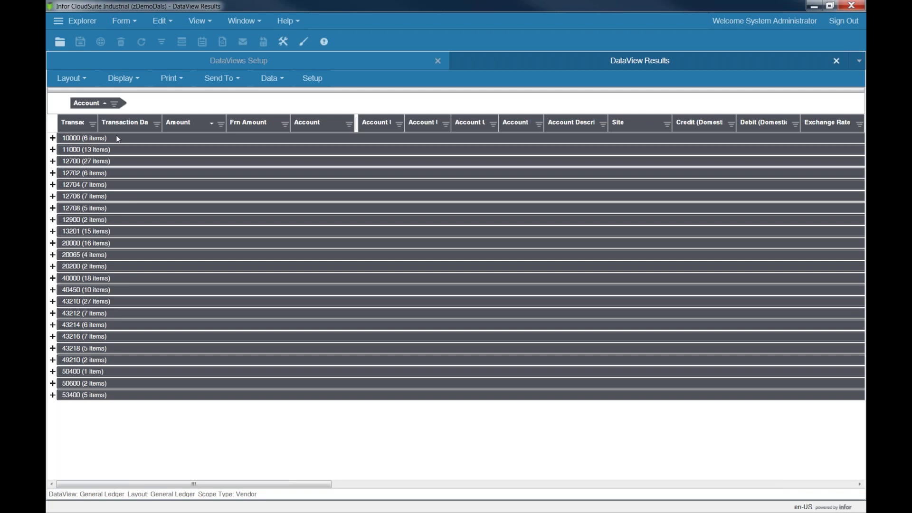
{"action": "left_click", "coordinate": [83, 104]}
Show the summary controls for the ledger columns.
{"action": "left_click", "coordinate": [119, 80]}
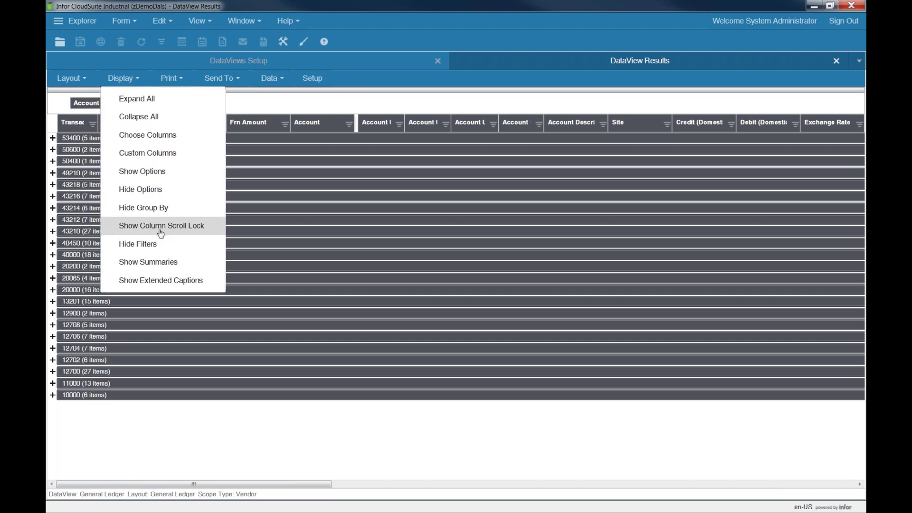
{"action": "left_click", "coordinate": [164, 263]}
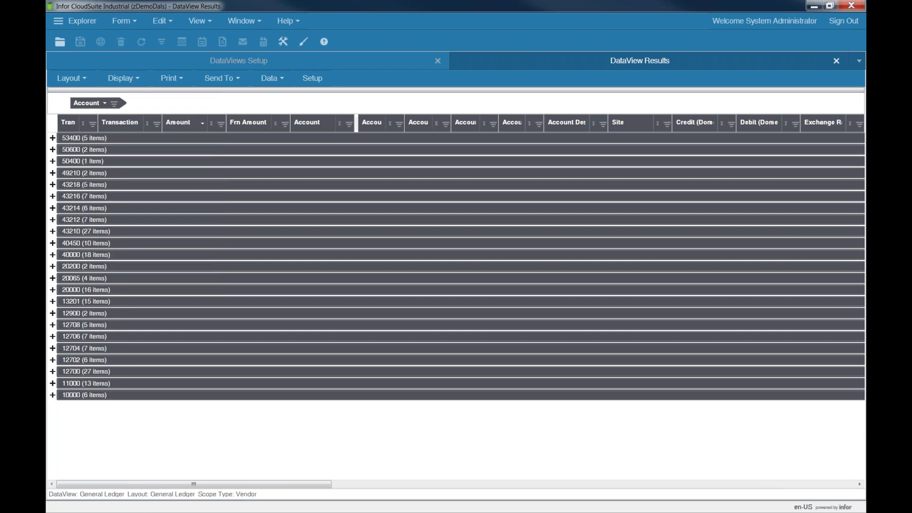
Add a Sum summary to the Amount column of the grouped ledger.
{"action": "left_click", "coordinate": [222, 125]}
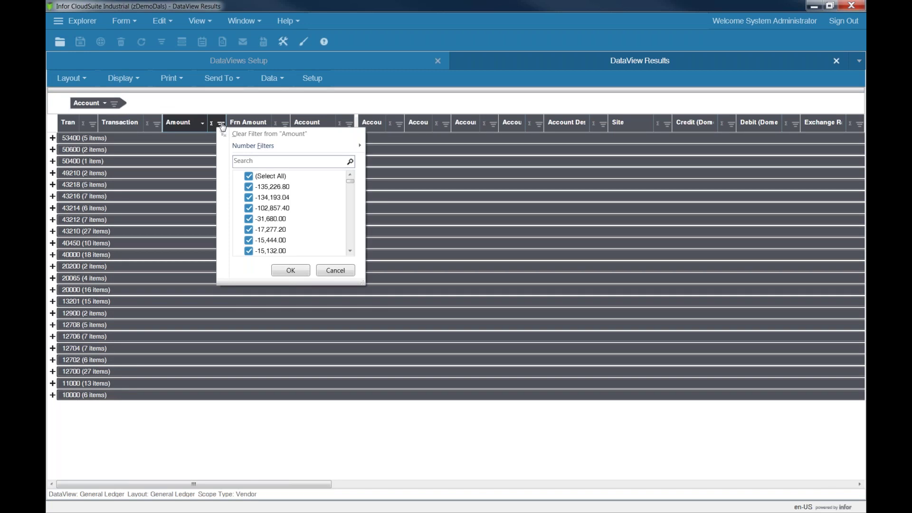
{"action": "left_click", "coordinate": [211, 124]}
{"action": "left_click", "coordinate": [212, 123]}
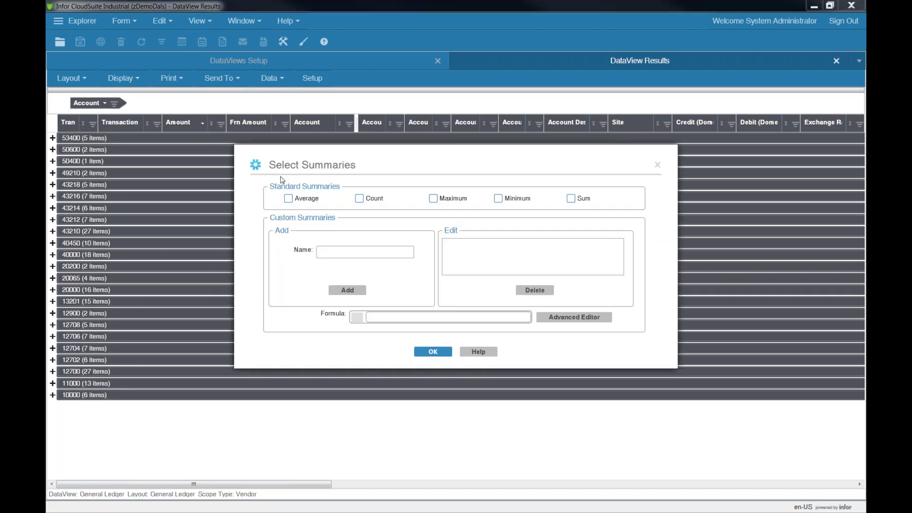
{"action": "left_click", "coordinate": [572, 199]}
{"action": "left_click", "coordinate": [573, 199]}
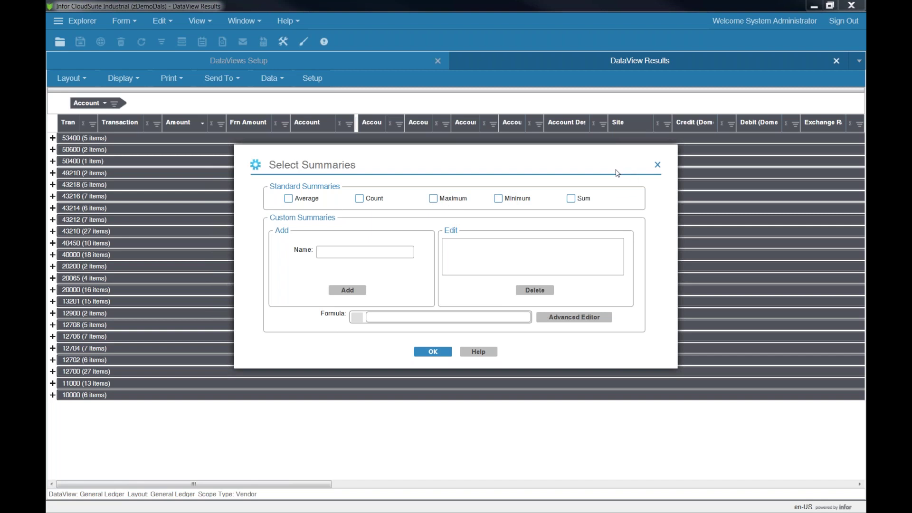
{"action": "left_click", "coordinate": [571, 200]}
{"action": "left_click", "coordinate": [437, 351]}
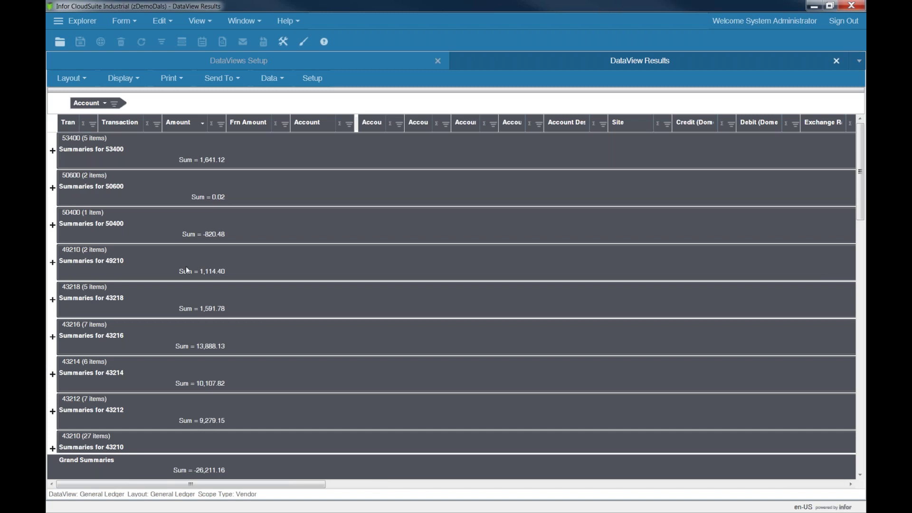
Group the ledger transactions by Account Unit 3 instead of Account.
{"action": "left_click_drag", "start_coordinate": [87, 101], "coordinate": [200, 176]}
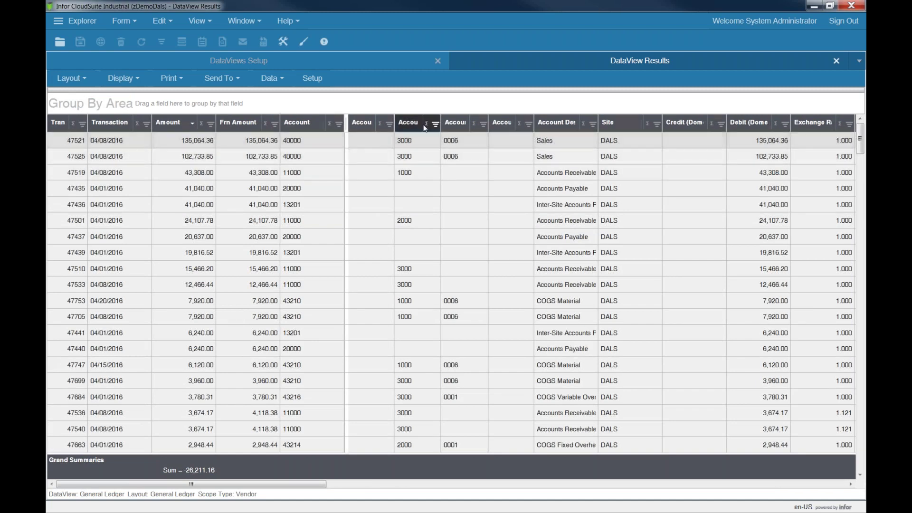
{"action": "left_click_drag", "start_coordinate": [410, 129], "coordinate": [379, 102]}
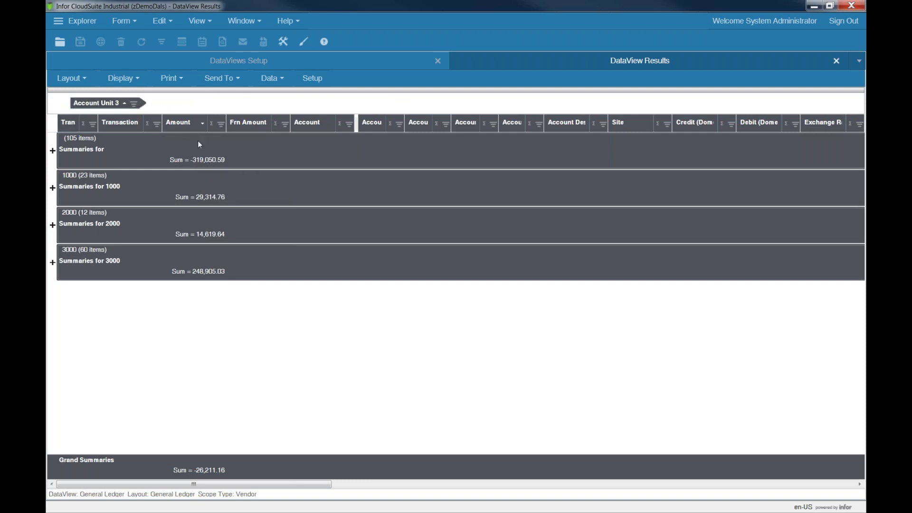
Regroup the ledger by Account in ascending order, with Account Unit 3 as the second grouping level.
{"action": "left_click_drag", "start_coordinate": [143, 116], "coordinate": [147, 126]}
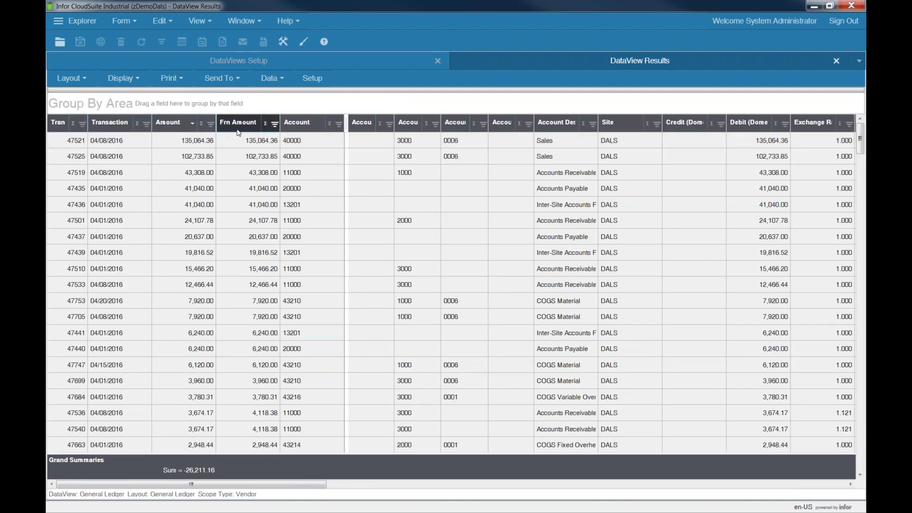
{"action": "left_click_drag", "start_coordinate": [295, 122], "coordinate": [278, 107]}
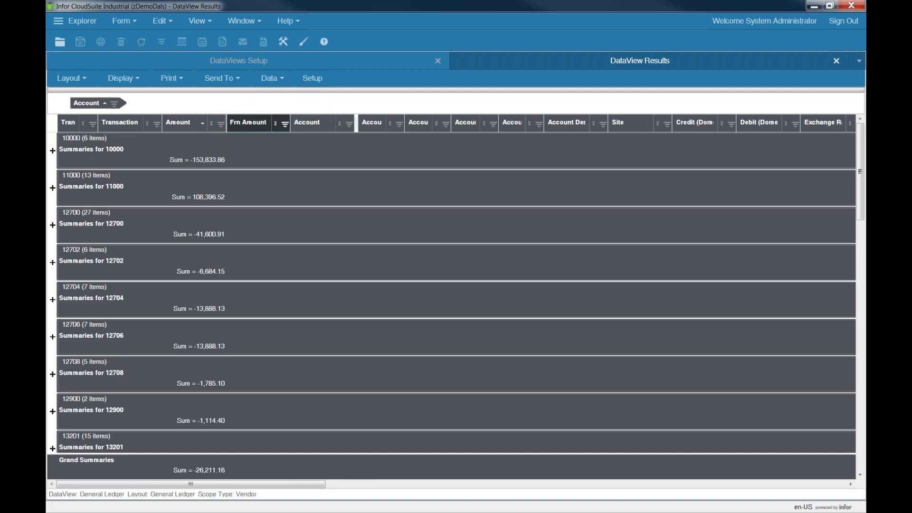
{"action": "left_click_drag", "start_coordinate": [346, 100], "coordinate": [347, 100]}
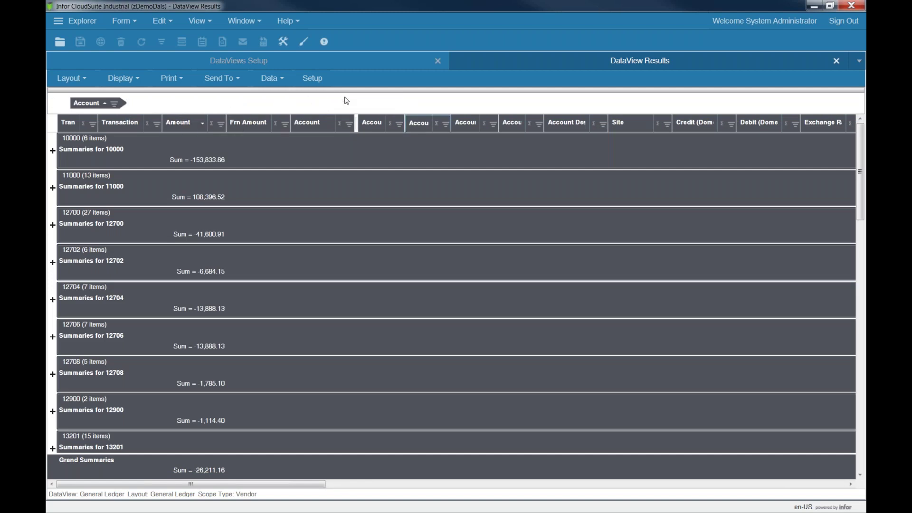
Expand account group 10000 down to its transactions, and expand account group 11000 to its Account Unit 3 subgroups.
{"action": "left_click", "coordinate": [52, 150]}
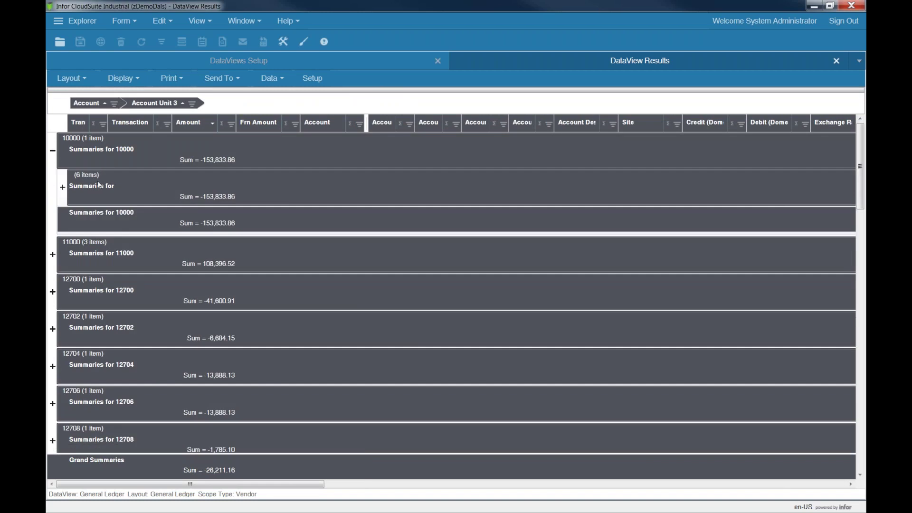
{"action": "left_click", "coordinate": [62, 189]}
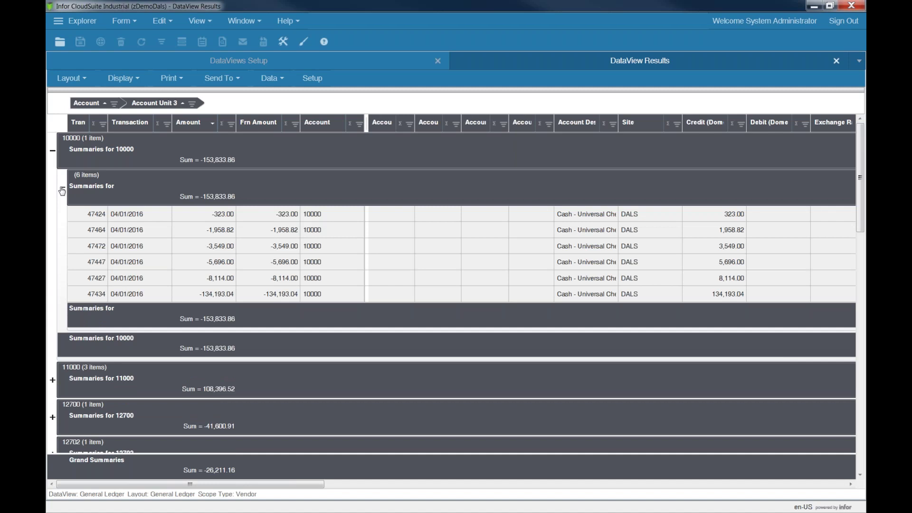
{"action": "left_click", "coordinate": [53, 382]}
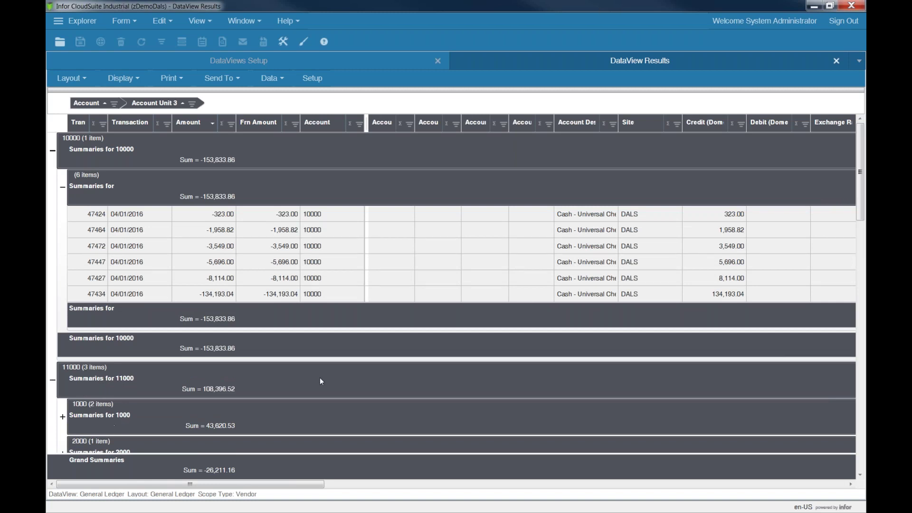
{"action": "mouse_move", "coordinate": [861, 164]}
{"action": "left_mouse_down"}
{"action": "mouse_move", "coordinate": [862, 212]}
{"action": "mouse_move", "coordinate": [862, 159]}
{"action": "left_mouse_up"}
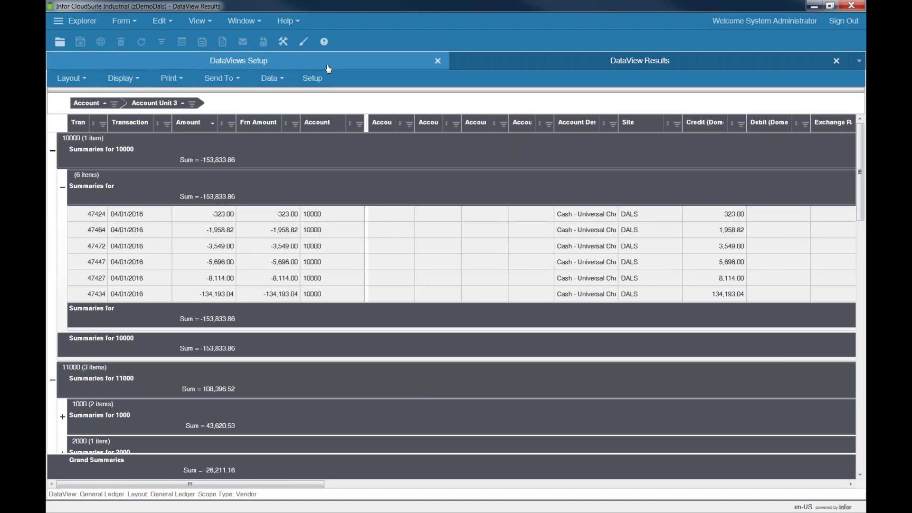
View the DataViews Setup form from the results and close it again.
{"action": "left_click", "coordinate": [315, 82]}
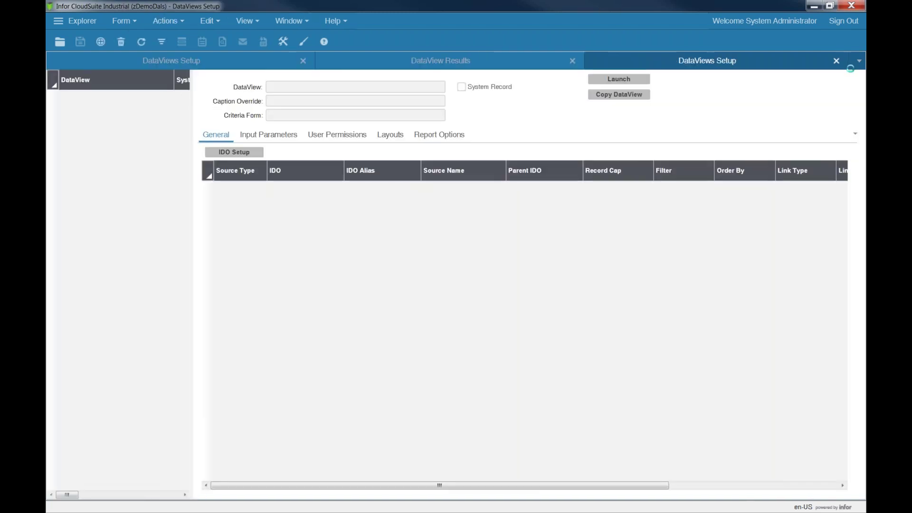
{"action": "left_click", "coordinate": [836, 61]}
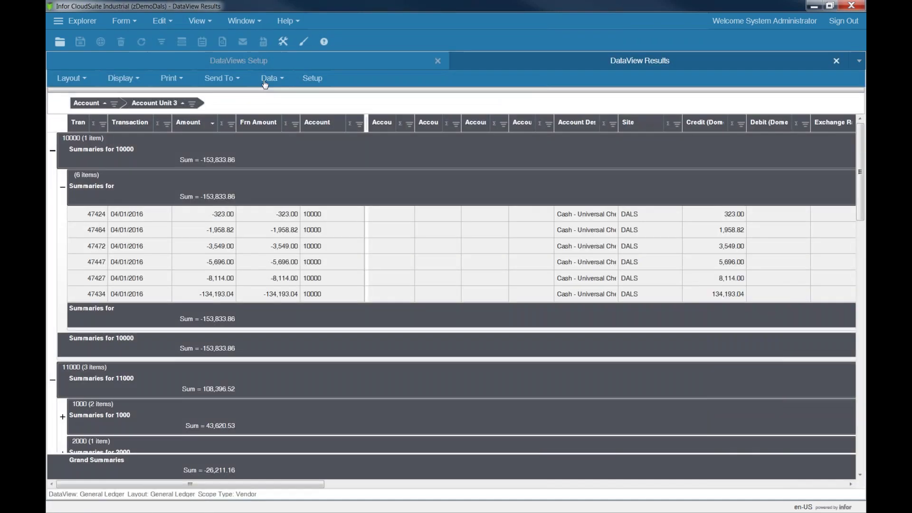
Export the grouped ledger results to Excel and maximize the workbook window.
{"action": "left_click", "coordinate": [232, 84]}
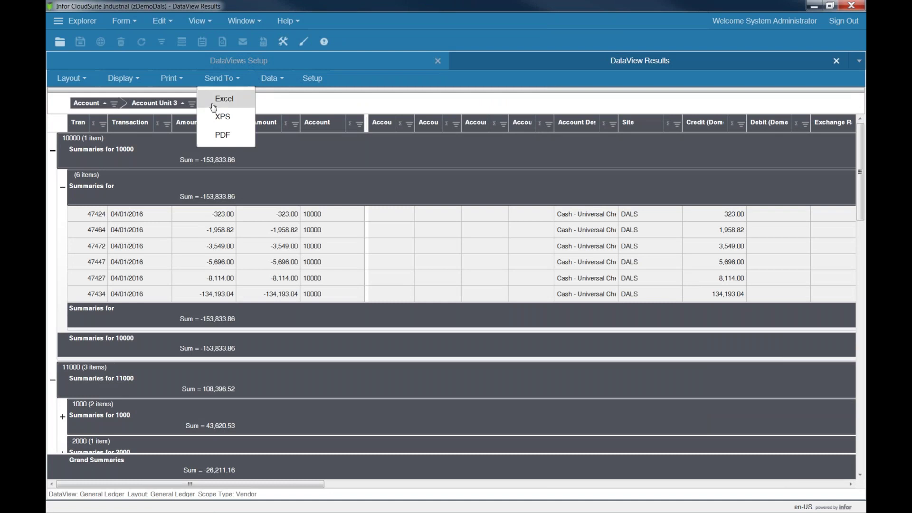
{"action": "left_click", "coordinate": [224, 98]}
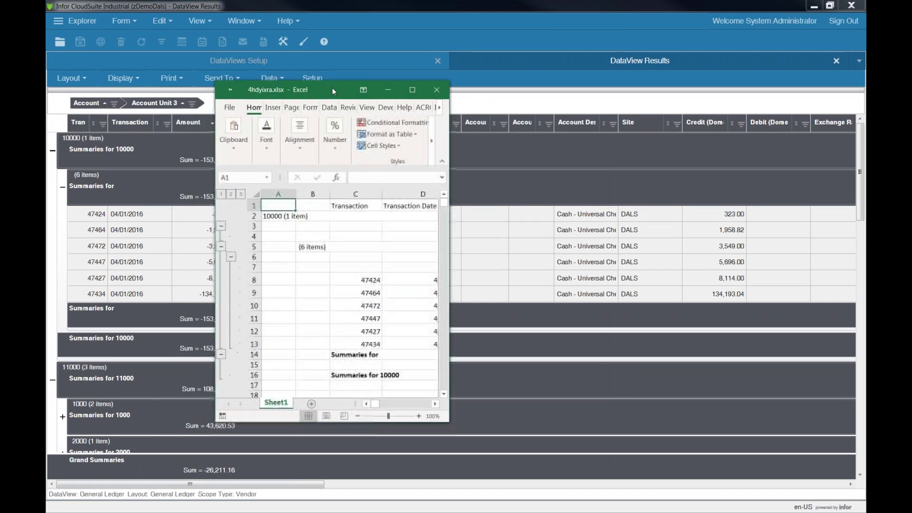
{"action": "left_click", "coordinate": [442, 105]}
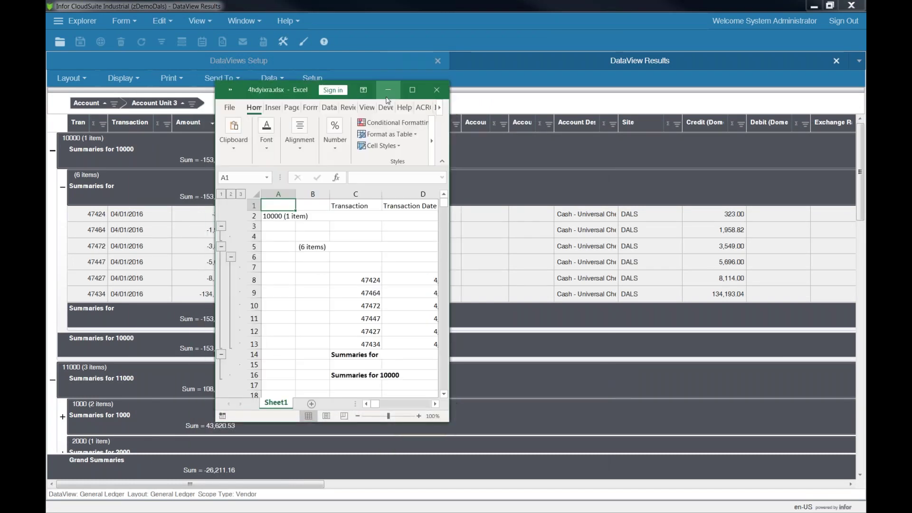
{"action": "double_click", "coordinate": [352, 85]}
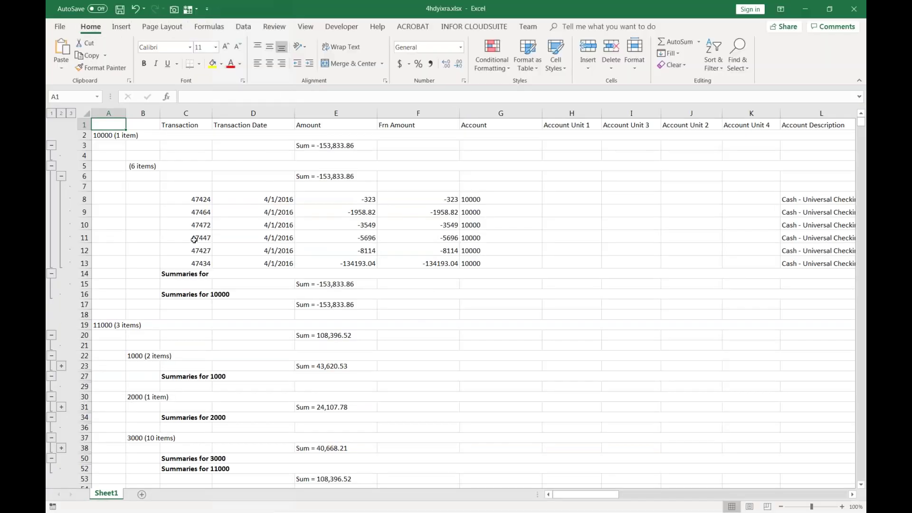
Collapse the exported workbook's outline to level 2, and switch back to the DataView results.
{"action": "left_click", "coordinate": [60, 113]}
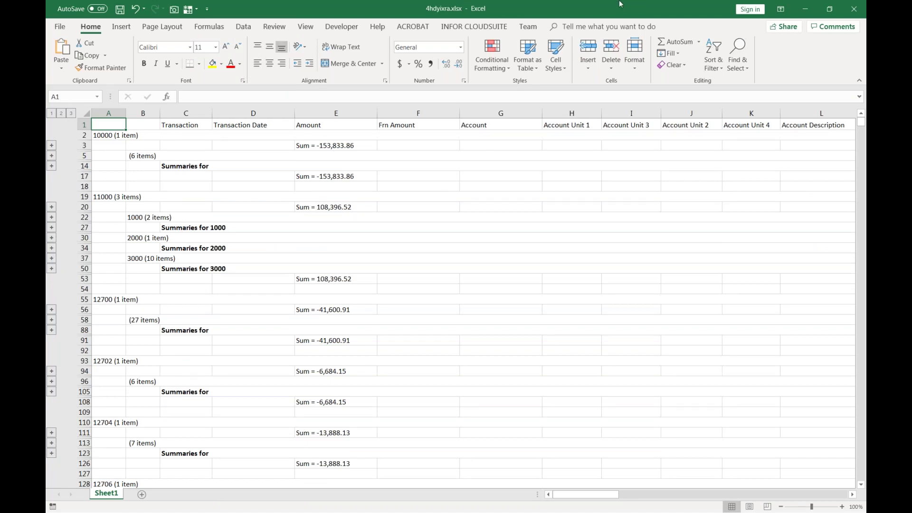
{"action": "key", "text": "alt+Tab"}
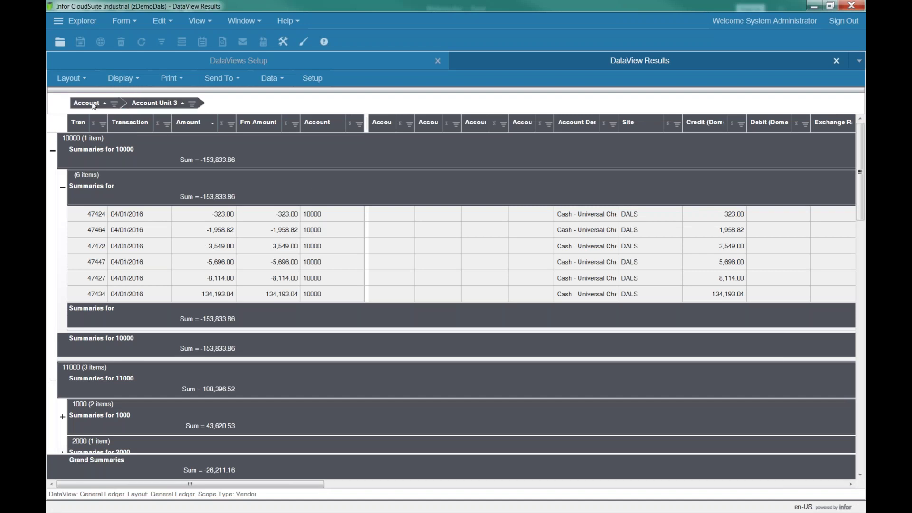
Remove the Account Unit 3 and Account groupings, and export the ungrouped ledger to Excel.
{"action": "left_click_drag", "start_coordinate": [154, 103], "coordinate": [212, 31]}
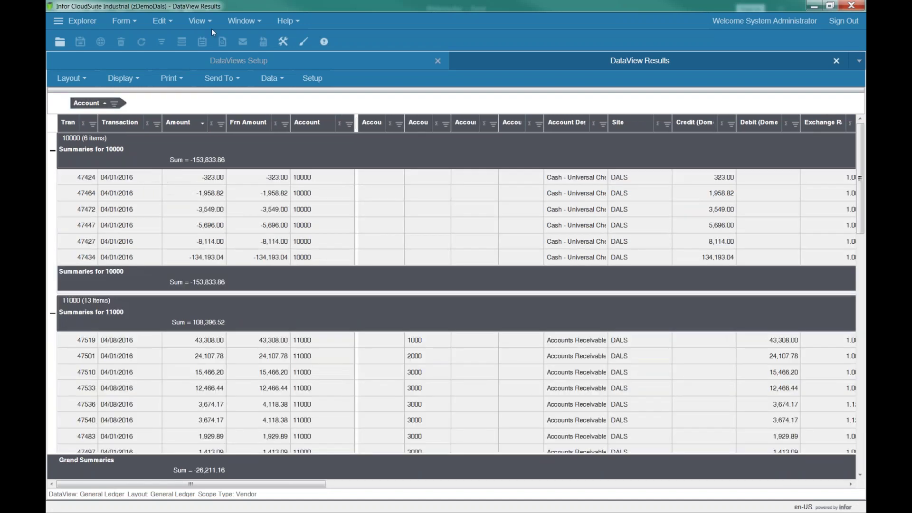
{"action": "left_click", "coordinate": [224, 78]}
{"action": "left_click", "coordinate": [223, 95]}
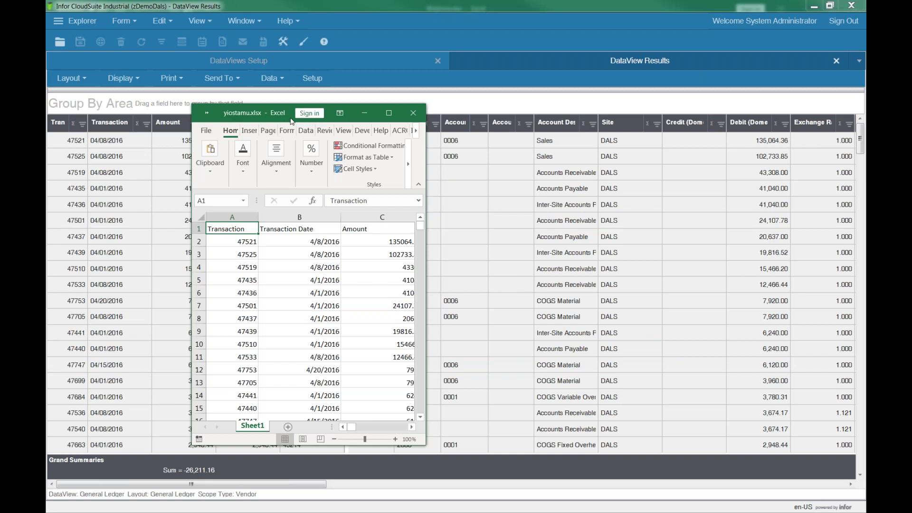
Examine the exported flat ledger list in a maximized Excel window, and close the workbook.
{"action": "double_click", "coordinate": [292, 117]}
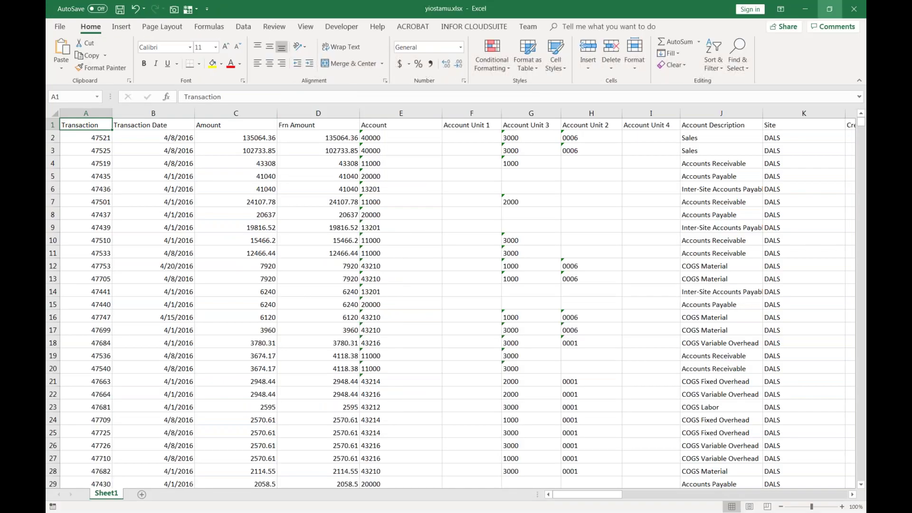
{"action": "left_click", "coordinate": [862, 13]}
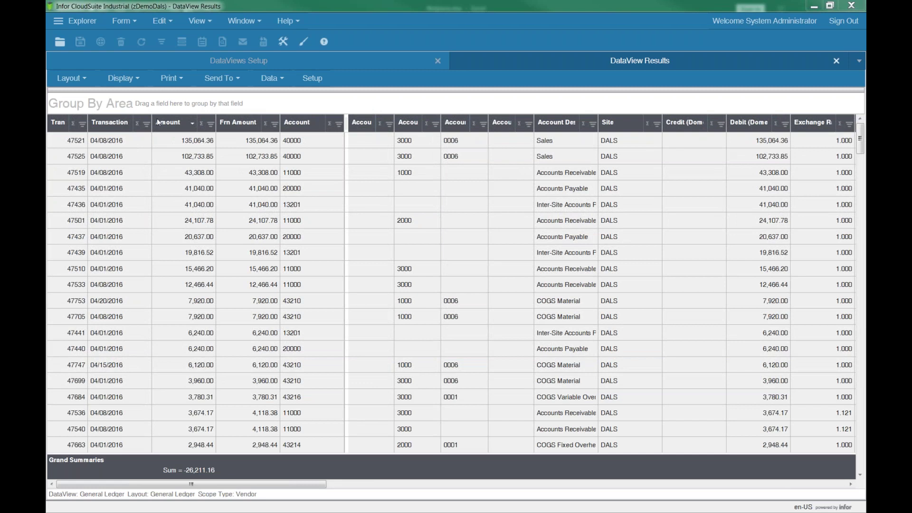
Add a custom column named TransYear with the Integer data type to the WBLedgers collection.
{"action": "left_click", "coordinate": [122, 78]}
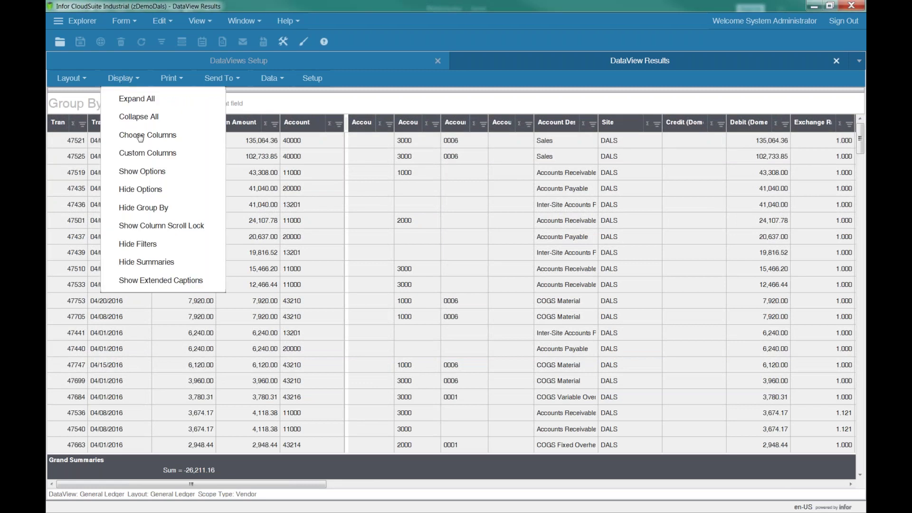
{"action": "left_click", "coordinate": [152, 157]}
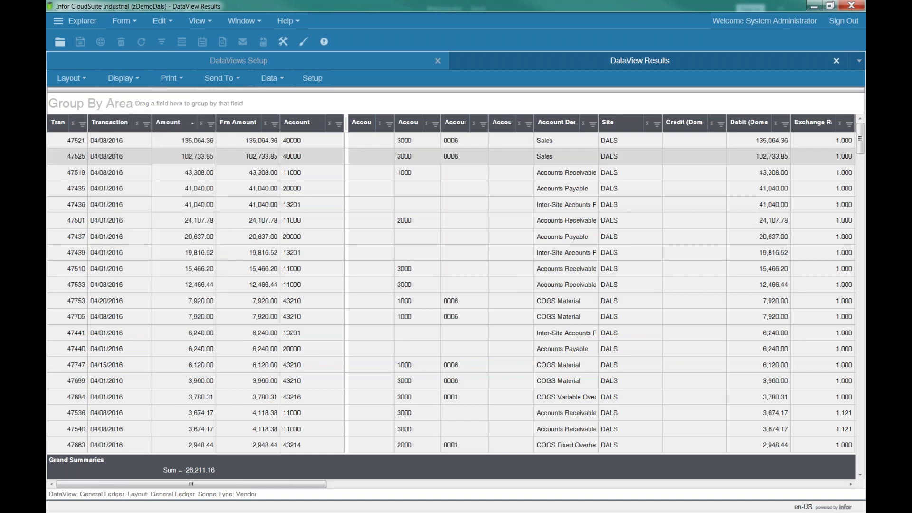
{"action": "left_click", "coordinate": [357, 243]}
{"action": "left_click", "coordinate": [357, 240]}
{"action": "type", "text": "TransYear"}
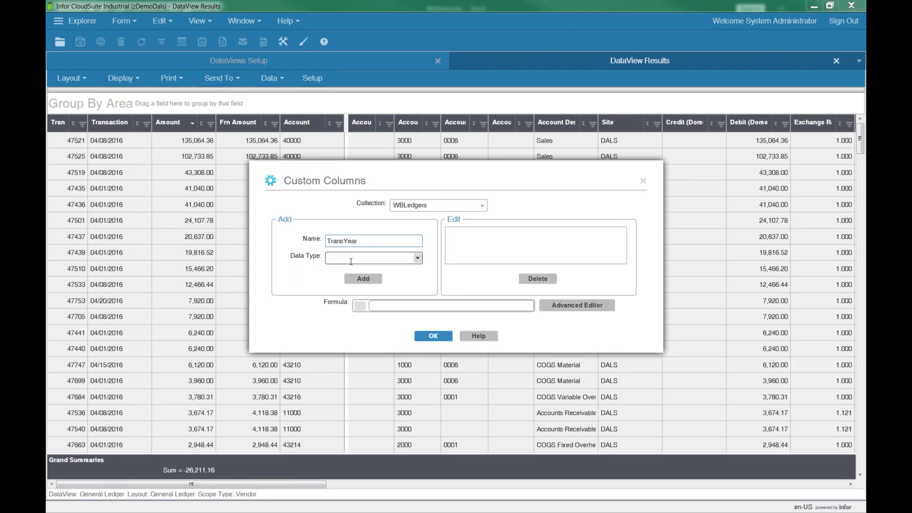
{"action": "left_click", "coordinate": [418, 258]}
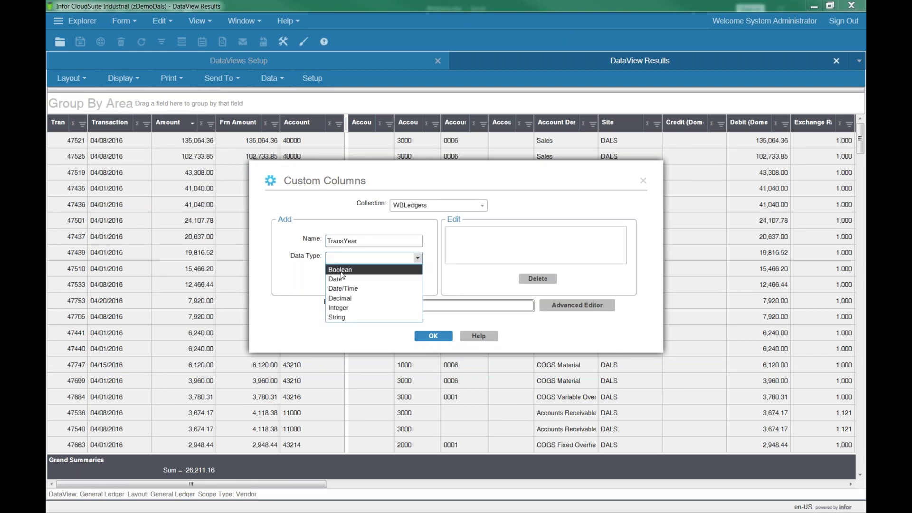
{"action": "left_click", "coordinate": [359, 309]}
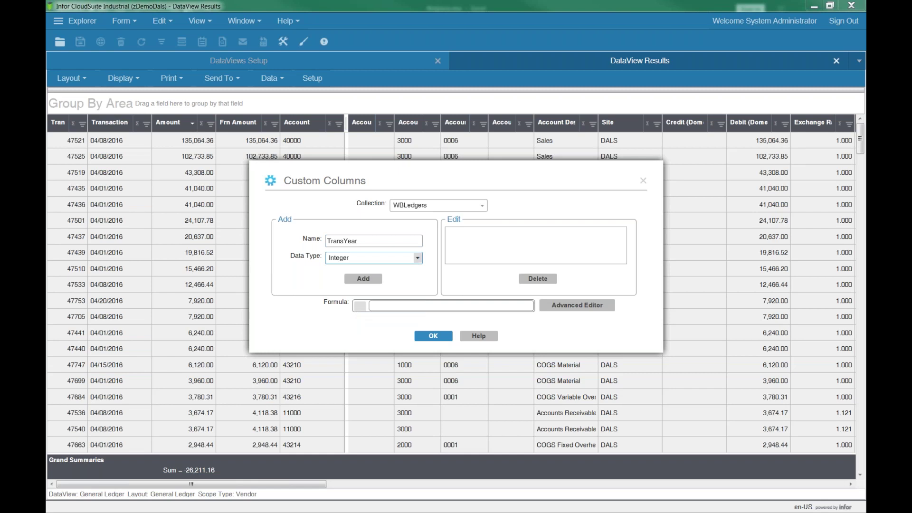
{"action": "left_click", "coordinate": [364, 279]}
Open the Advanced Editor for the TransYear formula and expand the control operands down to the WBLedgers fields.
{"action": "left_click", "coordinate": [577, 305]}
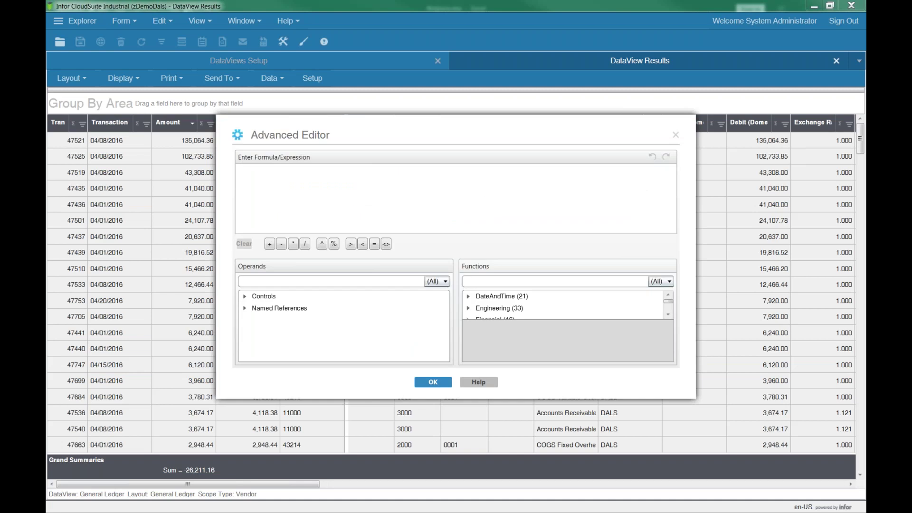
{"action": "left_click", "coordinate": [303, 188]}
{"action": "left_click", "coordinate": [244, 297]}
{"action": "left_click", "coordinate": [256, 308]}
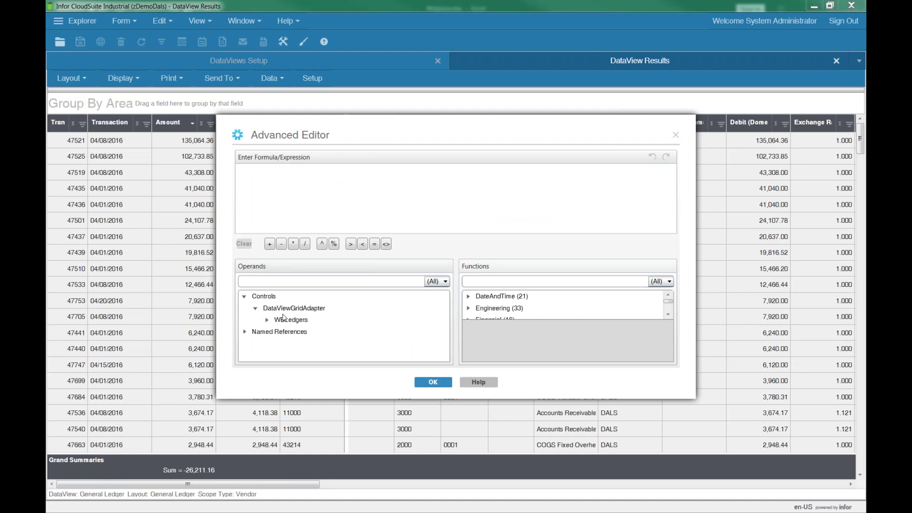
{"action": "left_click", "coordinate": [267, 320]}
{"action": "mouse_move", "coordinate": [445, 307]}
{"action": "left_mouse_down"}
{"action": "mouse_move", "coordinate": [447, 334]}
{"action": "mouse_move", "coordinate": [445, 300]}
{"action": "left_mouse_up"}
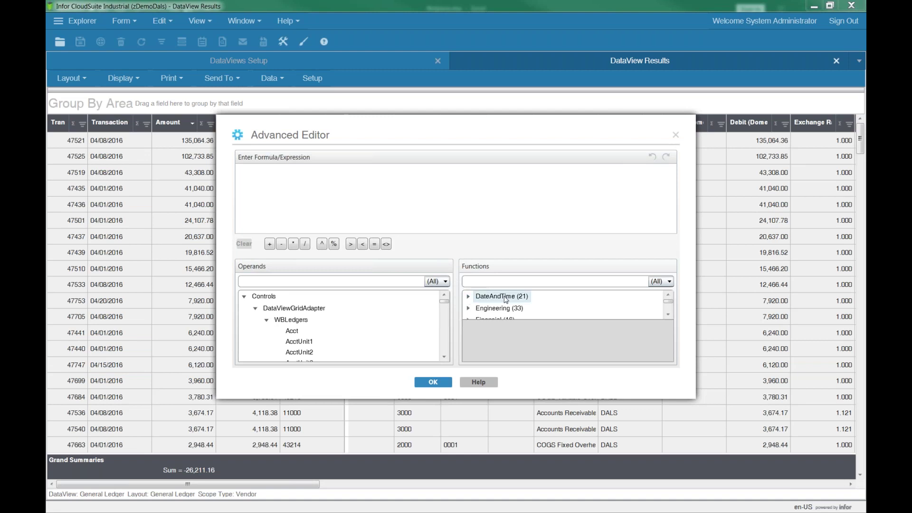
Examine the function categories available for the custom column's formula.
{"action": "left_click", "coordinate": [668, 315]}
{"action": "left_click", "coordinate": [668, 314]}
{"action": "left_click", "coordinate": [668, 315]}
{"action": "left_click", "coordinate": [668, 295]}
{"action": "left_click", "coordinate": [668, 295]}
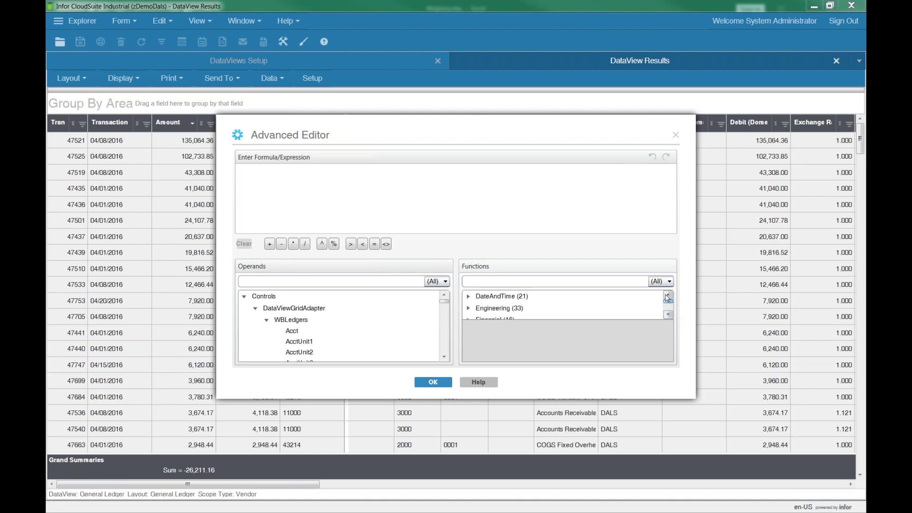
{"action": "left_click", "coordinate": [668, 315]}
{"action": "left_click", "coordinate": [668, 315]}
{"action": "left_click", "coordinate": [668, 315]}
{"action": "left_click", "coordinate": [668, 314]}
{"action": "left_click", "coordinate": [668, 315]}
{"action": "left_click", "coordinate": [668, 315]}
{"action": "left_click", "coordinate": [668, 314]}
{"action": "left_click", "coordinate": [668, 315]}
{"action": "left_click", "coordinate": [668, 315]}
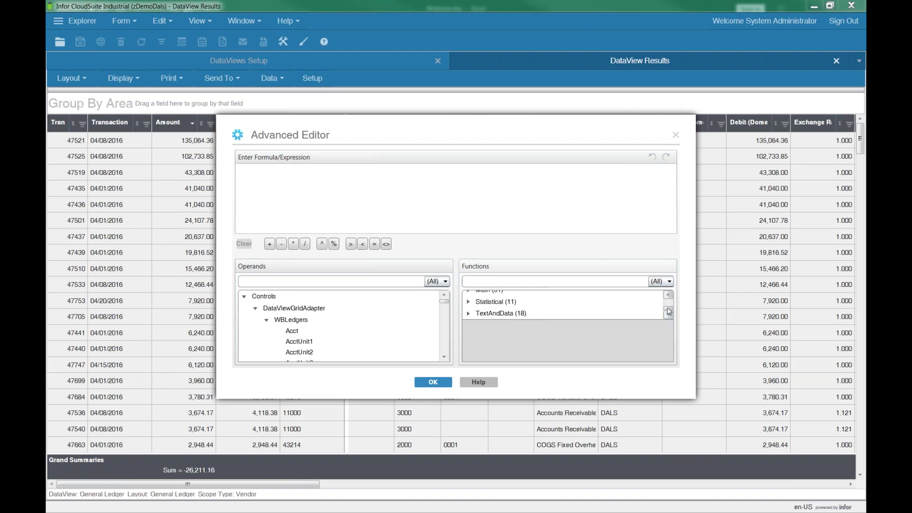
Insert the YEAR function from the DateAndTime category into the TransYear formula.
{"action": "left_click_drag", "start_coordinate": [668, 308], "coordinate": [667, 299]}
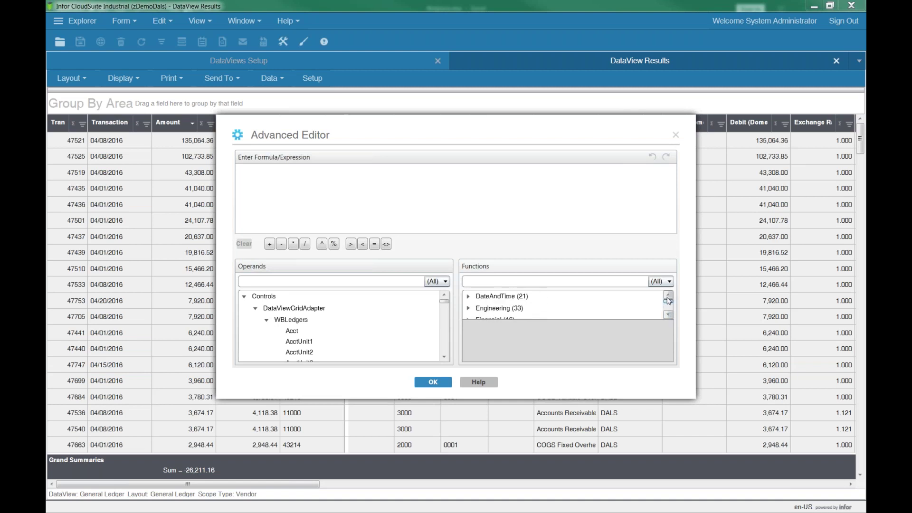
{"action": "left_click", "coordinate": [469, 297]}
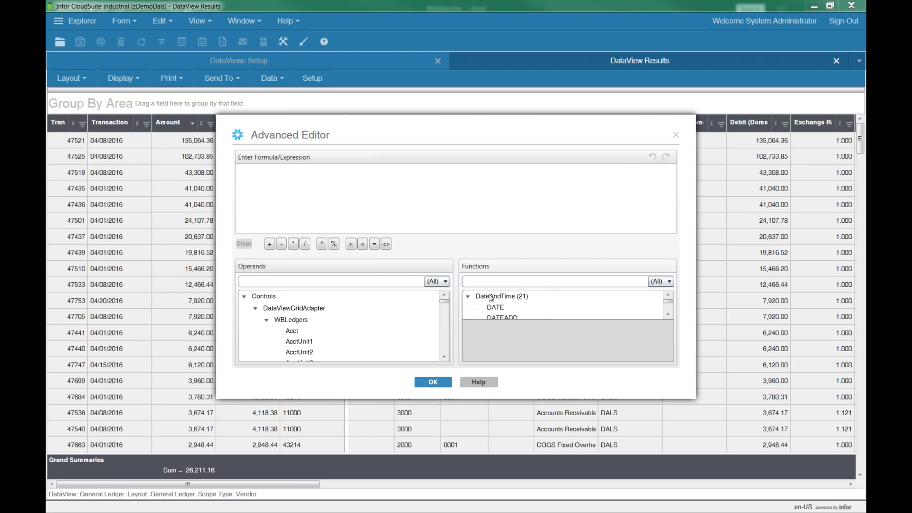
{"action": "left_click", "coordinate": [668, 315]}
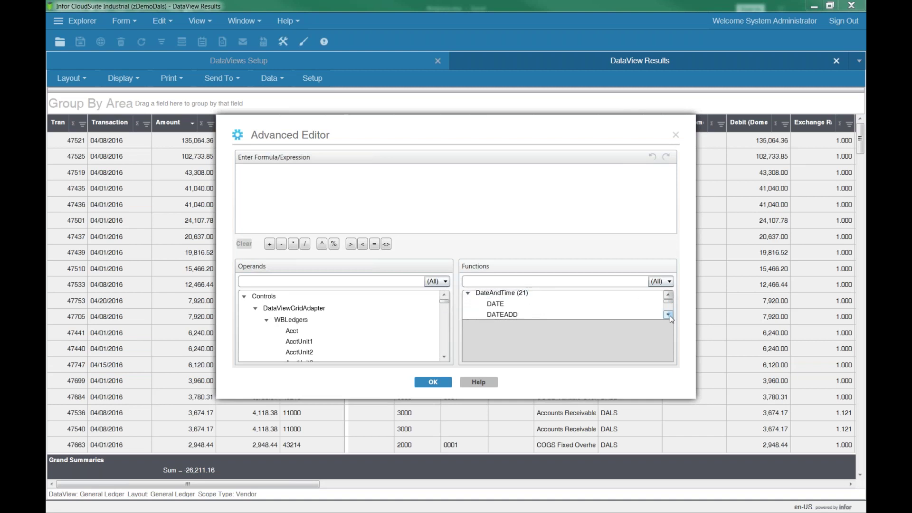
{"action": "left_click", "coordinate": [668, 315]}
{"action": "left_click", "coordinate": [668, 314]}
{"action": "left_click", "coordinate": [668, 315]}
{"action": "left_click", "coordinate": [668, 314]}
{"action": "left_click", "coordinate": [668, 314]}
{"action": "left_click", "coordinate": [668, 315]}
{"action": "left_click", "coordinate": [668, 314]}
{"action": "left_click", "coordinate": [668, 314]}
{"action": "left_click", "coordinate": [668, 314]}
{"action": "left_click", "coordinate": [668, 314]}
{"action": "left_click", "coordinate": [668, 314]}
{"action": "left_click", "coordinate": [668, 314]}
{"action": "left_click", "coordinate": [668, 314]}
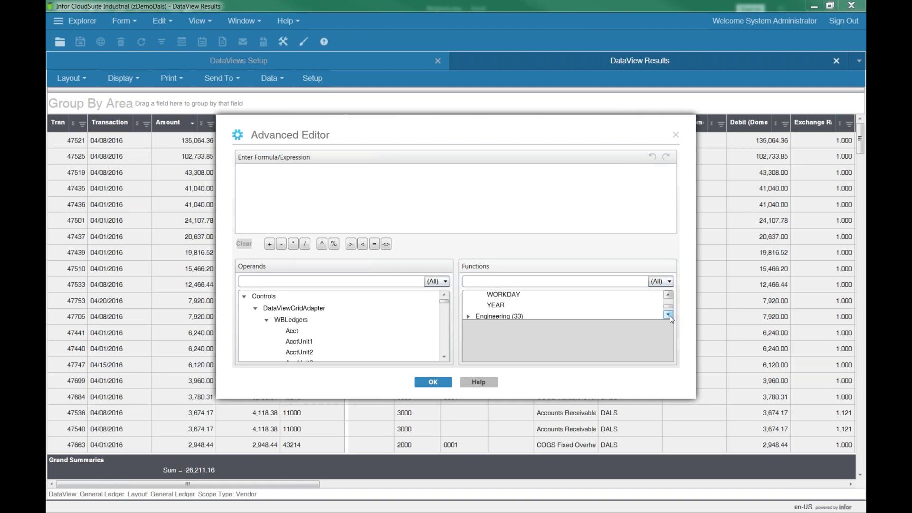
{"action": "double_click", "coordinate": [496, 306]}
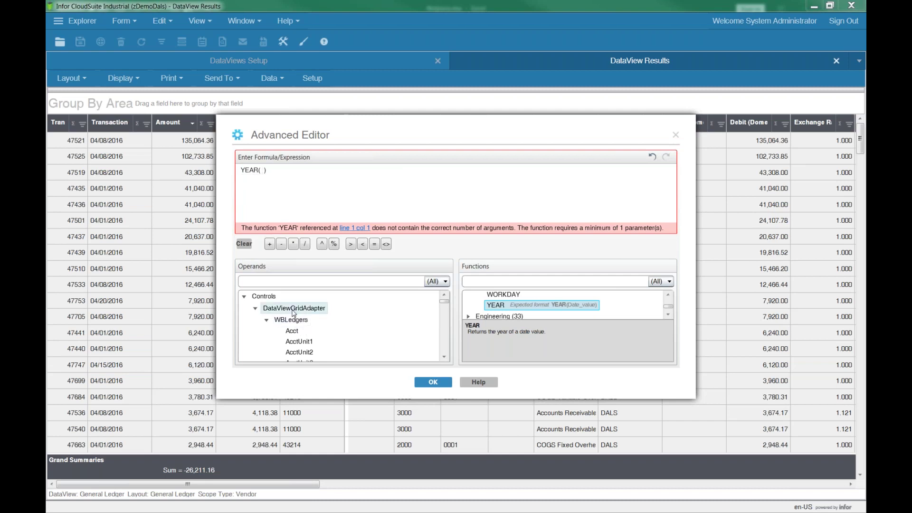
Add the WBLedgers TransDate field as the YEAR argument and accept the formula YEAR( [TransDate] ).
{"action": "left_click", "coordinate": [448, 326]}
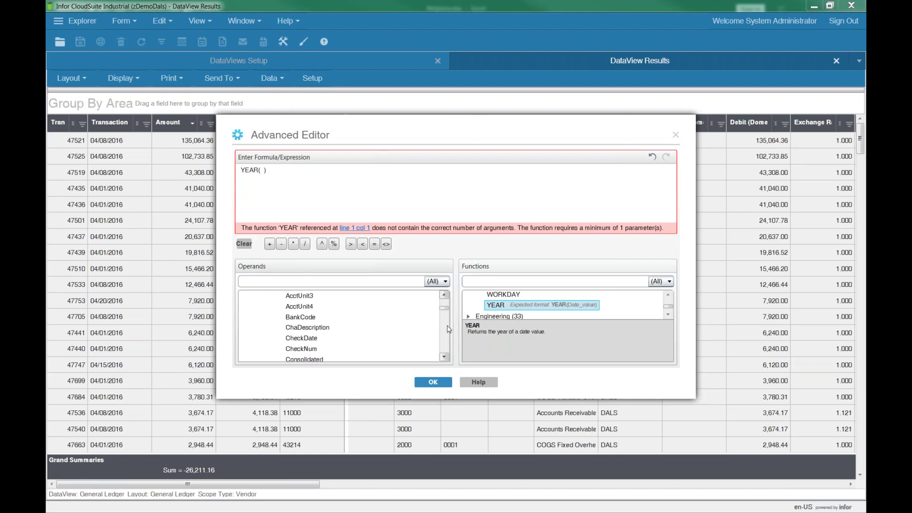
{"action": "left_click", "coordinate": [449, 329]}
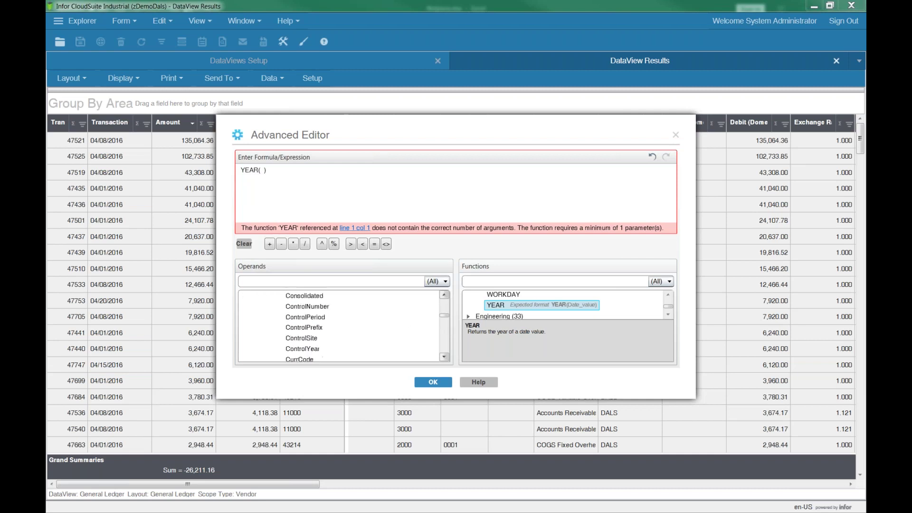
{"action": "left_click", "coordinate": [447, 338]}
{"action": "left_click", "coordinate": [448, 337]}
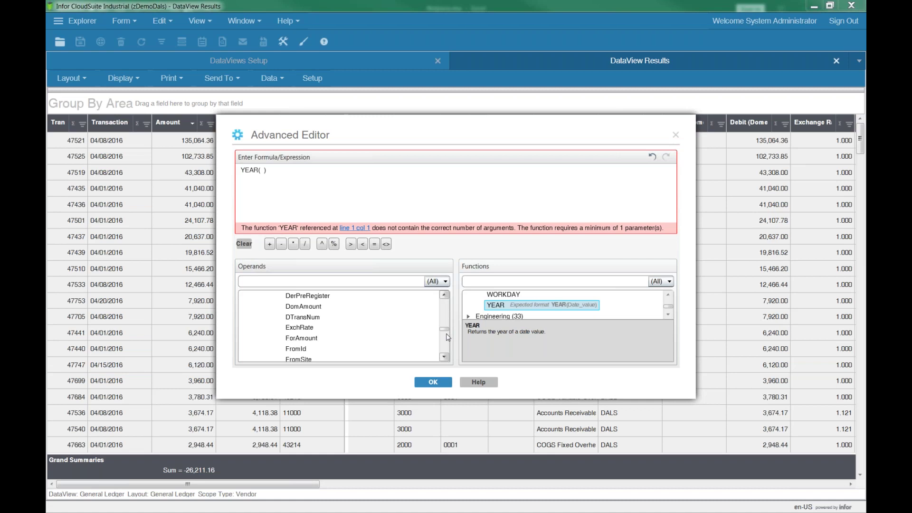
{"action": "left_click", "coordinate": [448, 338]}
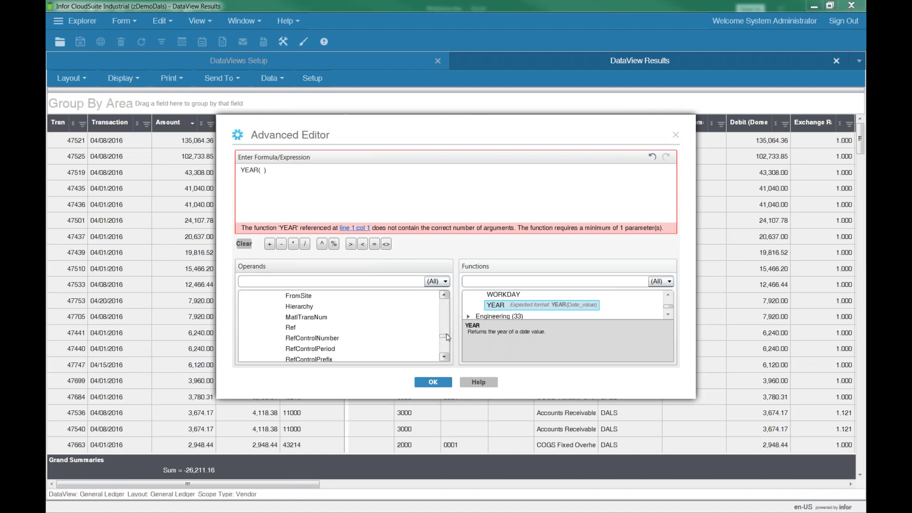
{"action": "left_click", "coordinate": [446, 351]}
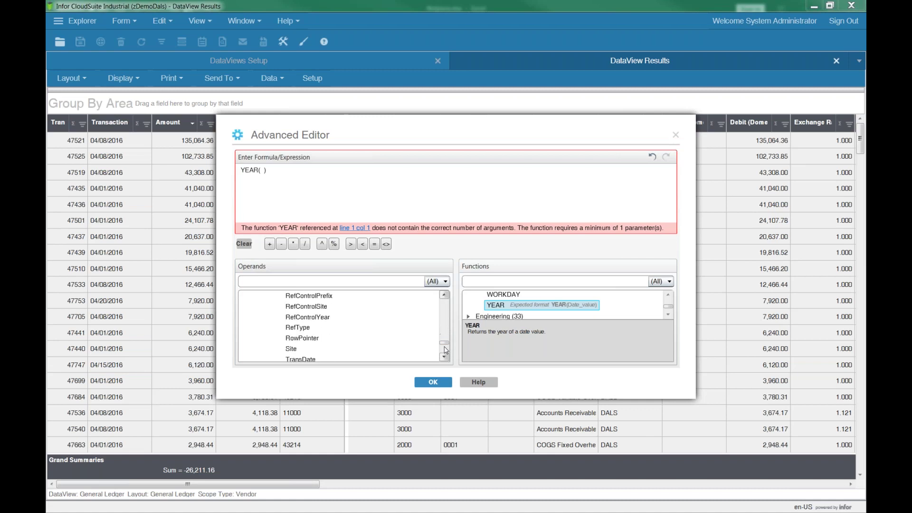
{"action": "scroll", "coordinate": [446, 355], "scroll_direction": "down", "scroll_amount": 3}
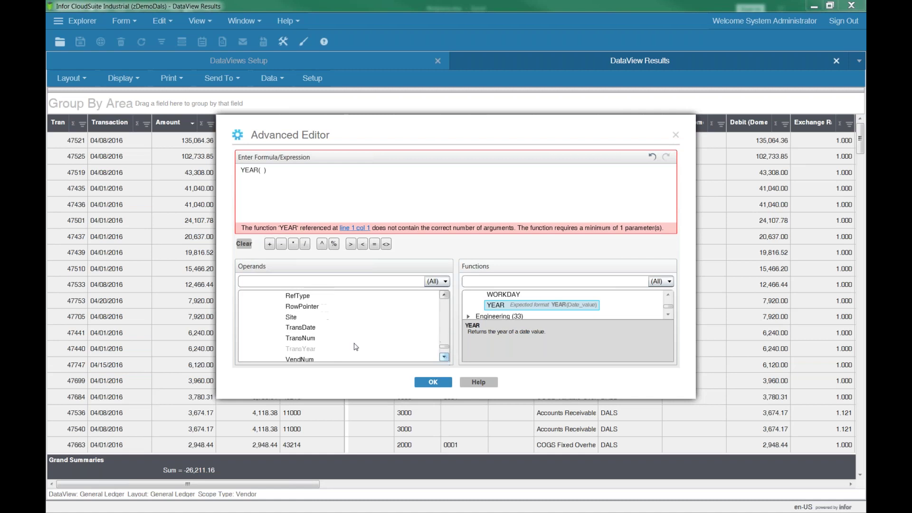
{"action": "double_click", "coordinate": [307, 329]}
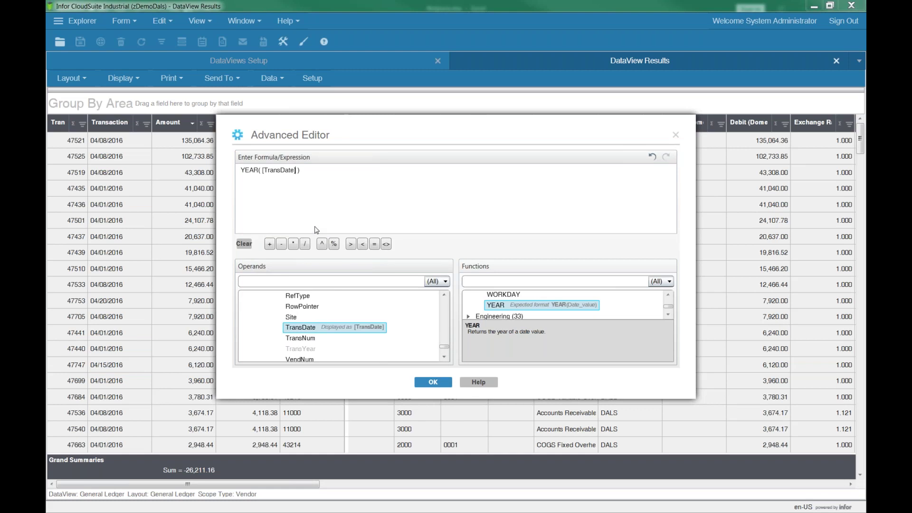
{"action": "left_click", "coordinate": [432, 382]}
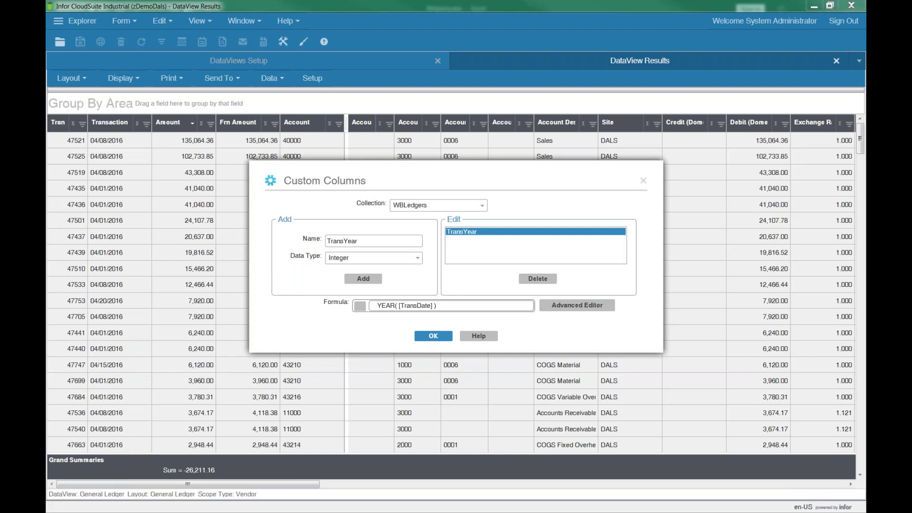
Add a second custom column named TransMonth with the Integer data type to the WBLedgers collection.
{"action": "left_click", "coordinate": [375, 242]}
{"action": "key", "text": "shift+Left"}
{"action": "key", "text": "shift+Left"}
{"action": "key", "text": "shift+Left"}
{"action": "key", "text": "shift+Left"}
{"action": "type", "text": "Month"}
{"action": "left_click", "coordinate": [364, 280]}
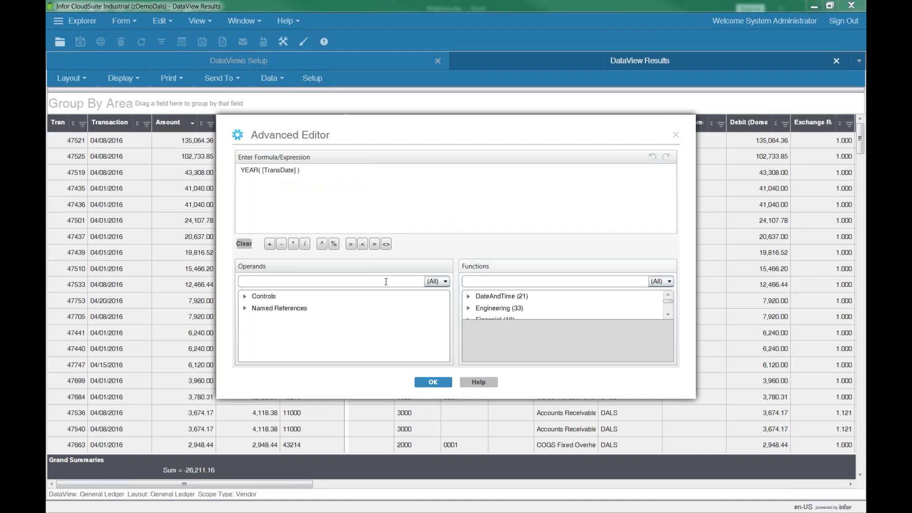
{"action": "left_click", "coordinate": [468, 298]}
{"action": "left_click", "coordinate": [668, 311]}
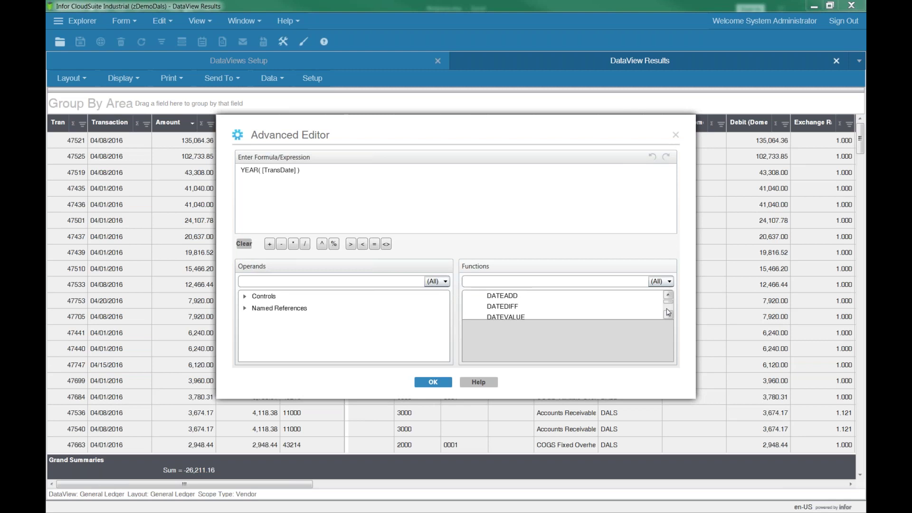
{"action": "left_click", "coordinate": [668, 312]}
{"action": "left_click", "coordinate": [675, 135]}
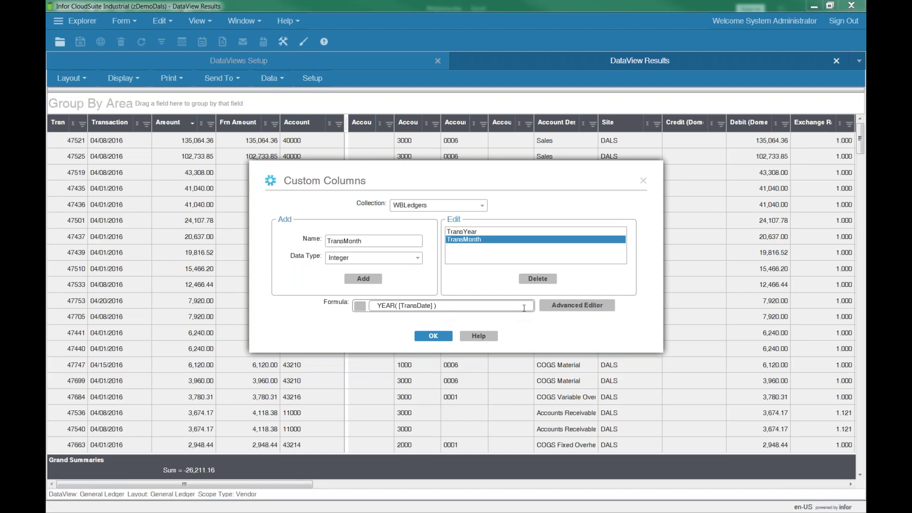
Open the Advanced Editor for the TransMonth formula and insert the MONTH function from the DateAndTime category.
{"action": "left_click", "coordinate": [561, 310]}
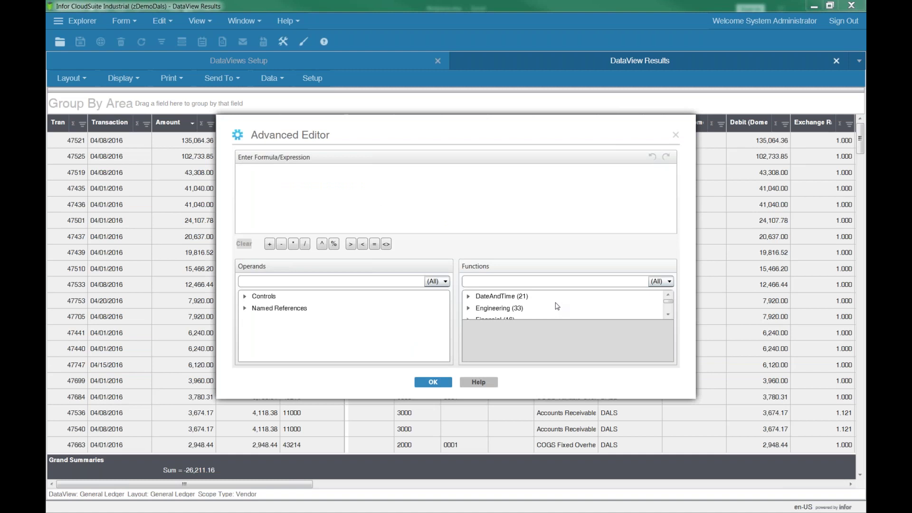
{"action": "left_click", "coordinate": [668, 314]}
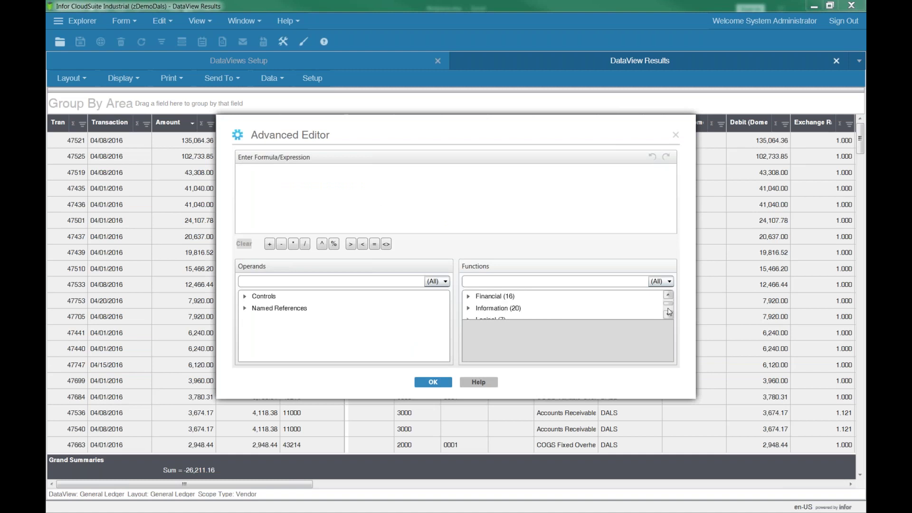
{"action": "scroll", "coordinate": [668, 304], "scroll_direction": "up", "scroll_amount": 2}
{"action": "left_click", "coordinate": [469, 296]}
{"action": "left_click", "coordinate": [498, 309]}
{"action": "key", "text": "Down"}
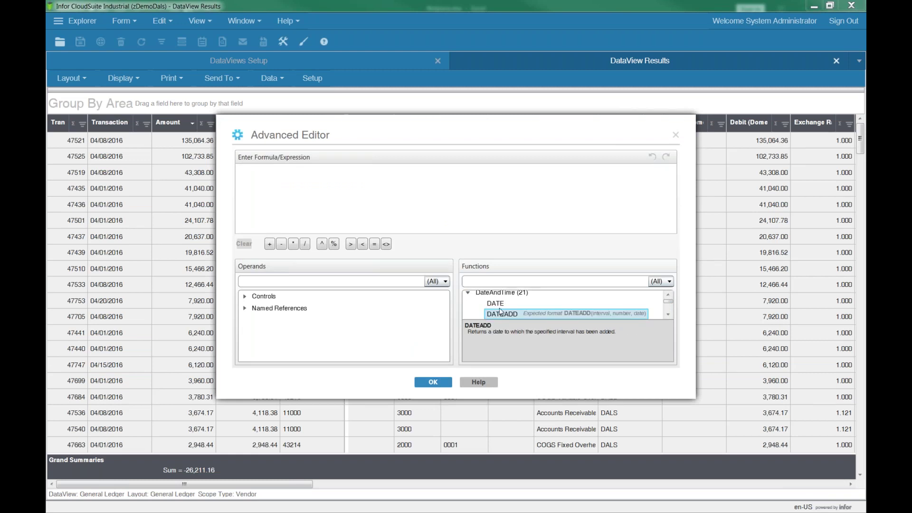
{"action": "key", "text": "Down"}
{"action": "key", "text": "Down"}
{"action": "key", "text": "Down"}
{"action": "key", "text": "Down"}
{"action": "key", "text": "Down"}
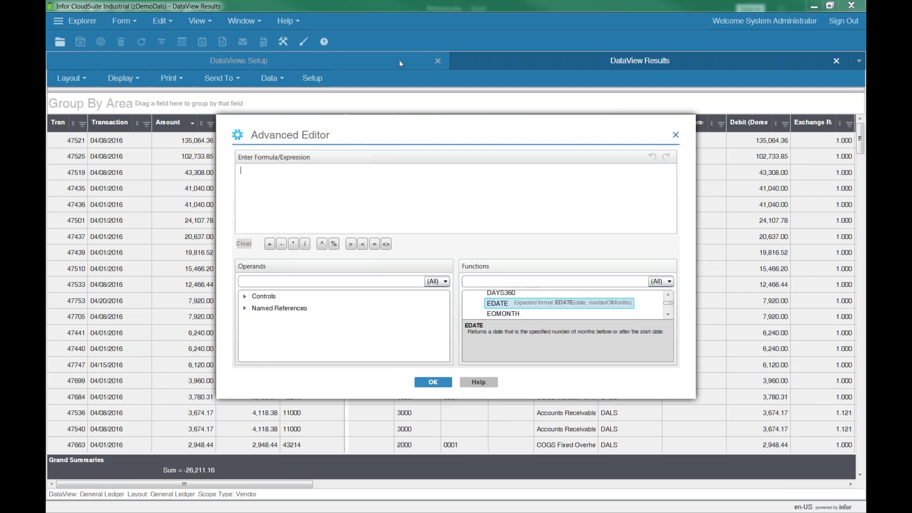
{"action": "left_click", "coordinate": [669, 314]}
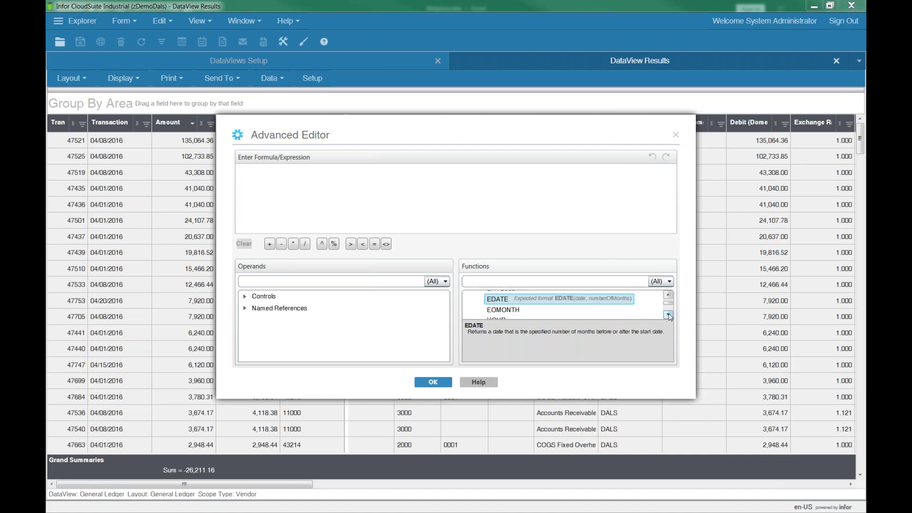
{"action": "left_click", "coordinate": [668, 314]}
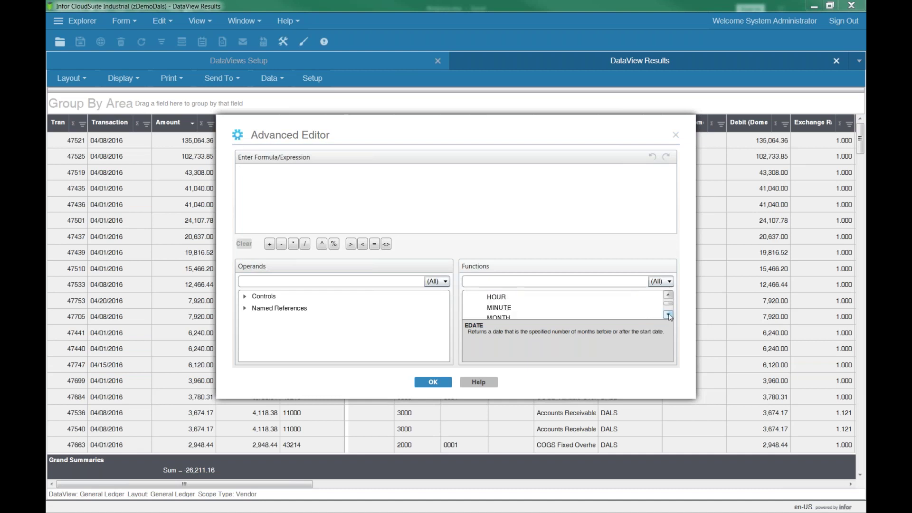
{"action": "double_click", "coordinate": [497, 315]}
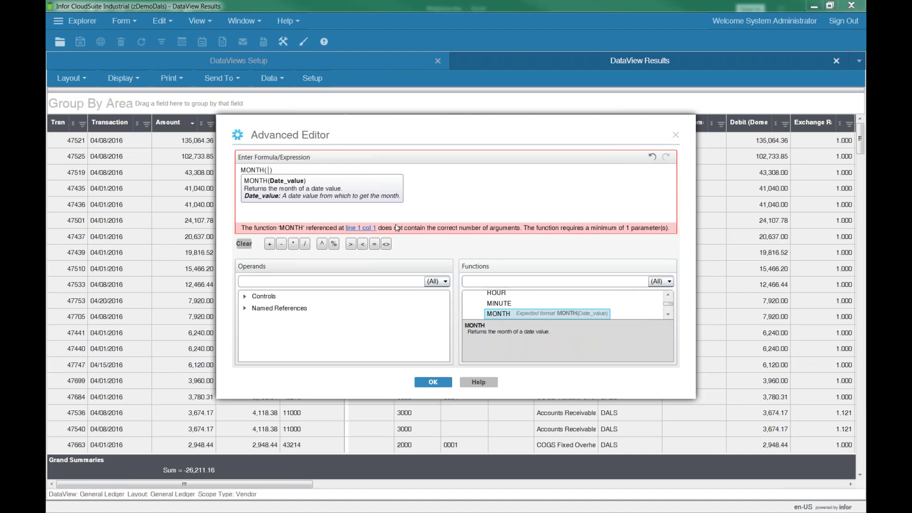
Add the WBLedgers TransDate field as the MONTH argument, accept the formula, and apply both custom columns to the grid.
{"action": "left_click", "coordinate": [245, 297]}
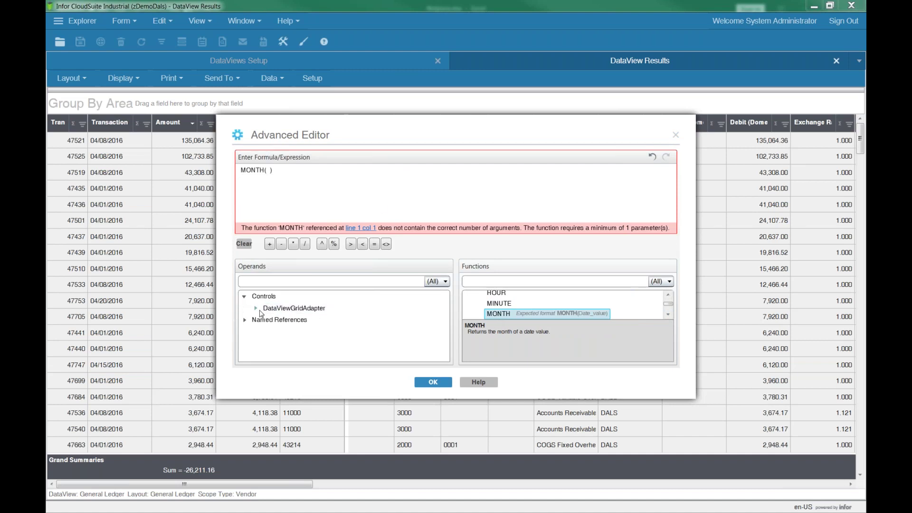
{"action": "left_click", "coordinate": [256, 309]}
{"action": "left_click", "coordinate": [266, 320]}
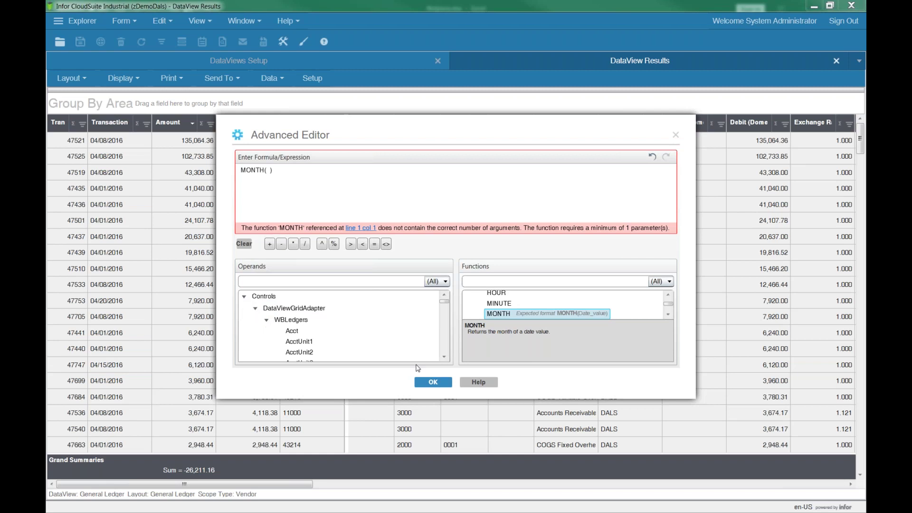
{"action": "left_click", "coordinate": [445, 348]}
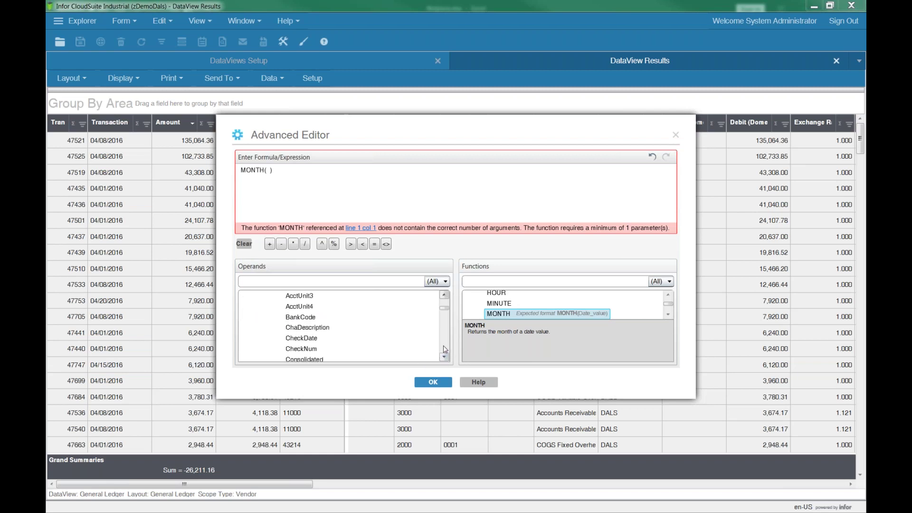
{"action": "left_click", "coordinate": [444, 349]}
{"action": "left_click", "coordinate": [444, 349]}
{"action": "left_click", "coordinate": [445, 348]}
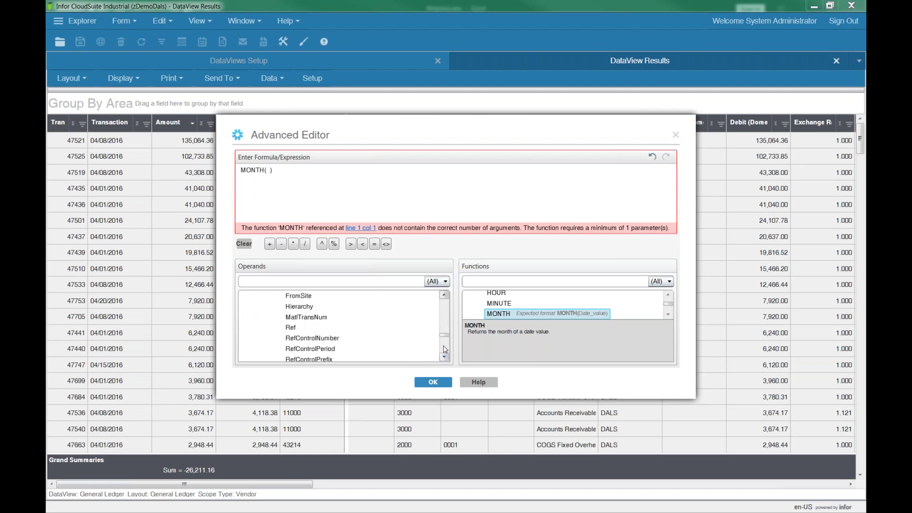
{"action": "left_click", "coordinate": [444, 348]}
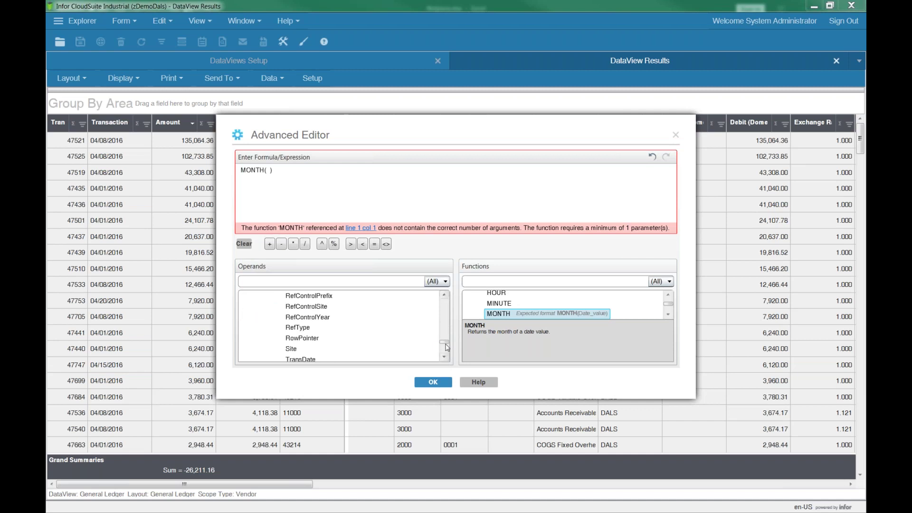
{"action": "left_click", "coordinate": [299, 362]}
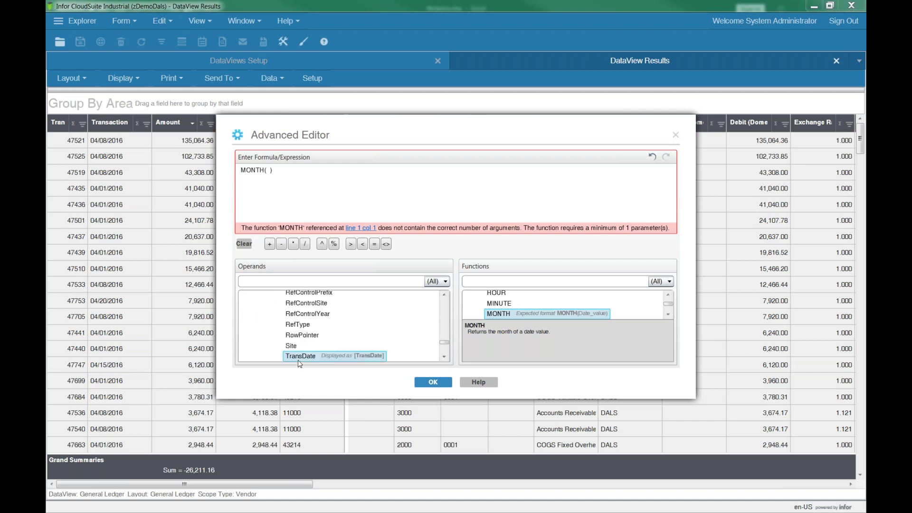
{"action": "double_click", "coordinate": [300, 357]}
{"action": "left_click", "coordinate": [424, 383]}
{"action": "left_click", "coordinate": [429, 341]}
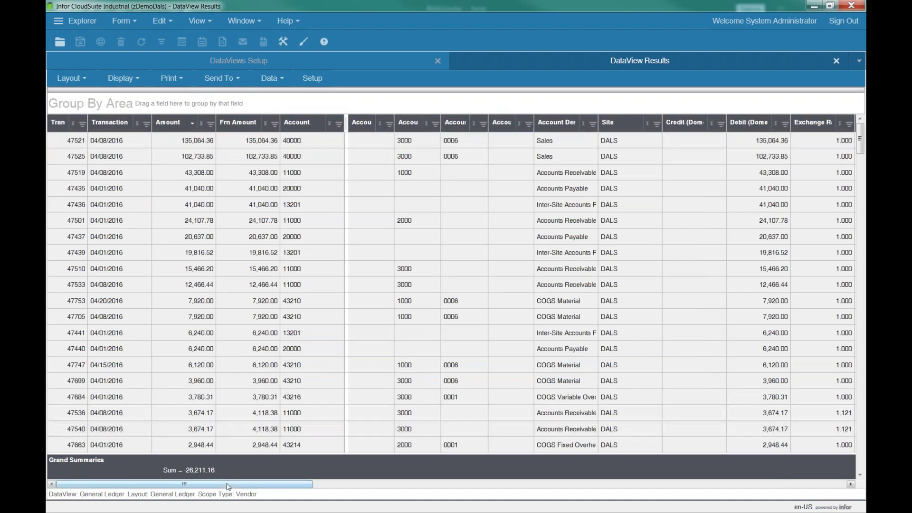
Move the TransYear column from beside TransMonth to an earlier place in the grid, ahead of the Control Period column.
{"action": "left_click_drag", "start_coordinate": [228, 488], "coordinate": [843, 471]}
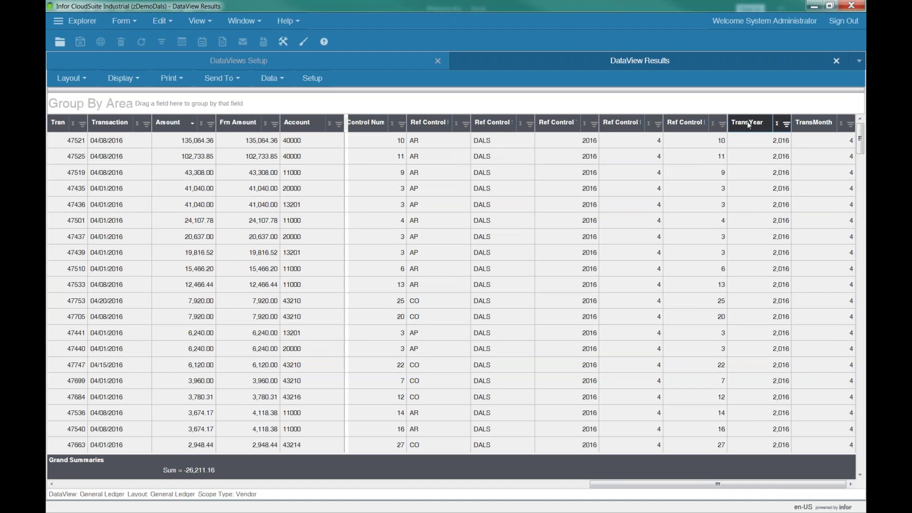
{"action": "left_click_drag", "start_coordinate": [749, 124], "coordinate": [378, 123]}
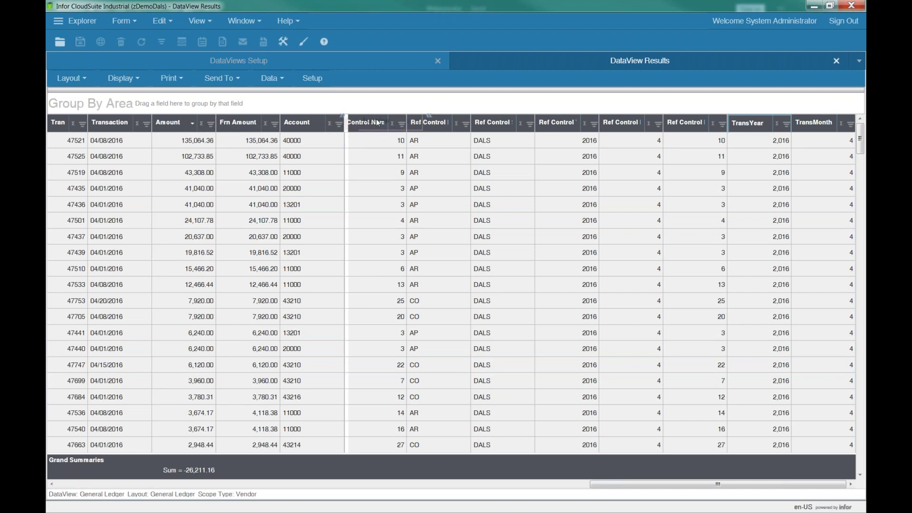
{"action": "left_click_drag", "start_coordinate": [378, 123], "coordinate": [408, 126]}
{"action": "left_click_drag", "start_coordinate": [406, 122], "coordinate": [781, 123]}
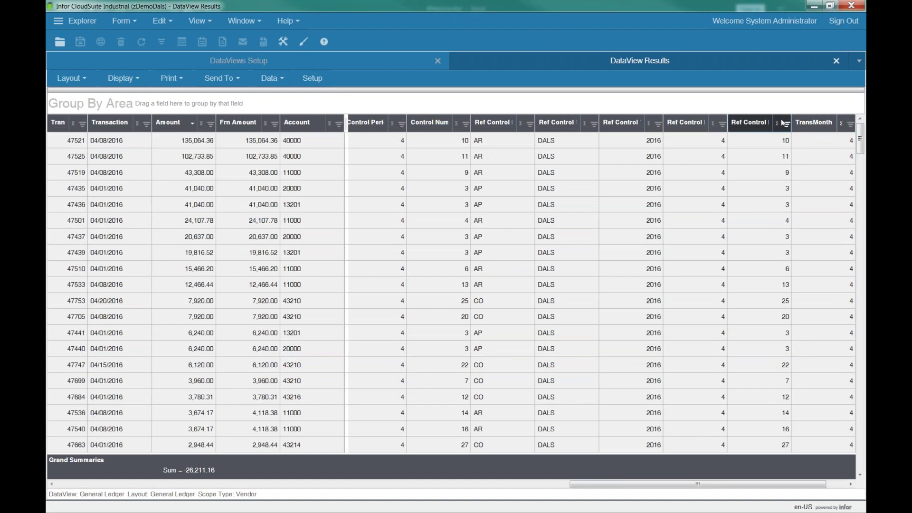
Review the full list of selectable fields in Choose Columns, including TransMonth and TransYear, and close it without changes.
{"action": "left_click", "coordinate": [131, 78]}
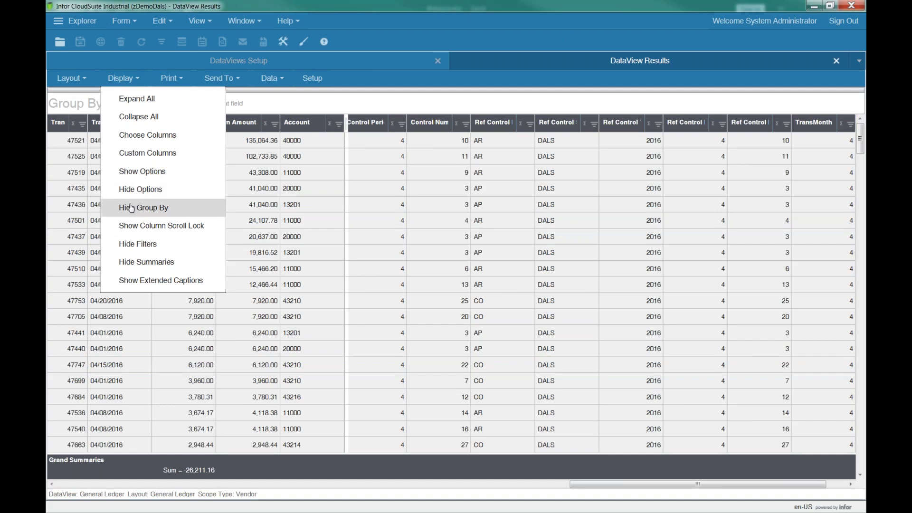
{"action": "left_click", "coordinate": [137, 136]}
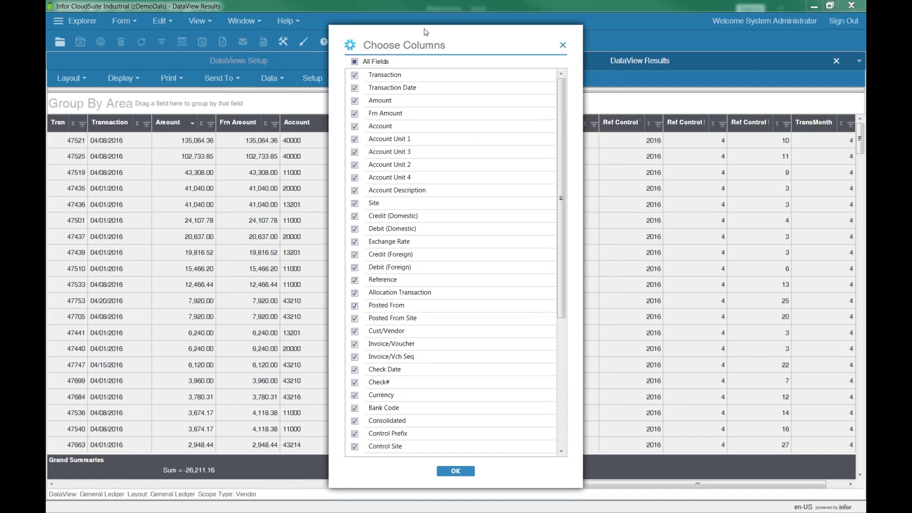
{"action": "left_click_drag", "start_coordinate": [418, 29], "coordinate": [244, 24]}
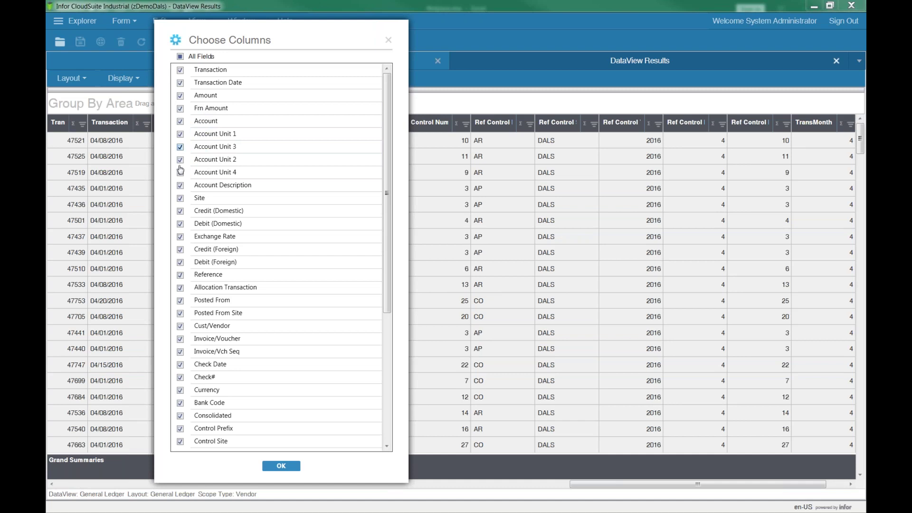
{"action": "left_click", "coordinate": [181, 275]}
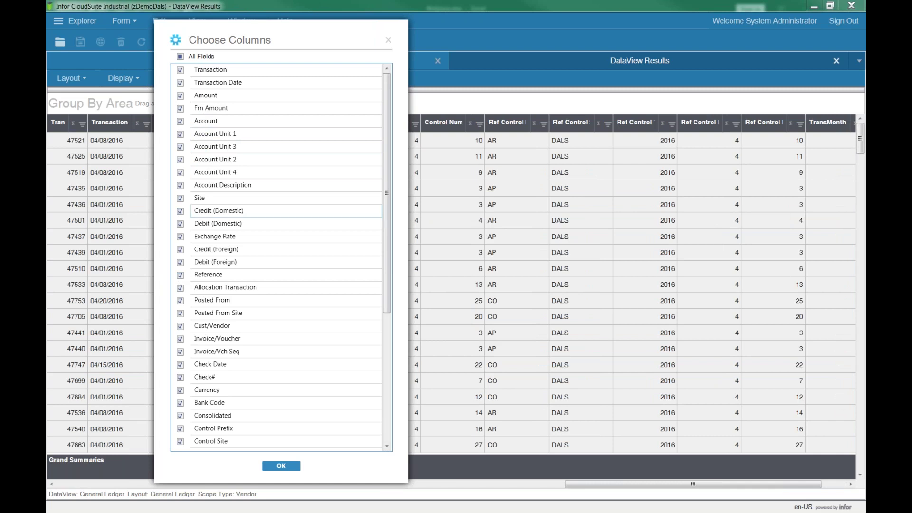
{"action": "left_click_drag", "start_coordinate": [387, 218], "coordinate": [396, 397]}
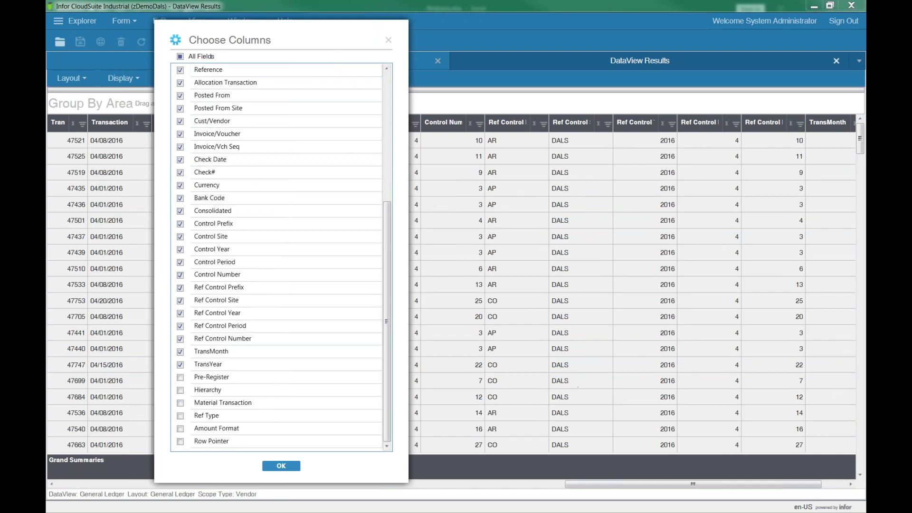
{"action": "left_click", "coordinate": [388, 40]}
Using Choose Columns, place the TransMonth and TransYear fields in the grid right after the first account unit column, with TransYear ahead of TransMonth.
{"action": "left_click_drag", "start_coordinate": [519, 485], "coordinate": [52, 470]}
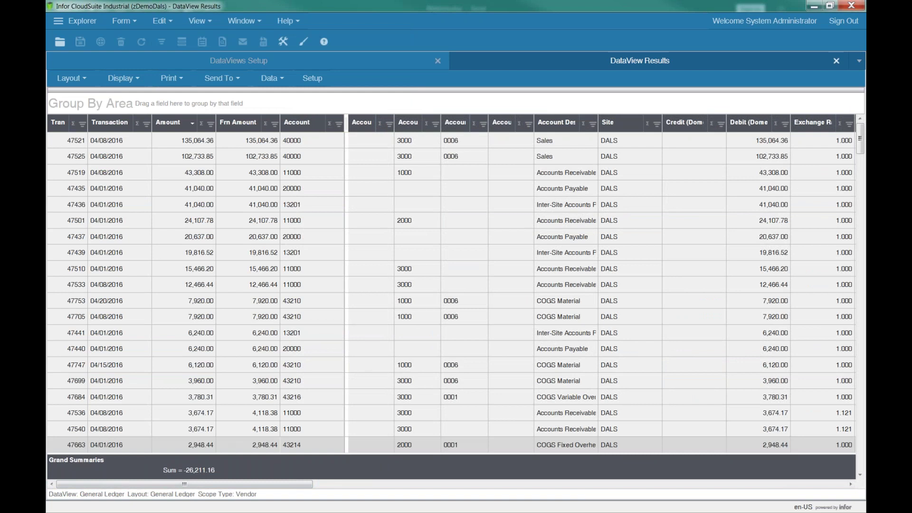
{"action": "left_click", "coordinate": [122, 24]}
{"action": "left_click", "coordinate": [135, 22]}
{"action": "left_click", "coordinate": [137, 82]}
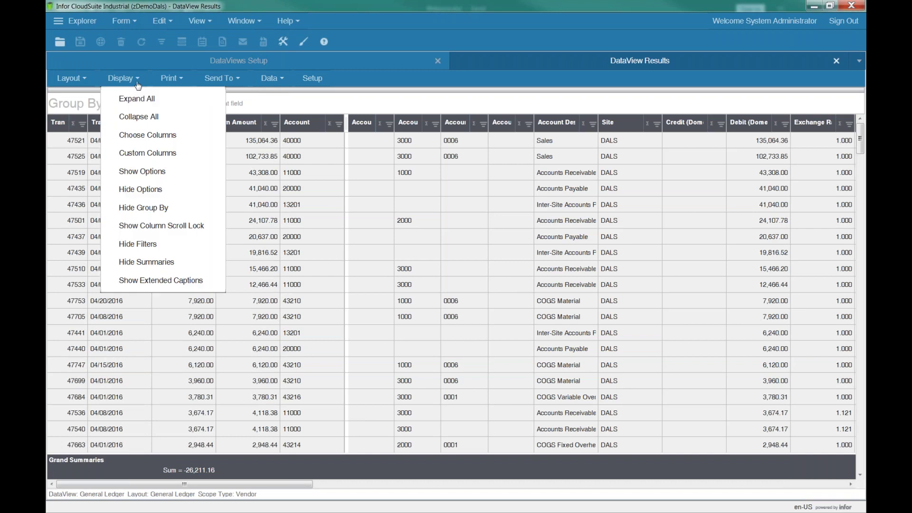
{"action": "left_click", "coordinate": [148, 135]}
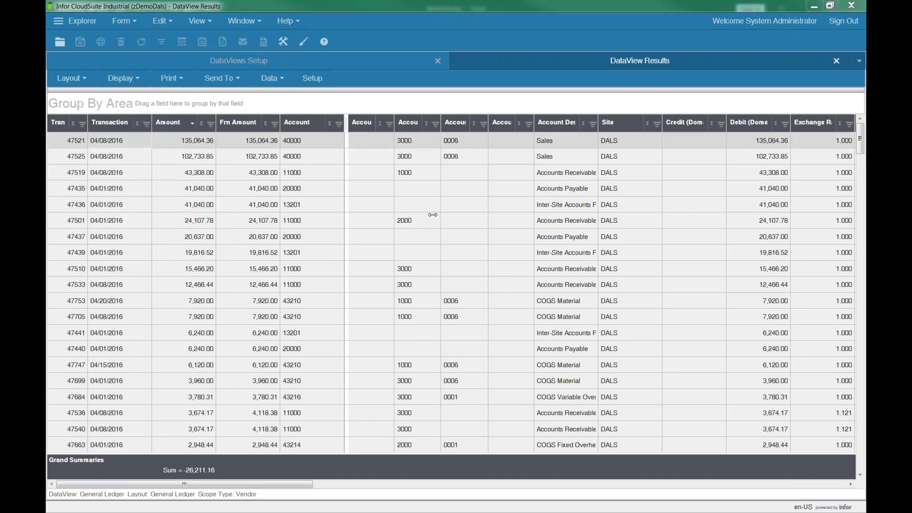
{"action": "scroll", "coordinate": [489, 216], "scroll_direction": "down", "scroll_amount": 8}
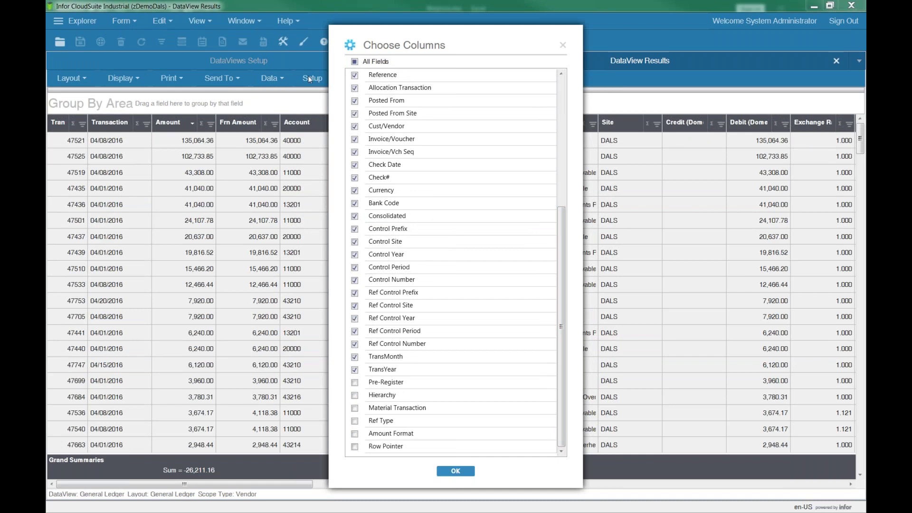
{"action": "left_click_drag", "start_coordinate": [449, 33], "coordinate": [678, 57]}
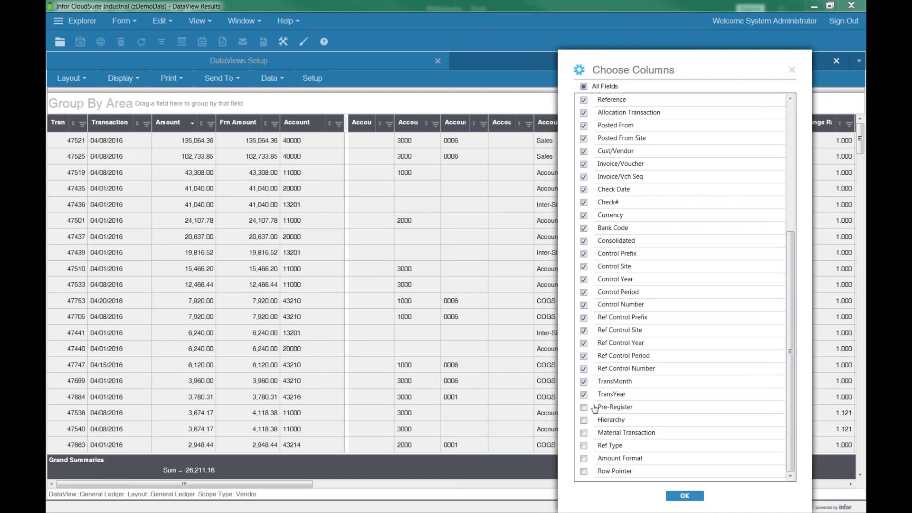
{"action": "left_click_drag", "start_coordinate": [606, 383], "coordinate": [396, 120]}
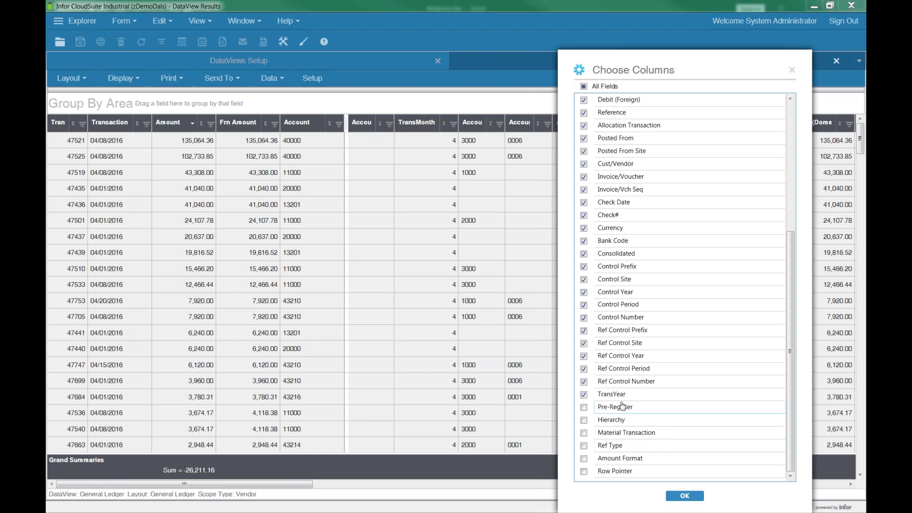
{"action": "left_click_drag", "start_coordinate": [617, 395], "coordinate": [396, 129]}
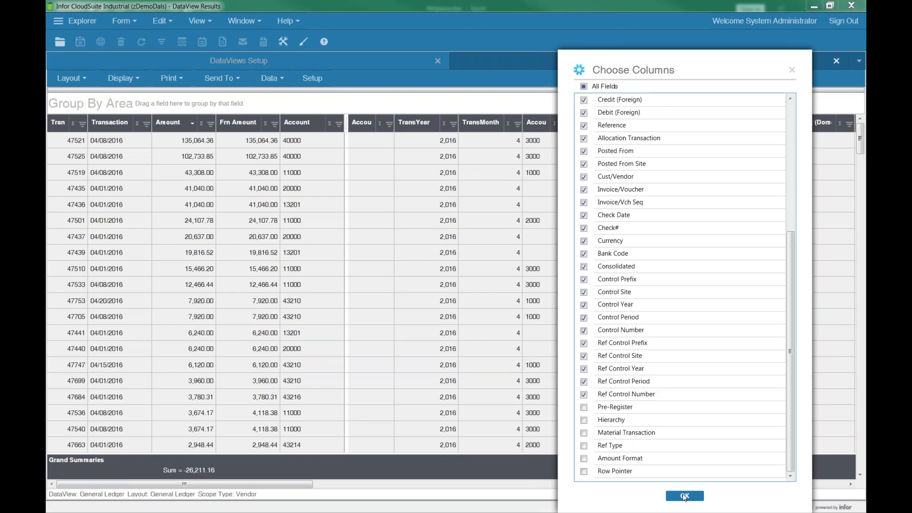
{"action": "left_click", "coordinate": [684, 496]}
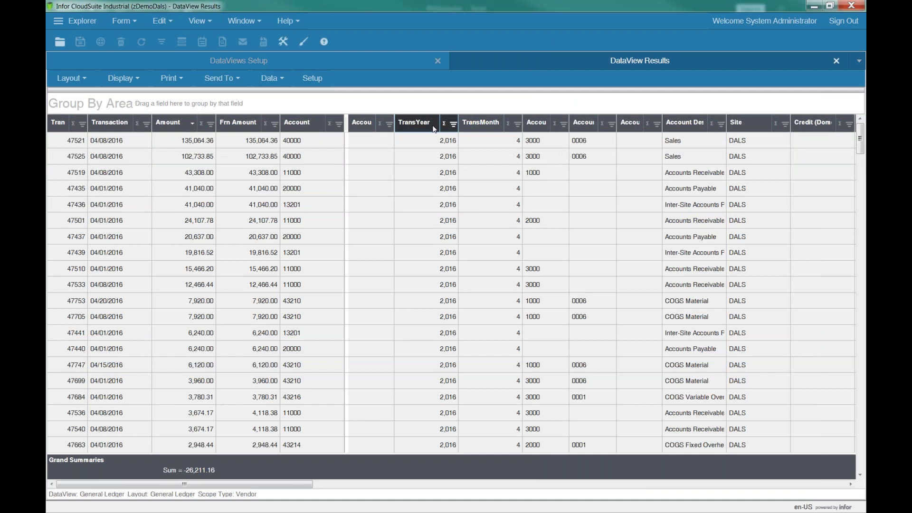
Try grouping the grid by TransYear and by TransMonth in turn, removing each grouping again.
{"action": "left_click_drag", "start_coordinate": [396, 119], "coordinate": [383, 108]}
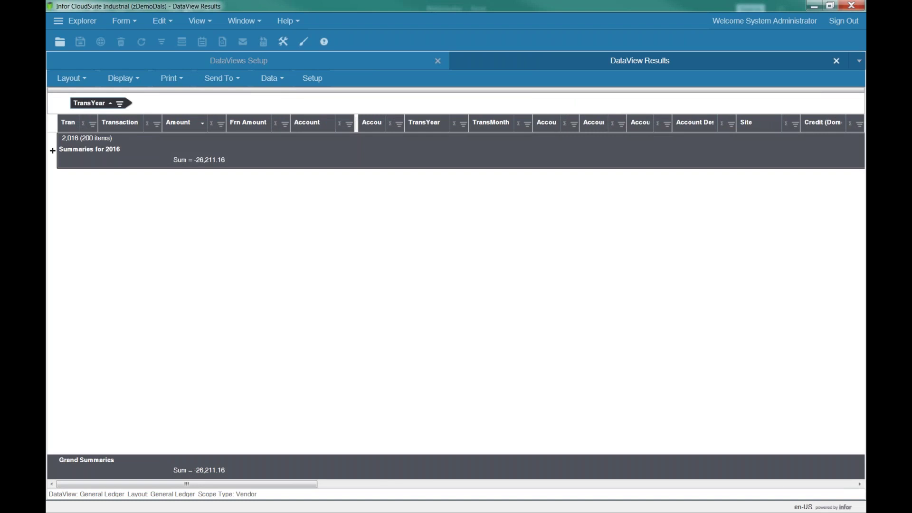
{"action": "left_click", "coordinate": [474, 123]}
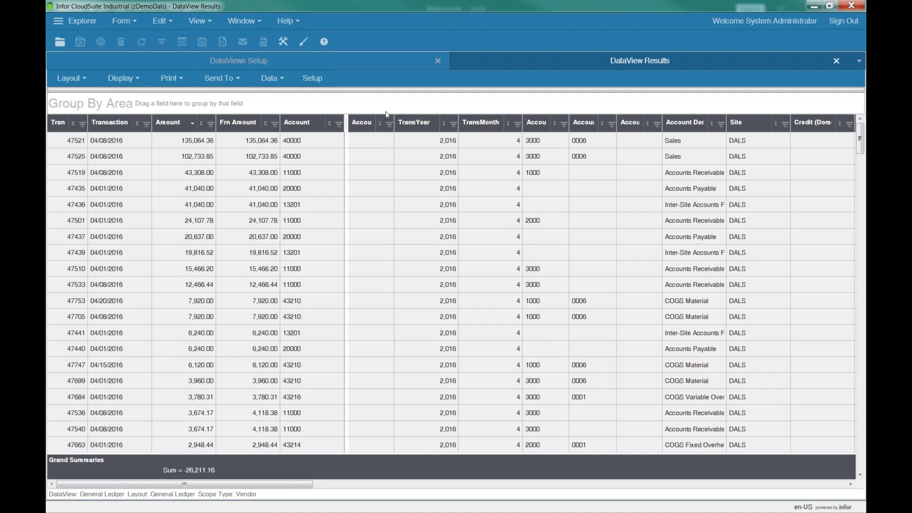
{"action": "left_click_drag", "start_coordinate": [481, 123], "coordinate": [437, 108]}
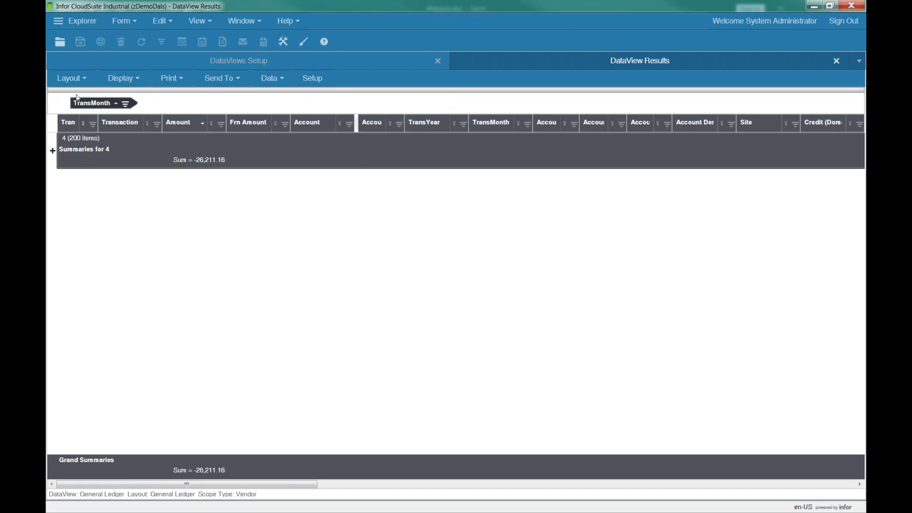
{"action": "left_click_drag", "start_coordinate": [82, 106], "coordinate": [358, 158]}
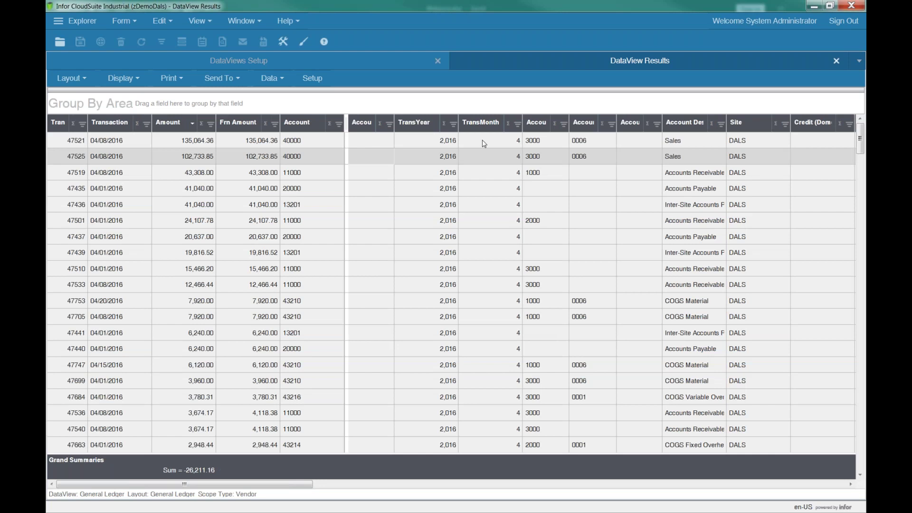
Add a Count summary to the Site column.
{"action": "left_click", "coordinate": [777, 126]}
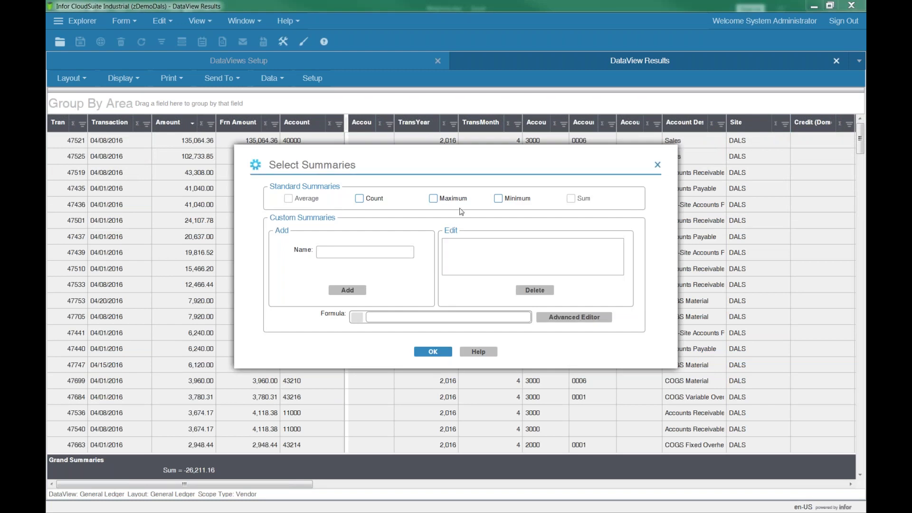
{"action": "left_click", "coordinate": [360, 199]}
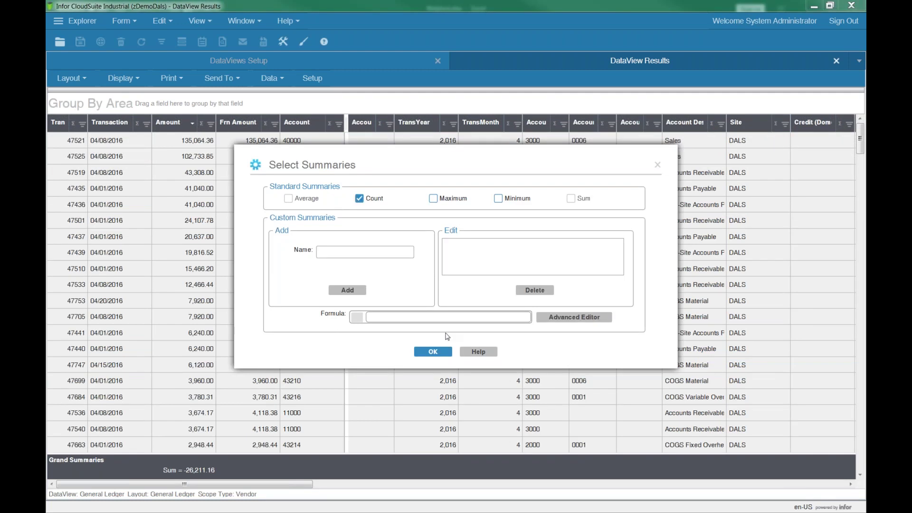
{"action": "left_click", "coordinate": [432, 352]}
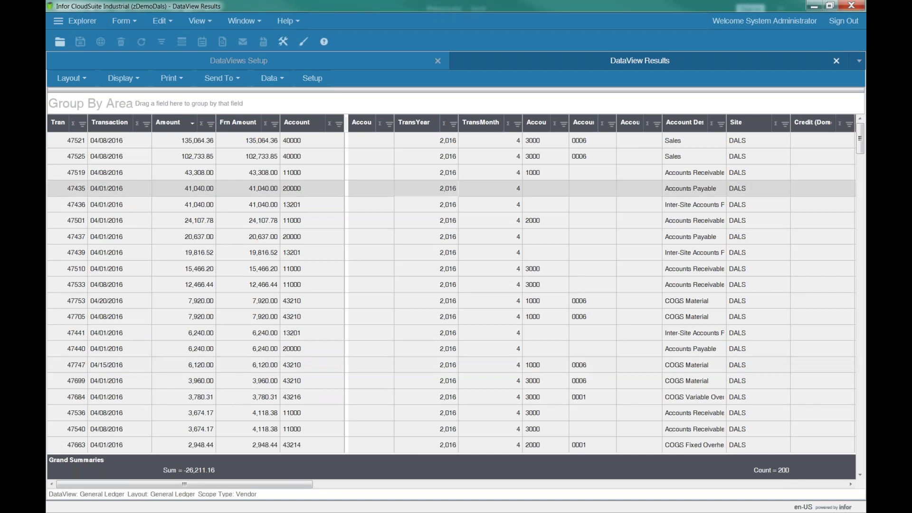
Examine the Runtime Behaviors settings in User Preferences, including the record cap options, and close them.
{"action": "left_click", "coordinate": [196, 21]}
{"action": "left_click", "coordinate": [223, 61]}
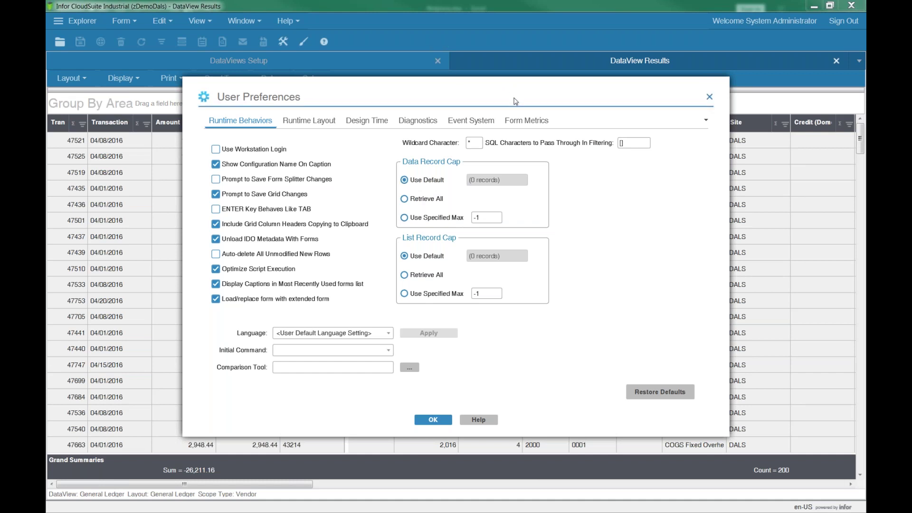
{"action": "key", "text": "Return"}
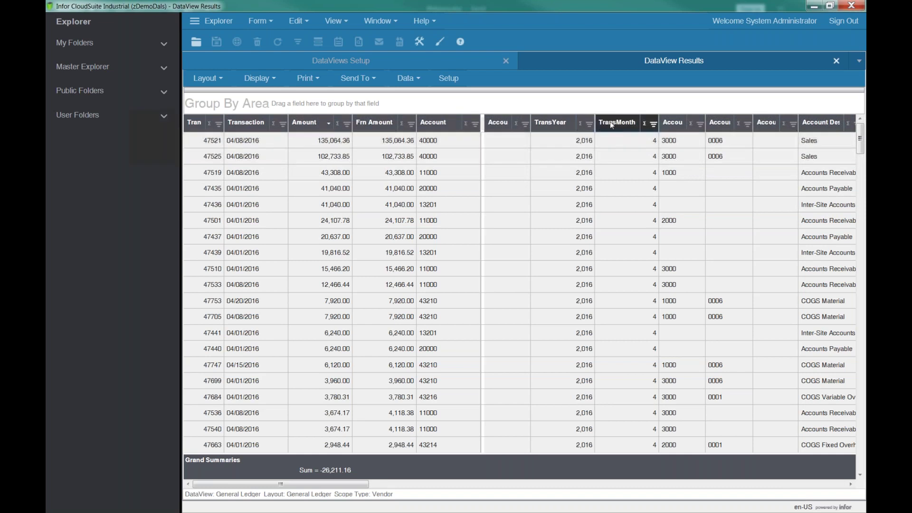
Save the current layout as AIT_DV with the Site scope type and mark it as the default.
{"action": "left_click", "coordinate": [208, 79]}
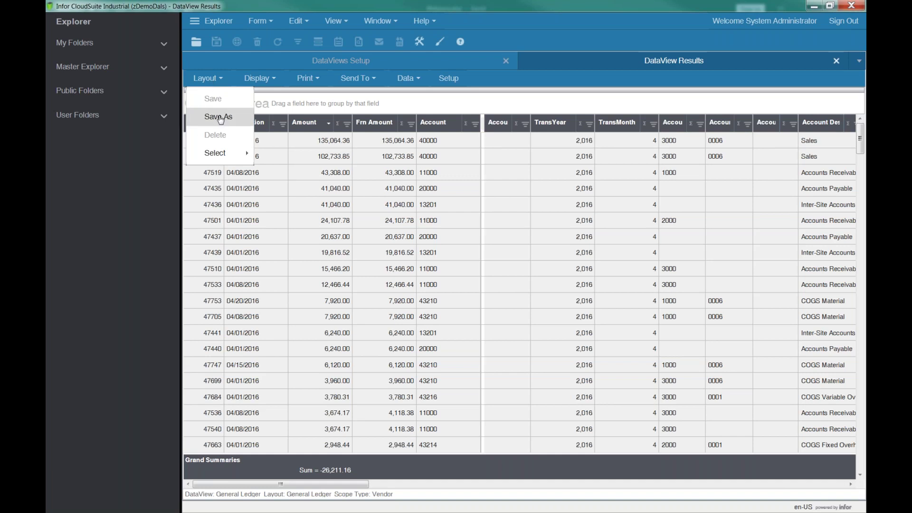
{"action": "left_click", "coordinate": [218, 117]}
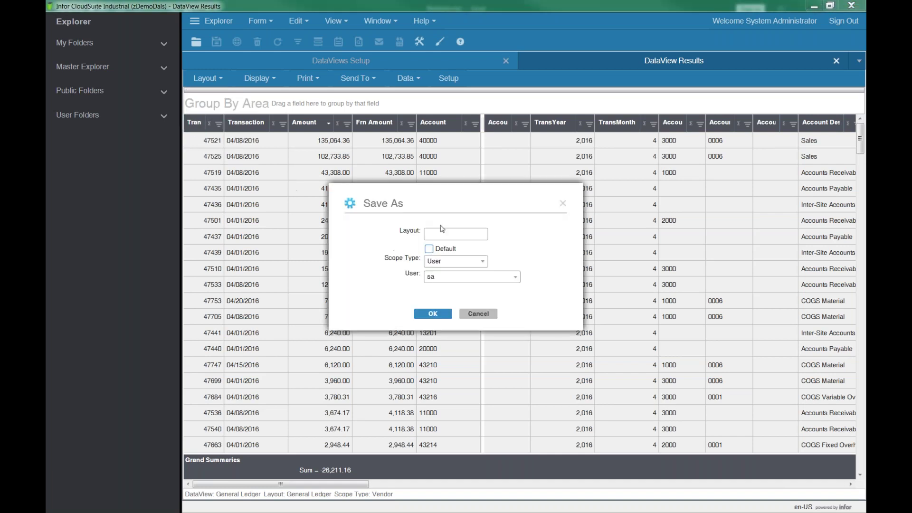
{"action": "left_click", "coordinate": [442, 234]}
{"action": "type", "text": "AIT_DV"}
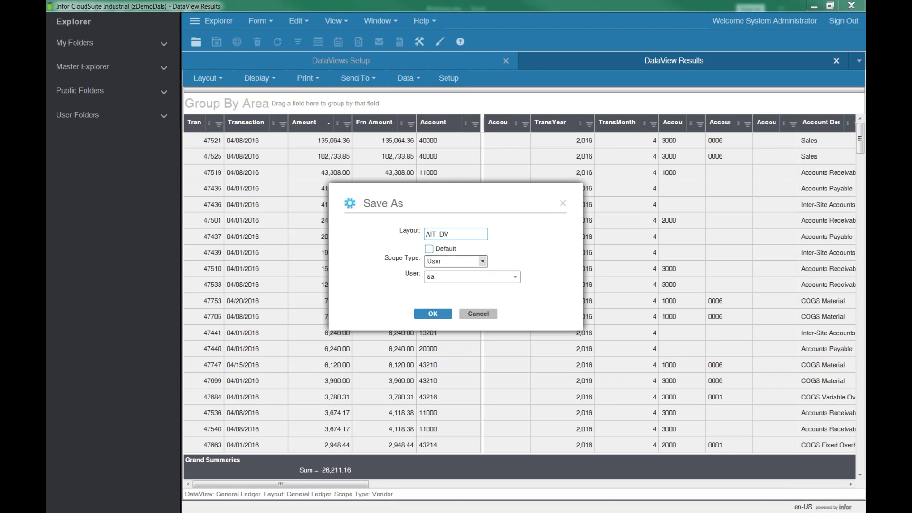
{"action": "left_click", "coordinate": [483, 261]}
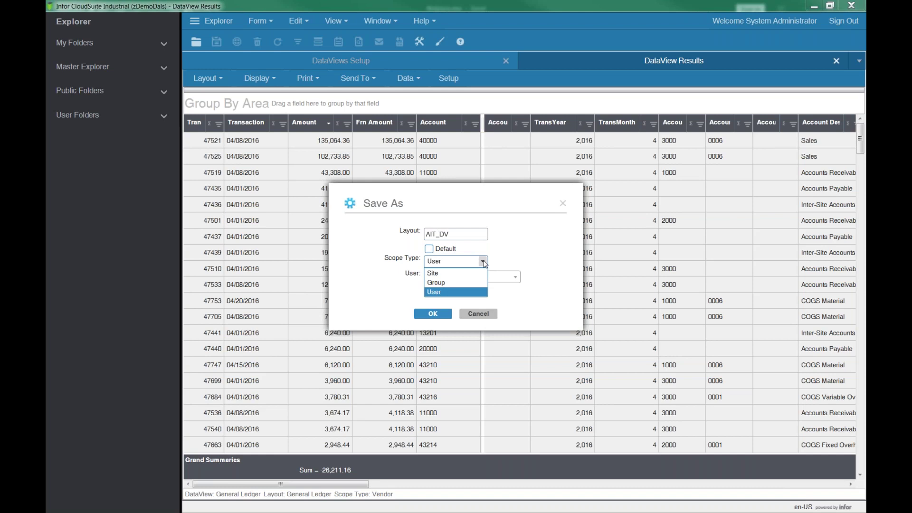
{"action": "left_click", "coordinate": [452, 274]}
{"action": "left_click", "coordinate": [430, 250]}
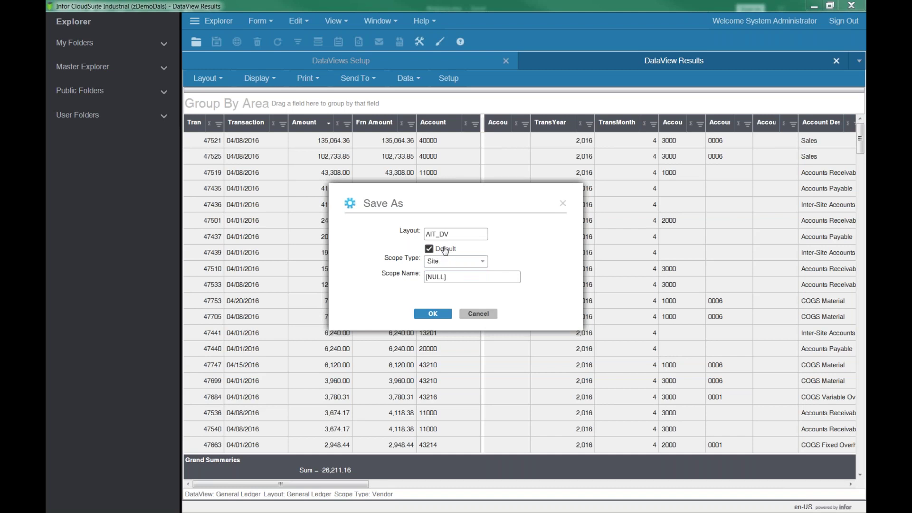
{"action": "left_click", "coordinate": [433, 315]}
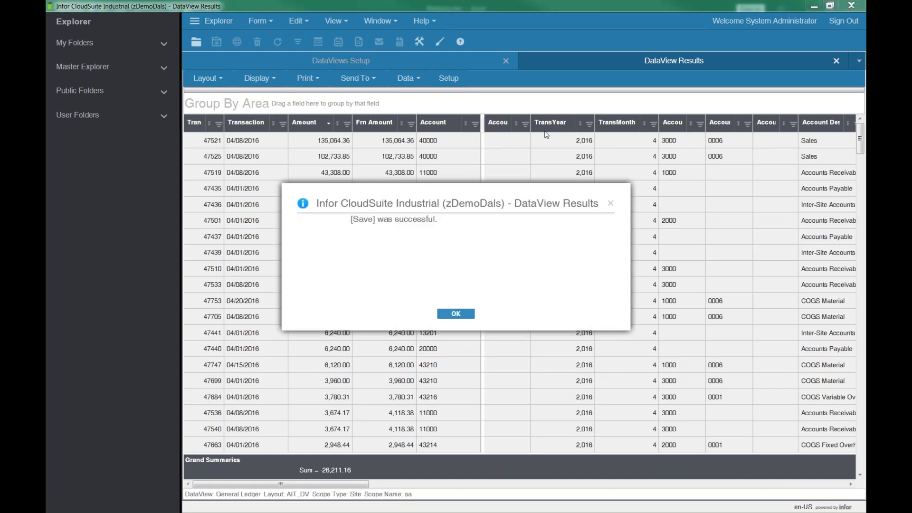
{"action": "left_click", "coordinate": [469, 315]}
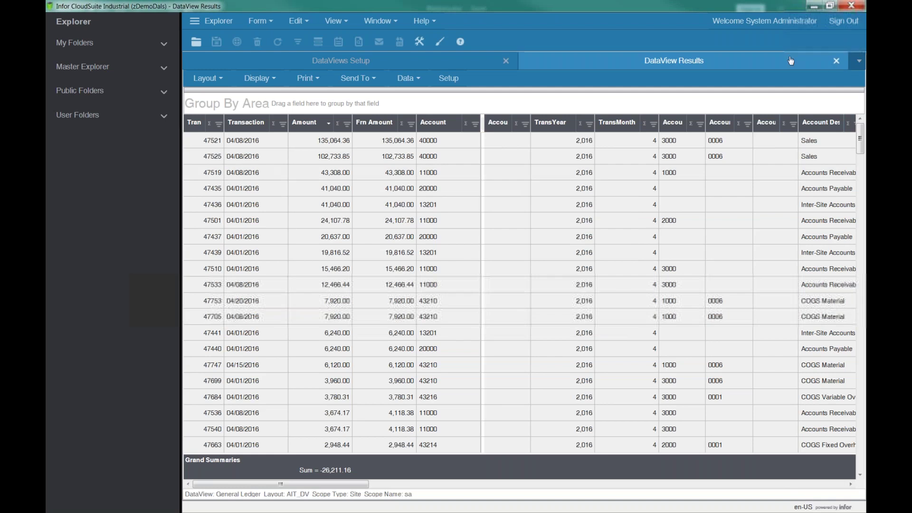
Close the results, relaunch the General Ledger DataView, and load its AIT_DV layout.
{"action": "left_click", "coordinate": [836, 61]}
{"action": "left_click", "coordinate": [741, 80]}
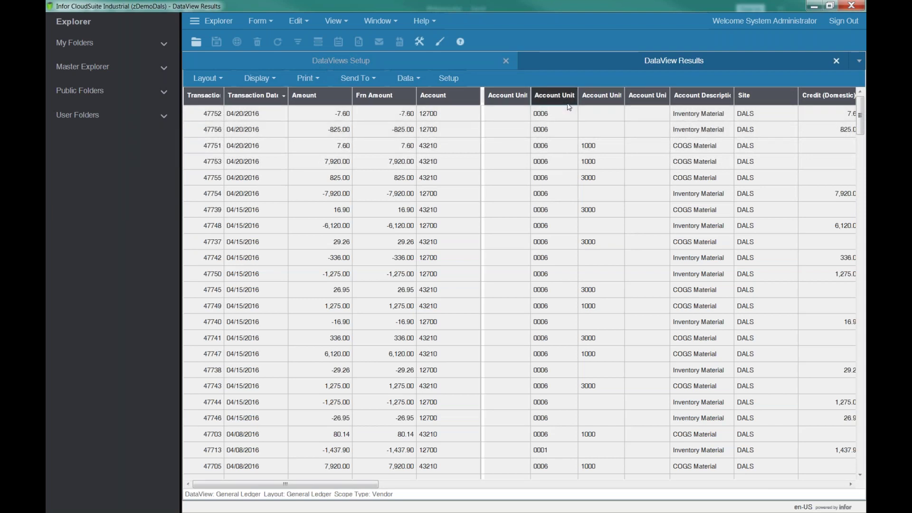
{"action": "left_click", "coordinate": [208, 78]}
{"action": "mouse_move", "coordinate": [230, 155]}
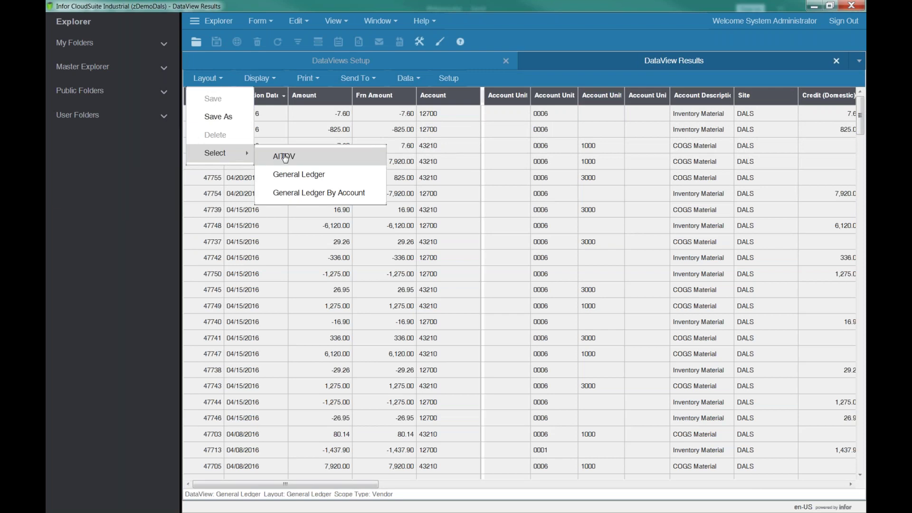
{"action": "left_click", "coordinate": [285, 157]}
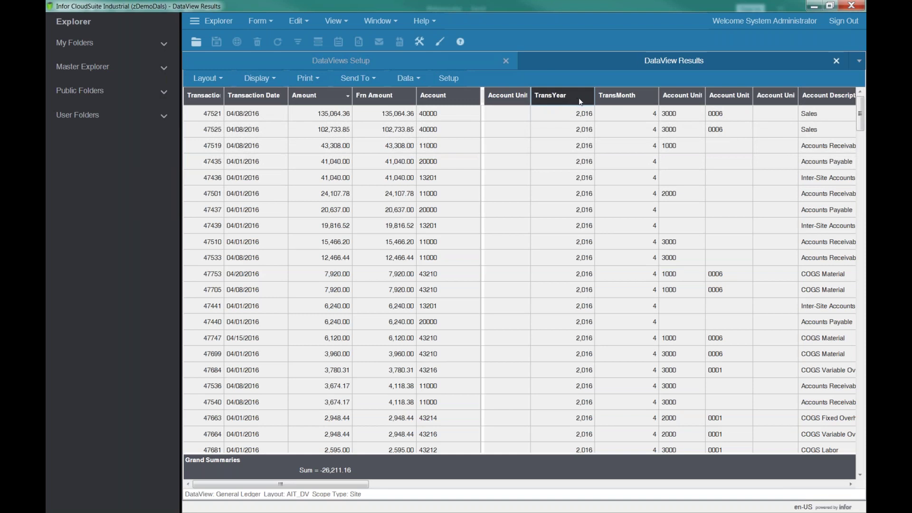
Close the results and open the IDO Setup for the General Ledger DataView's SLLedgers collection.
{"action": "left_click", "coordinate": [837, 61]}
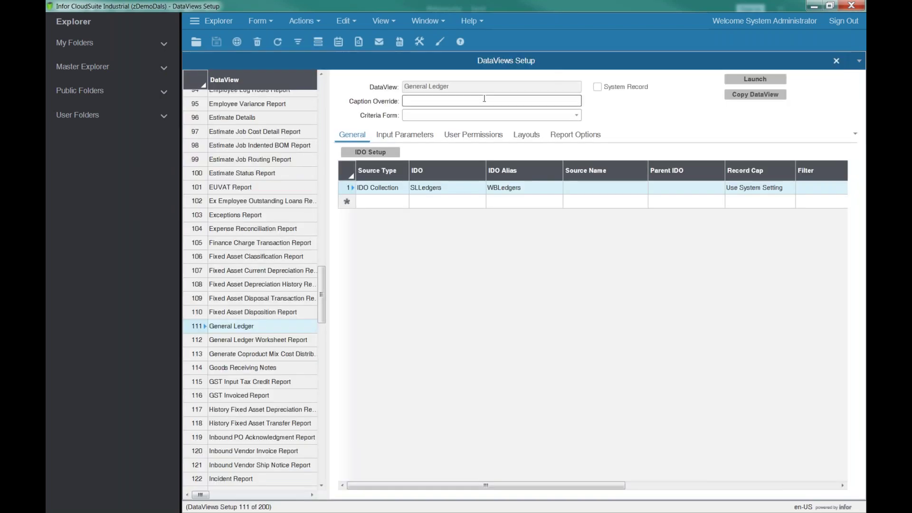
{"action": "left_click", "coordinate": [378, 190]}
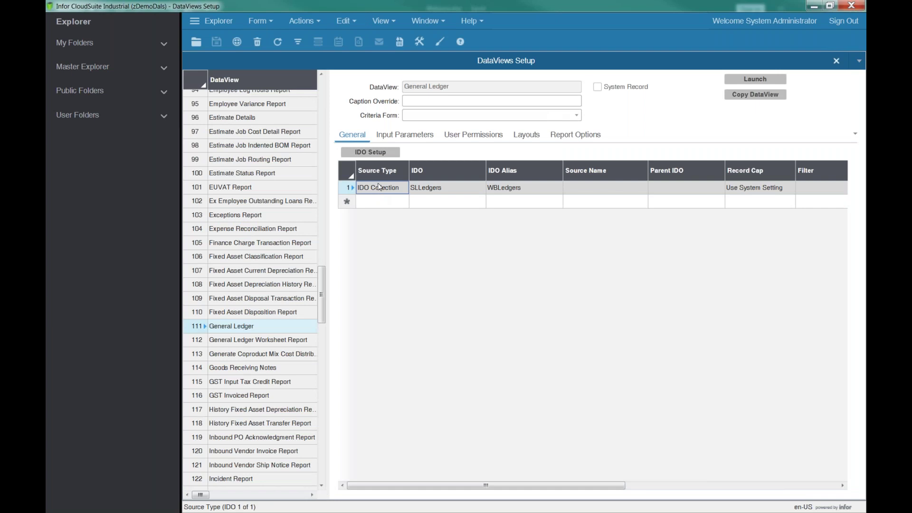
{"action": "left_click", "coordinate": [371, 152]}
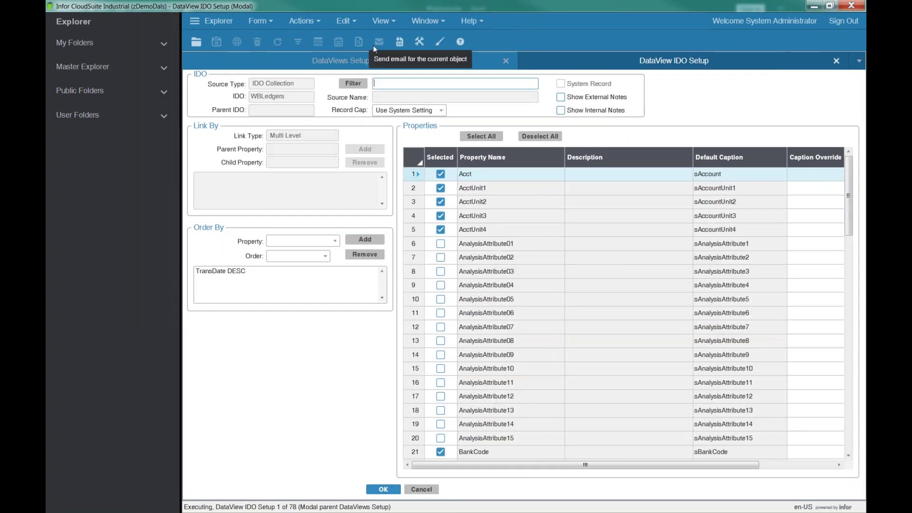
Try to set the record cap to Retrieve All in the IDO Setup form, then cancel out of it.
{"action": "left_click", "coordinate": [441, 110]}
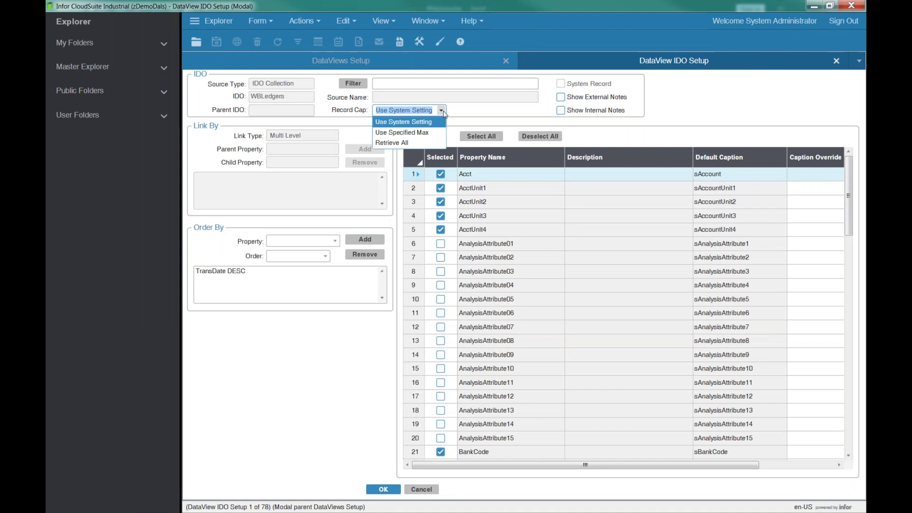
{"action": "left_click", "coordinate": [405, 142]}
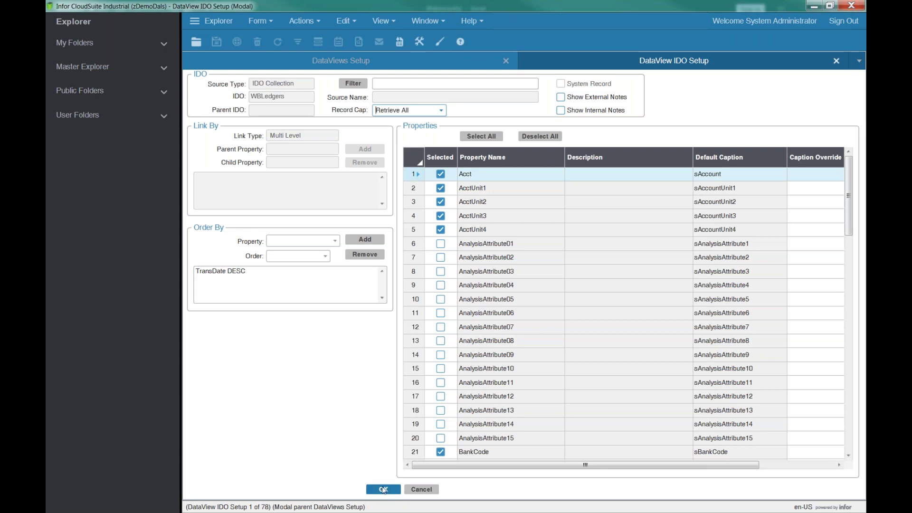
{"action": "left_click", "coordinate": [384, 490]}
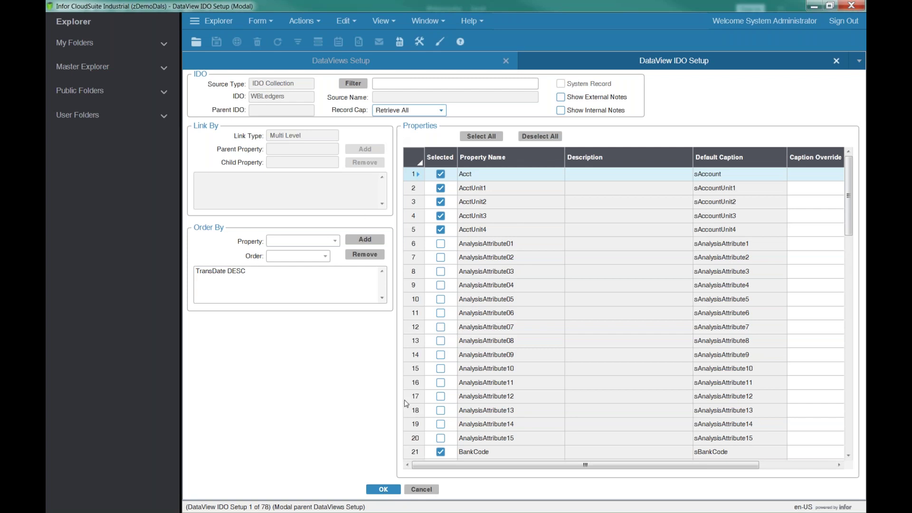
{"action": "left_click", "coordinate": [421, 489]}
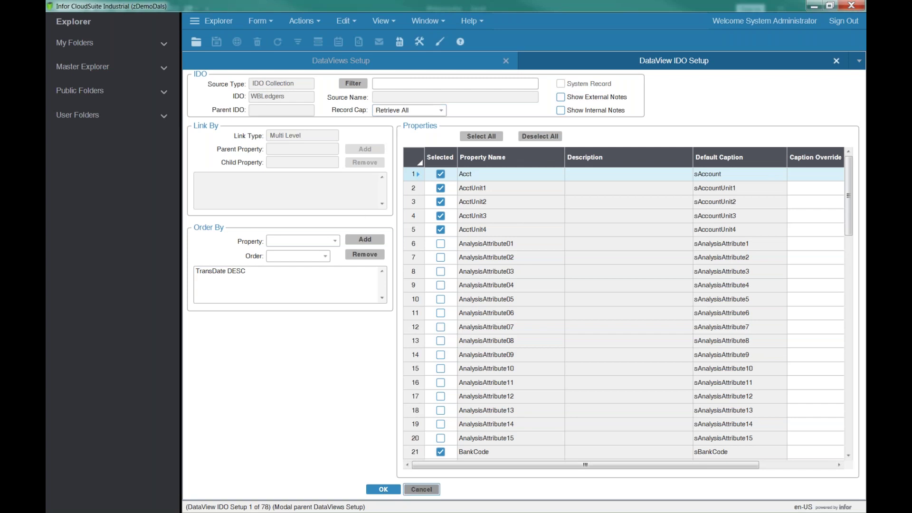
{"action": "left_click_drag", "start_coordinate": [497, 488], "coordinate": [518, 496]}
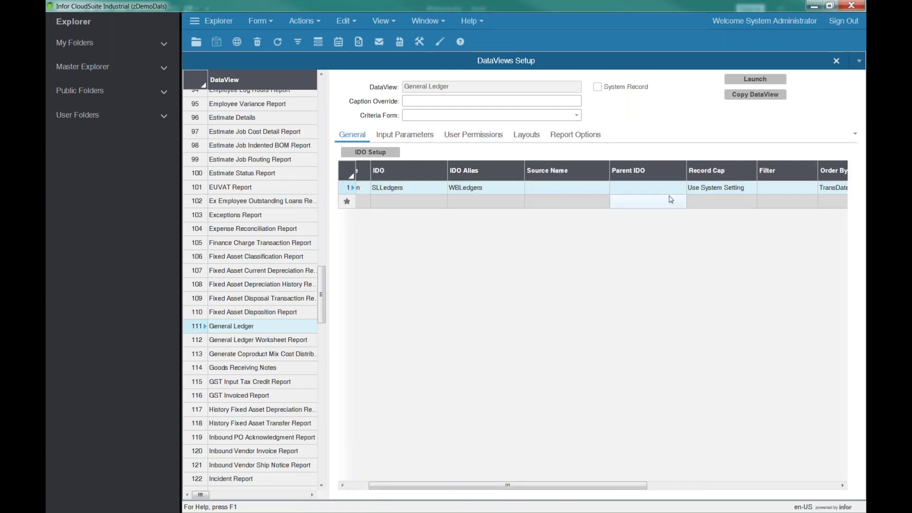
Set the SLLedgers collection's record cap to Retrieve All for the General Ledger DataView and save the change.
{"action": "left_click", "coordinate": [750, 190]}
{"action": "left_click", "coordinate": [750, 189]}
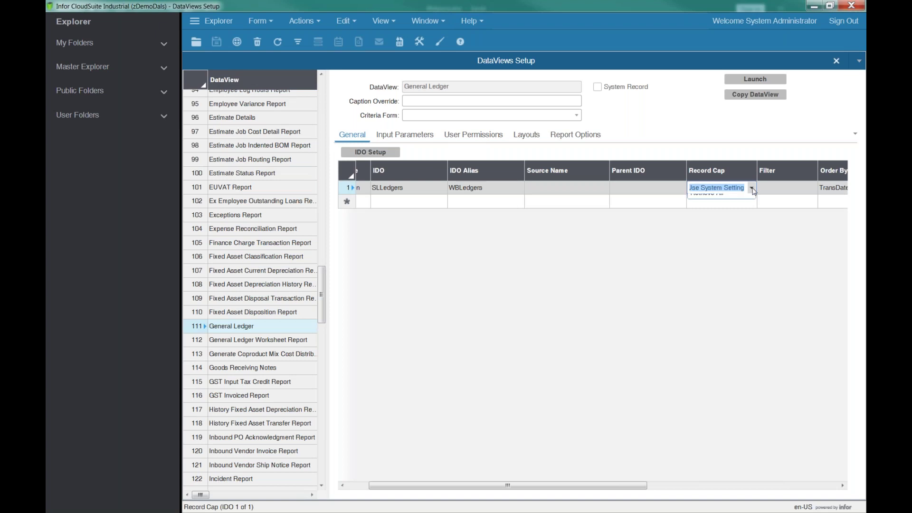
{"action": "left_click", "coordinate": [719, 220]}
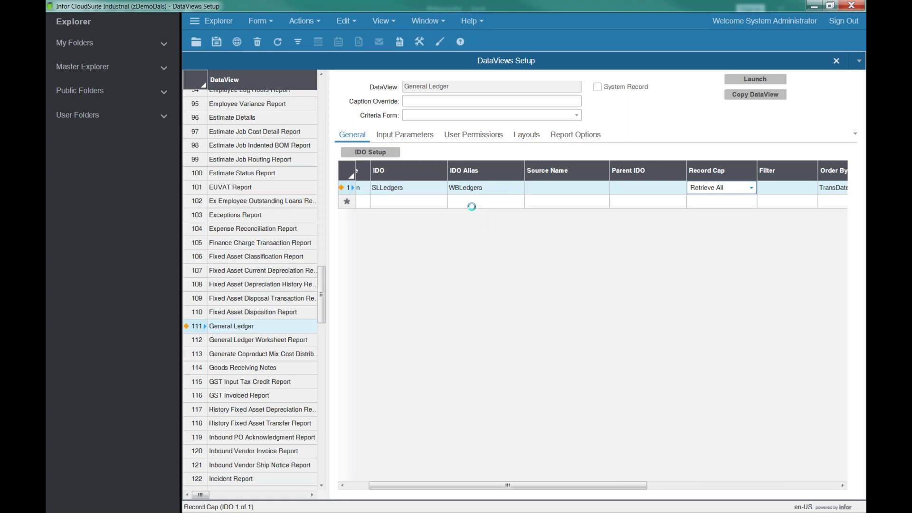
{"action": "left_click", "coordinate": [218, 42]}
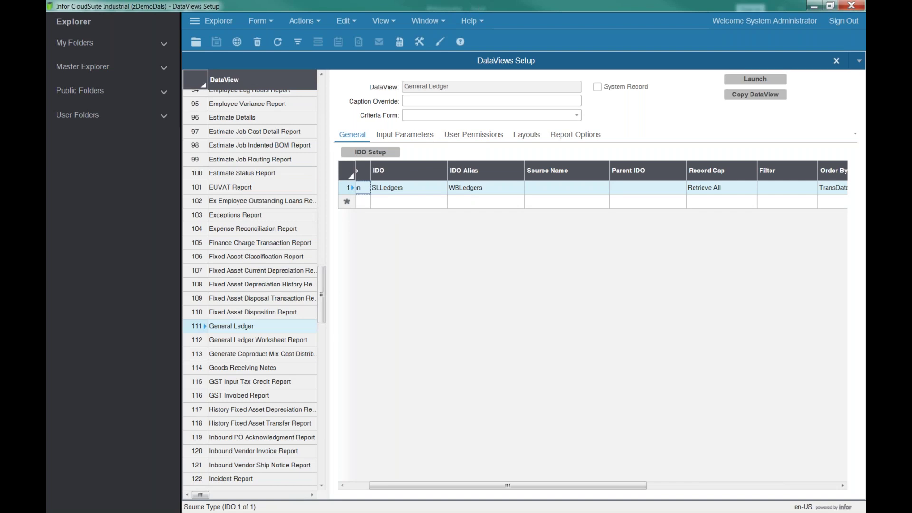
Unload all global form objects so the saved DataView definition is reloaded.
{"action": "left_click", "coordinate": [259, 22]}
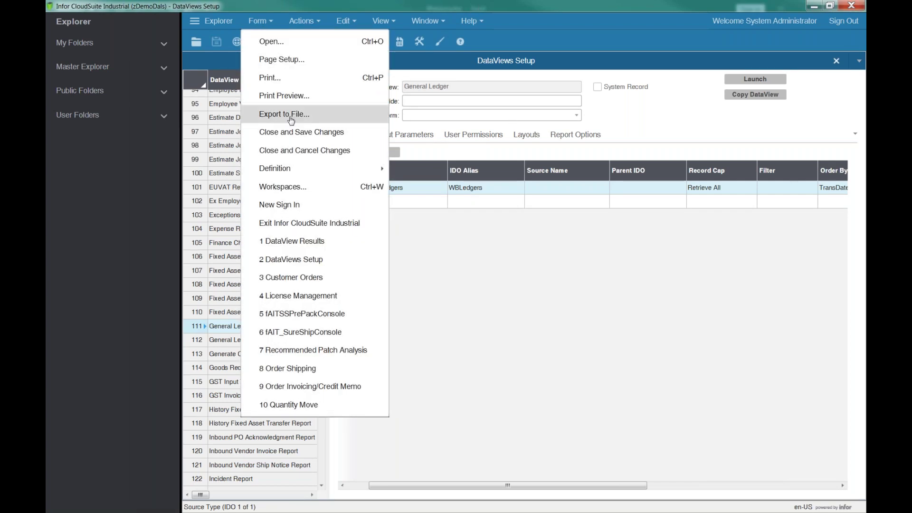
{"action": "mouse_move", "coordinate": [335, 171]}
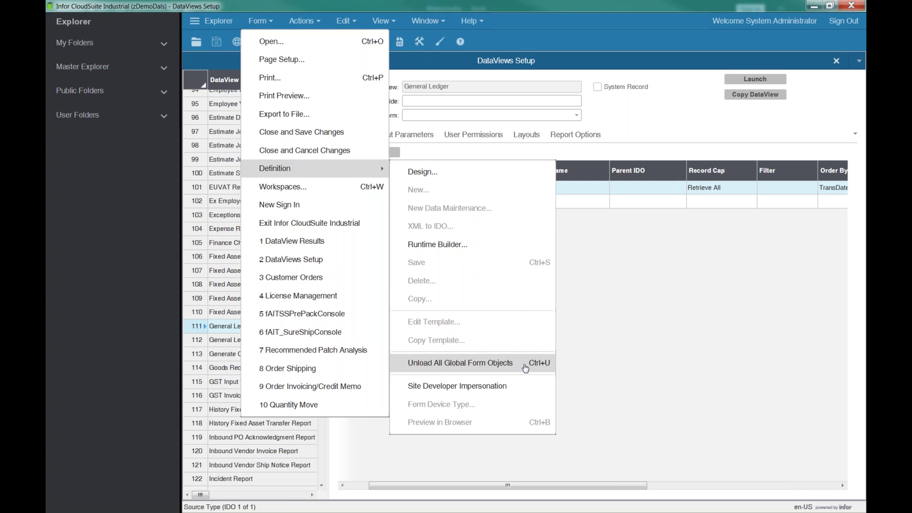
{"action": "left_click", "coordinate": [486, 370]}
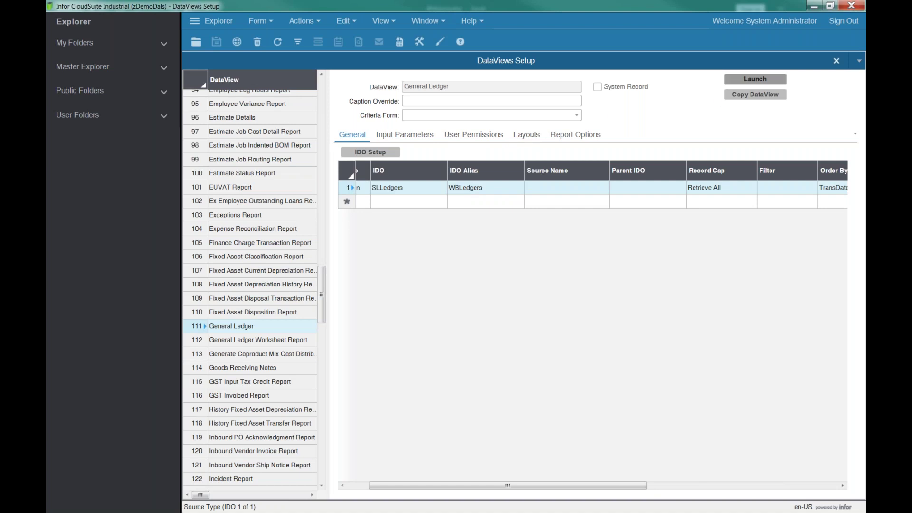
Launch the General Ledger DataView, dismiss the meeting window, and look across the result columns and grand summaries.
{"action": "left_click", "coordinate": [754, 79]}
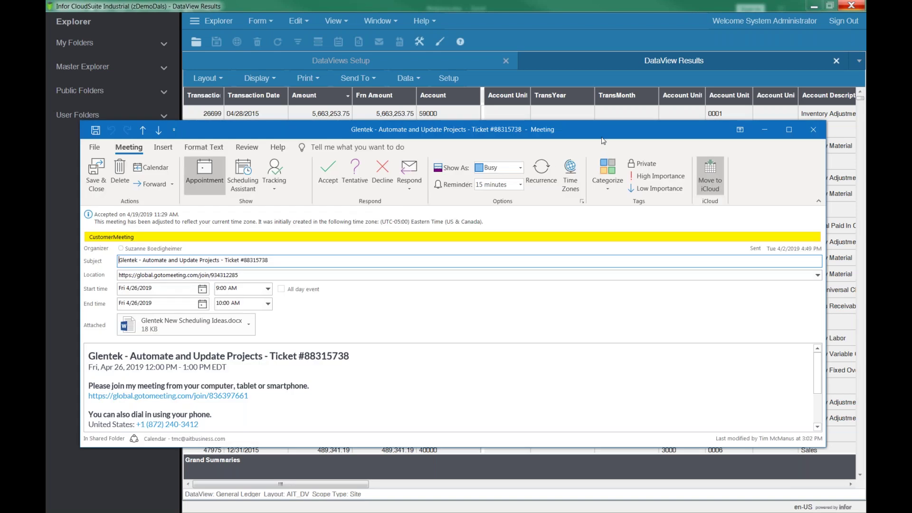
{"action": "key", "text": "Escape"}
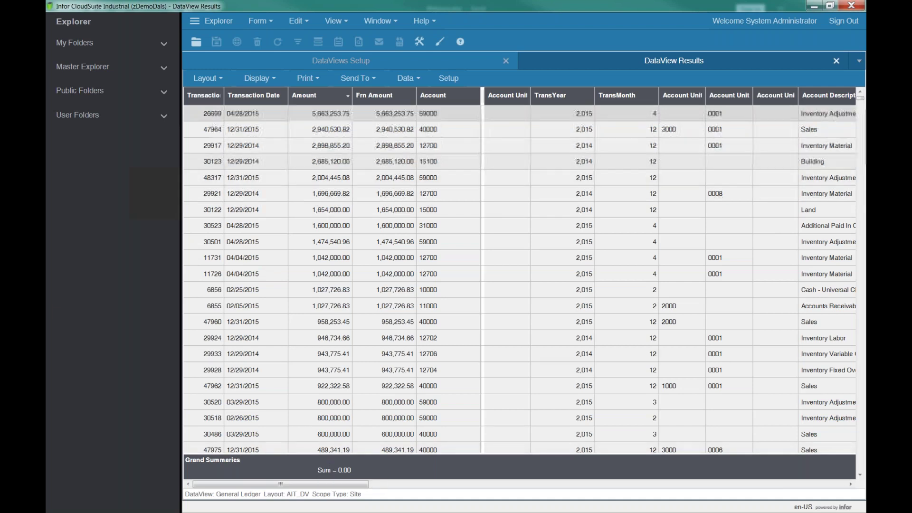
{"action": "left_click_drag", "start_coordinate": [372, 487], "coordinate": [395, 483]}
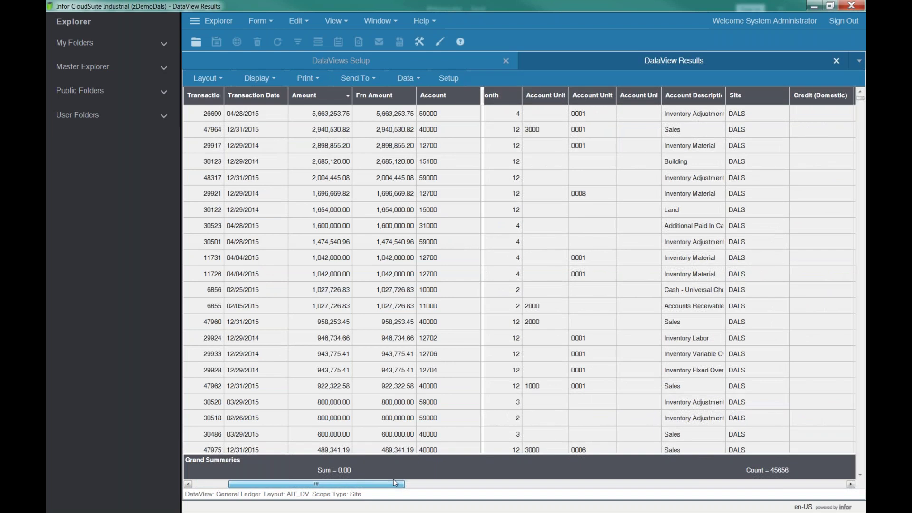
{"action": "left_click_drag", "start_coordinate": [394, 483], "coordinate": [430, 494]}
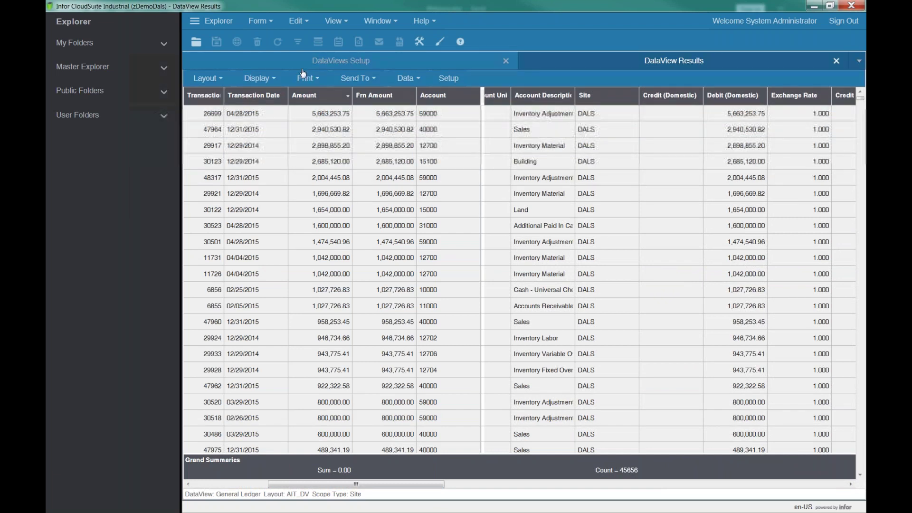
{"action": "left_click", "coordinate": [259, 79]}
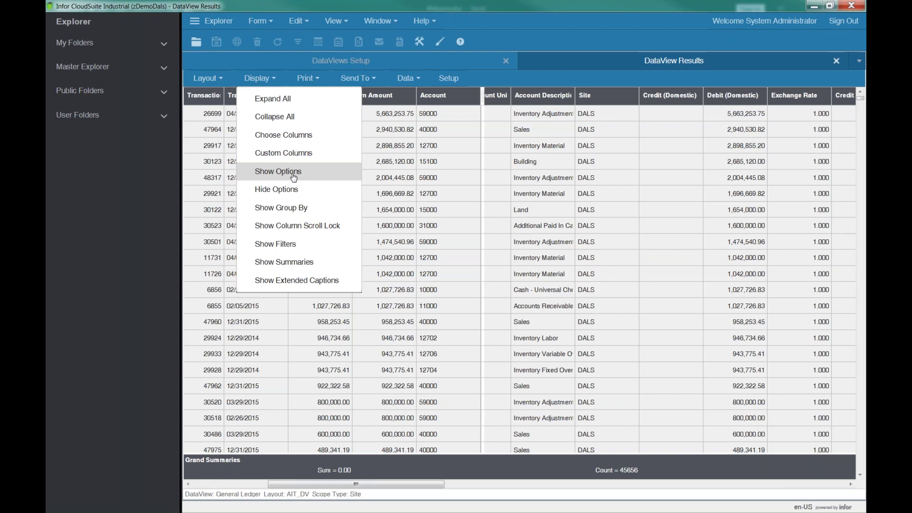
{"action": "left_click", "coordinate": [367, 484]}
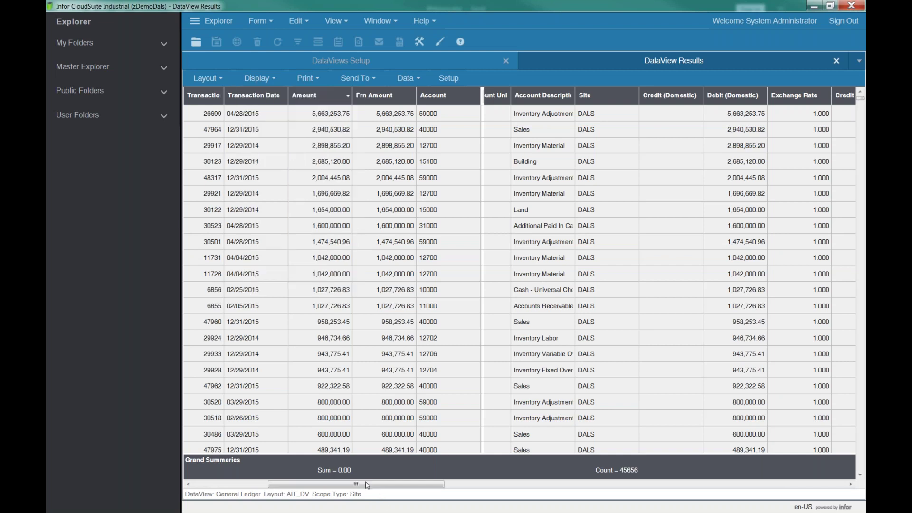
{"action": "left_click_drag", "start_coordinate": [367, 485], "coordinate": [292, 484]}
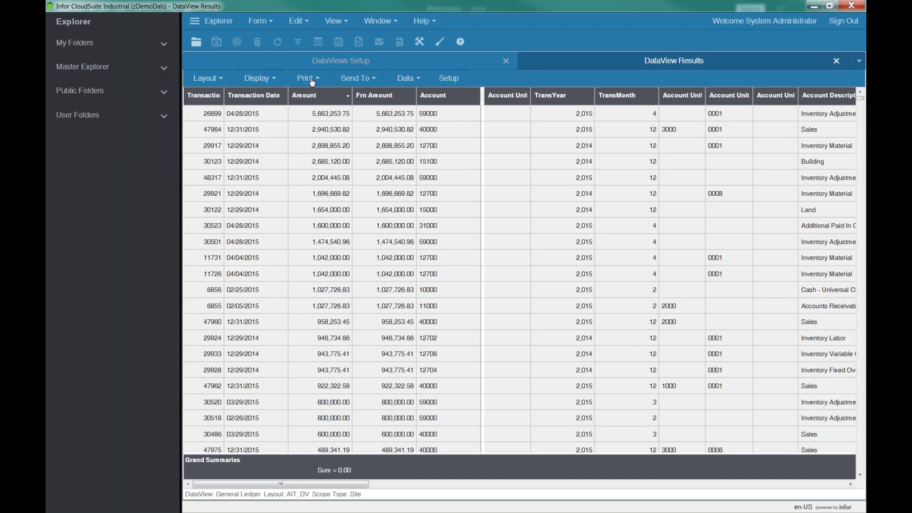
Show the Group By area and group the ledger results by TransYear.
{"action": "left_click", "coordinate": [263, 79]}
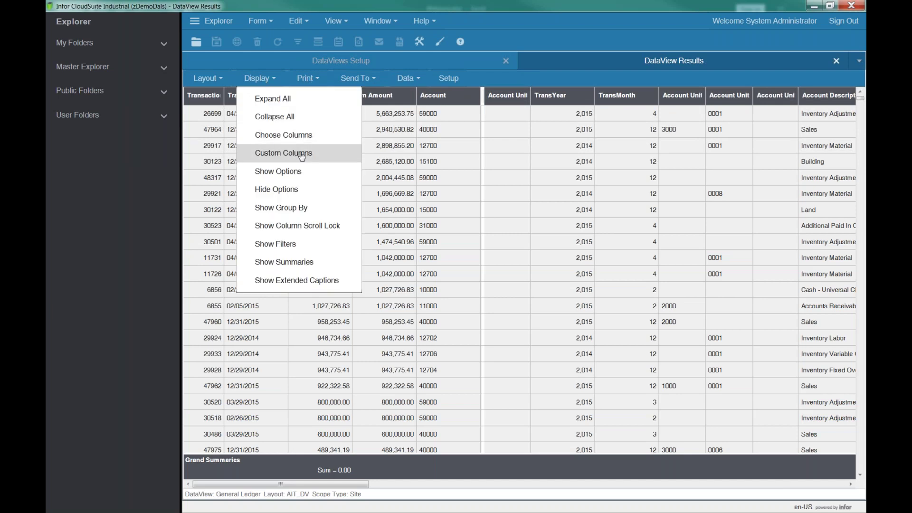
{"action": "left_click", "coordinate": [300, 209]}
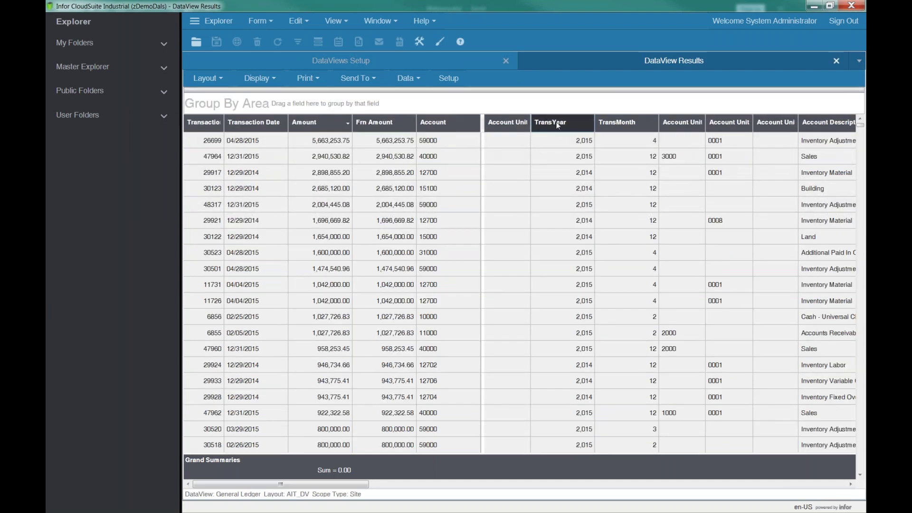
{"action": "left_click_drag", "start_coordinate": [558, 122], "coordinate": [483, 105]}
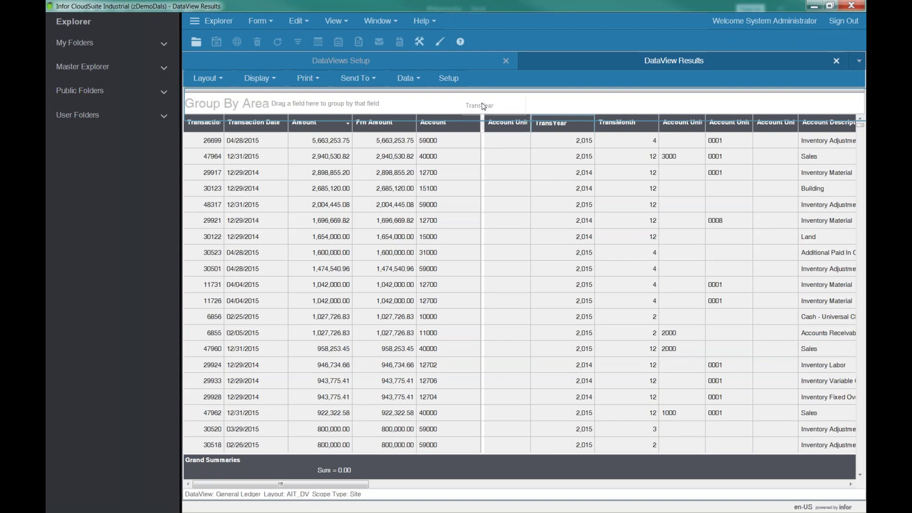
{"action": "left_click_drag", "start_coordinate": [483, 105], "coordinate": [483, 106]}
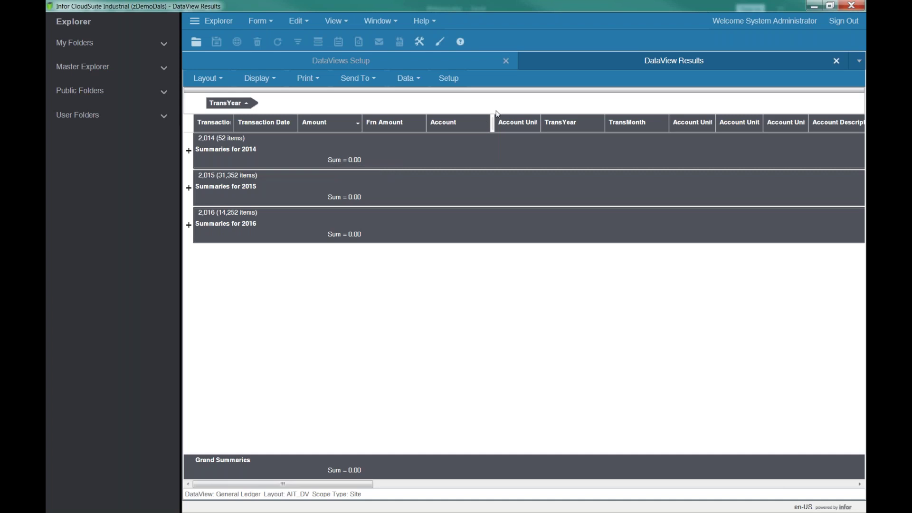
Show the column filters and filter the Account column to account 40000 only.
{"action": "left_click", "coordinate": [269, 78]}
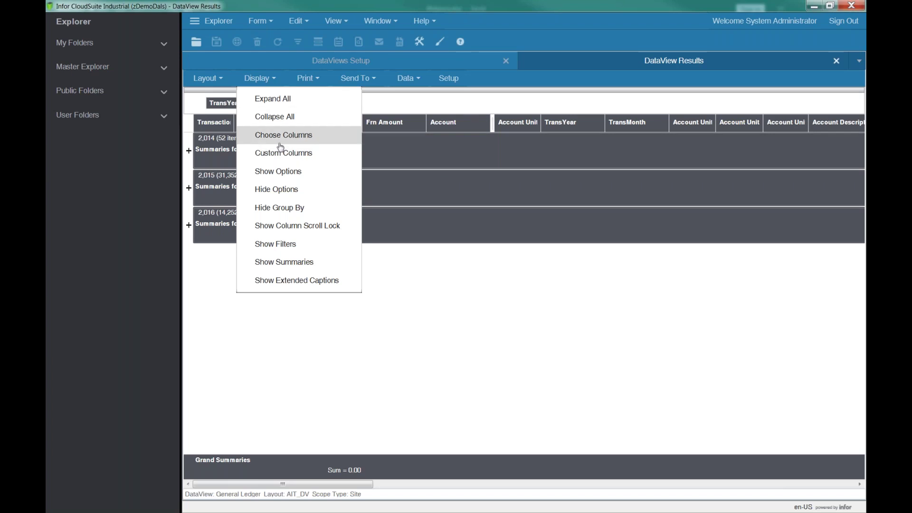
{"action": "left_click", "coordinate": [301, 243]}
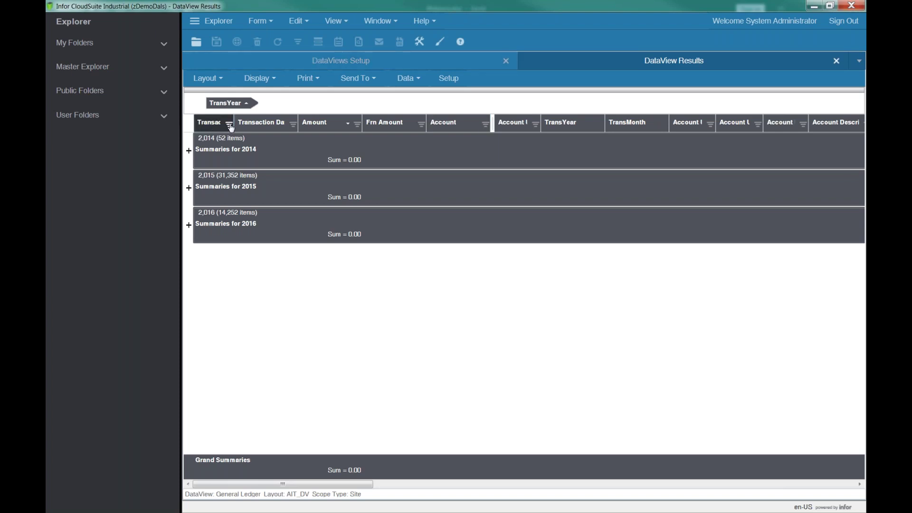
{"action": "left_click", "coordinate": [486, 126]}
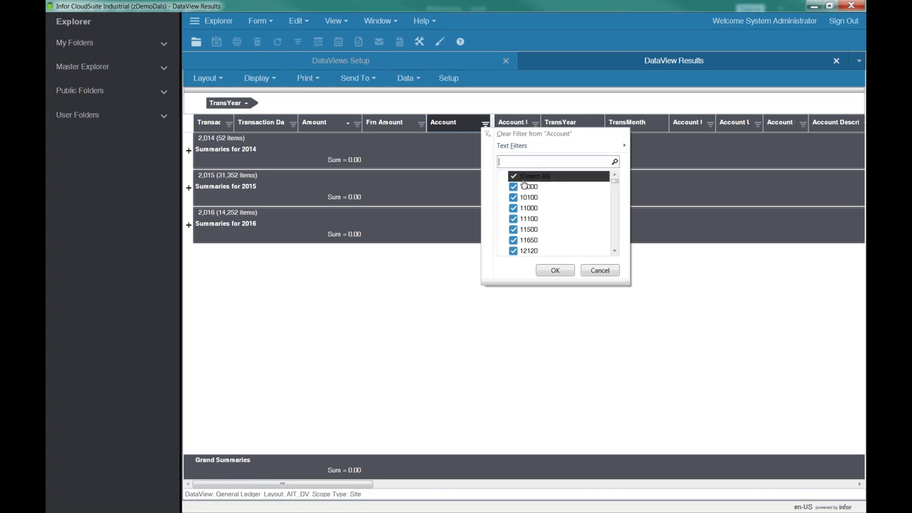
{"action": "left_click", "coordinate": [516, 162]}
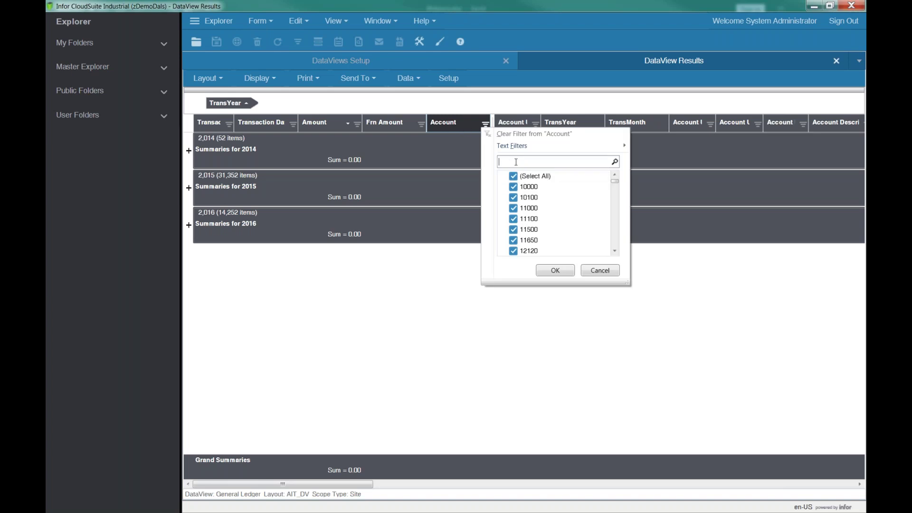
{"action": "left_click", "coordinate": [513, 175]}
{"action": "left_click", "coordinate": [525, 161]}
{"action": "type", "text": "4000"}
{"action": "key", "text": "Down"}
{"action": "key", "text": "Down"}
{"action": "key", "text": "space"}
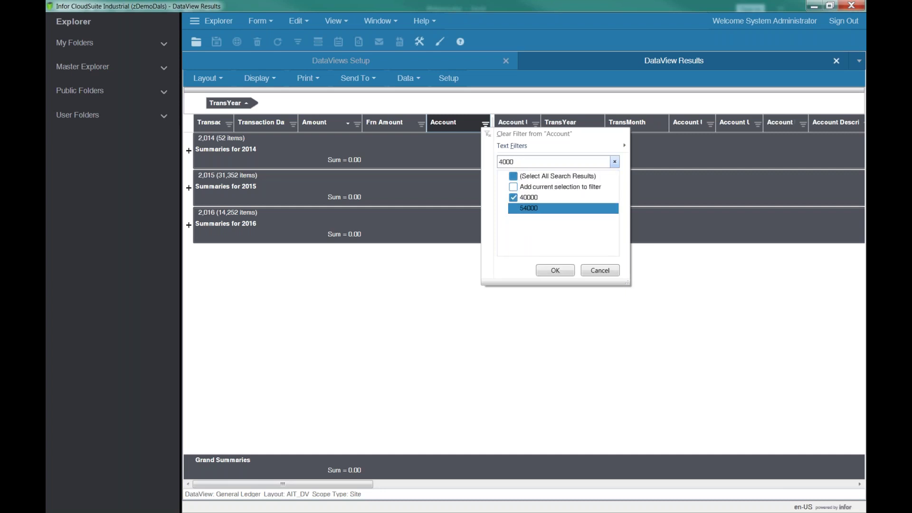
{"action": "left_click", "coordinate": [554, 271]}
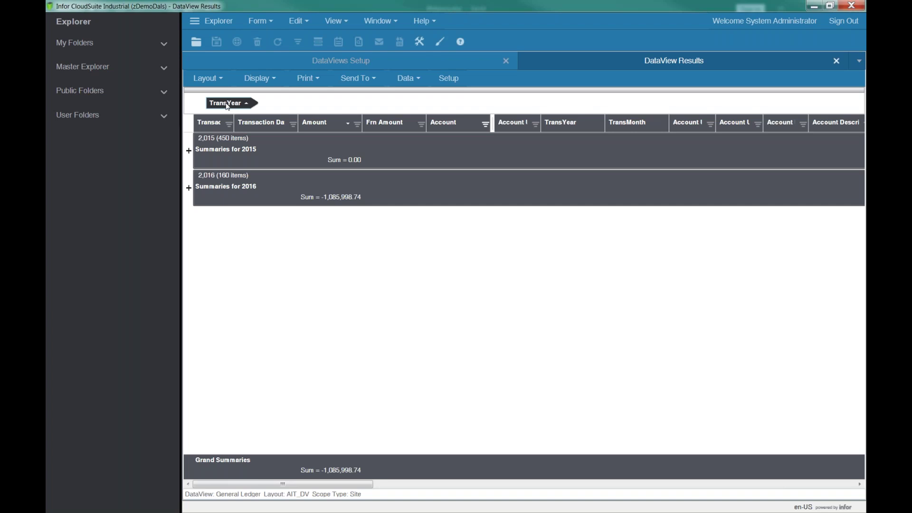
Remove the TransYear grouping, close the DataView results, and check the SLLedgers IDO row in the setup.
{"action": "left_click_drag", "start_coordinate": [228, 107], "coordinate": [467, 125]}
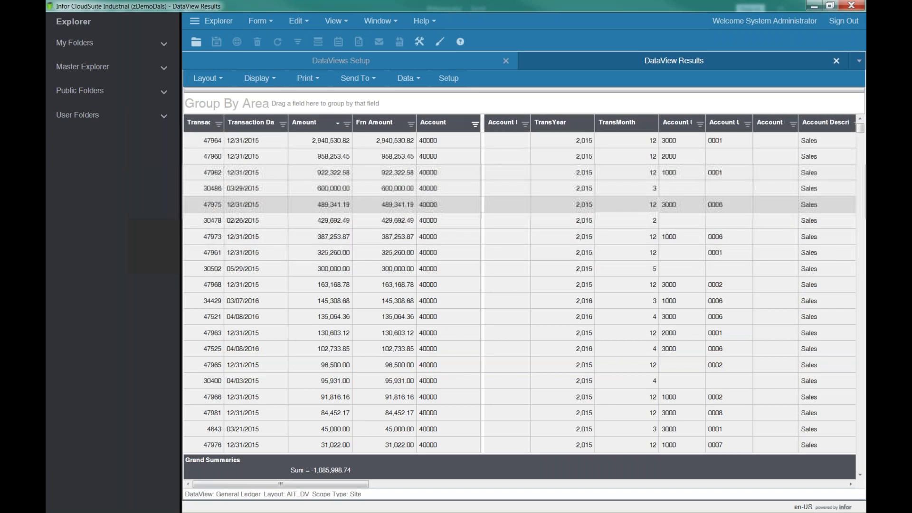
{"action": "left_click", "coordinate": [836, 60]}
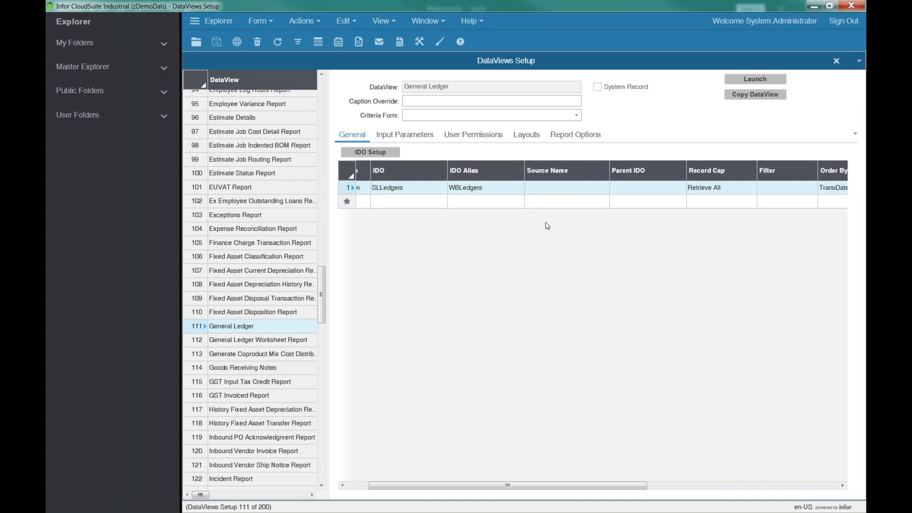
{"action": "left_click", "coordinate": [409, 188]}
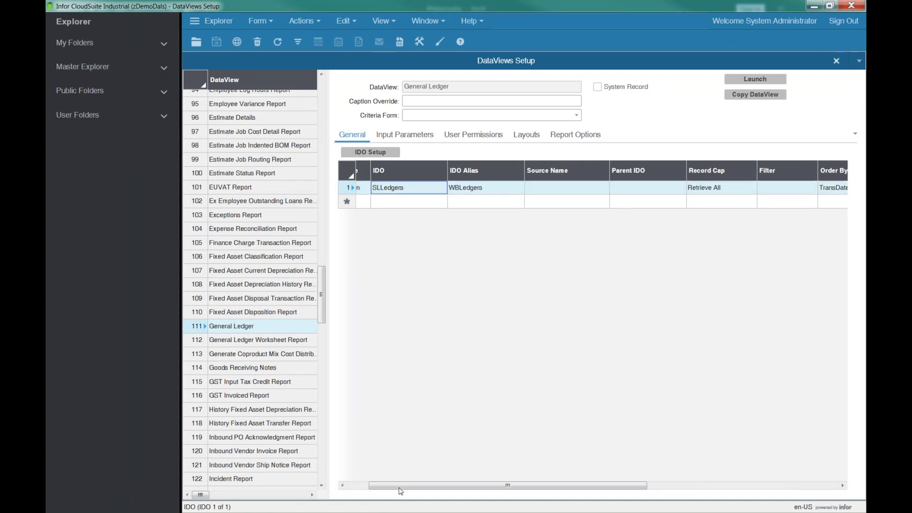
{"action": "left_click_drag", "start_coordinate": [402, 485], "coordinate": [380, 485]}
{"action": "left_click", "coordinate": [443, 193]}
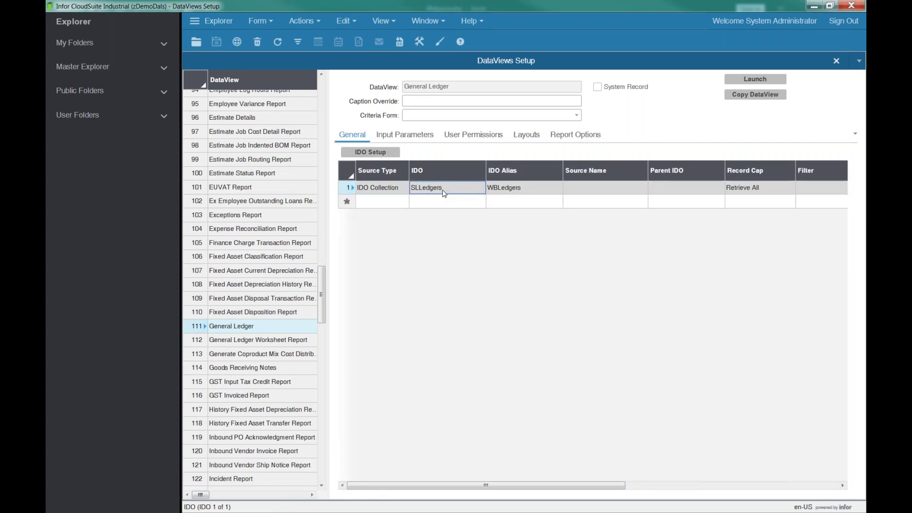
Open the Customer Orders form and load its order records.
{"action": "left_click", "coordinate": [257, 23]}
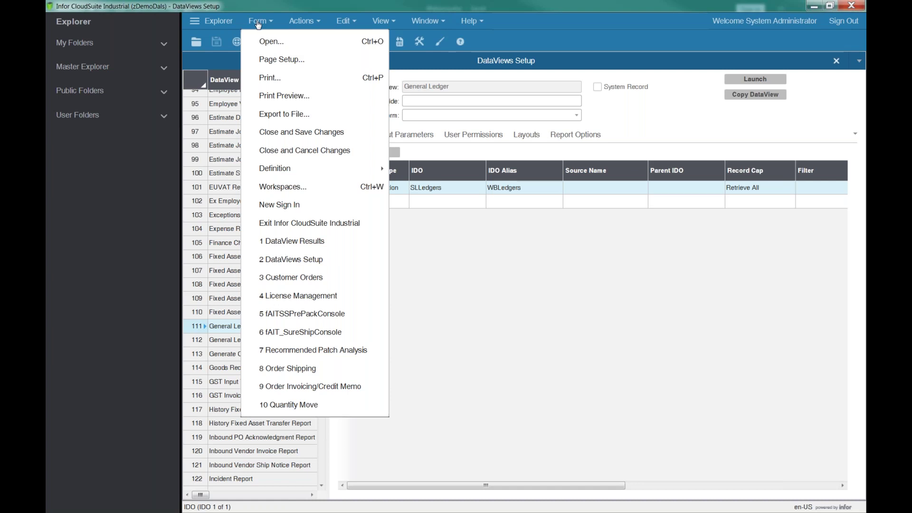
{"action": "left_click", "coordinate": [301, 280]}
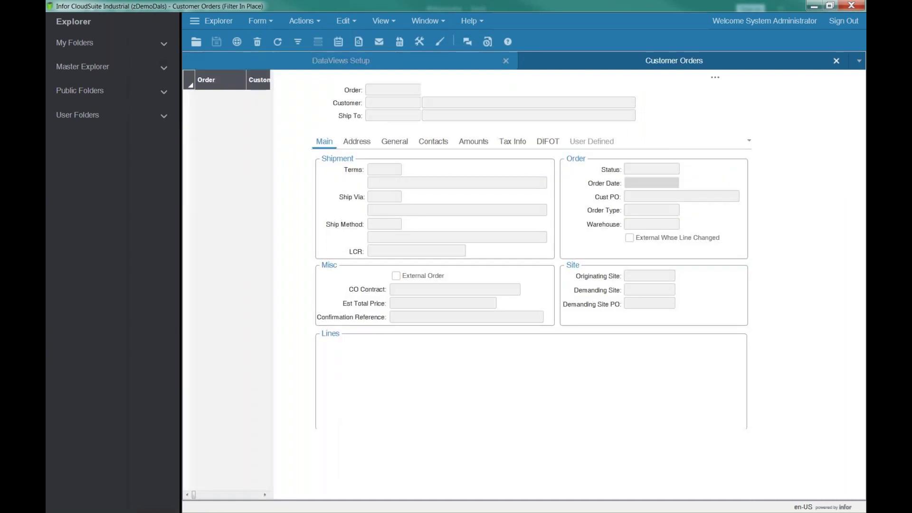
{"action": "left_click", "coordinate": [457, 183]}
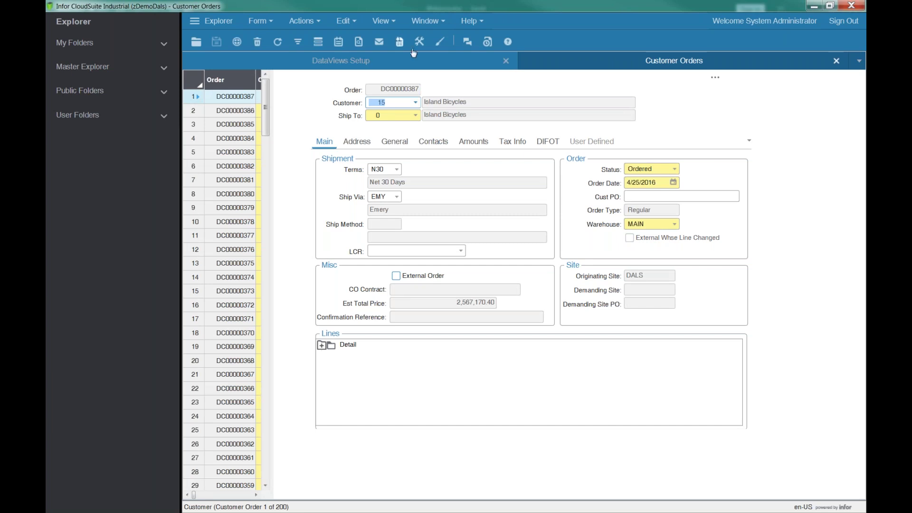
Create a new DataView named New Customer Info in DataViews Setup.
{"action": "left_click", "coordinate": [417, 62]}
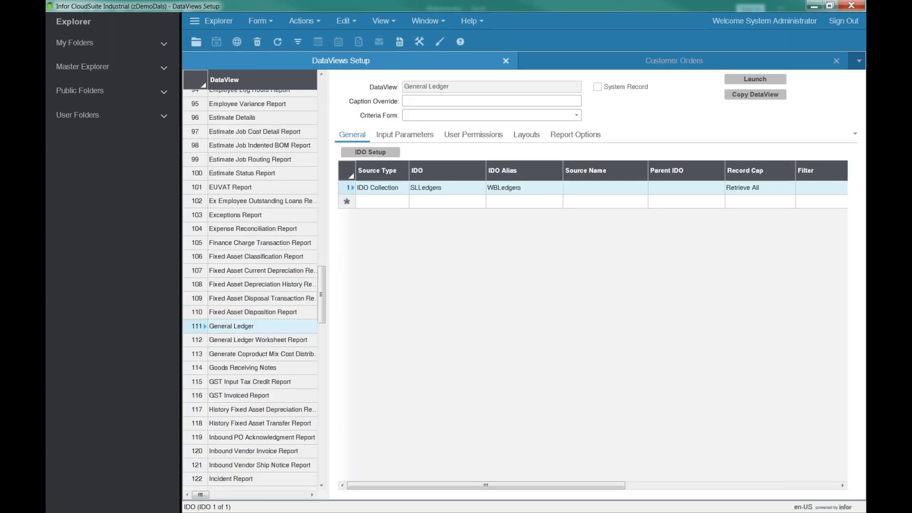
{"action": "left_click", "coordinate": [476, 86]}
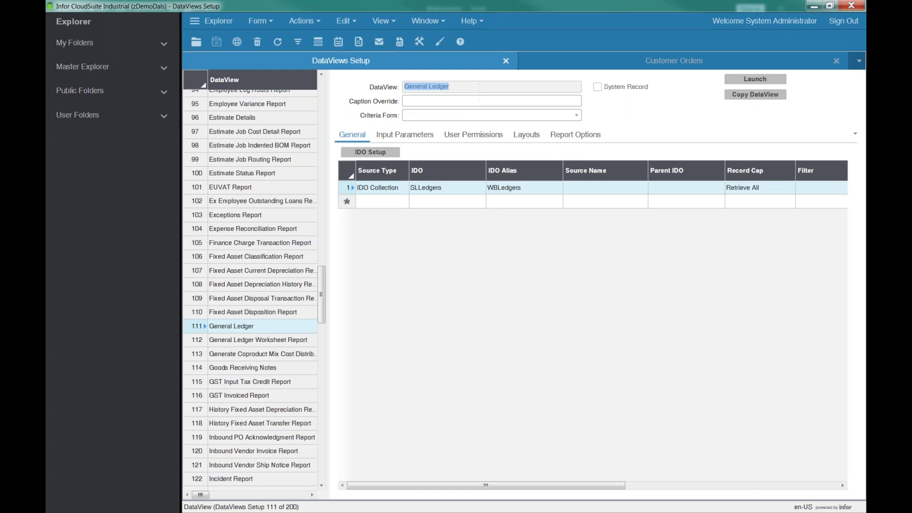
{"action": "left_click", "coordinate": [237, 42]}
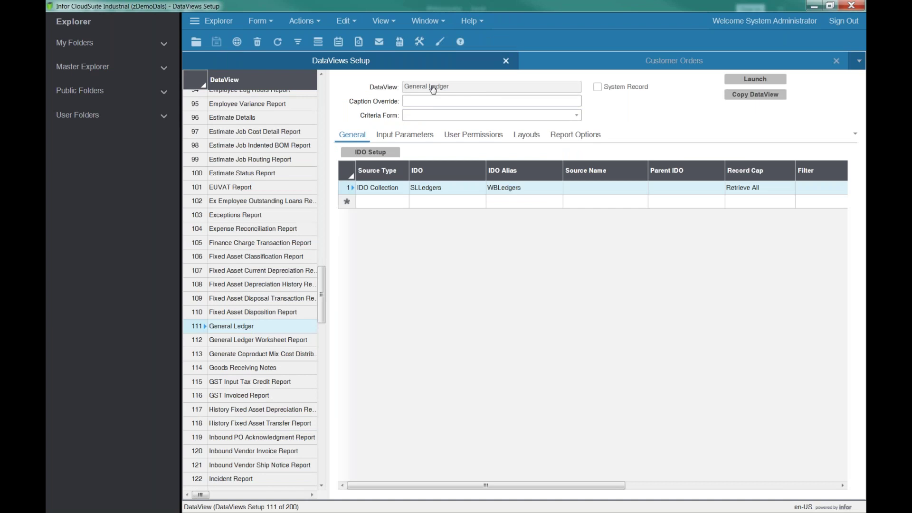
{"action": "key", "text": "ctrl+n"}
{"action": "type", "text": "N"}
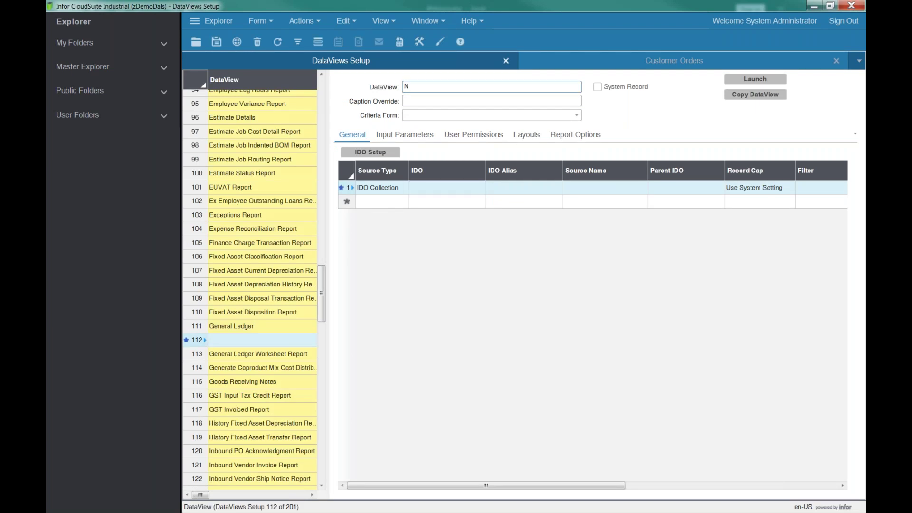
{"action": "type", "text": "ewCustomerInfo"}
{"action": "key", "text": "Left"}
{"action": "key", "text": "Left"}
{"action": "key", "text": "Left"}
{"action": "key", "text": "Left"}
{"action": "key", "text": "Tab"}
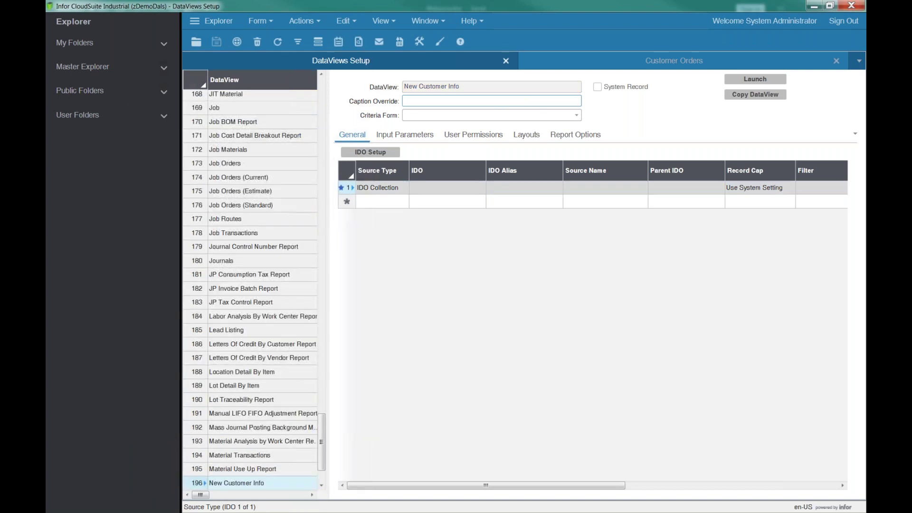
Browse the IDOs available for the New Customer Info source row.
{"action": "left_click", "coordinate": [461, 188]}
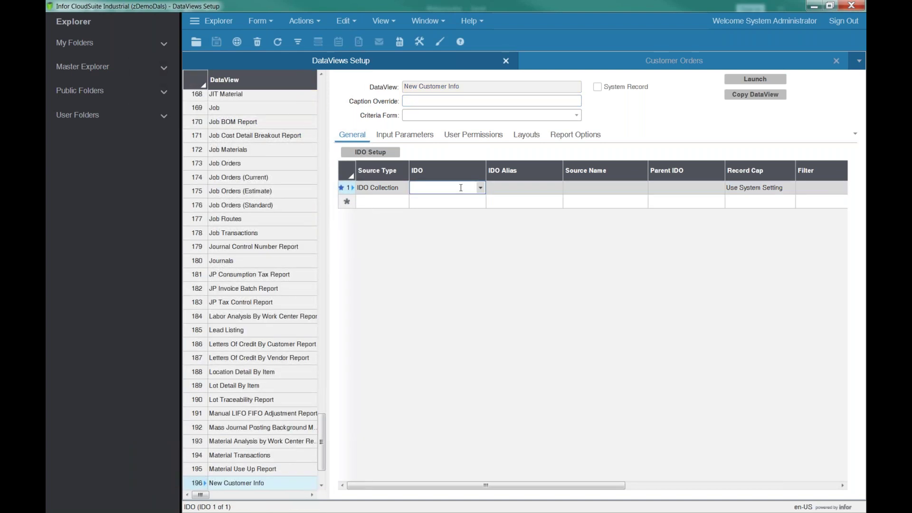
{"action": "left_click", "coordinate": [481, 189]}
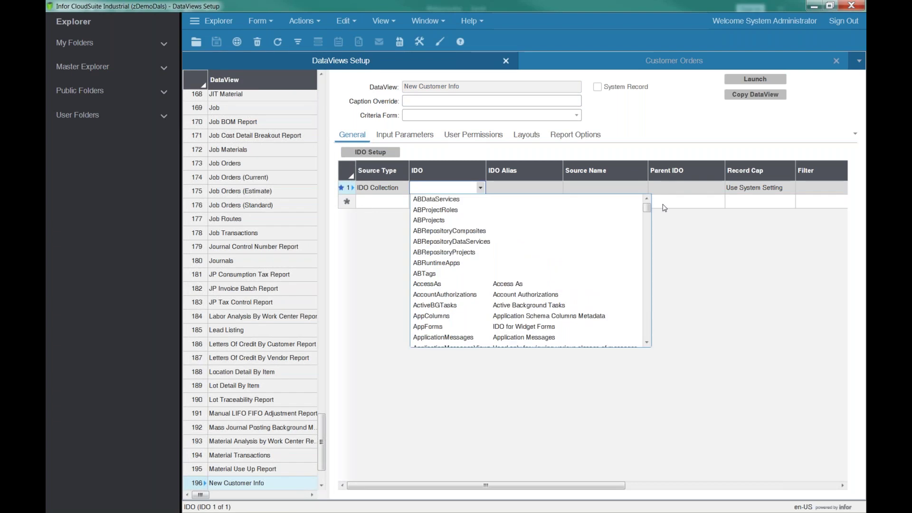
{"action": "scroll", "coordinate": [646, 233], "scroll_direction": "down", "scroll_amount": 10}
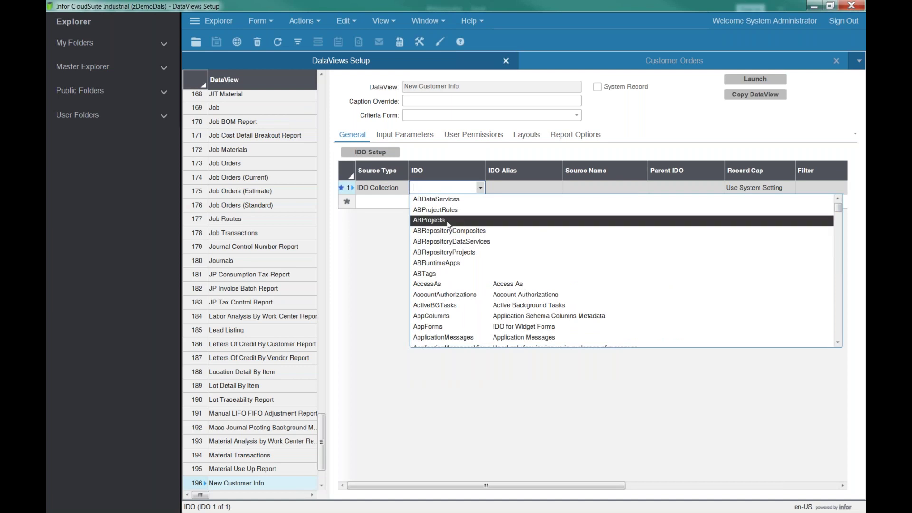
{"action": "left_click", "coordinate": [438, 186]}
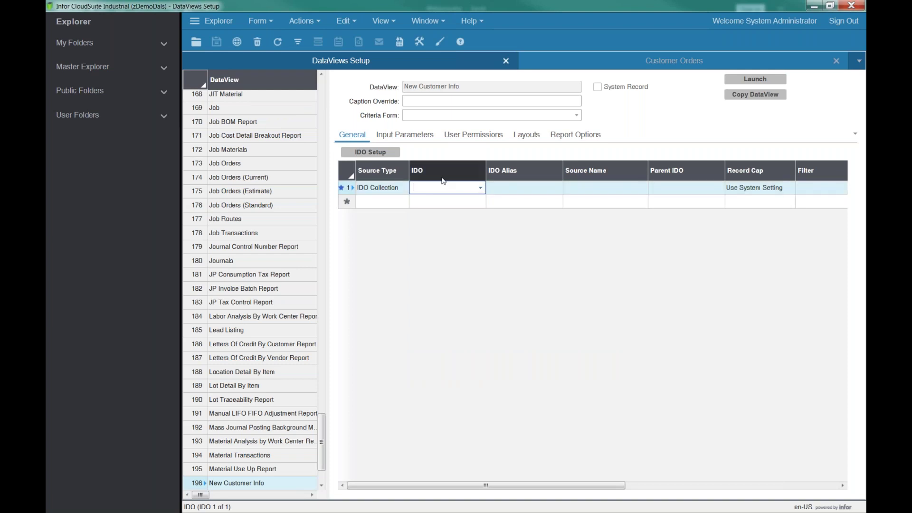
Examine the first customer order's action buttons, its customer and ship-to header fields, and its address details.
{"action": "left_click", "coordinate": [683, 67]}
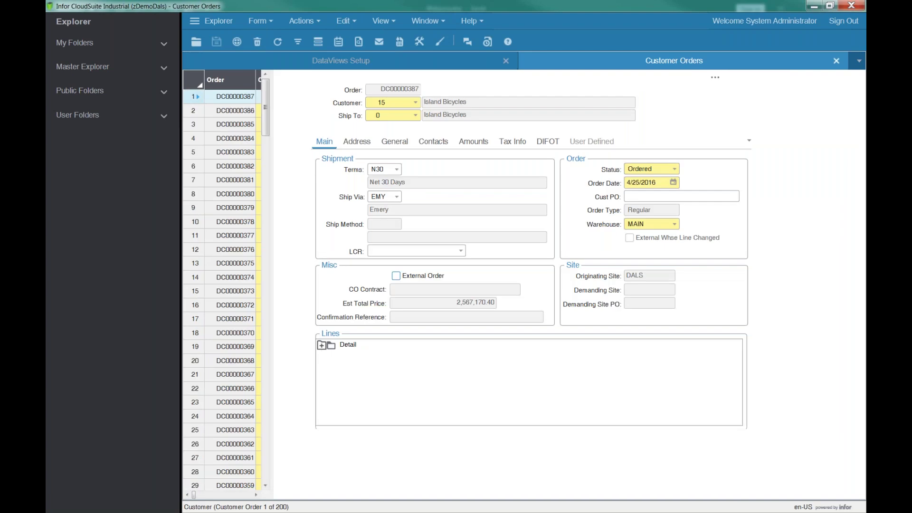
{"action": "left_click", "coordinate": [715, 78]}
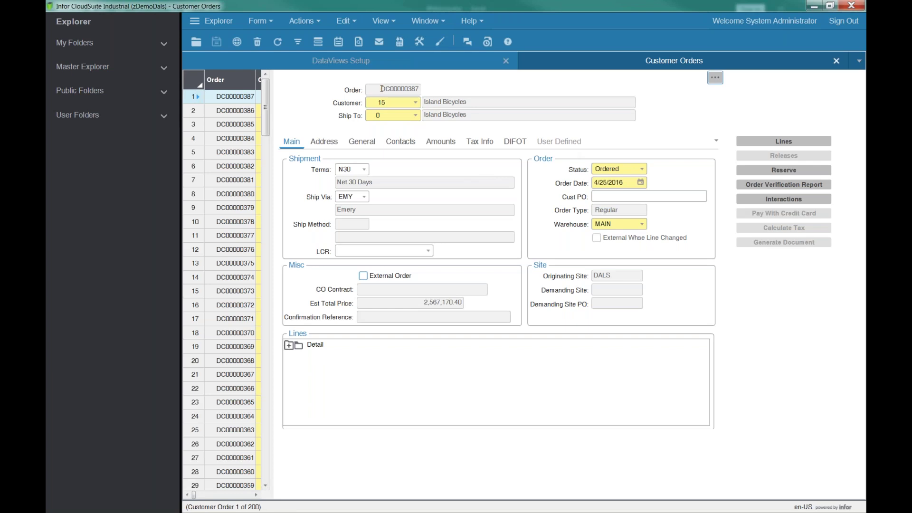
{"action": "left_click", "coordinate": [399, 103]}
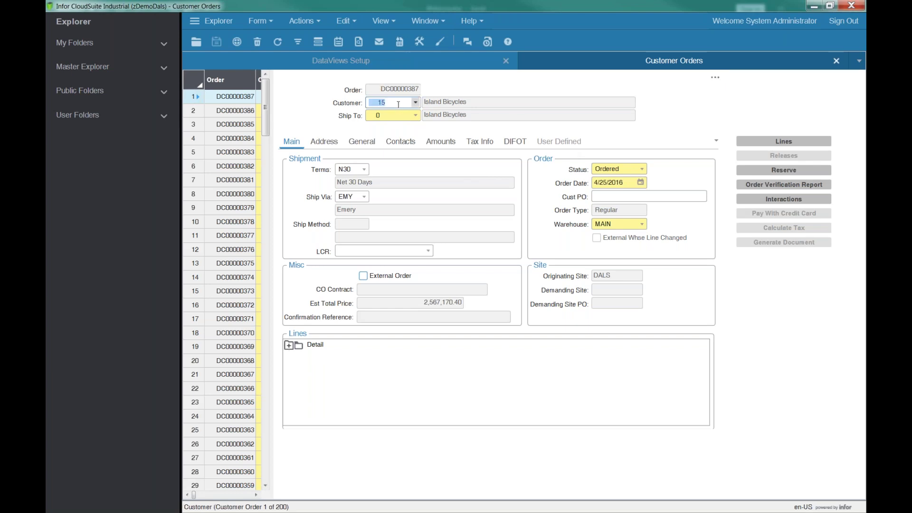
{"action": "left_click", "coordinate": [406, 116]}
{"action": "left_click", "coordinate": [475, 103]}
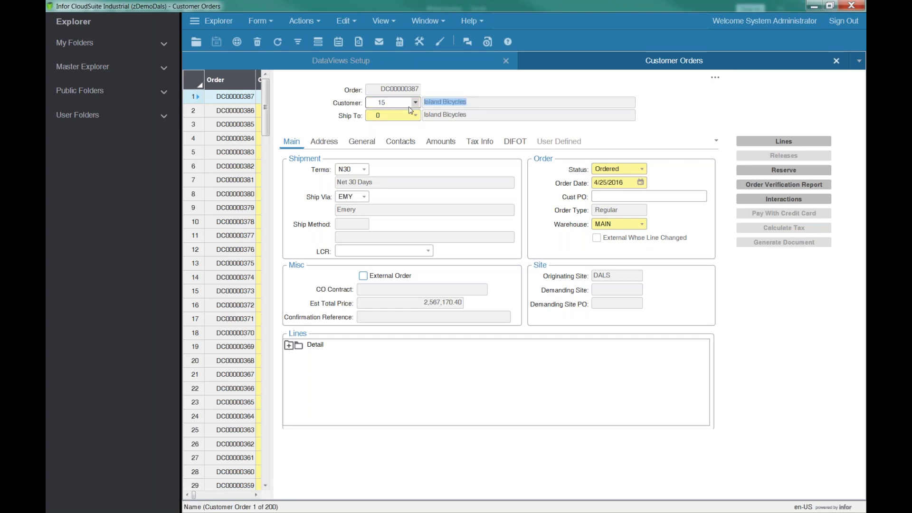
{"action": "left_click", "coordinate": [323, 145]}
{"action": "left_click", "coordinate": [379, 215]}
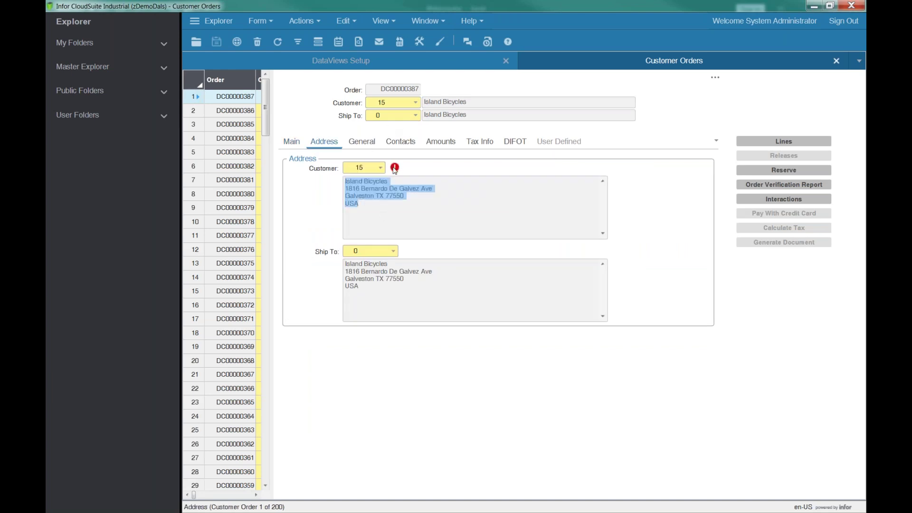
Examine the customer order's estimated sales tax and total price amounts and its contact details.
{"action": "left_click", "coordinate": [441, 141]}
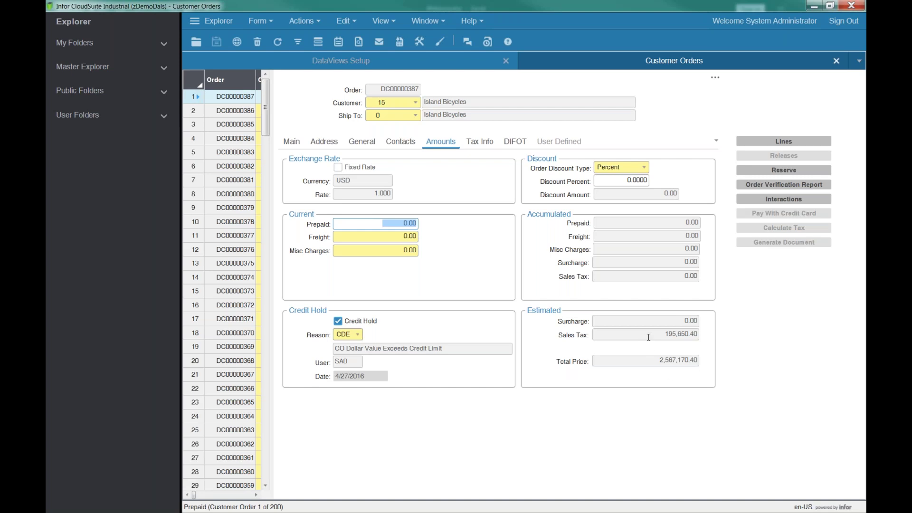
{"action": "left_click", "coordinate": [686, 337]}
{"action": "key", "text": "Tab"}
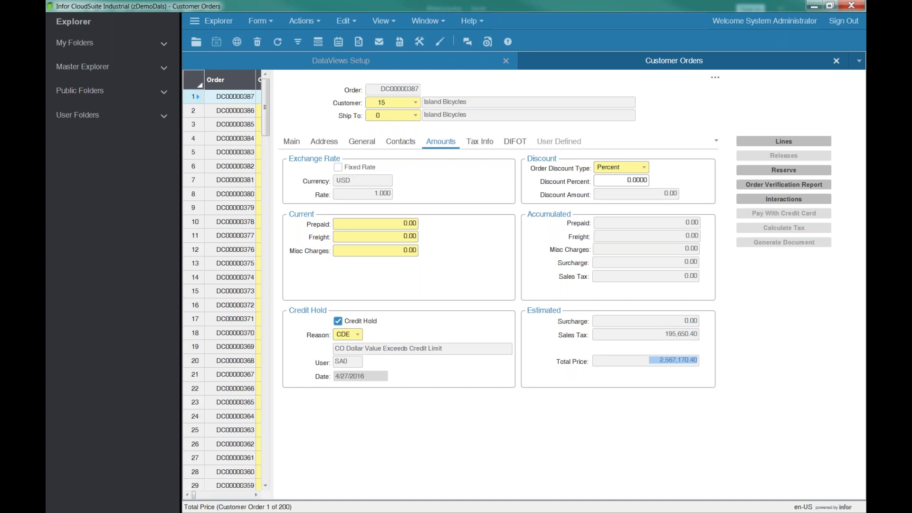
{"action": "left_click", "coordinate": [408, 144]}
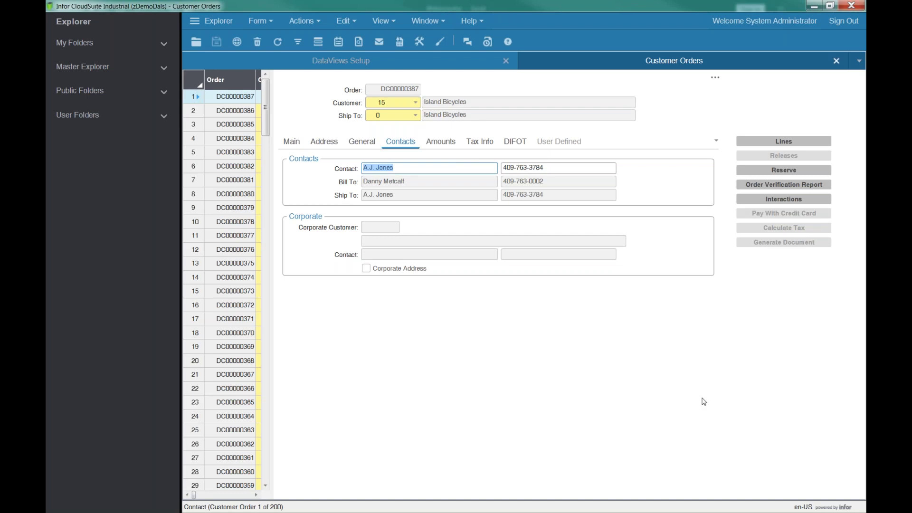
{"action": "key", "text": "alt+Tab"}
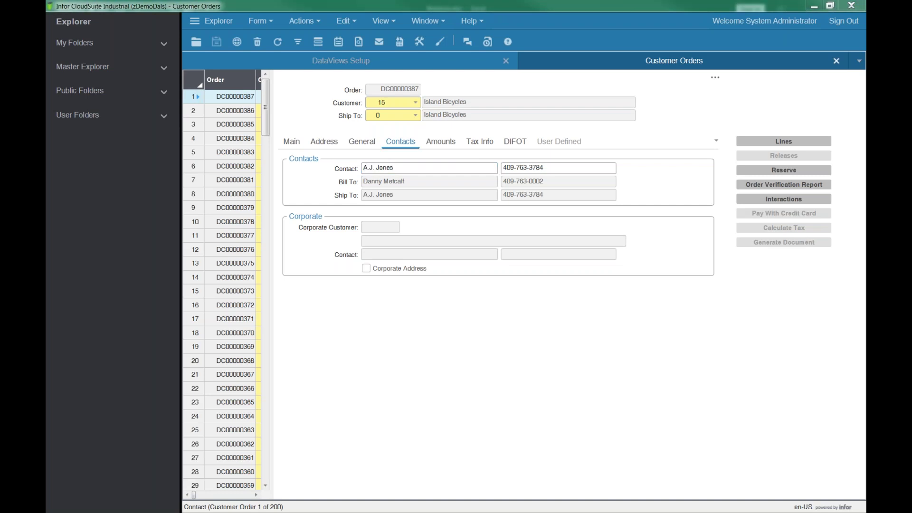
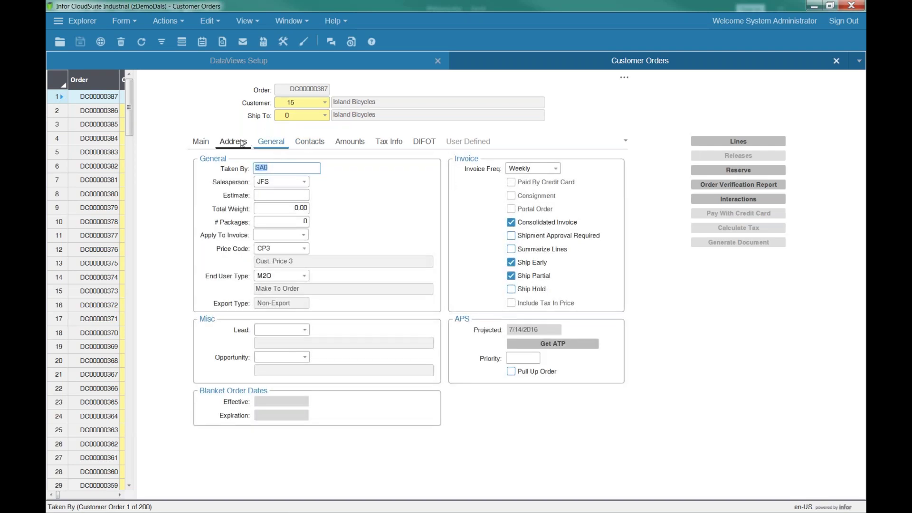
Put the Customer Orders form into design mode and select the estimated Total Price field among the order amounts.
{"action": "left_click", "coordinate": [347, 142]}
{"action": "left_click", "coordinate": [575, 335]}
{"action": "left_click", "coordinate": [567, 361]}
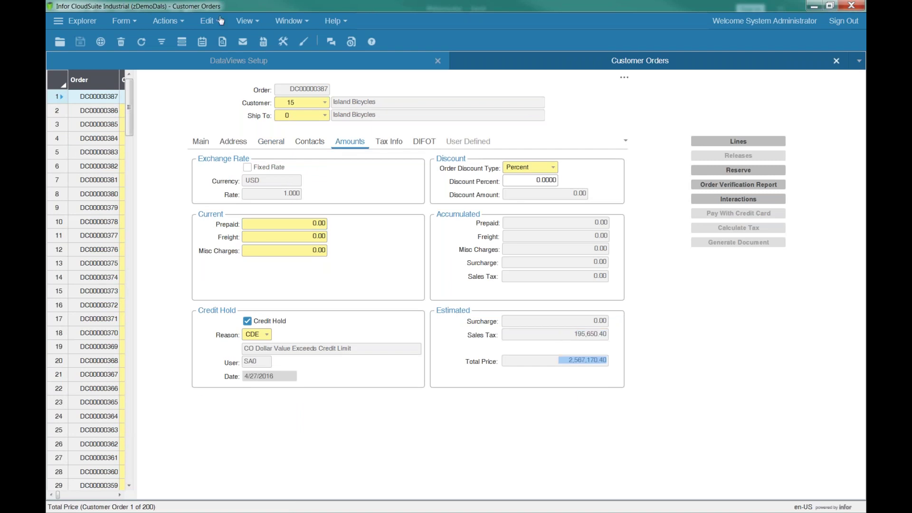
{"action": "left_click", "coordinate": [304, 42]}
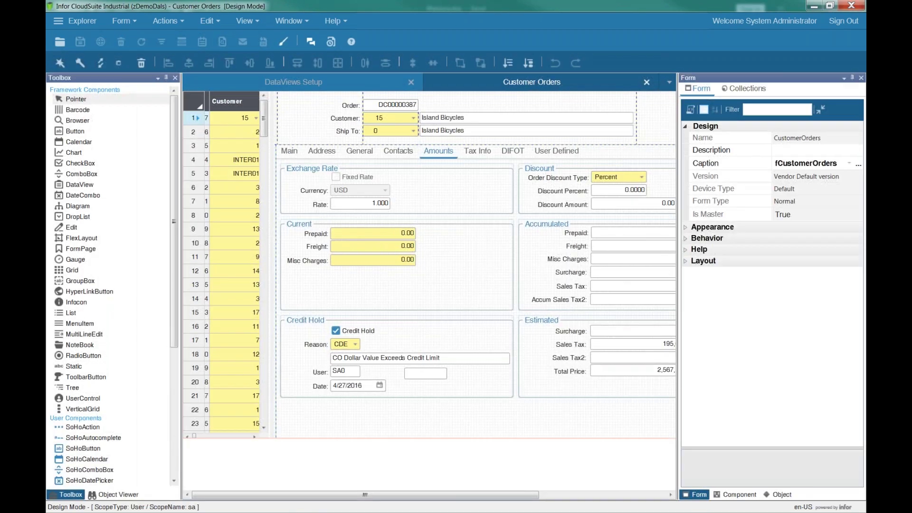
{"action": "left_click", "coordinate": [624, 374]}
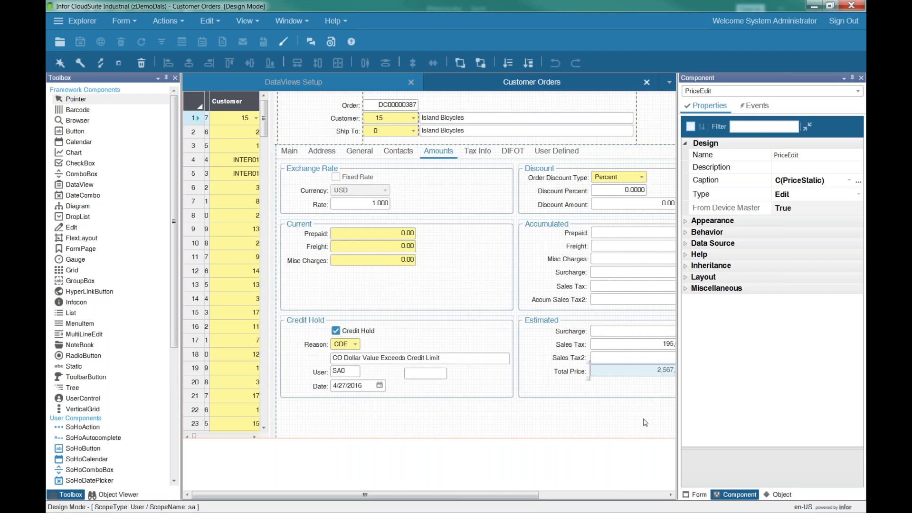
Inspect the Customer Orders form's primary collection to identify the IDO it uses.
{"action": "left_click", "coordinate": [701, 496]}
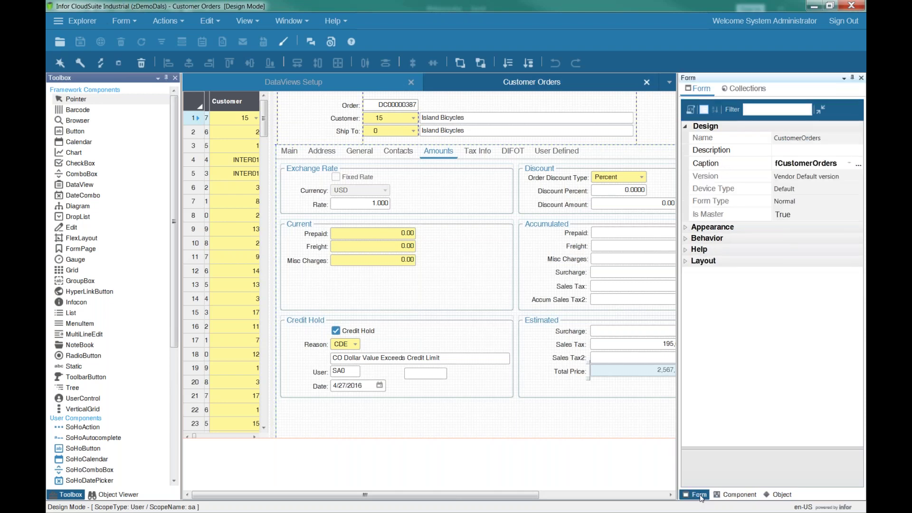
{"action": "left_click", "coordinate": [746, 90]}
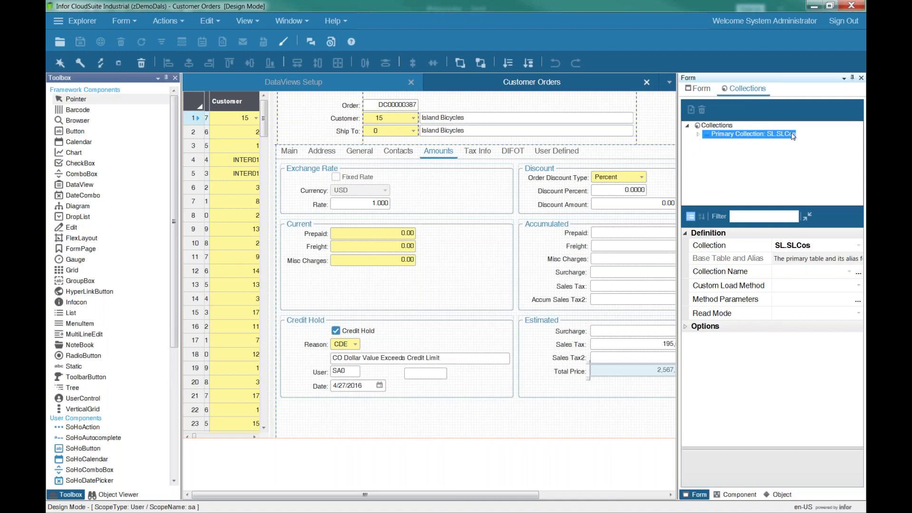
{"action": "left_click", "coordinate": [810, 245]}
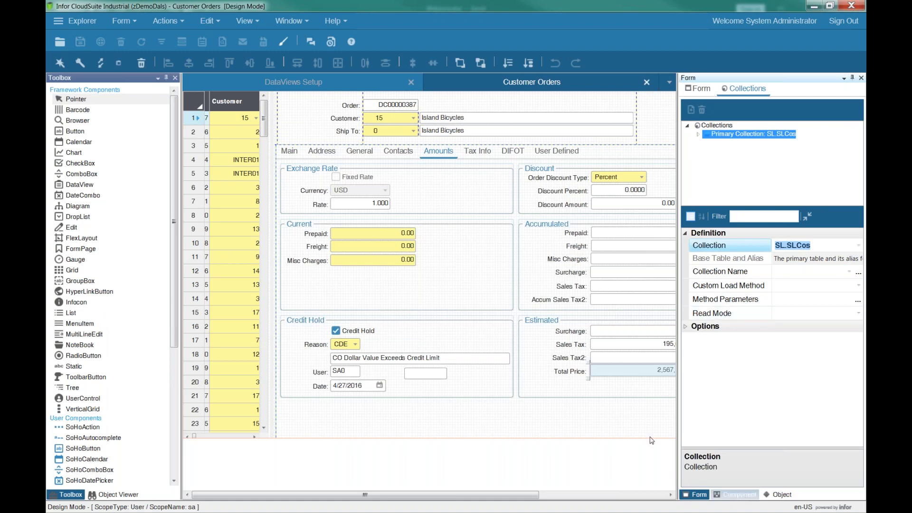
Inspect the Total Price component's data source binding to identify the IDO property behind it.
{"action": "left_click", "coordinate": [741, 494]}
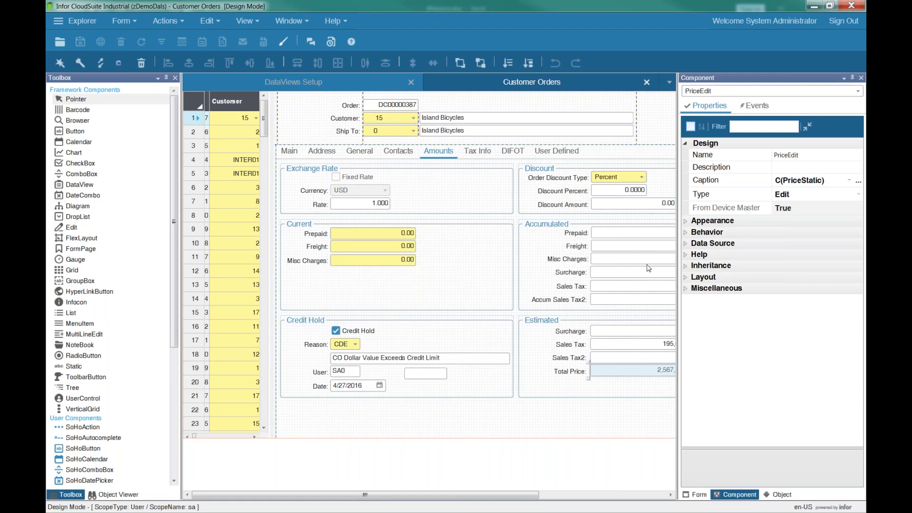
{"action": "left_click", "coordinate": [686, 244]}
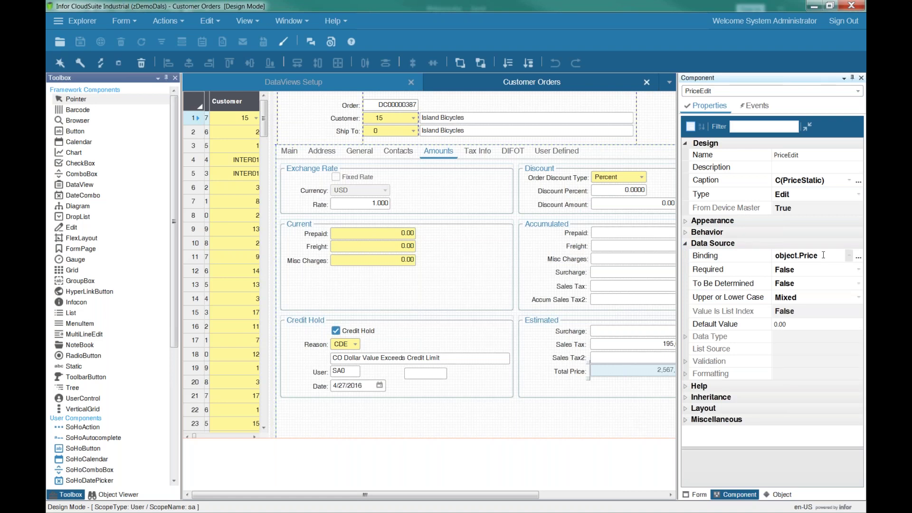
{"action": "left_click", "coordinate": [795, 256]}
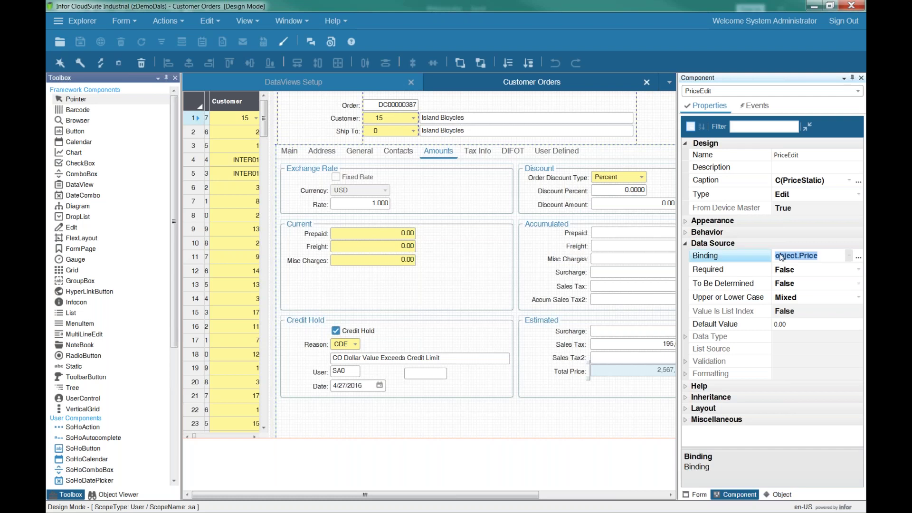
{"action": "left_click", "coordinate": [789, 260]}
{"action": "left_click_drag", "start_coordinate": [796, 257], "coordinate": [768, 262]}
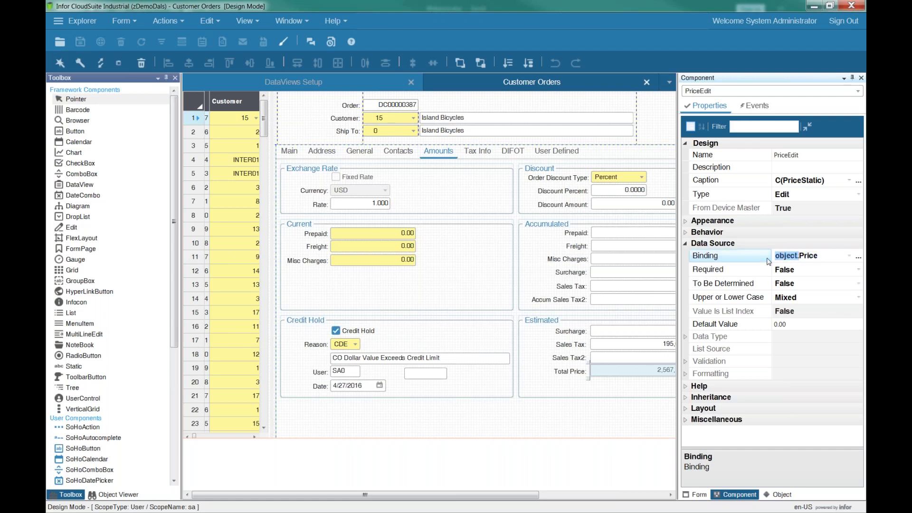
{"action": "left_click", "coordinate": [821, 259]}
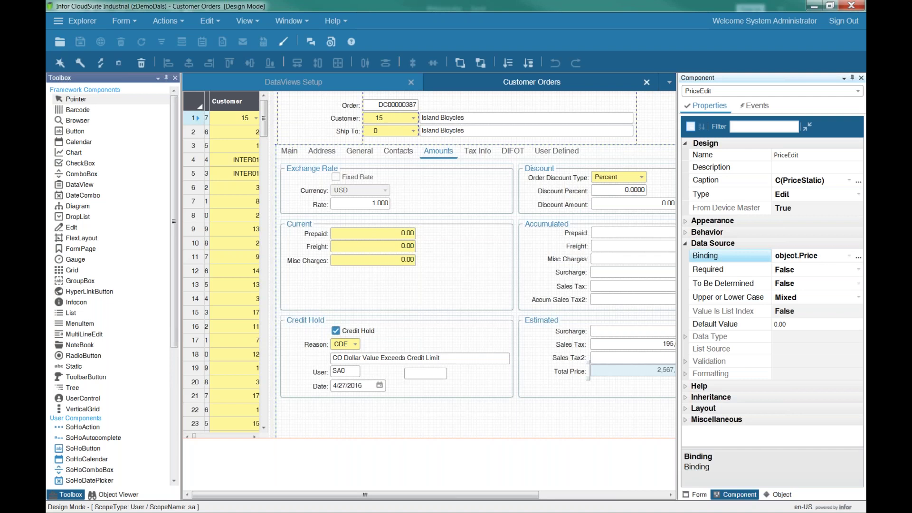
Return to the DataViews Setup form and look up customer order IDOs for the New Customer Info DataView's IDO Collection row.
{"action": "left_click", "coordinate": [357, 84]}
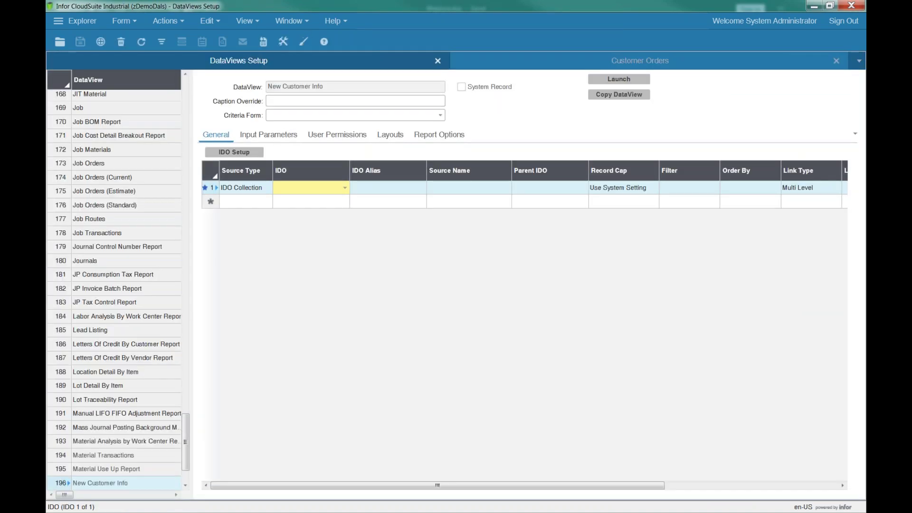
{"action": "left_click", "coordinate": [308, 187]}
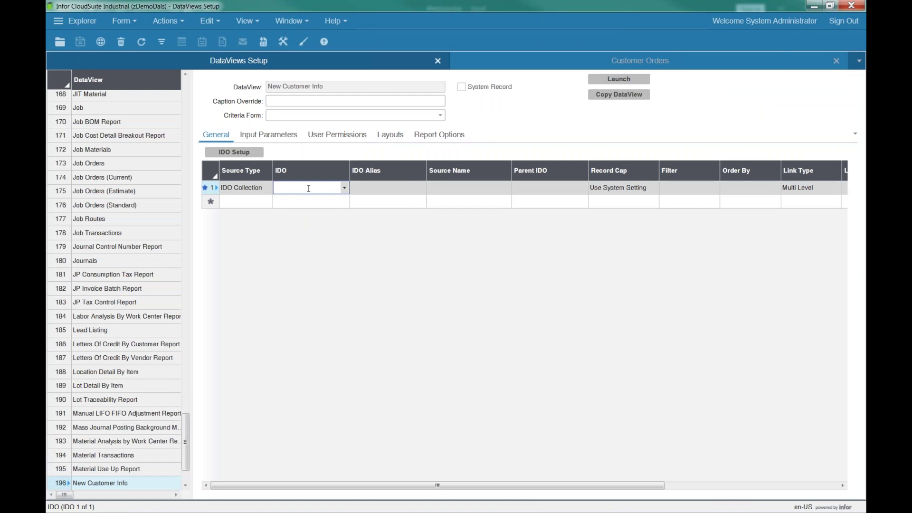
{"action": "type", "text": "slcos"}
{"action": "key", "text": "F4"}
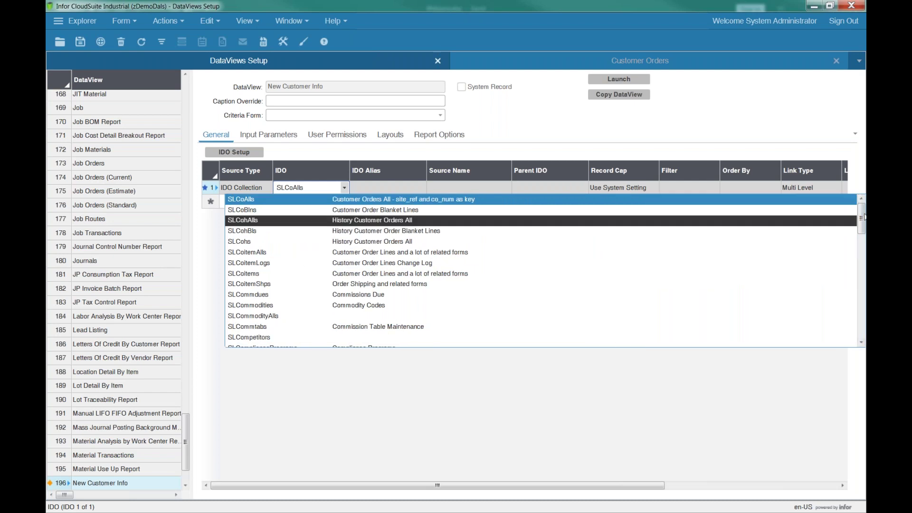
{"action": "left_click_drag", "start_coordinate": [862, 217], "coordinate": [861, 273]}
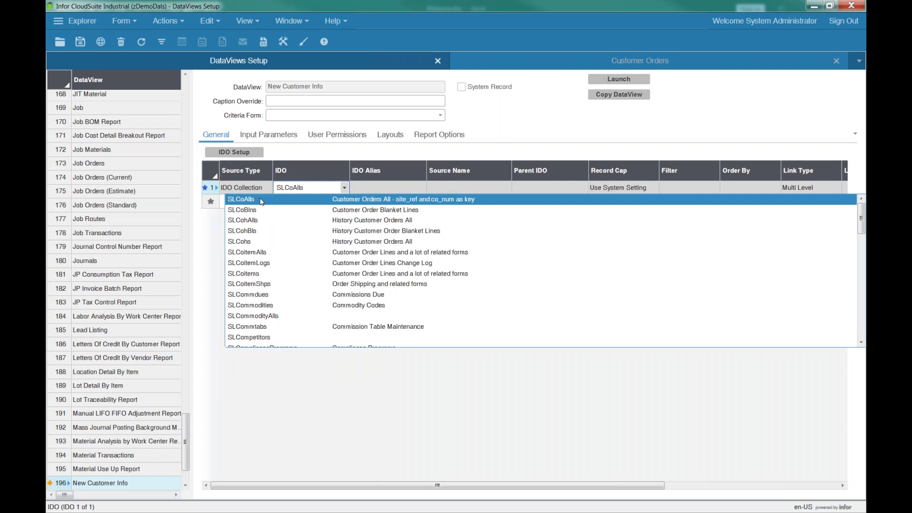
Set the IDO of the New Customer Info DataView's IDO Collection row to SLCos.
{"action": "left_click", "coordinate": [315, 189]}
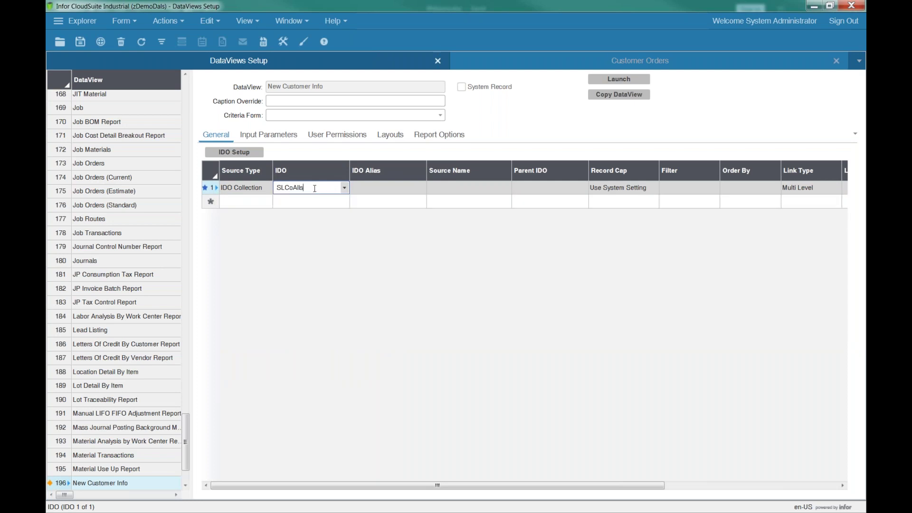
{"action": "key", "text": "BackSpace"}
{"action": "key", "text": "BackSpace"}
{"action": "key", "text": "BackSpace"}
{"action": "key", "text": "BackSpace"}
{"action": "type", "text": "s"}
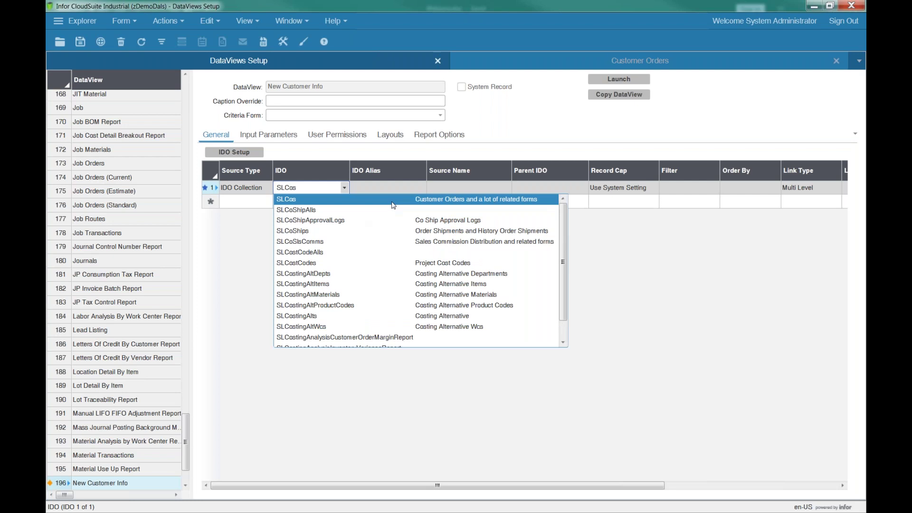
{"action": "left_click", "coordinate": [394, 205]}
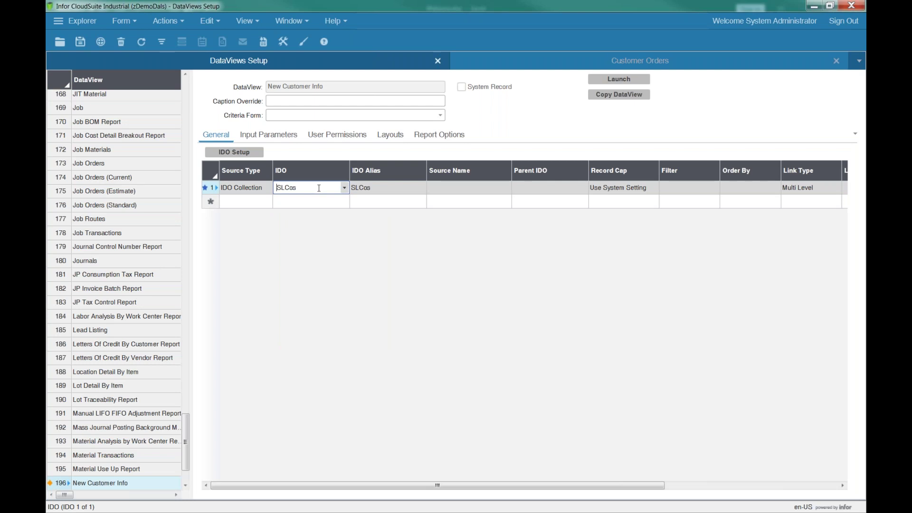
{"action": "key", "text": "Left"}
{"action": "key", "text": "Delete"}
{"action": "type", "text": "C"}
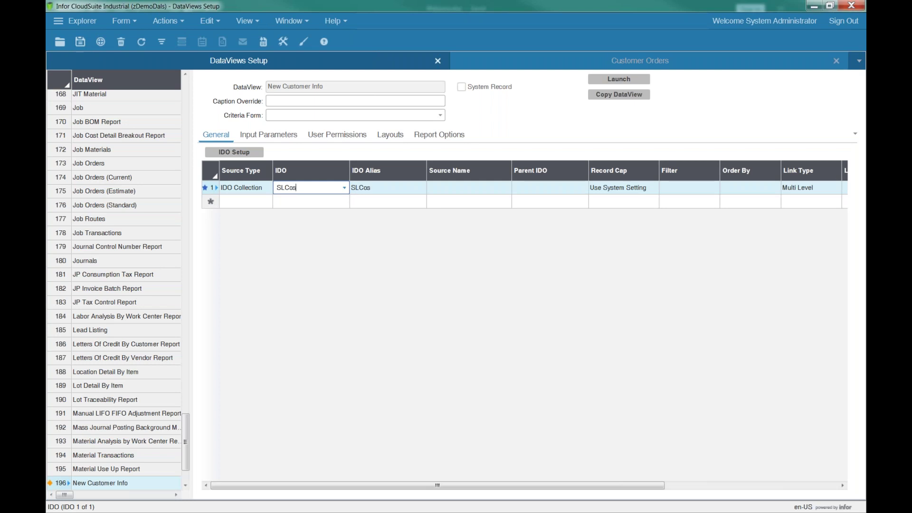
Open the IDO setup for SLCos and include the TermsCode property in the DataView.
{"action": "left_click", "coordinate": [229, 152]}
{"action": "left_click", "coordinate": [234, 152]}
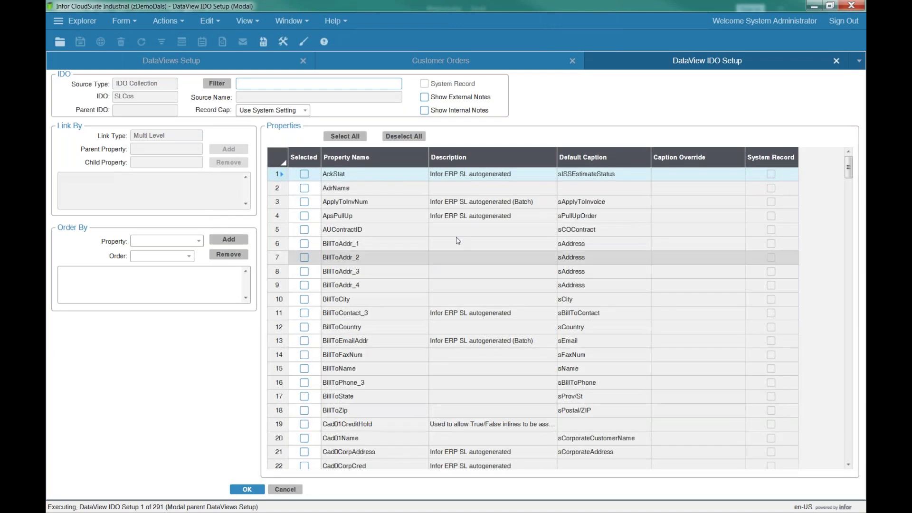
{"action": "mouse_move", "coordinate": [850, 164]}
{"action": "left_mouse_down"}
{"action": "mouse_move", "coordinate": [856, 200]}
{"action": "mouse_move", "coordinate": [854, 173]}
{"action": "left_mouse_up"}
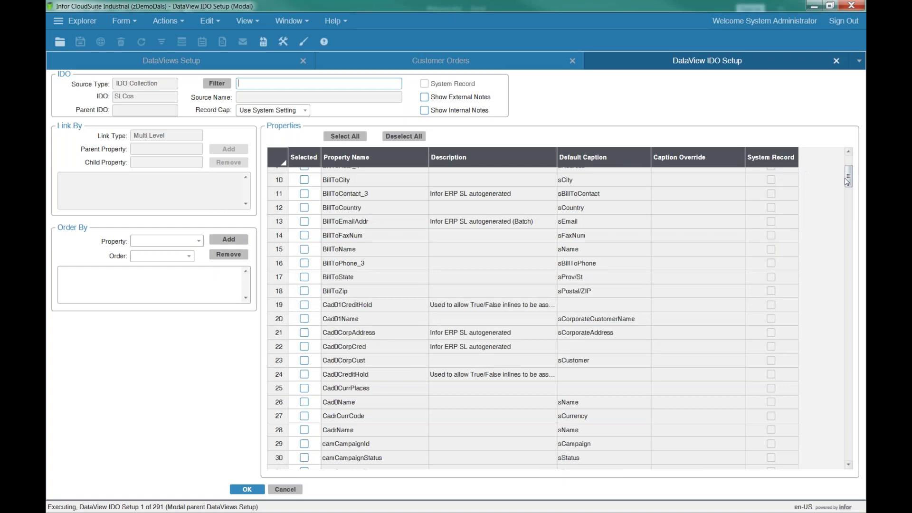
{"action": "left_click_drag", "start_coordinate": [850, 182], "coordinate": [856, 280]}
{"action": "left_click_drag", "start_coordinate": [856, 350], "coordinate": [858, 411]}
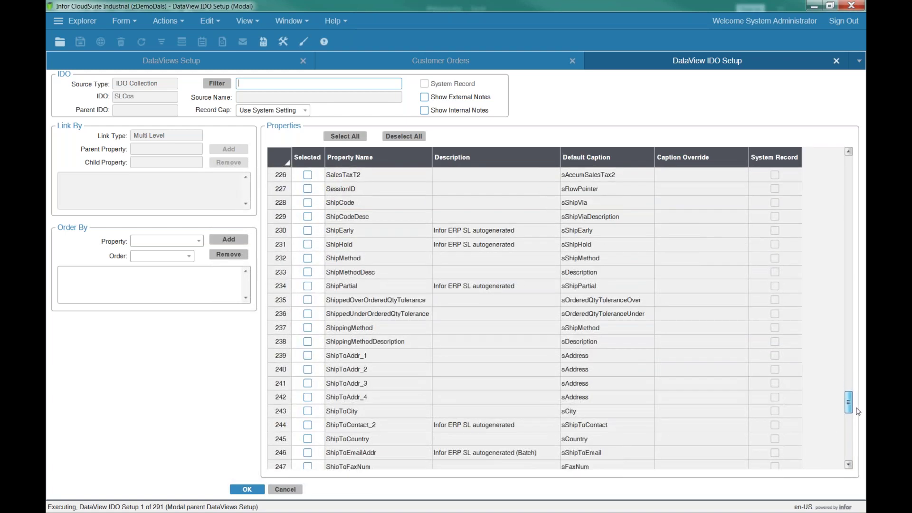
{"action": "left_click_drag", "start_coordinate": [858, 411], "coordinate": [859, 446]}
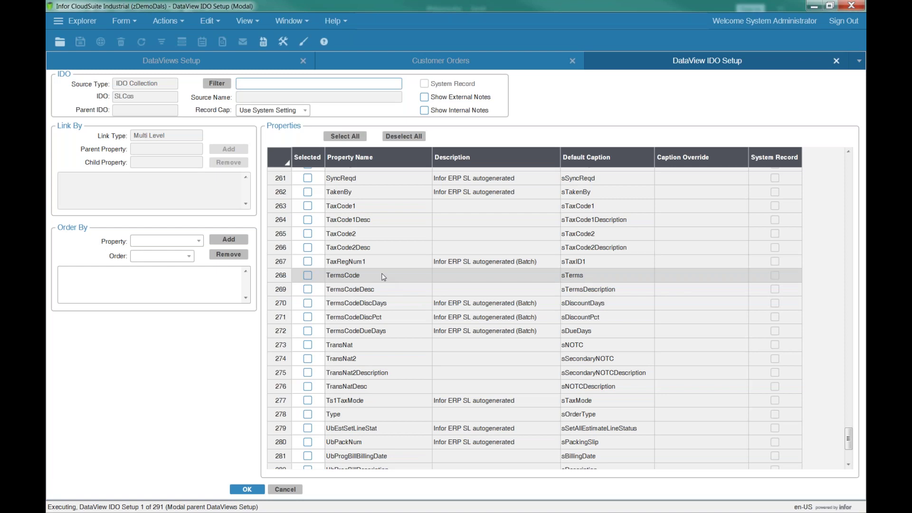
{"action": "left_click", "coordinate": [308, 276]}
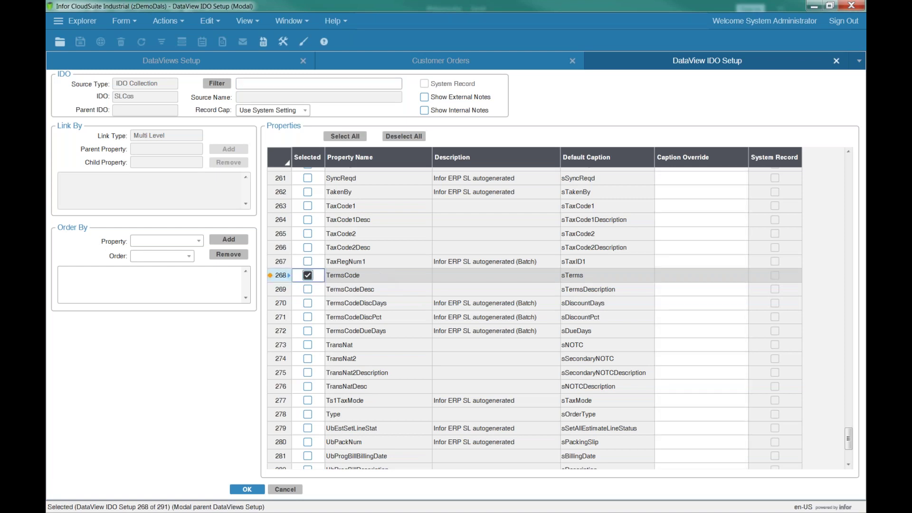
Include the Price and OrderDate properties of SLCos in the DataView.
{"action": "scroll", "coordinate": [849, 445], "scroll_direction": "down", "scroll_amount": 1}
{"action": "left_click_drag", "start_coordinate": [848, 443], "coordinate": [846, 380]}
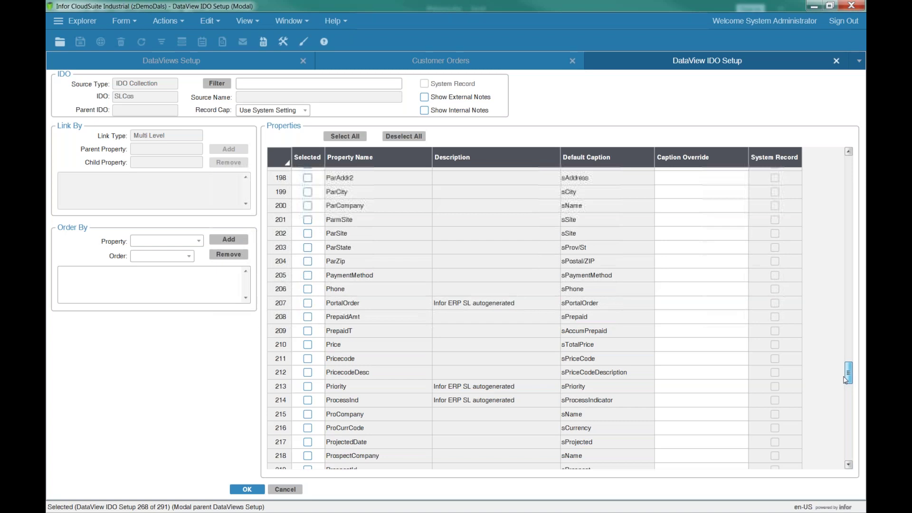
{"action": "left_click", "coordinate": [308, 347]}
{"action": "left_click_drag", "start_coordinate": [848, 383], "coordinate": [854, 364]}
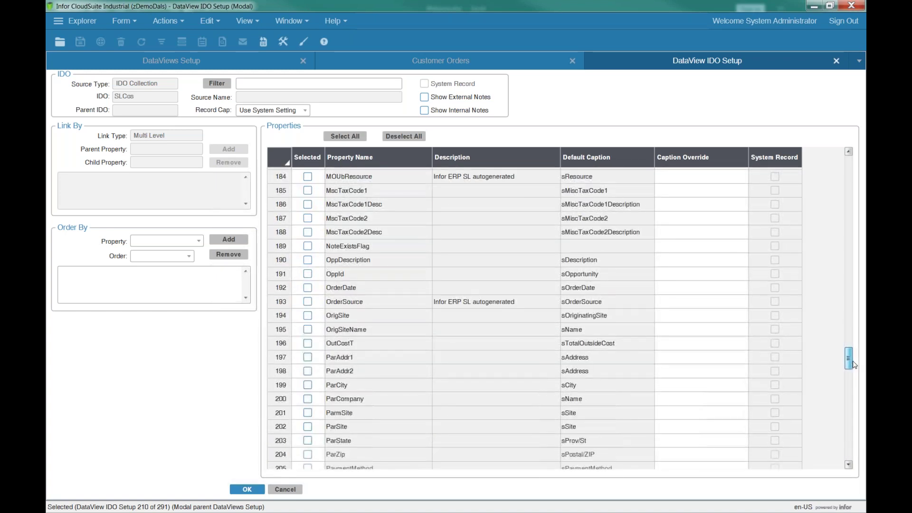
{"action": "left_click", "coordinate": [309, 289]}
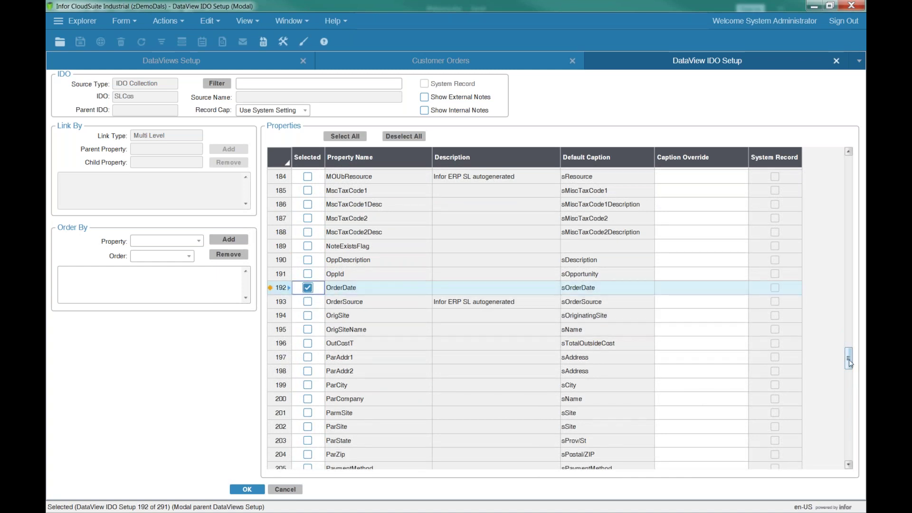
Include the salesperson property, Slsman, in the DataView's selected SLCos properties.
{"action": "left_click_drag", "start_coordinate": [851, 368], "coordinate": [853, 400]}
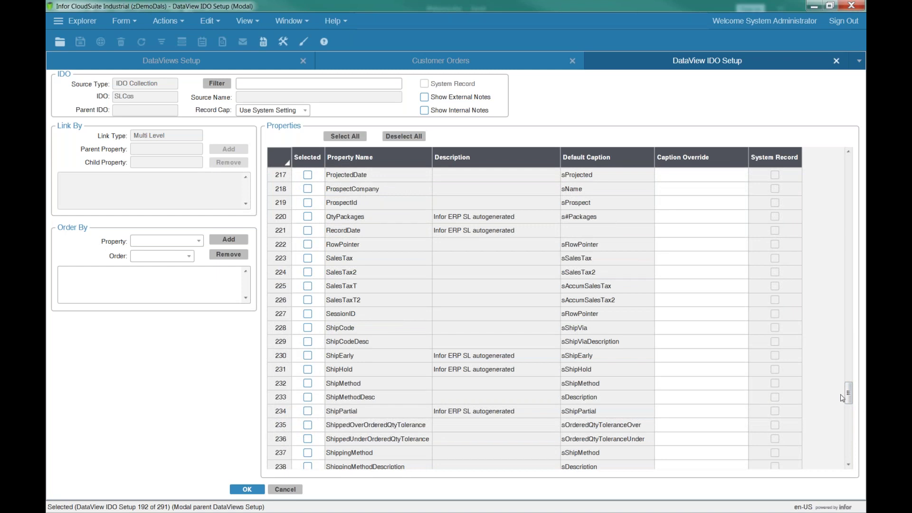
{"action": "left_click_drag", "start_coordinate": [849, 396], "coordinate": [850, 411]}
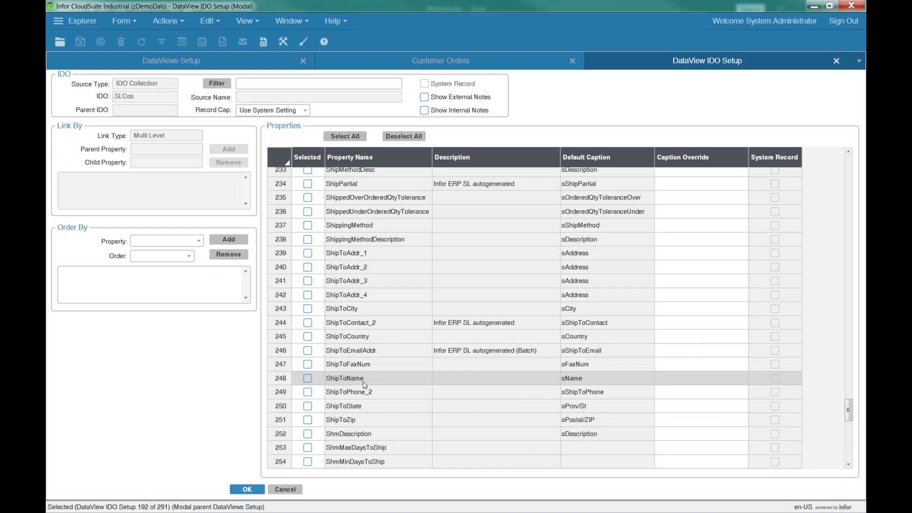
{"action": "left_click_drag", "start_coordinate": [849, 413], "coordinate": [849, 423]}
{"action": "left_click", "coordinate": [308, 399]}
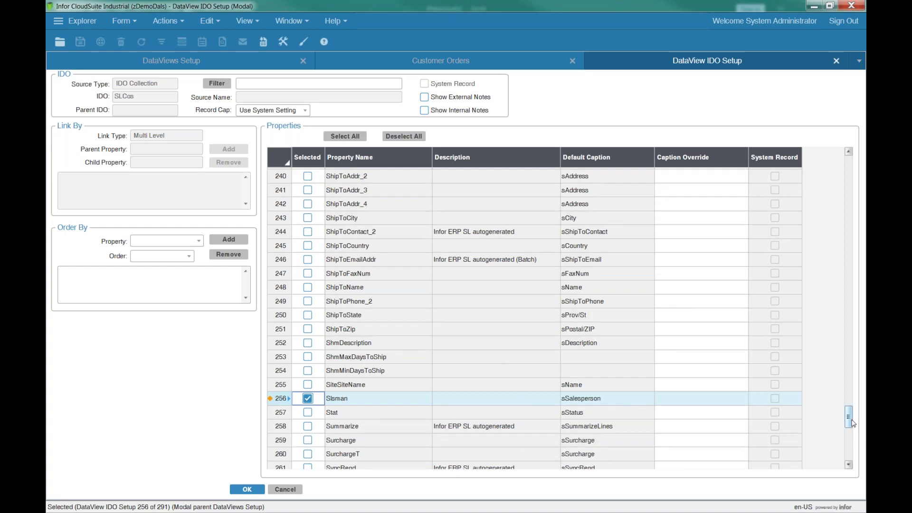
Include the CustNum, Cost, BillToName and BillToState properties of the SLCos IDO in the DataView.
{"action": "left_click_drag", "start_coordinate": [851, 422], "coordinate": [851, 240]}
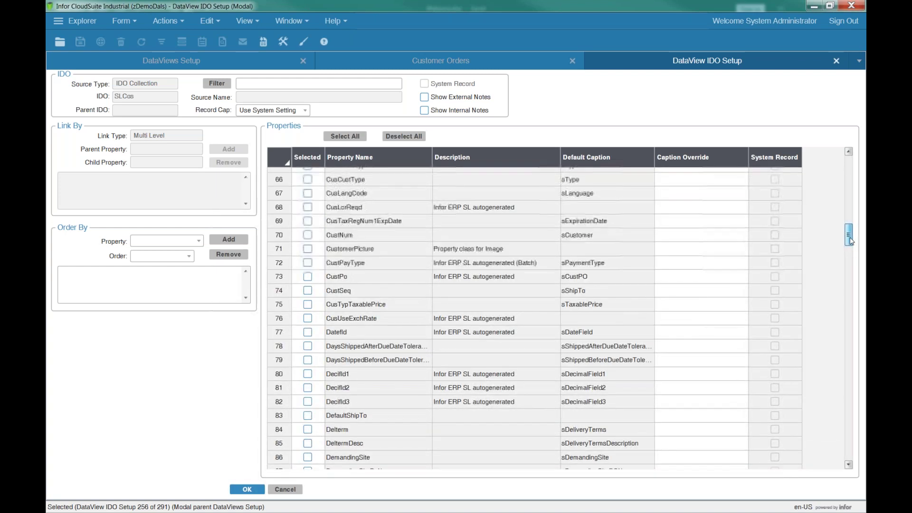
{"action": "left_click", "coordinate": [307, 235]}
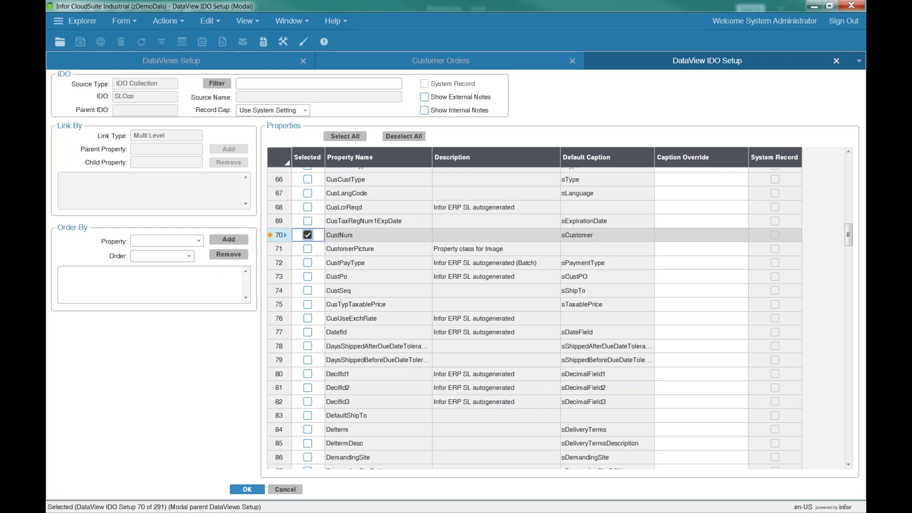
{"action": "left_click_drag", "start_coordinate": [849, 237], "coordinate": [848, 223]}
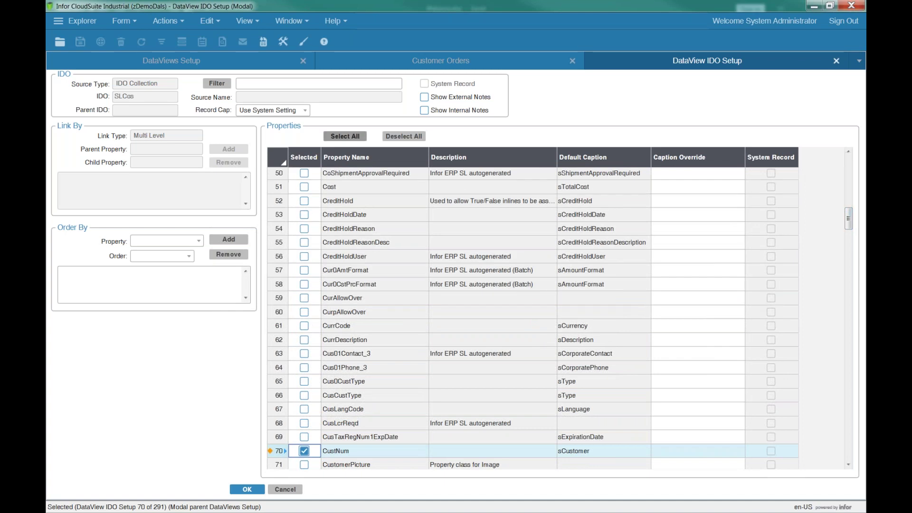
{"action": "left_click", "coordinate": [304, 188]}
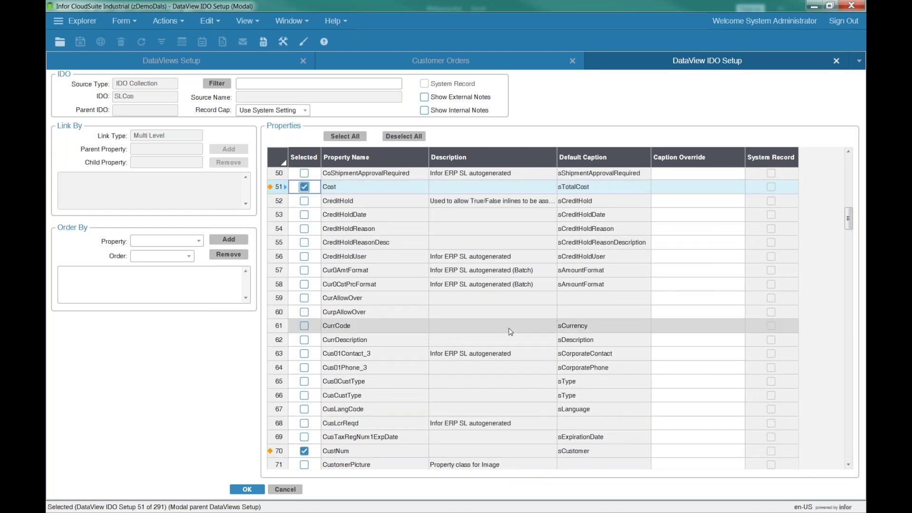
{"action": "left_click_drag", "start_coordinate": [851, 222], "coordinate": [855, 170]}
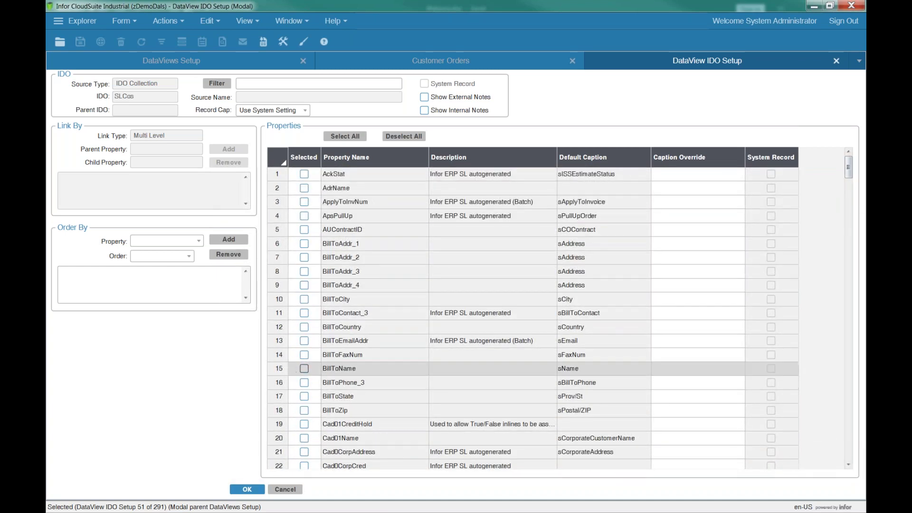
{"action": "left_click", "coordinate": [305, 369]}
{"action": "left_click", "coordinate": [304, 397]}
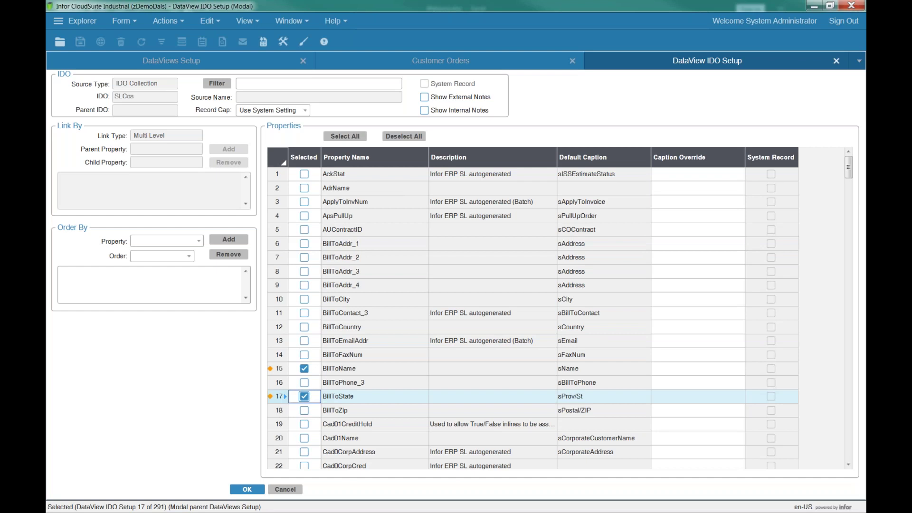
Set the IDO's record cap to Use Specified Max.
{"action": "left_click", "coordinate": [288, 112]}
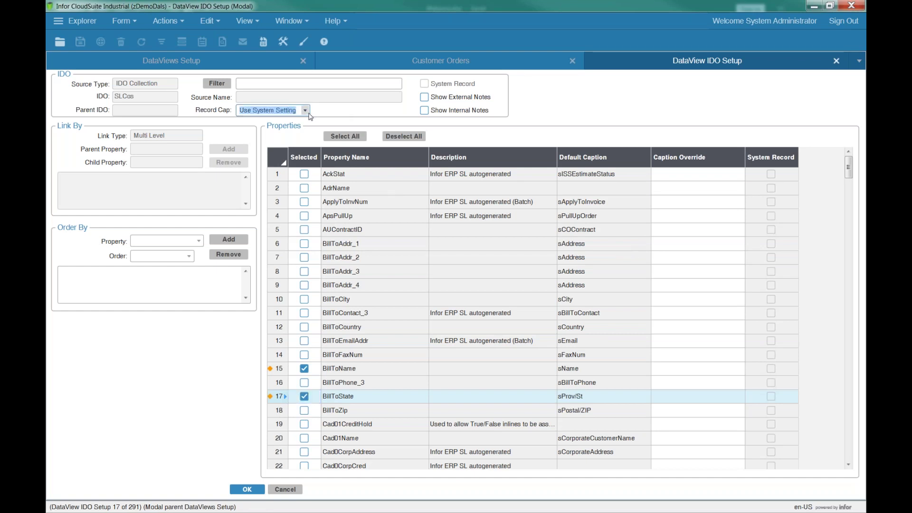
{"action": "left_click", "coordinate": [306, 110]}
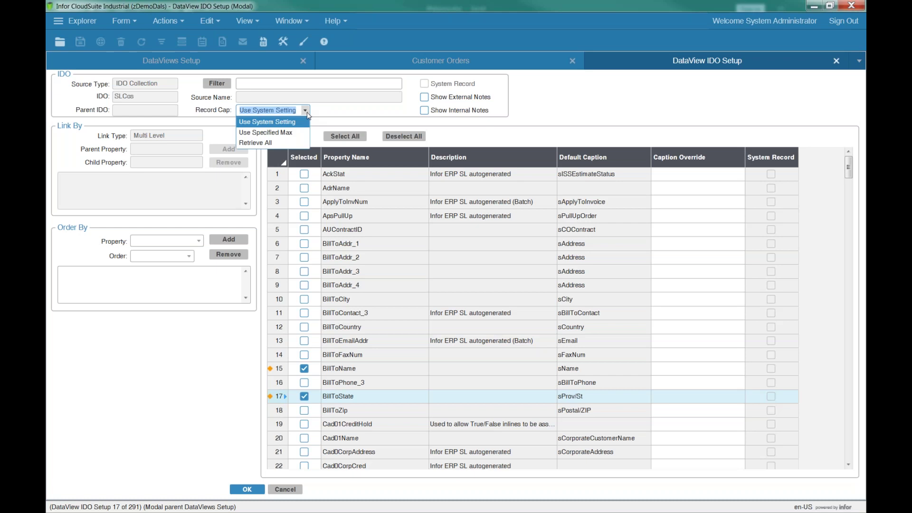
{"action": "left_click", "coordinate": [255, 133]}
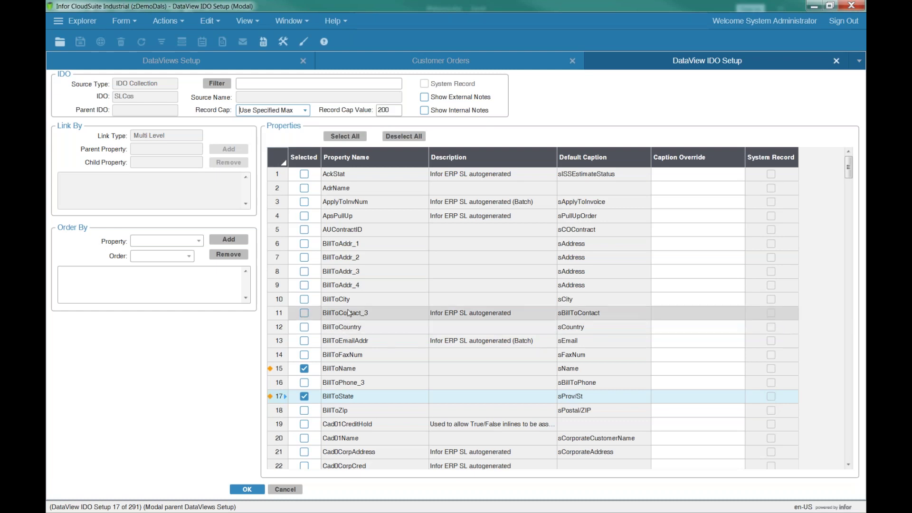
{"action": "double_click", "coordinate": [145, 96]}
Set the record cap of the SLCos IDO to Retrieve All.
{"action": "left_click", "coordinate": [305, 110]}
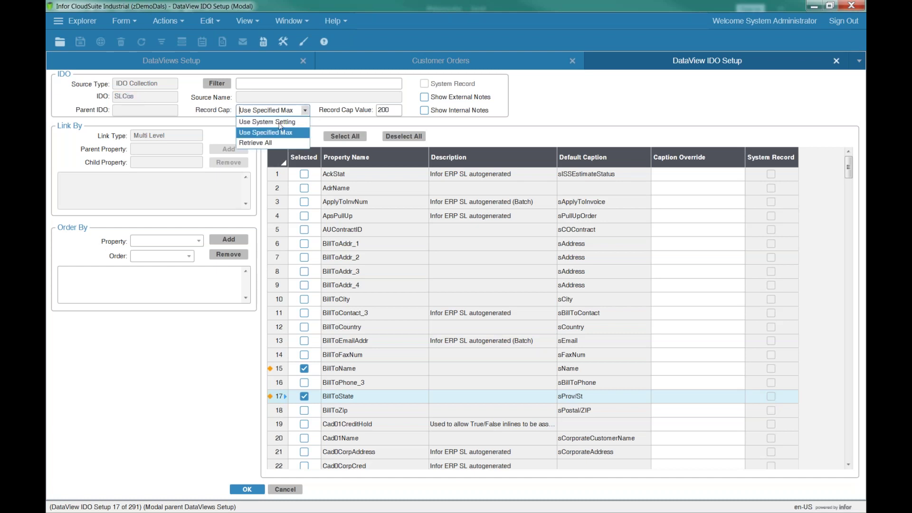
{"action": "left_click", "coordinate": [267, 142]}
{"action": "double_click", "coordinate": [153, 97]}
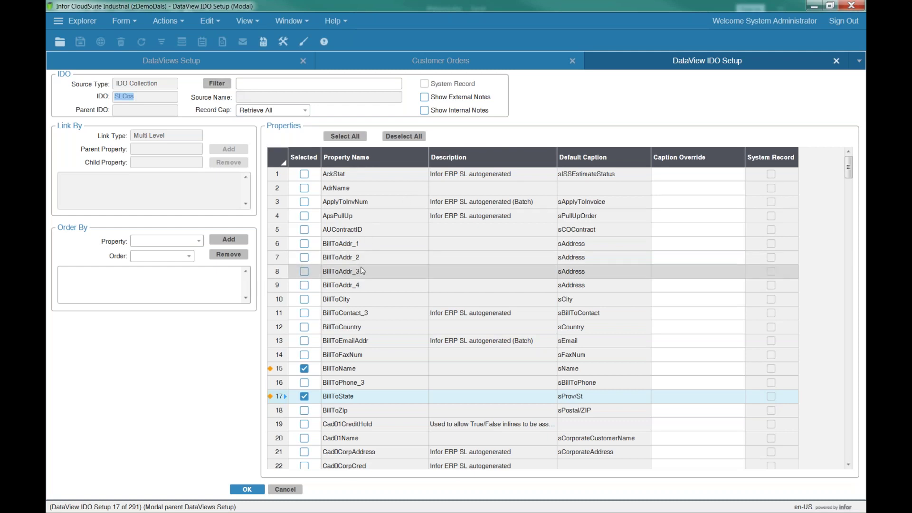
Open the filter setup for the SLCos IDO and browse the available property names.
{"action": "left_click", "coordinate": [255, 84]}
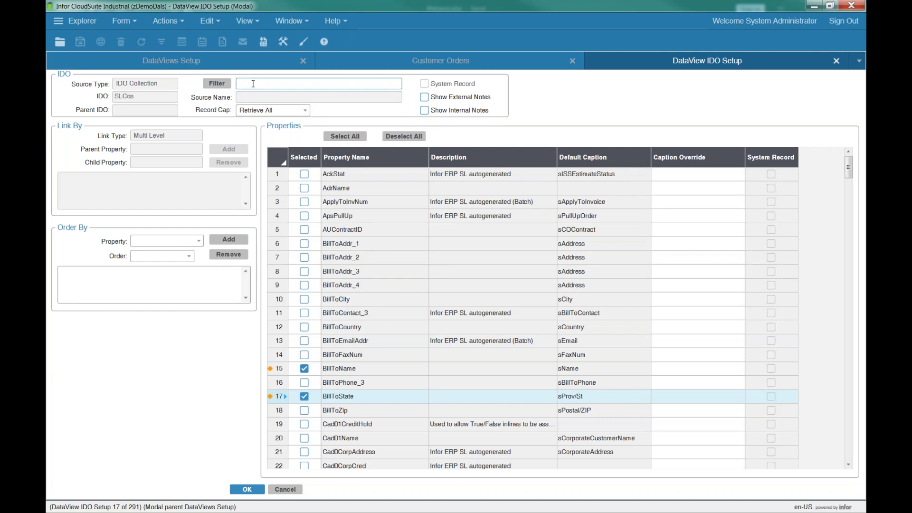
{"action": "left_click", "coordinate": [219, 84]}
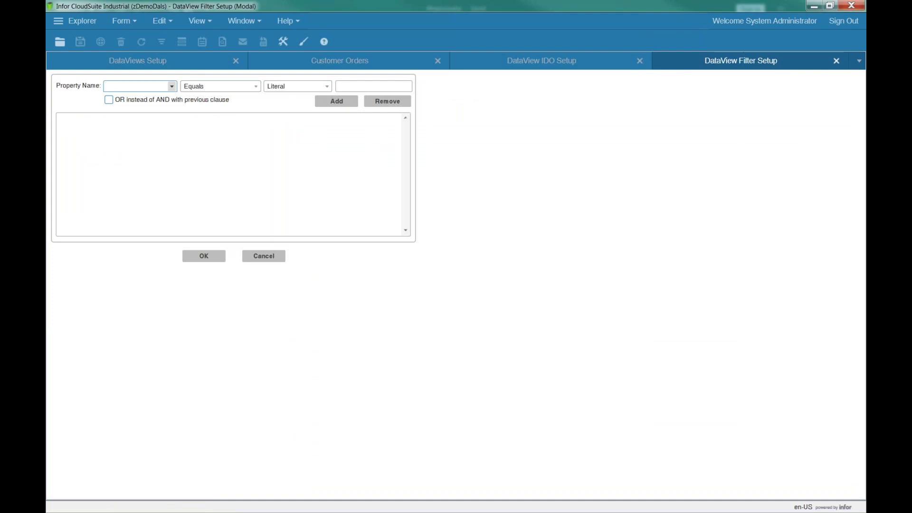
{"action": "left_click", "coordinate": [171, 86]}
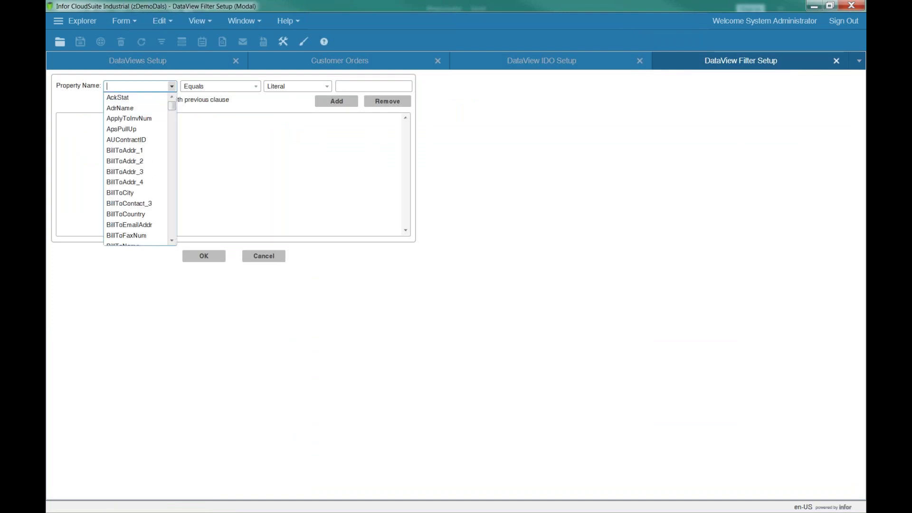
{"action": "scroll", "coordinate": [175, 169], "scroll_direction": "down", "scroll_amount": 10}
{"action": "scroll", "coordinate": [211, 171], "scroll_direction": "up", "scroll_amount": 10}
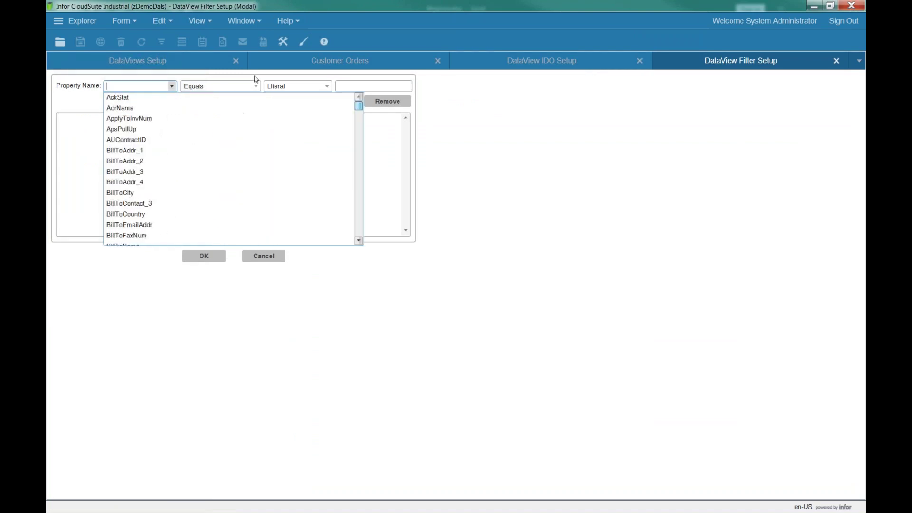
{"action": "left_click", "coordinate": [160, 89]}
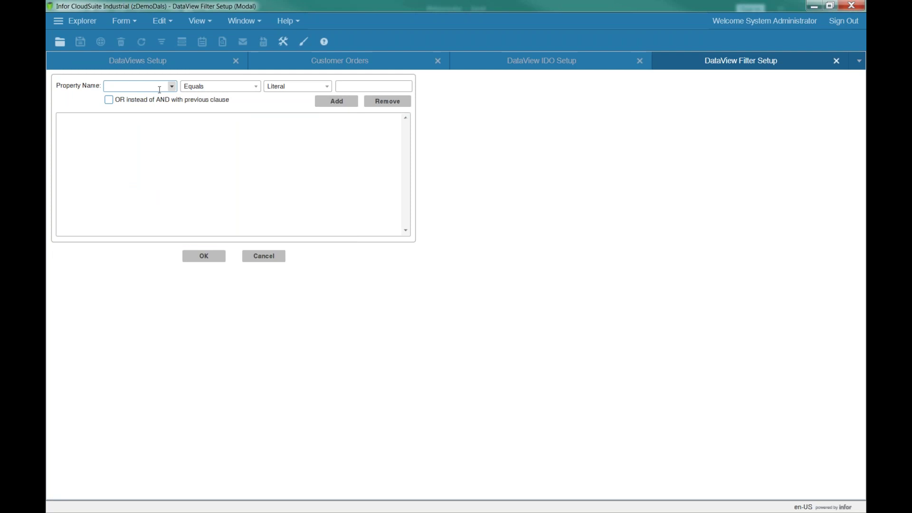
Choose Type as the property name for the filter clause.
{"action": "type", "text": "or"}
{"action": "key", "text": "ctrl+a"}
{"action": "key", "text": "End"}
{"action": "key", "text": "BackSpace"}
{"action": "key", "text": "BackSpace"}
{"action": "key", "text": "BackSpace"}
{"action": "type", "text": "type"}
{"action": "key", "text": "ctrl+a"}
{"action": "key", "text": "End"}
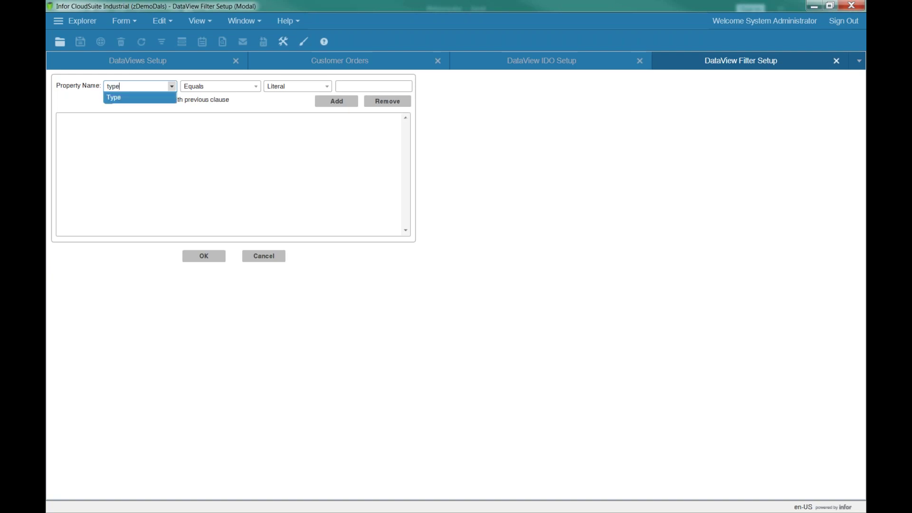
{"action": "left_click", "coordinate": [119, 98]}
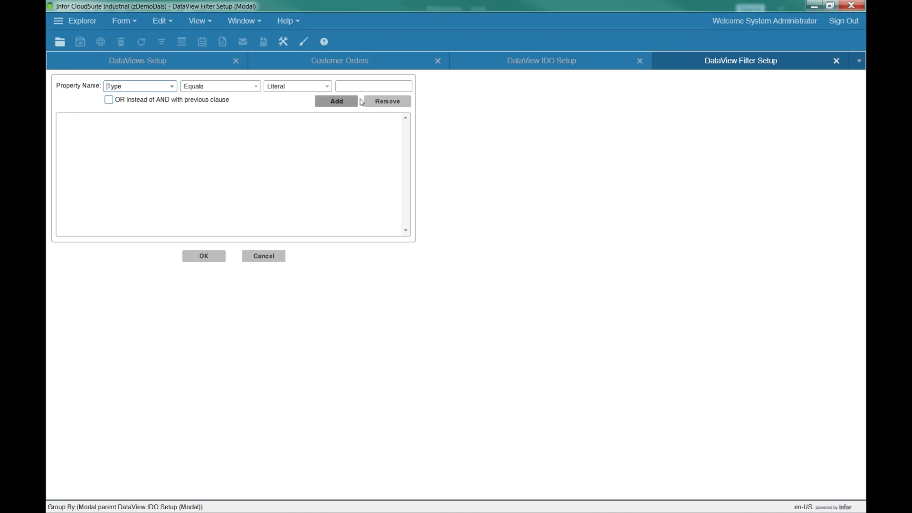
Add a filter clause requiring Type Not Equal to the literal E and accept the filter.
{"action": "left_click", "coordinate": [255, 87]}
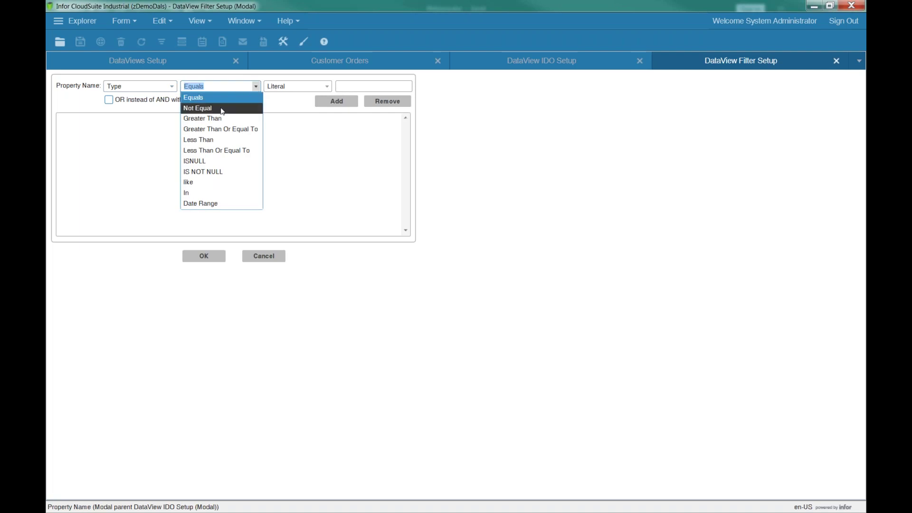
{"action": "left_click", "coordinate": [198, 108]}
{"action": "left_click", "coordinate": [367, 85]}
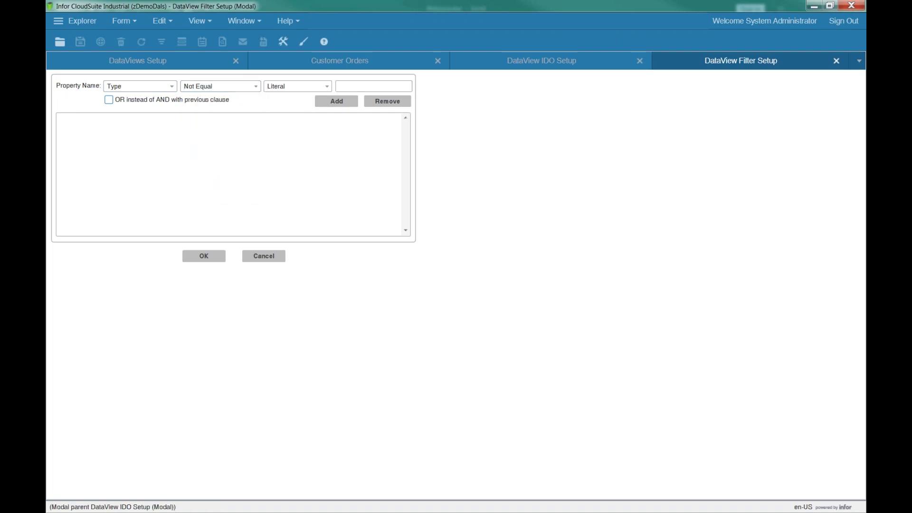
{"action": "type", "text": "E"}
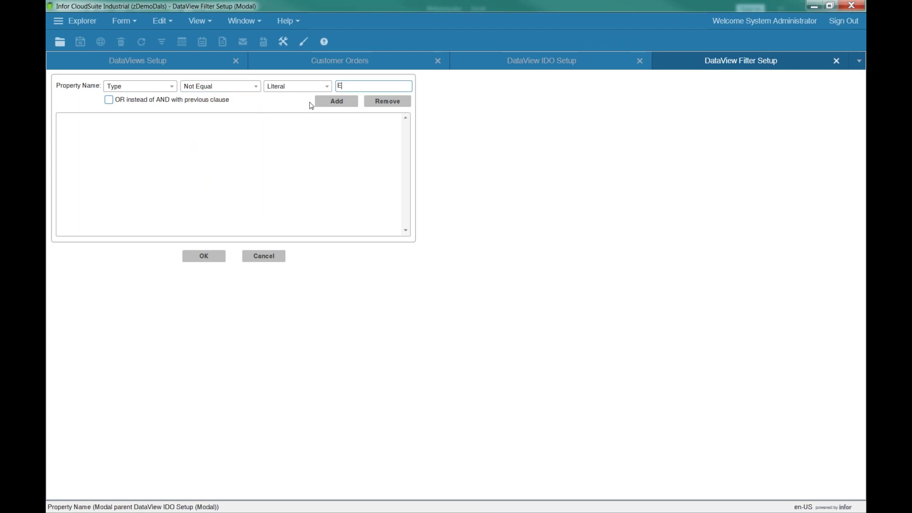
{"action": "left_click", "coordinate": [339, 104]}
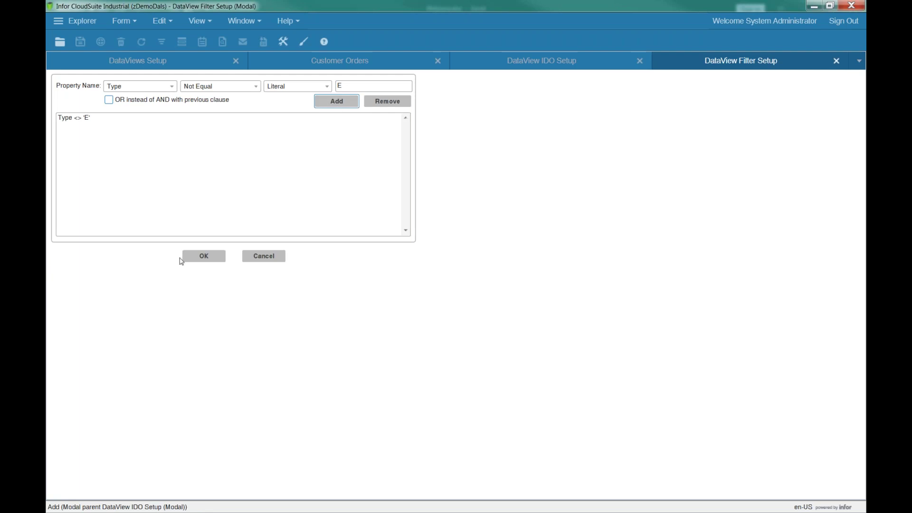
{"action": "left_click", "coordinate": [207, 259]}
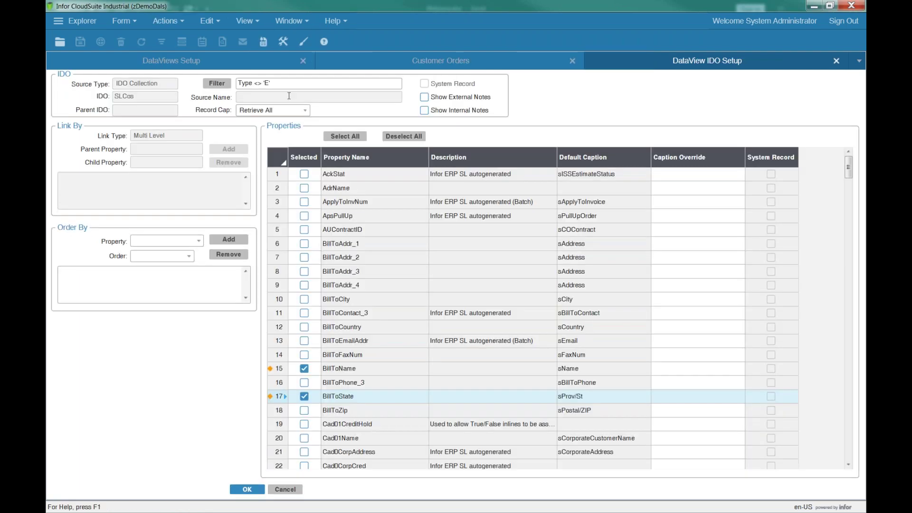
Accept the IDO setup, saving it in the New Customer Info DataView, and launch the DataView.
{"action": "left_click", "coordinate": [296, 87]}
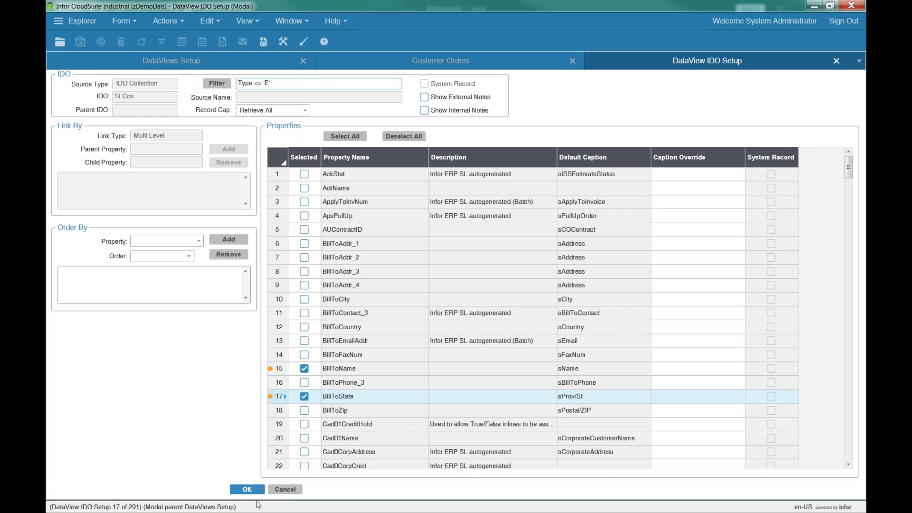
{"action": "left_click", "coordinate": [248, 489]}
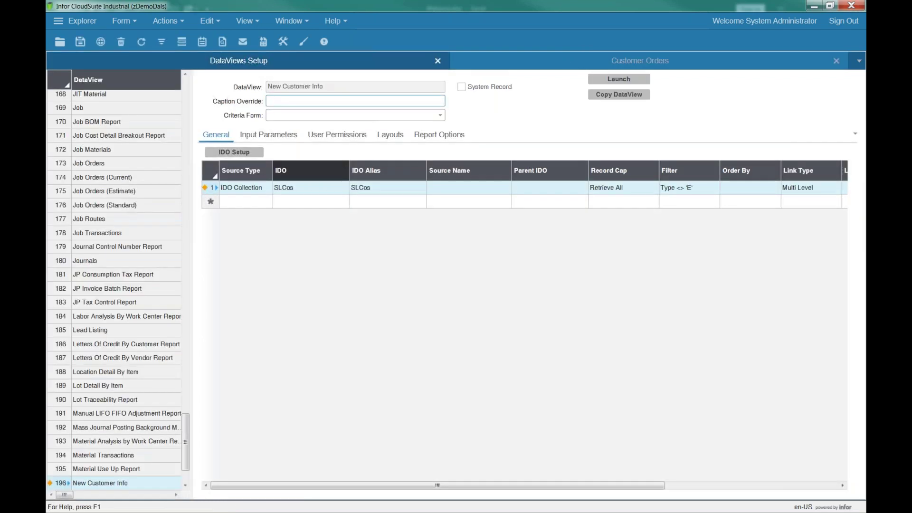
{"action": "left_click", "coordinate": [80, 42]}
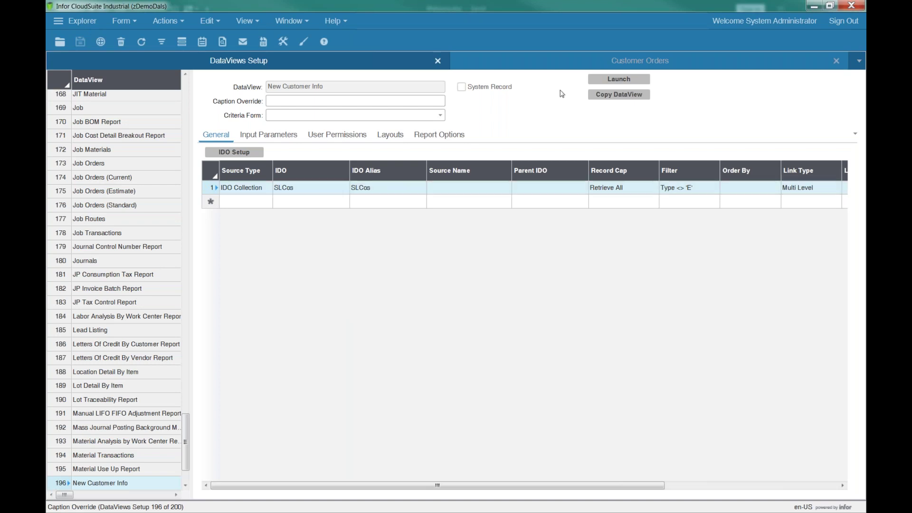
{"action": "left_click", "coordinate": [617, 81]}
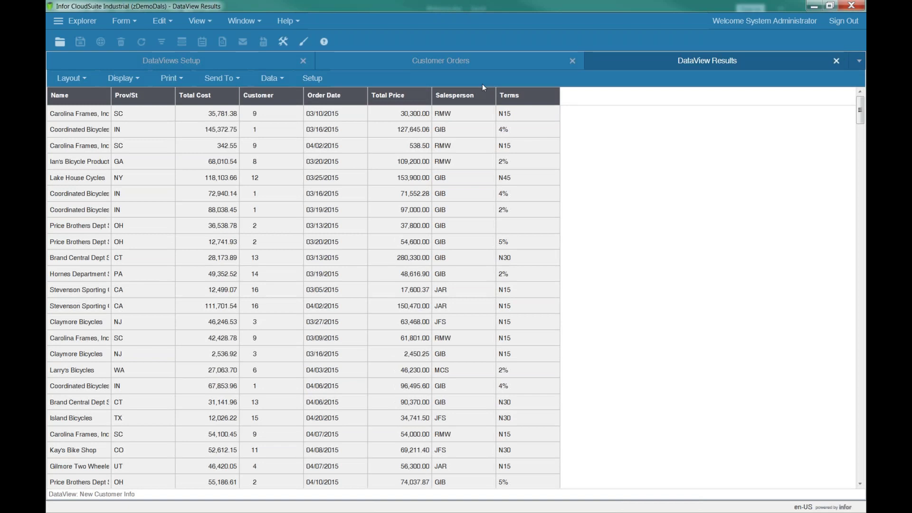
Check the order number and estimated total price of the first record in Customer Orders, returning to the DataView results.
{"action": "left_click", "coordinate": [469, 63]}
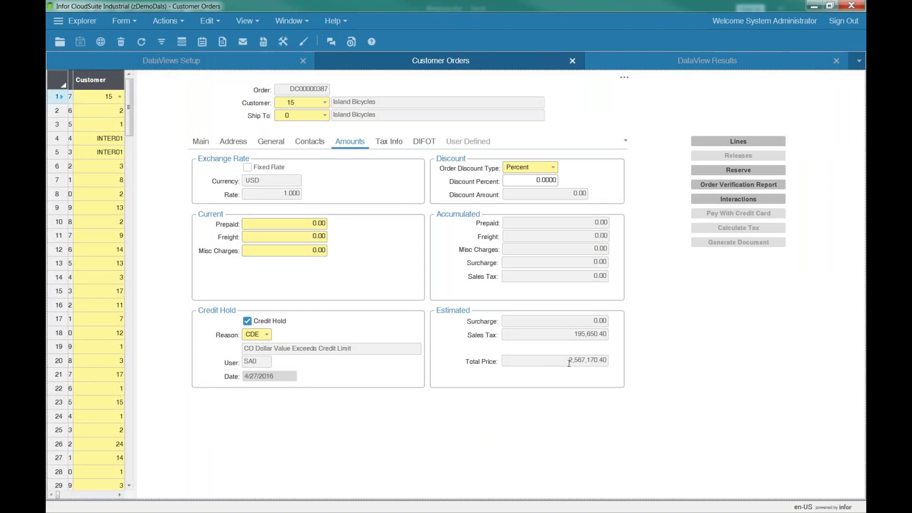
{"action": "left_click", "coordinate": [570, 363]}
{"action": "left_click", "coordinate": [293, 88]}
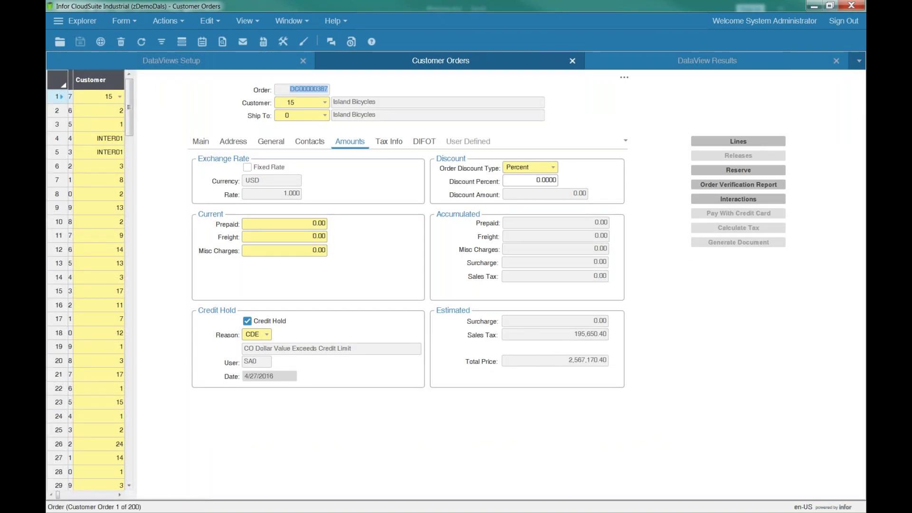
{"action": "right_click", "coordinate": [315, 94]}
{"action": "left_click", "coordinate": [338, 98]}
{"action": "left_click", "coordinate": [648, 66]}
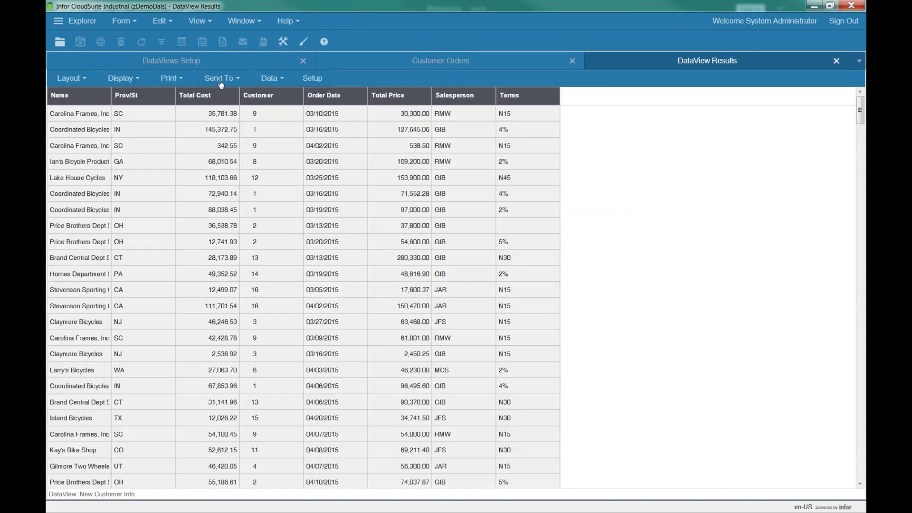
Show the column filters in the DataView results and sort the rows by Salesperson in ascending order.
{"action": "left_click", "coordinate": [117, 83]}
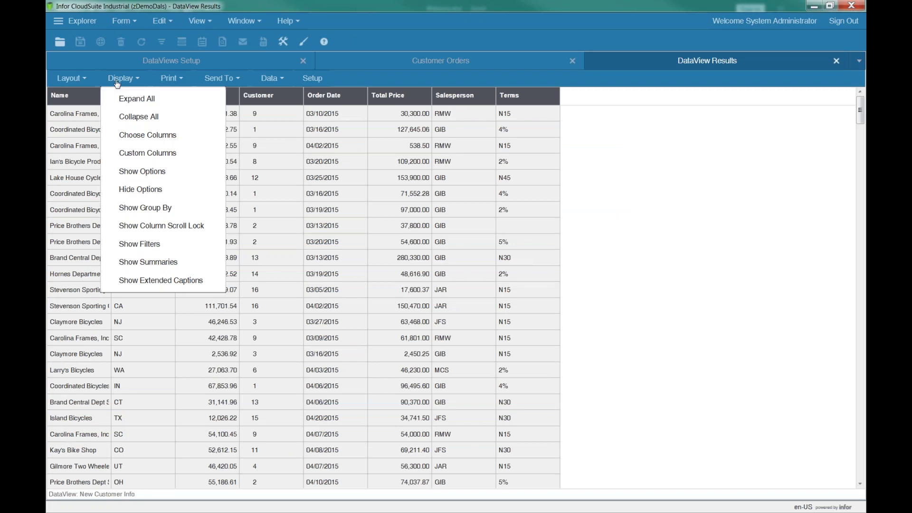
{"action": "left_click", "coordinate": [153, 244]}
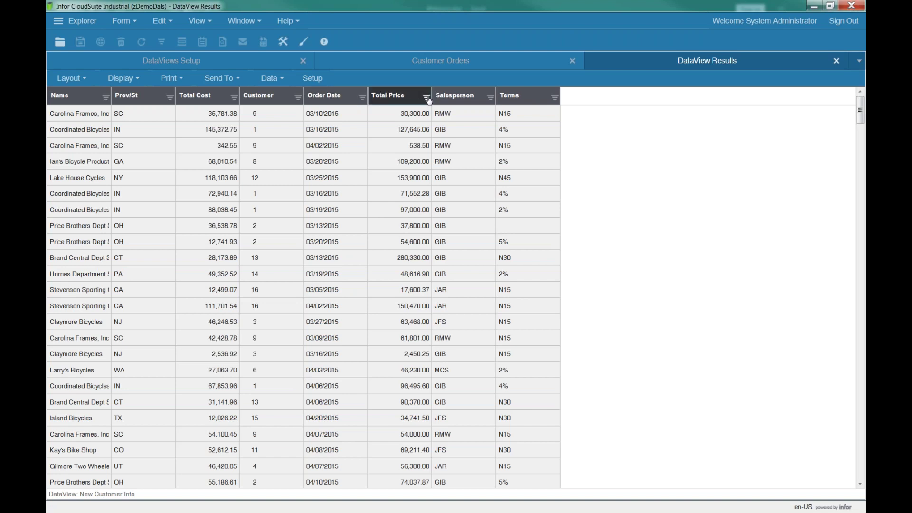
{"action": "left_click", "coordinate": [491, 98]}
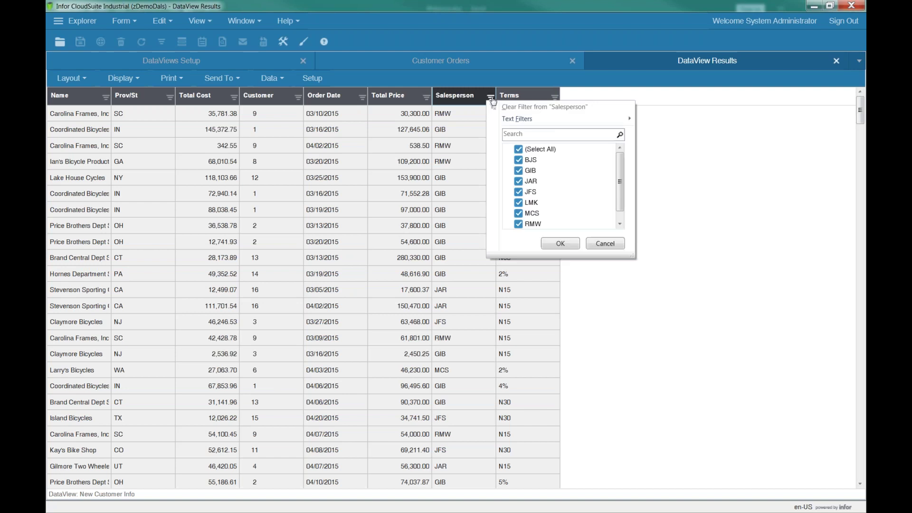
{"action": "left_click", "coordinate": [456, 95]}
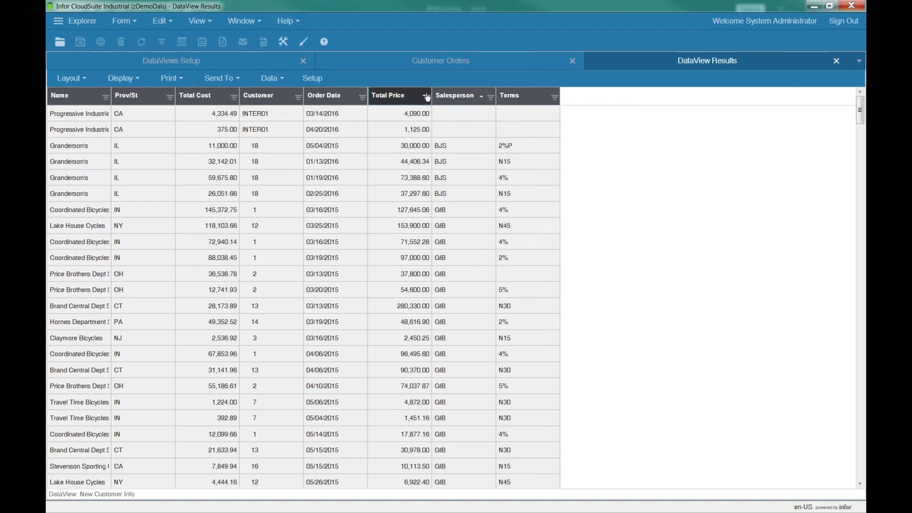
Try to filter Total Price by searching its filter values for >2000000.
{"action": "left_click", "coordinate": [427, 97]}
{"action": "left_click", "coordinate": [454, 134]}
{"action": "left_click", "coordinate": [454, 149]}
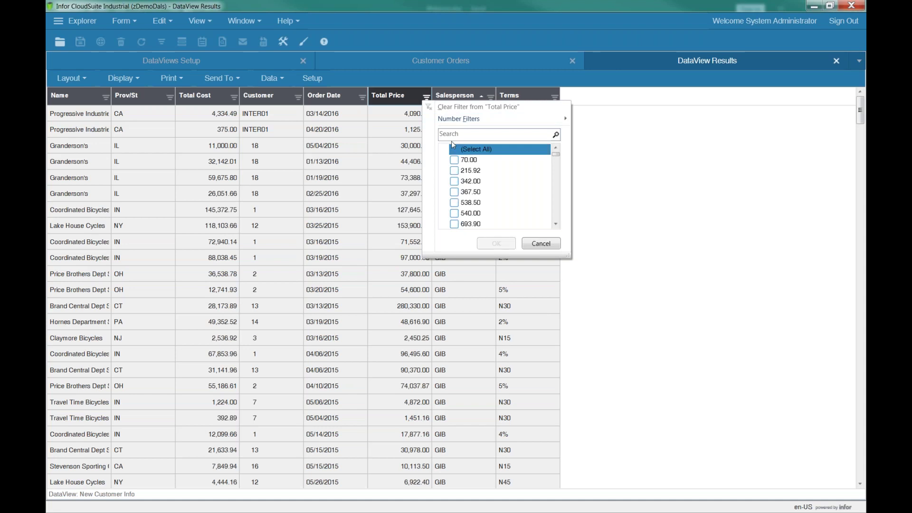
{"action": "type", "text": ">"}
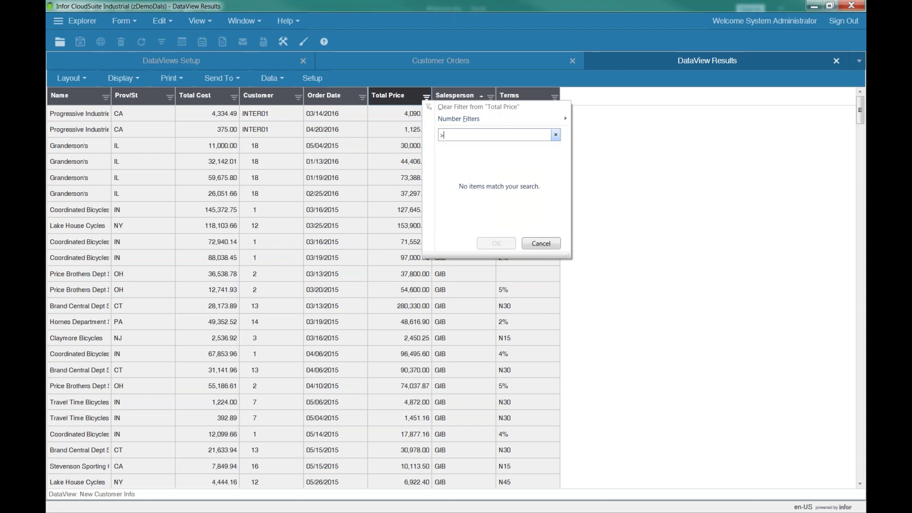
{"action": "type", "text": "2000000"}
{"action": "key", "text": "Tab"}
{"action": "left_click", "coordinate": [479, 135]}
{"action": "left_click_drag", "start_coordinate": [470, 135], "coordinate": [444, 135]}
{"action": "key", "text": "BackSpace"}
{"action": "key", "text": "BackSpace"}
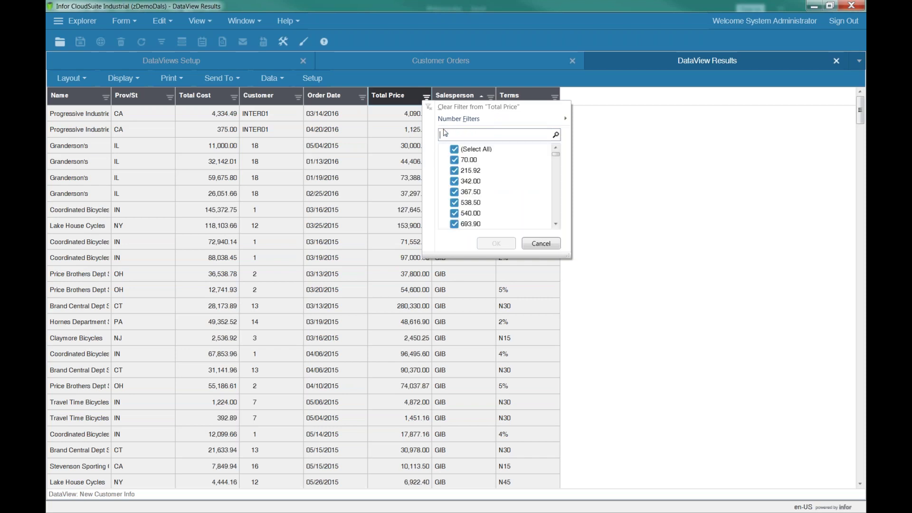
Filter Total Price with a Greater Than condition of 2000000 and select the matching order.
{"action": "mouse_move", "coordinate": [468, 124]}
{"action": "left_click", "coordinate": [473, 149]}
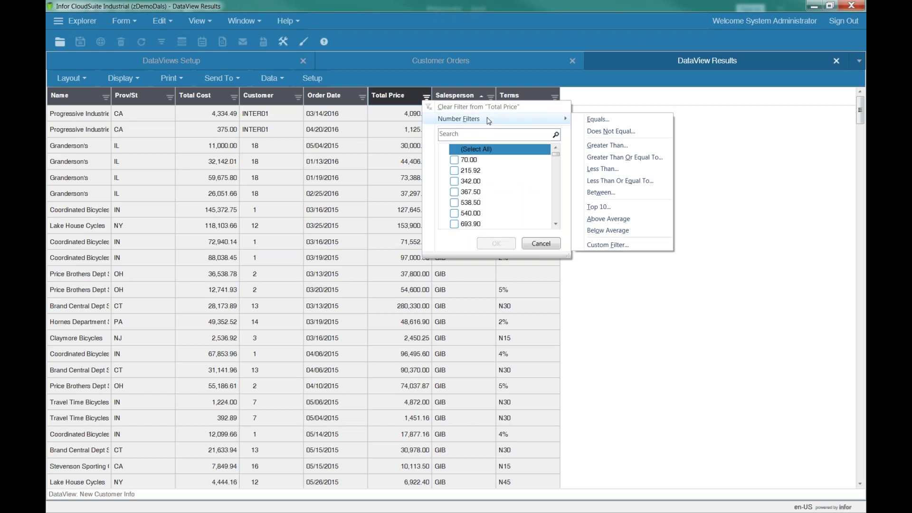
{"action": "left_click", "coordinate": [608, 146]}
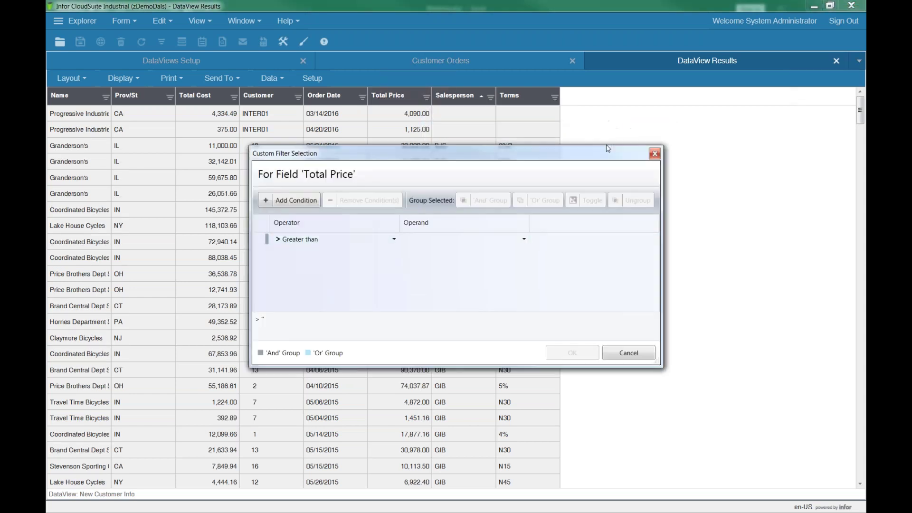
{"action": "left_click", "coordinate": [423, 238]}
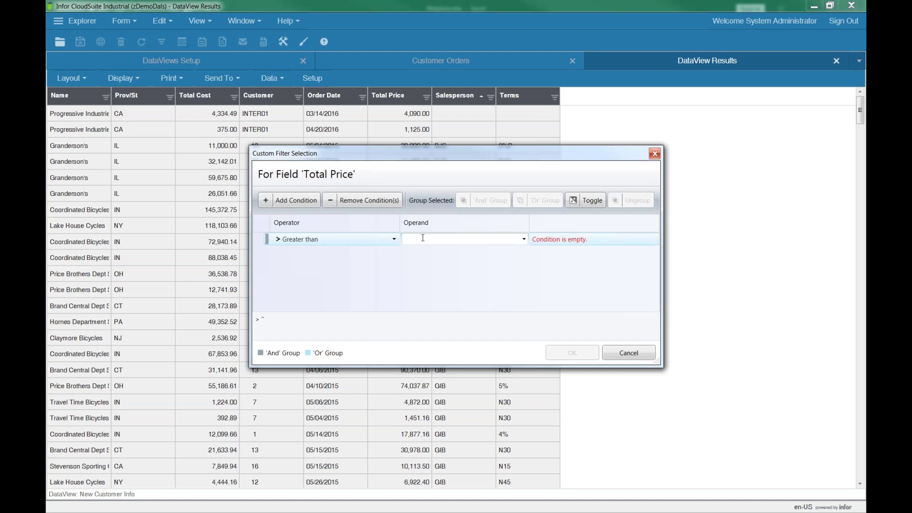
{"action": "type", "text": "2000000"}
{"action": "key", "text": "Tab"}
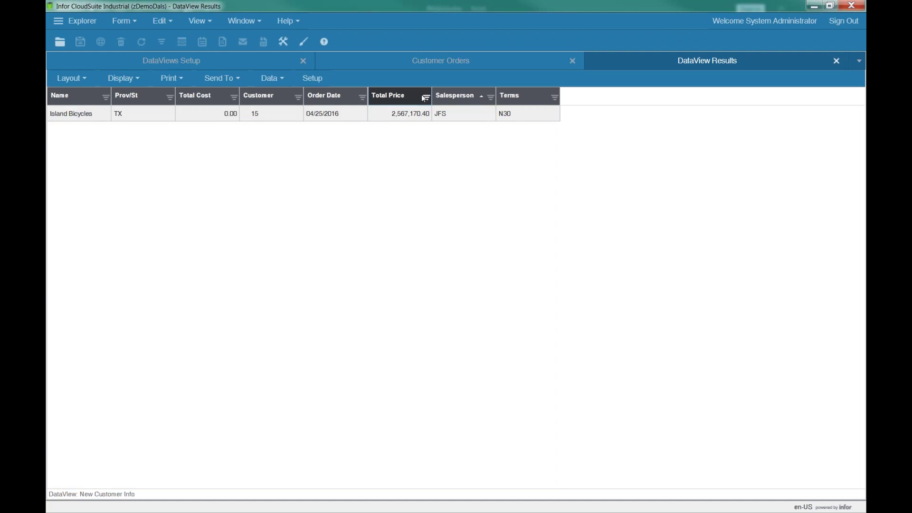
{"action": "left_click", "coordinate": [409, 120]}
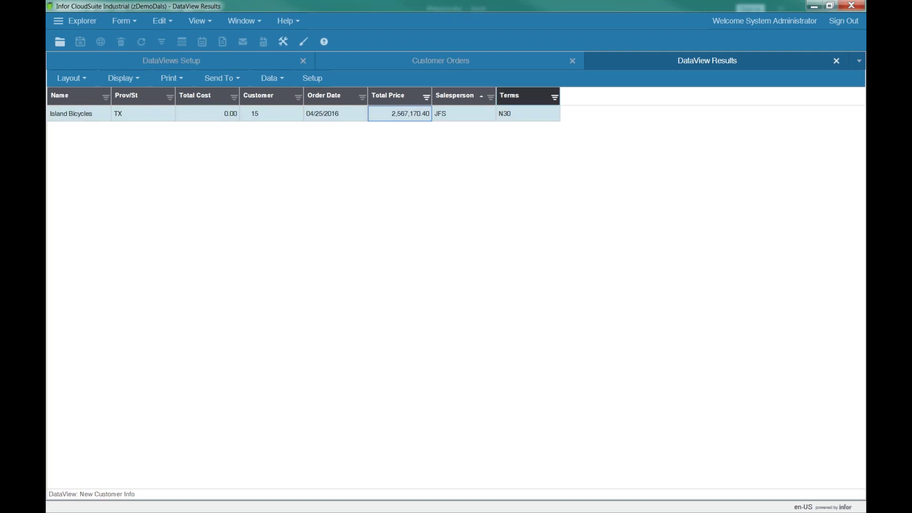
Close the DataView results and review the tax and general details of the first customer order.
{"action": "left_click", "coordinate": [837, 62]}
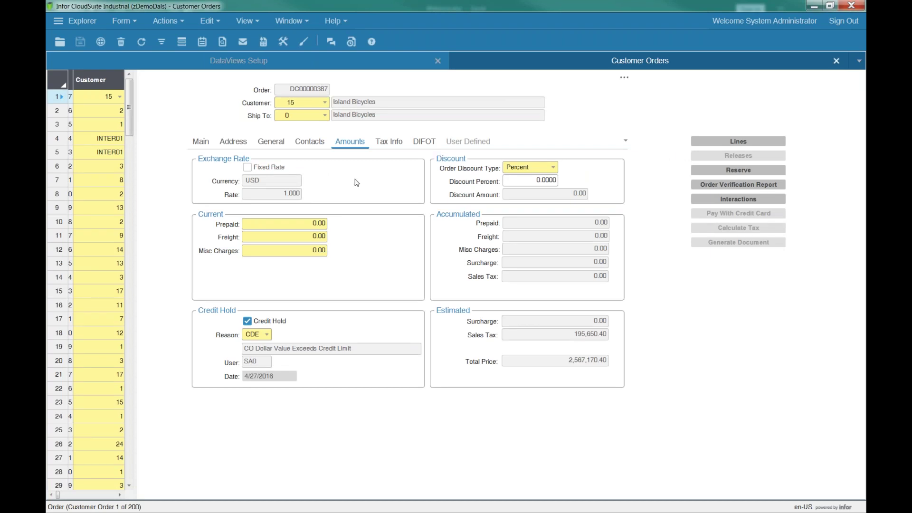
{"action": "left_click", "coordinate": [389, 143]}
{"action": "left_click", "coordinate": [271, 142]}
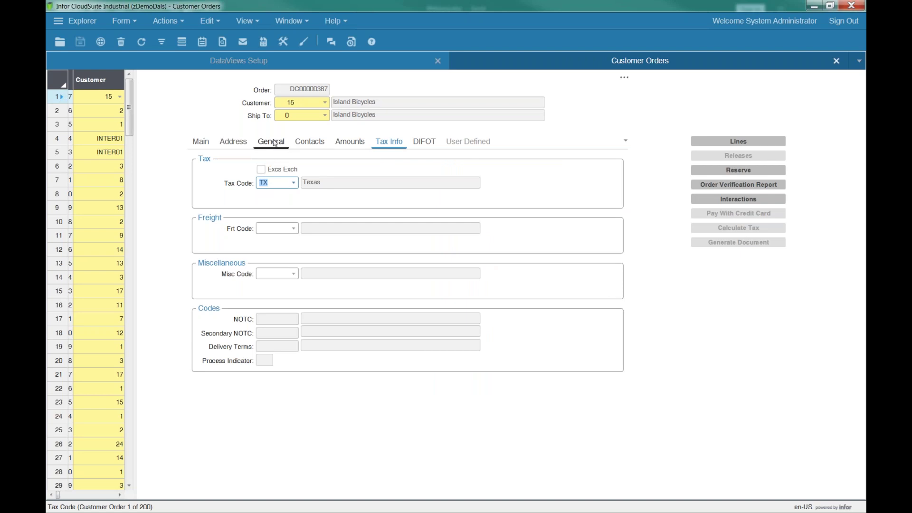
{"action": "left_click", "coordinate": [286, 170]}
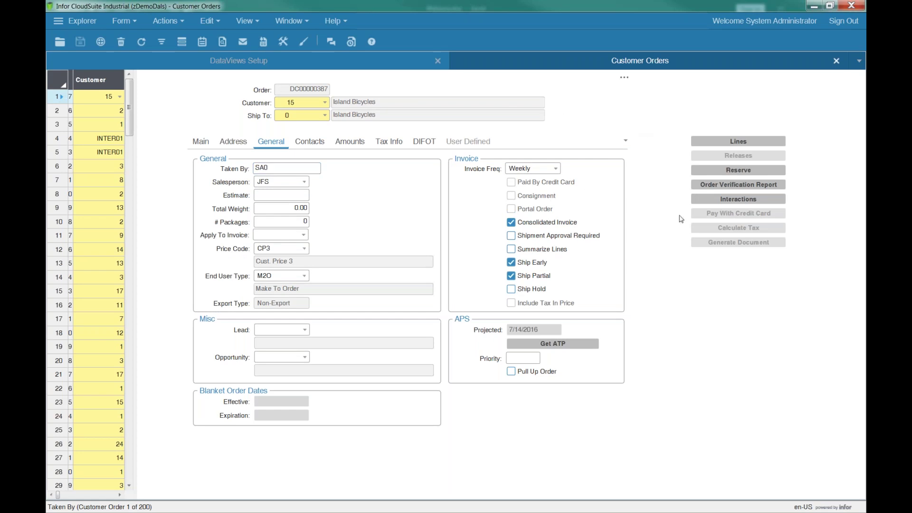
Open the Sql Tables form and acknowledge its warning.
{"action": "key", "text": "ctrl+o"}
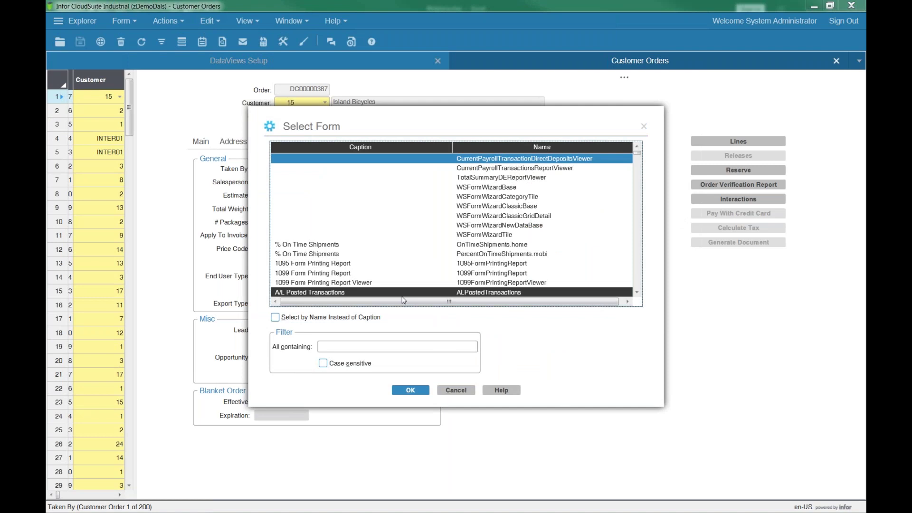
{"action": "key", "text": "d"}
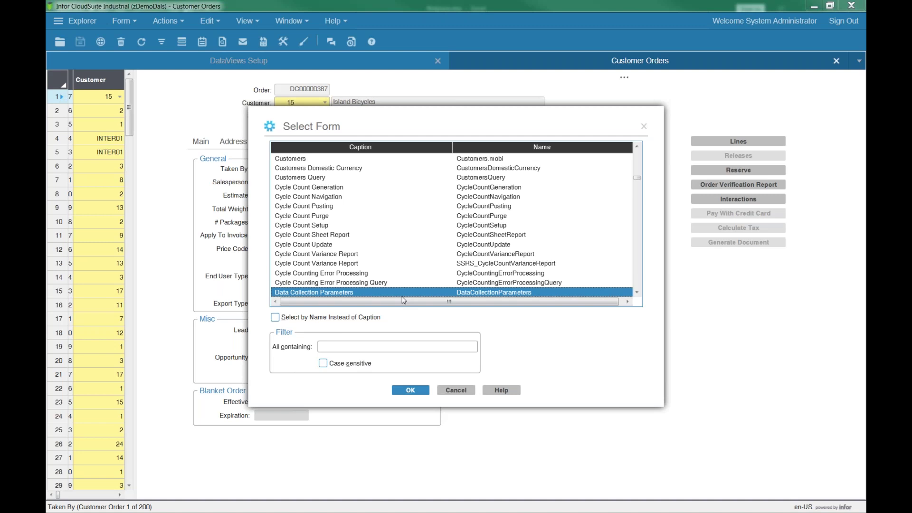
{"action": "key", "text": "s"}
{"action": "key", "text": "q"}
{"action": "key", "text": "Down"}
{"action": "key", "text": "Down"}
{"action": "key", "text": "Down"}
{"action": "key", "text": "Down"}
{"action": "key", "text": "Down"}
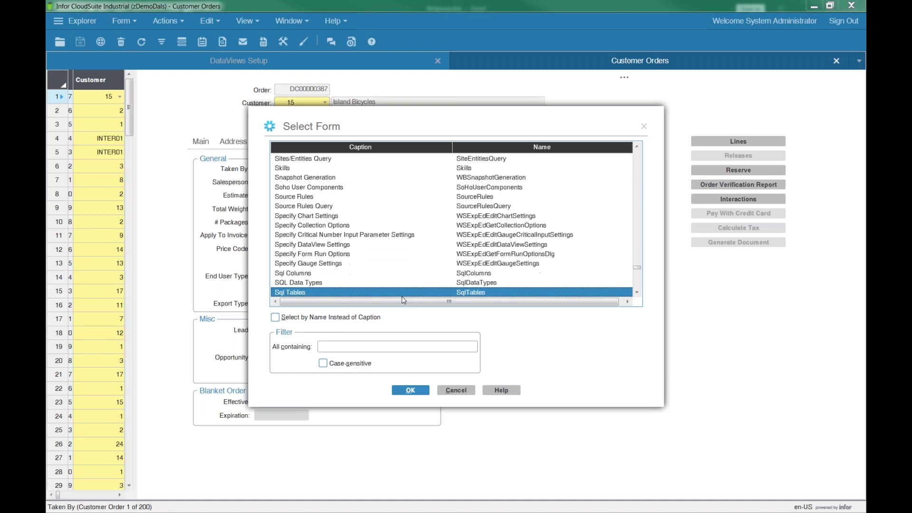
{"action": "key", "text": "Up"}
{"action": "key", "text": "Up"}
{"action": "key", "text": "Up"}
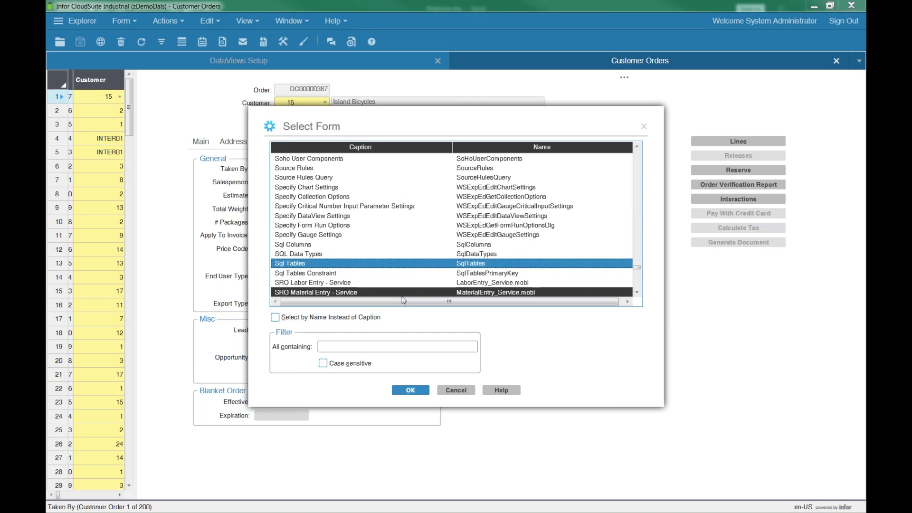
{"action": "double_click", "coordinate": [339, 265]}
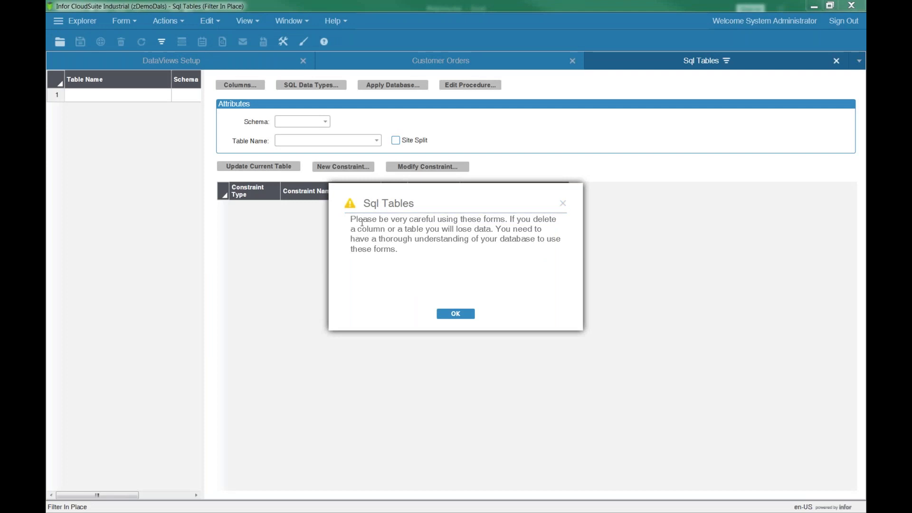
{"action": "left_click_drag", "start_coordinate": [362, 222], "coordinate": [486, 219]}
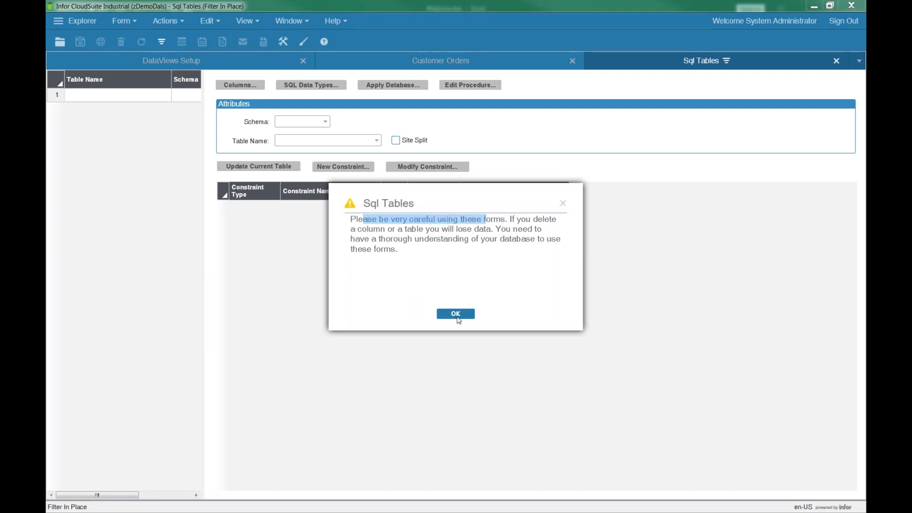
{"action": "left_click", "coordinate": [460, 318]}
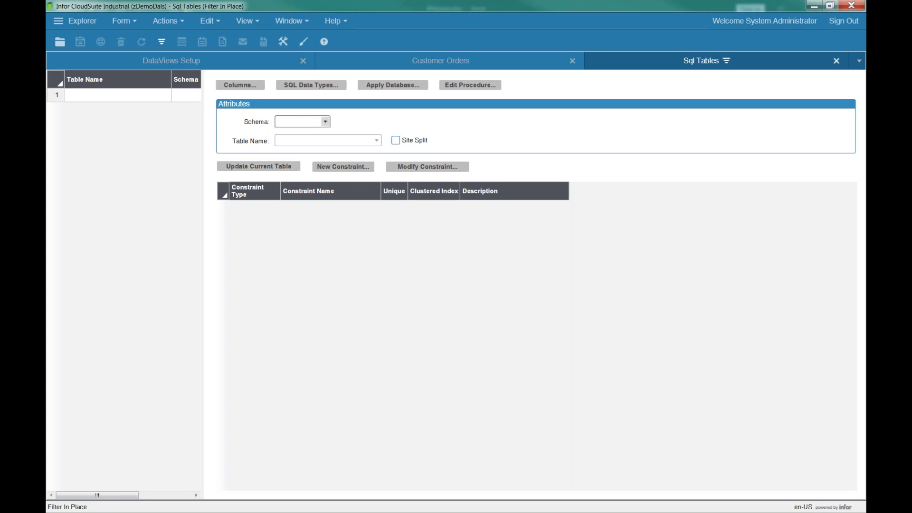
Filter the Sql Tables form for table names containing customer.
{"action": "left_click", "coordinate": [325, 121]}
{"action": "left_click", "coordinate": [325, 122]}
{"action": "left_click", "coordinate": [334, 139]}
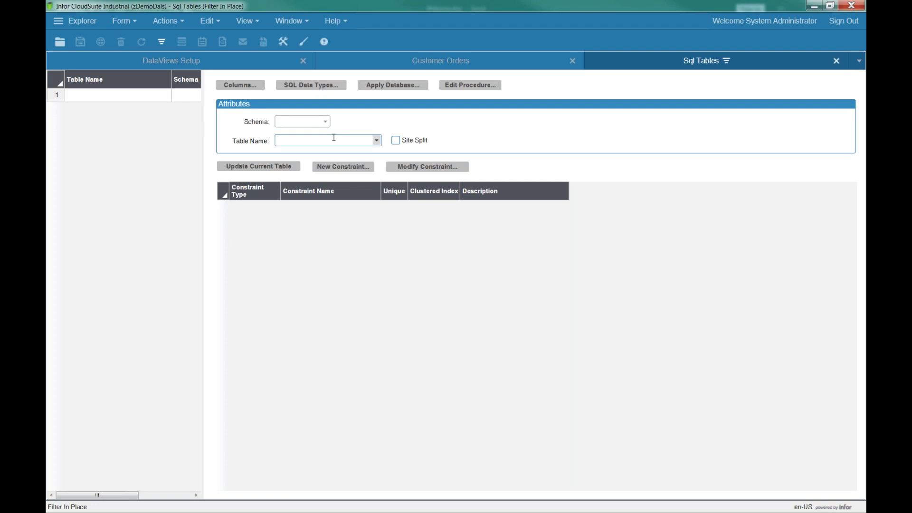
{"action": "type", "text": "t"}
{"action": "type", "text": "customer*"}
{"action": "key", "text": "F4"}
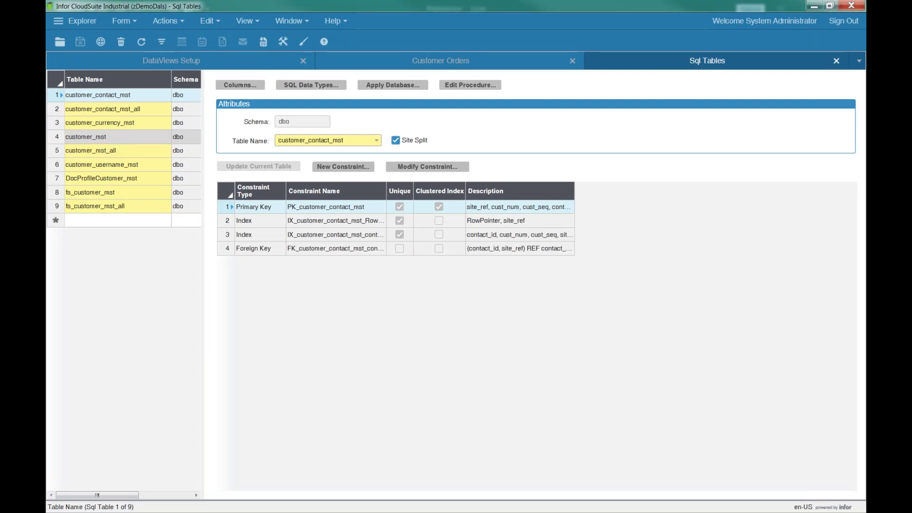
Examine the delterm column of the customer_mst table, closing the Sql Columns and Sql Tables forms when done.
{"action": "left_click", "coordinate": [114, 137]}
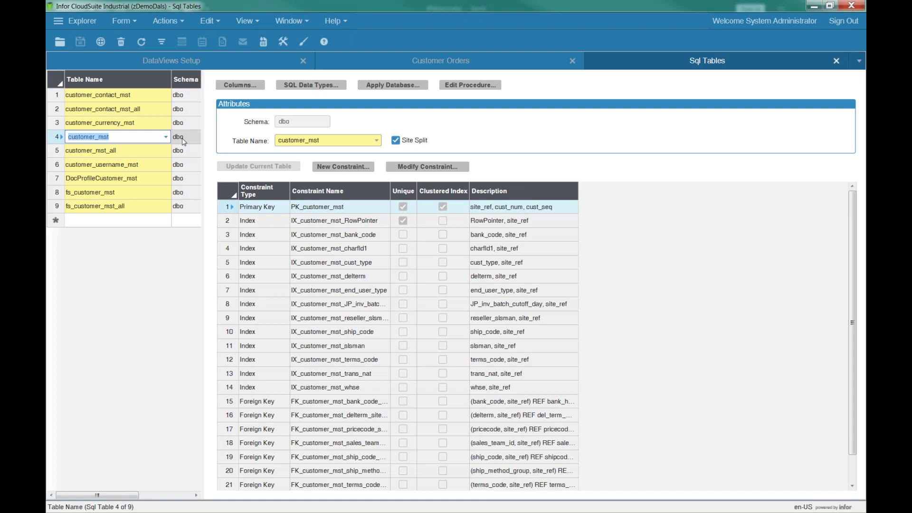
{"action": "left_click", "coordinate": [236, 88]}
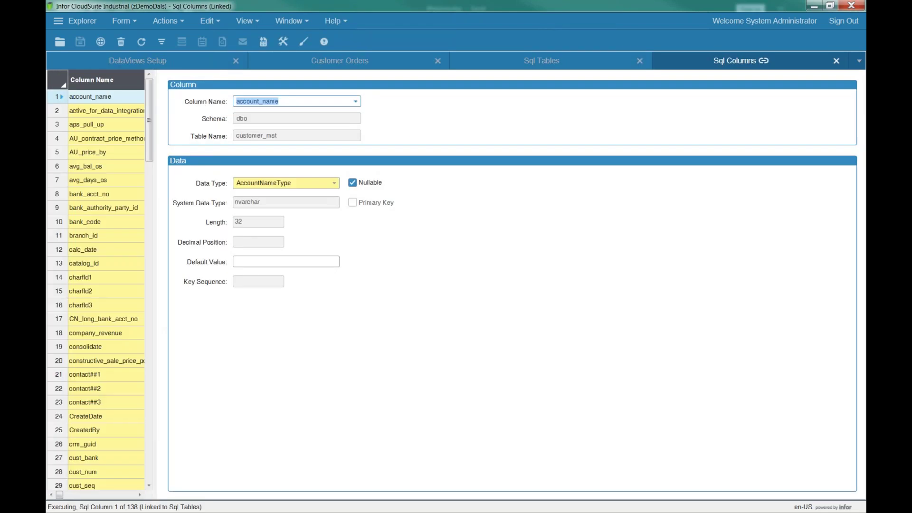
{"action": "left_click_drag", "start_coordinate": [162, 147], "coordinate": [241, 220]}
{"action": "scroll", "coordinate": [233, 151], "scroll_direction": "down", "scroll_amount": 3}
{"action": "left_click", "coordinate": [123, 216]}
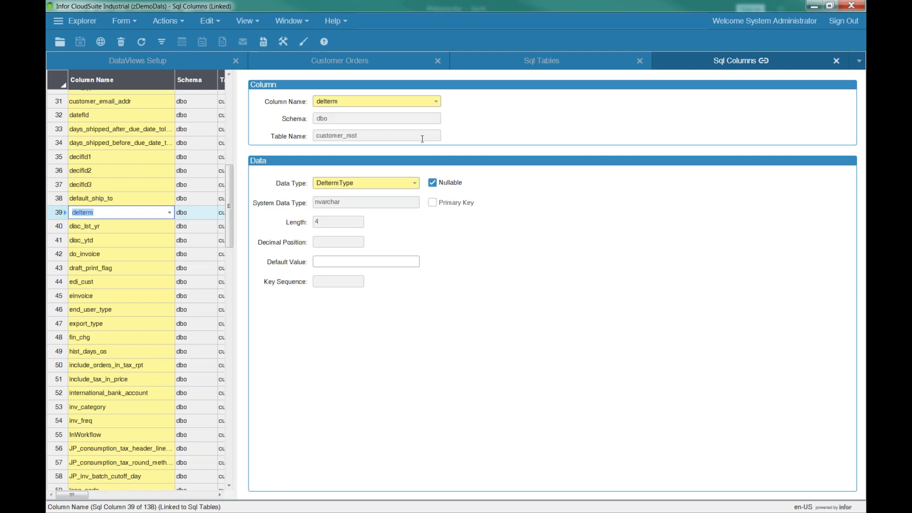
{"action": "left_click", "coordinate": [836, 60]}
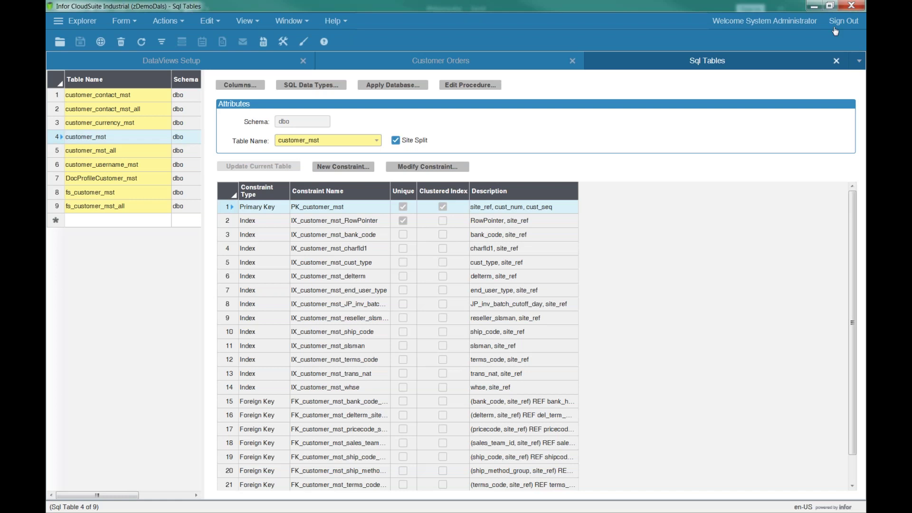
{"action": "left_click", "coordinate": [836, 62]}
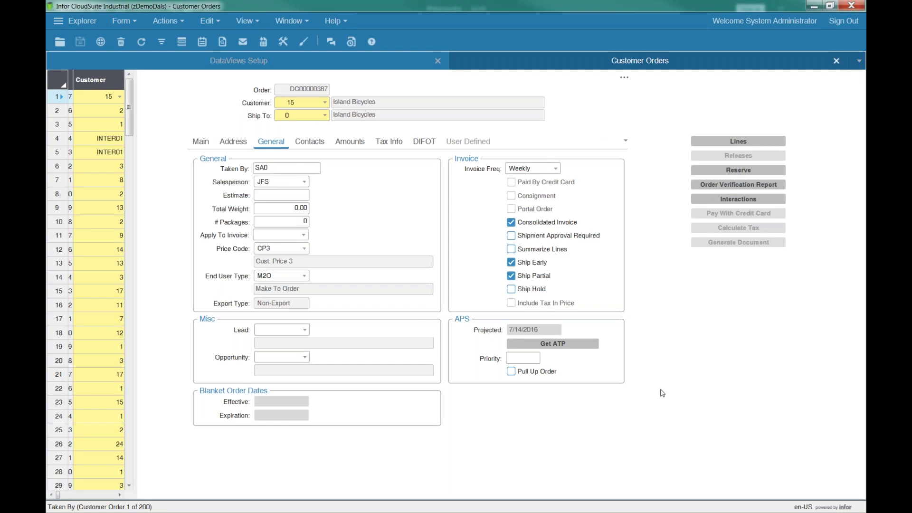
Open the IDOs form from the form list.
{"action": "key", "text": "ctrl+o"}
{"action": "key", "text": "i"}
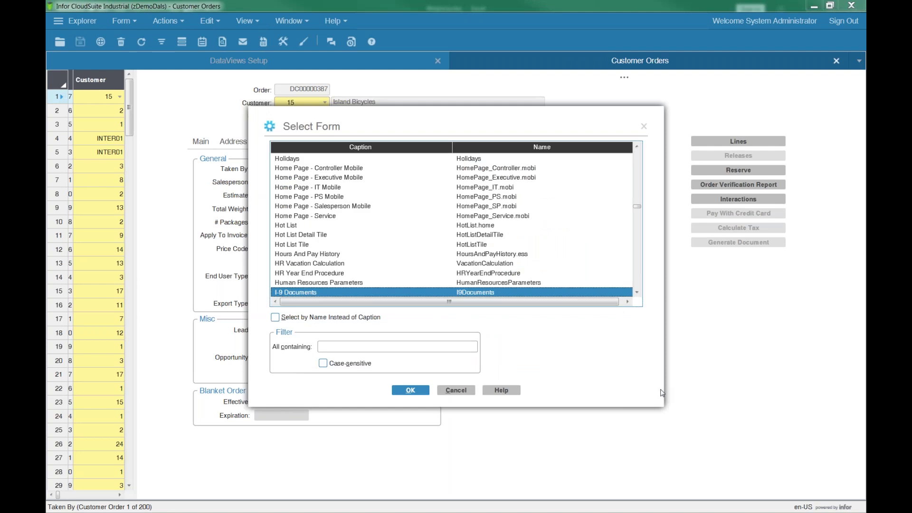
{"action": "type", "text": "oidos"}
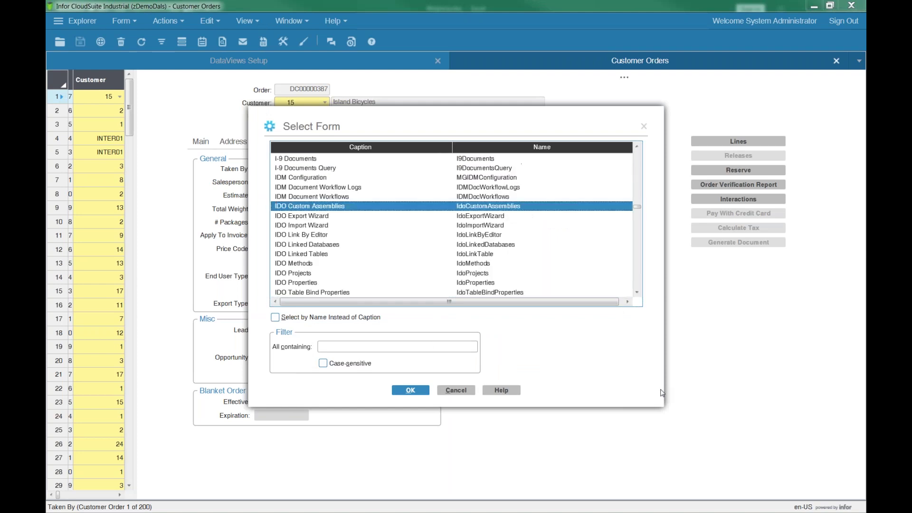
{"action": "key", "text": "Down"}
{"action": "key", "text": "Down"}
{"action": "key", "text": "Down"}
{"action": "key", "text": "Down"}
{"action": "key", "text": "Down"}
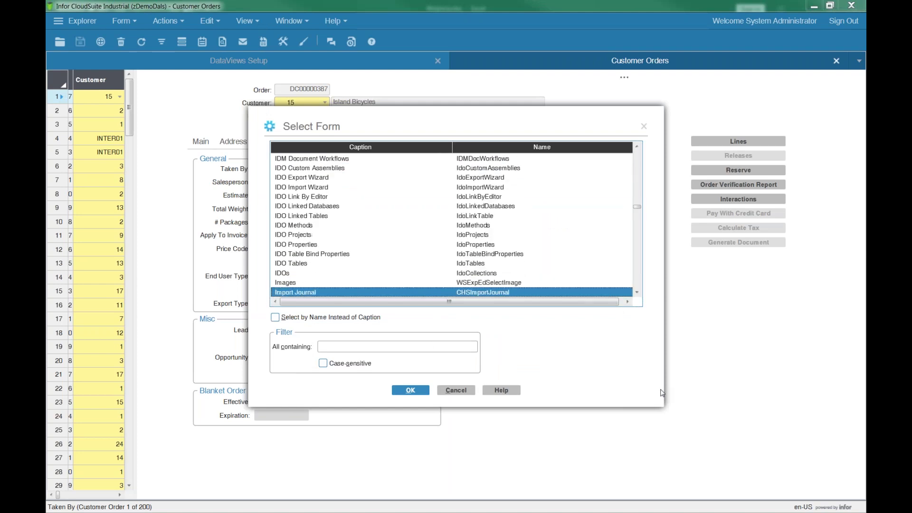
{"action": "key", "text": "Up"}
{"action": "key", "text": "Up"}
{"action": "key", "text": "Up"}
{"action": "key", "text": "Up"}
{"action": "key", "text": "Up"}
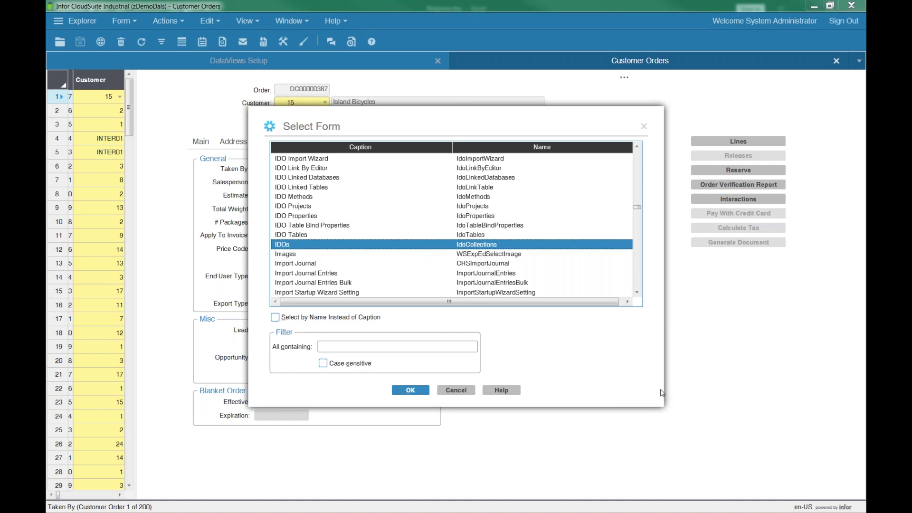
{"action": "double_click", "coordinate": [333, 245]}
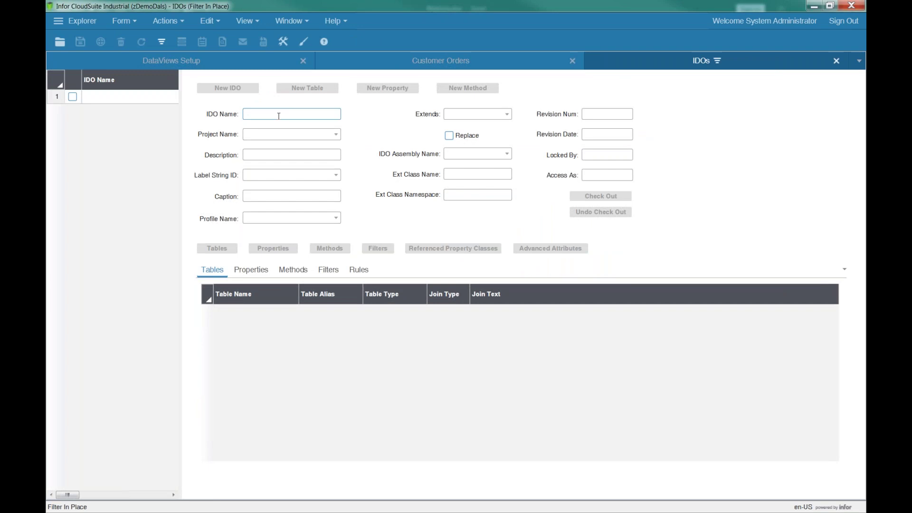
Filter the IDOs form for the IDO name SLCos.
{"action": "type", "text": "Sc"}
{"action": "key", "text": "BackSpace"}
{"action": "type", "text": "lcos"}
{"action": "key", "text": "F4"}
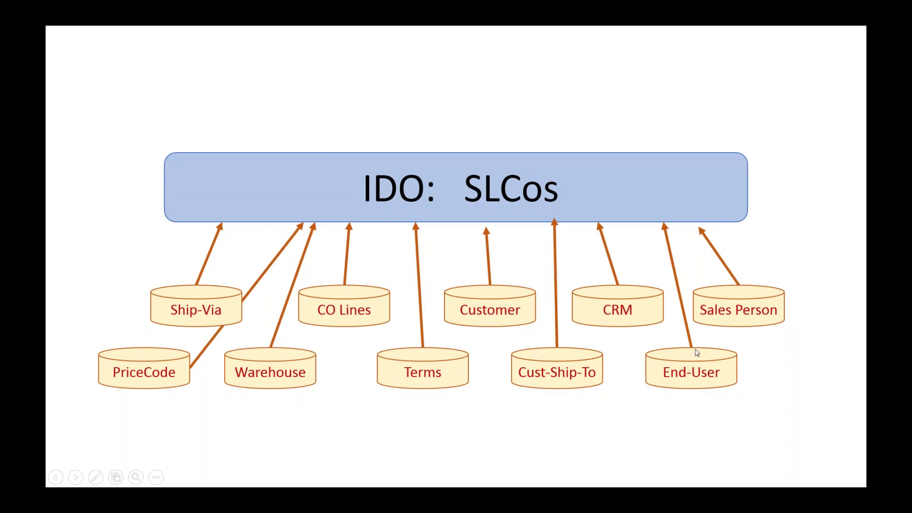
Switch from the slide to Infor CloudSuite Industrial and examine the custaddr and other joined tables of the SLCos IDO.
{"action": "key", "text": "alt+Tab"}
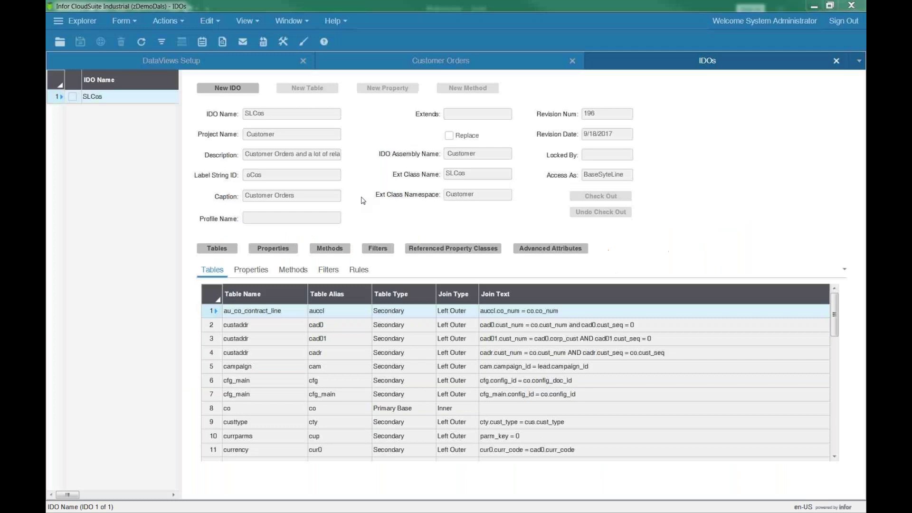
{"action": "left_click", "coordinate": [263, 325]}
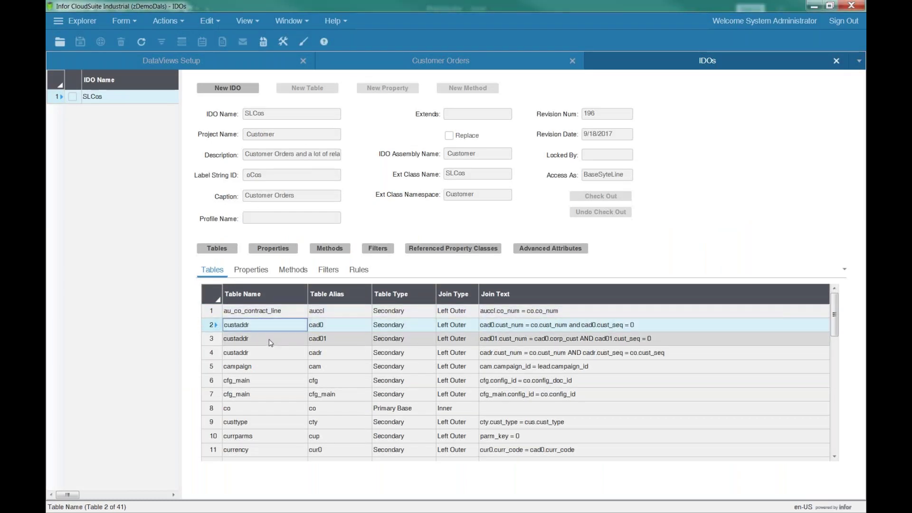
{"action": "left_click", "coordinate": [255, 339]}
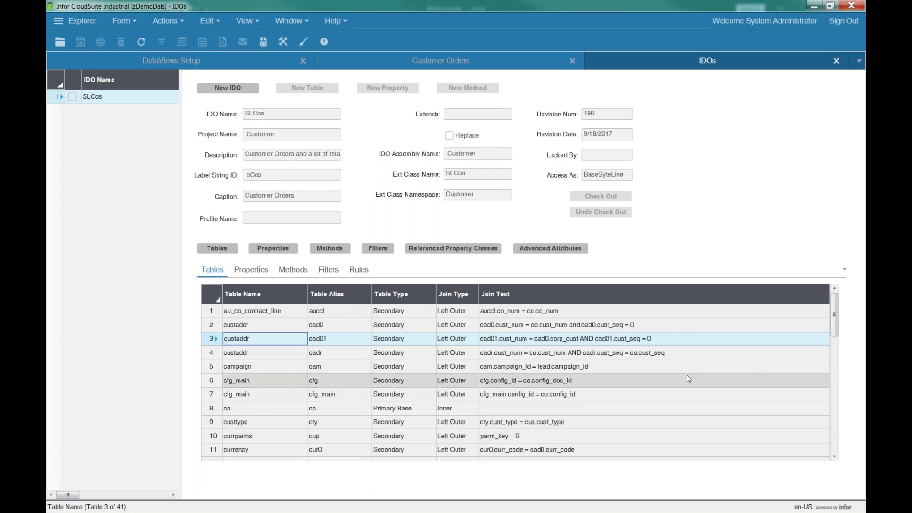
{"action": "left_click_drag", "start_coordinate": [835, 319], "coordinate": [841, 357]}
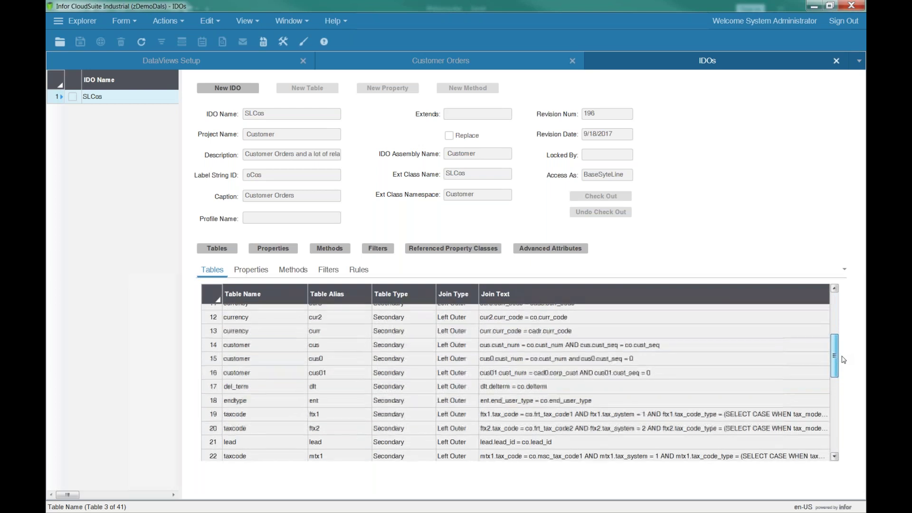
Examine the cus, cus0 and cus01 aliases of the customer table and their join texts in the SLCos IDO.
{"action": "left_click", "coordinate": [256, 350]}
{"action": "left_click", "coordinate": [256, 360]}
{"action": "left_click", "coordinate": [258, 373]}
{"action": "left_click", "coordinate": [255, 350]}
{"action": "left_click", "coordinate": [326, 348]}
{"action": "left_click", "coordinate": [331, 361]}
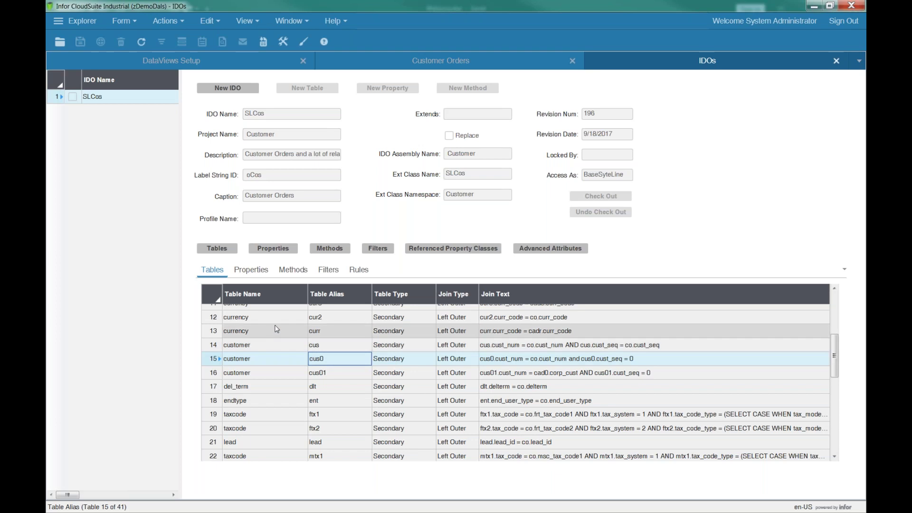
{"action": "left_click", "coordinate": [560, 360]}
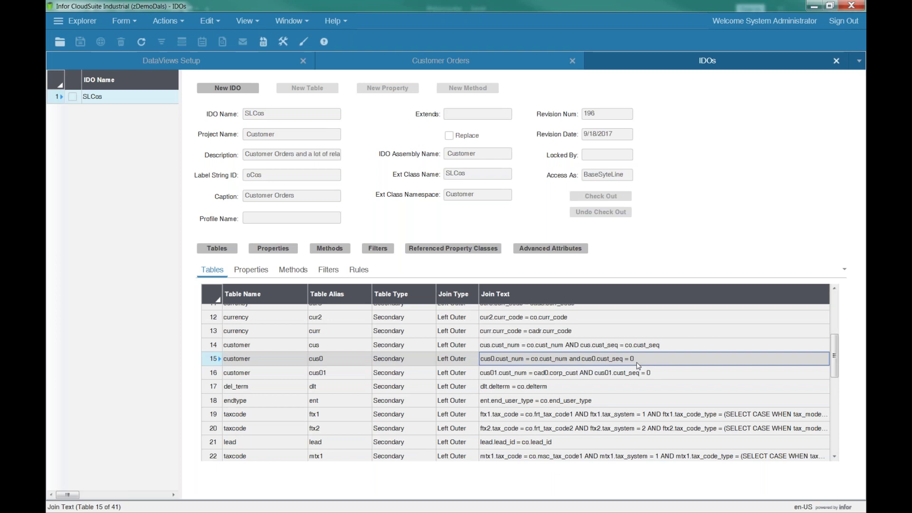
{"action": "left_click", "coordinate": [612, 349]}
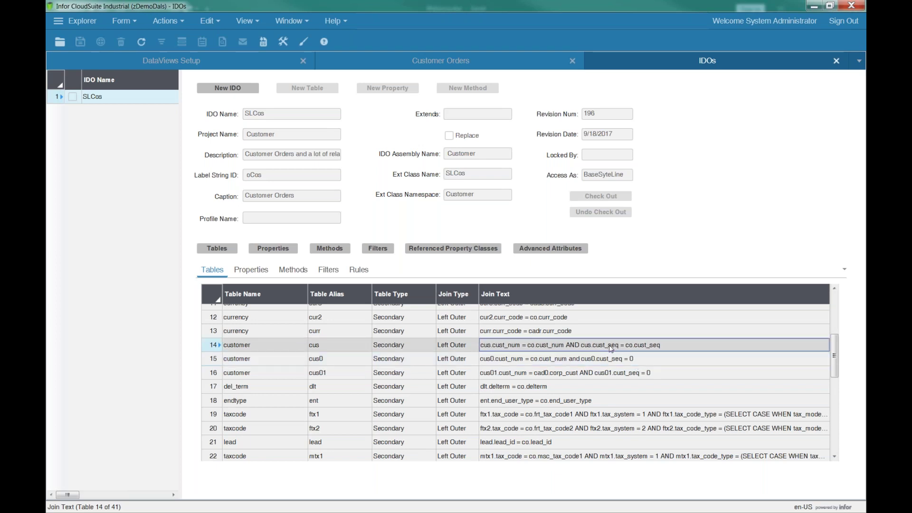
{"action": "left_click", "coordinate": [600, 375]}
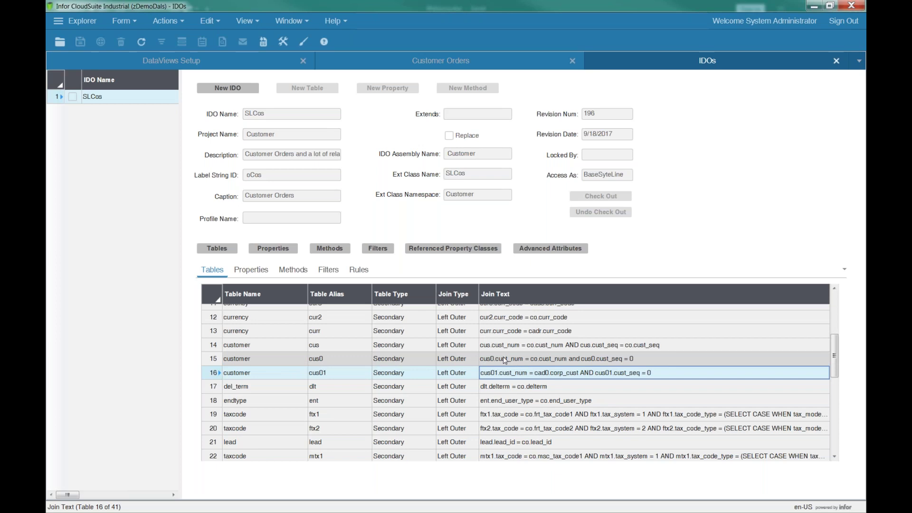
Examine the del_term table and the remaining joined tables of the SLCos IDO through whse.
{"action": "left_click", "coordinate": [264, 387]}
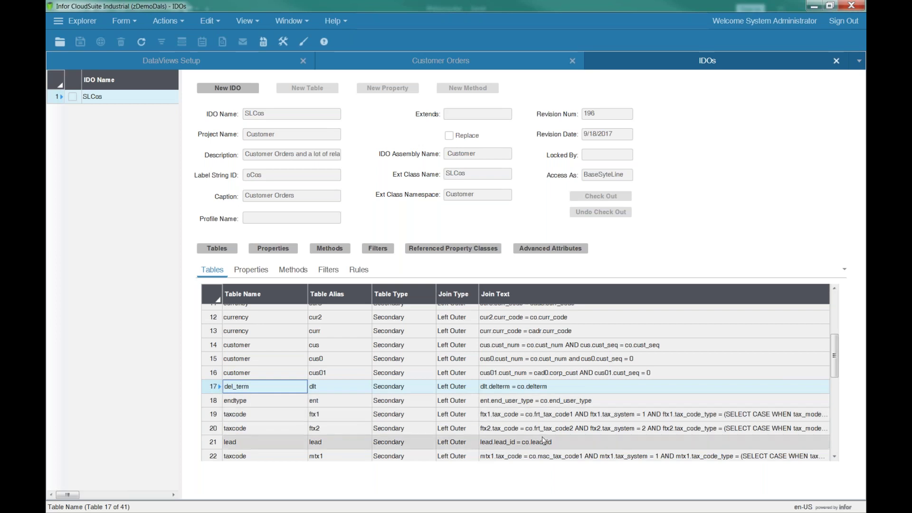
{"action": "scroll", "coordinate": [841, 372], "scroll_direction": "down", "scroll_amount": 2}
{"action": "scroll", "coordinate": [841, 373], "scroll_direction": "down", "scroll_amount": 3}
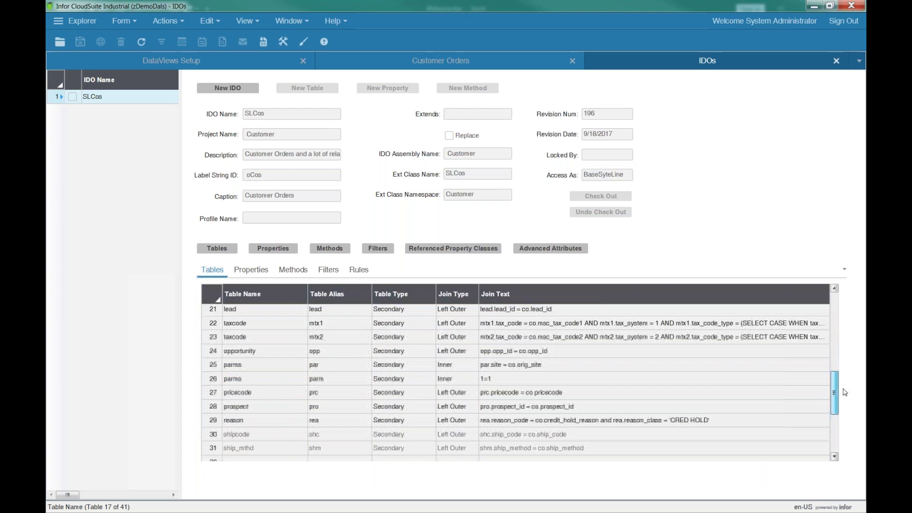
{"action": "scroll", "coordinate": [841, 391], "scroll_direction": "down", "scroll_amount": 2}
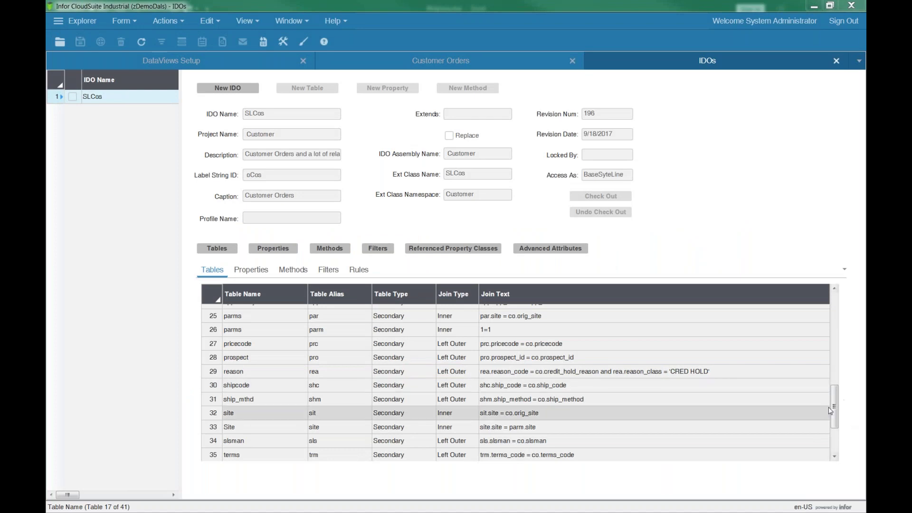
{"action": "scroll", "coordinate": [839, 420], "scroll_direction": "down", "scroll_amount": 2}
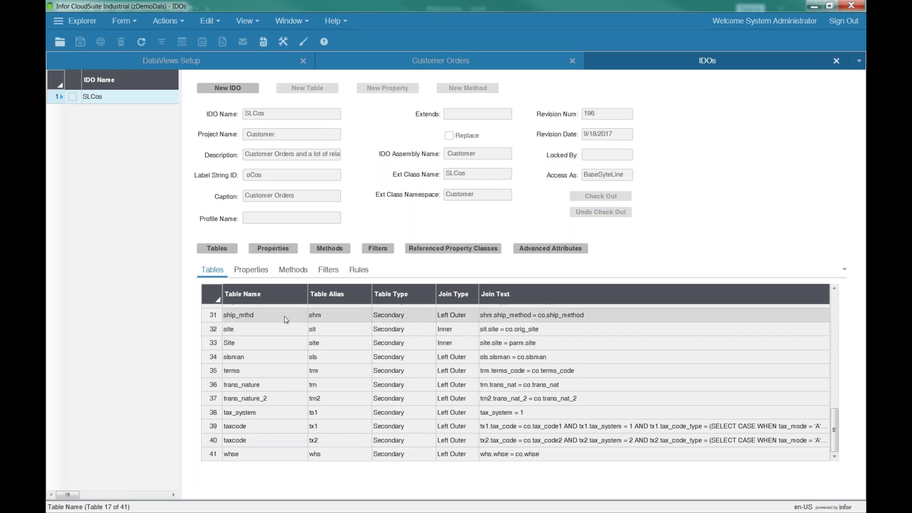
Open the linked IDO Properties form for SLCos and view the BillToCity, BillToEmailAddr and Cad0CorpCust properties.
{"action": "left_click", "coordinate": [279, 251]}
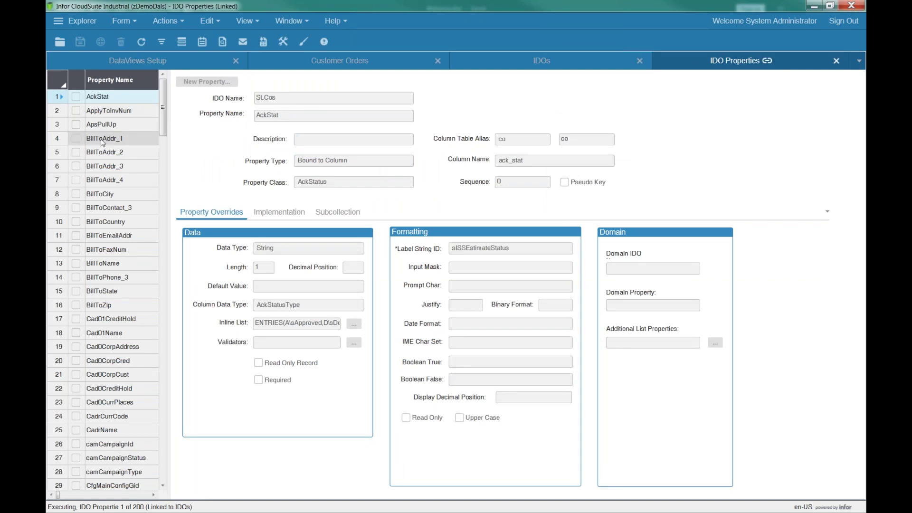
{"action": "left_click", "coordinate": [102, 194]}
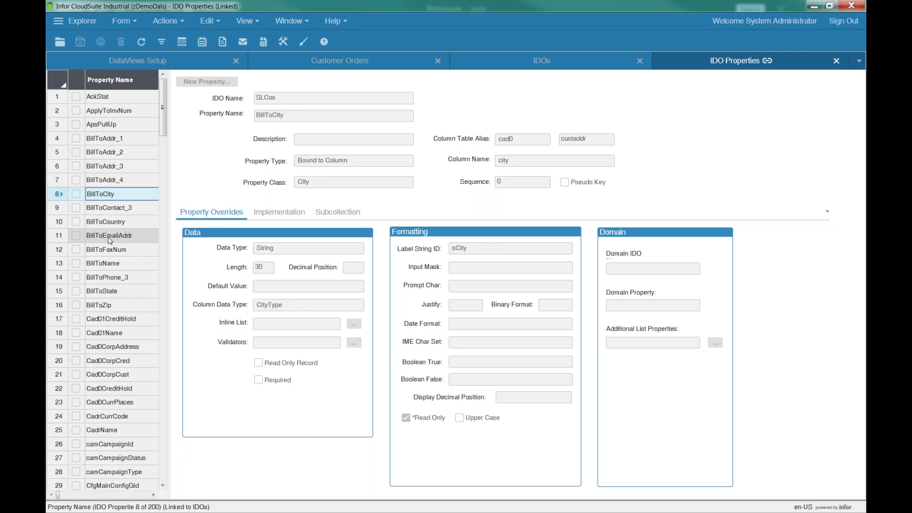
{"action": "left_click", "coordinate": [108, 237]}
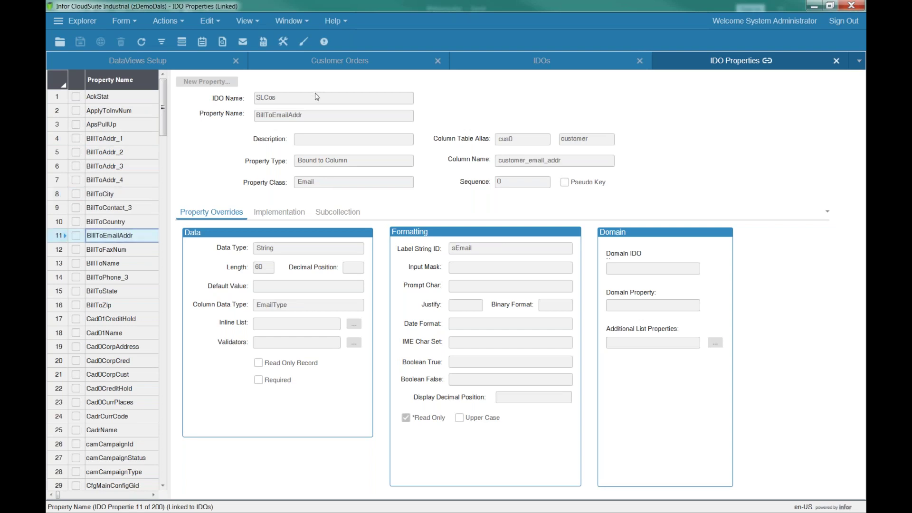
{"action": "left_click", "coordinate": [317, 113]}
{"action": "left_click", "coordinate": [104, 333]}
{"action": "left_click", "coordinate": [122, 378]}
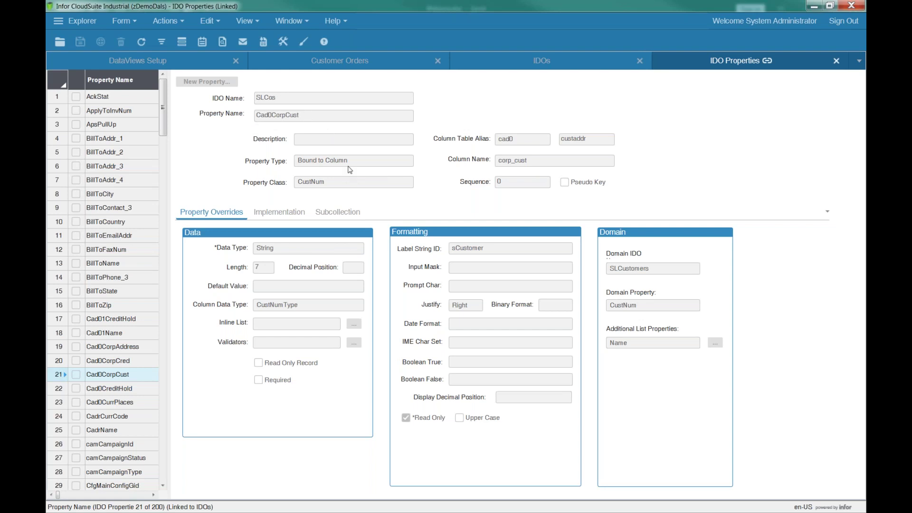
Examine the property type, property name, source table and column table alias of the Cad0CorpCust property.
{"action": "left_click", "coordinate": [362, 160]}
{"action": "left_click_drag", "start_coordinate": [310, 160], "coordinate": [259, 157]}
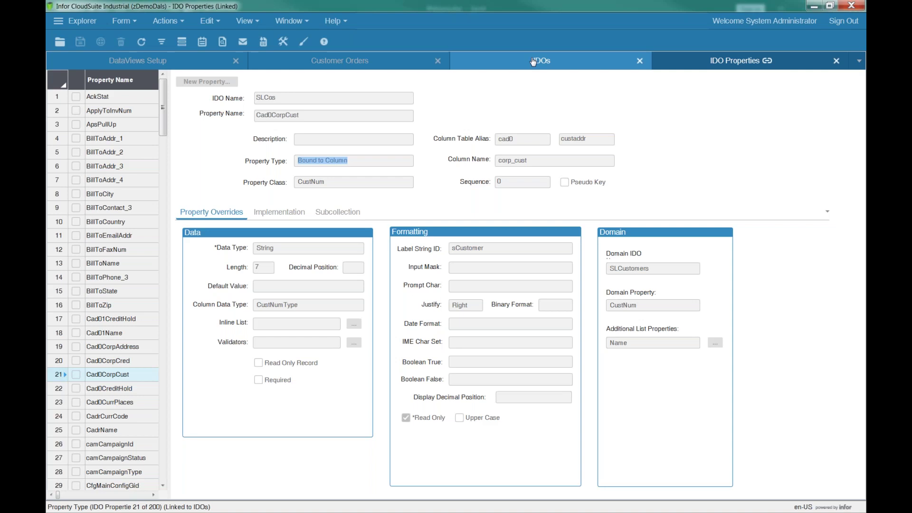
{"action": "left_click", "coordinate": [317, 115]}
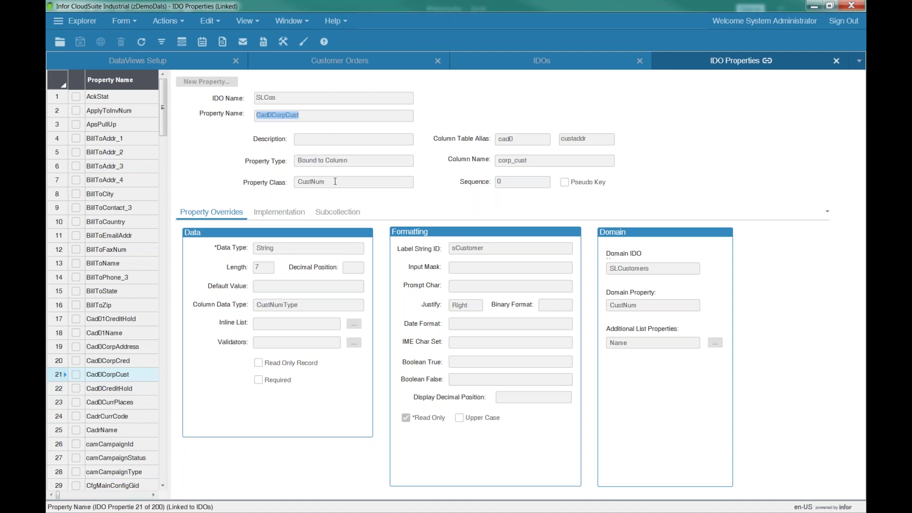
{"action": "left_click", "coordinate": [595, 139]}
{"action": "left_click", "coordinate": [507, 143]}
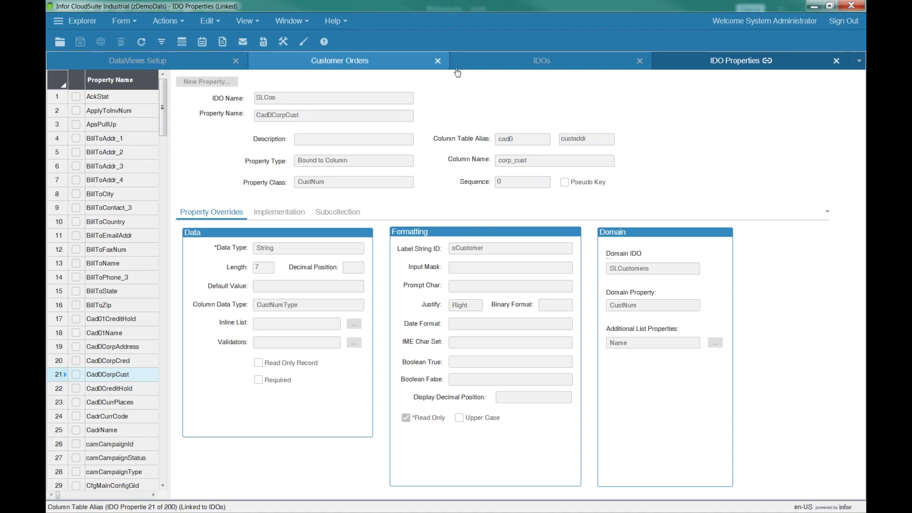
Check the join text of the cad0 alias among the SLCos tables on the IDOs form, then return to IDO Properties.
{"action": "left_click", "coordinate": [508, 68]}
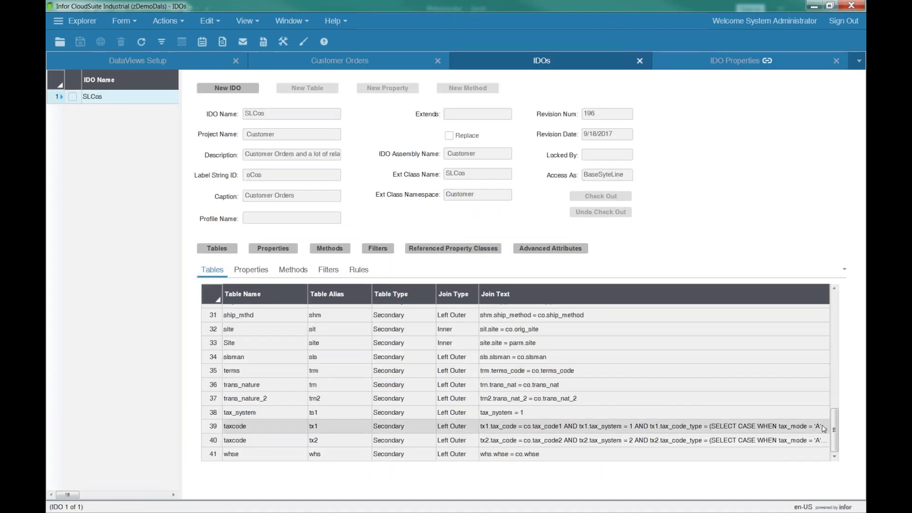
{"action": "left_click_drag", "start_coordinate": [834, 427], "coordinate": [834, 333]}
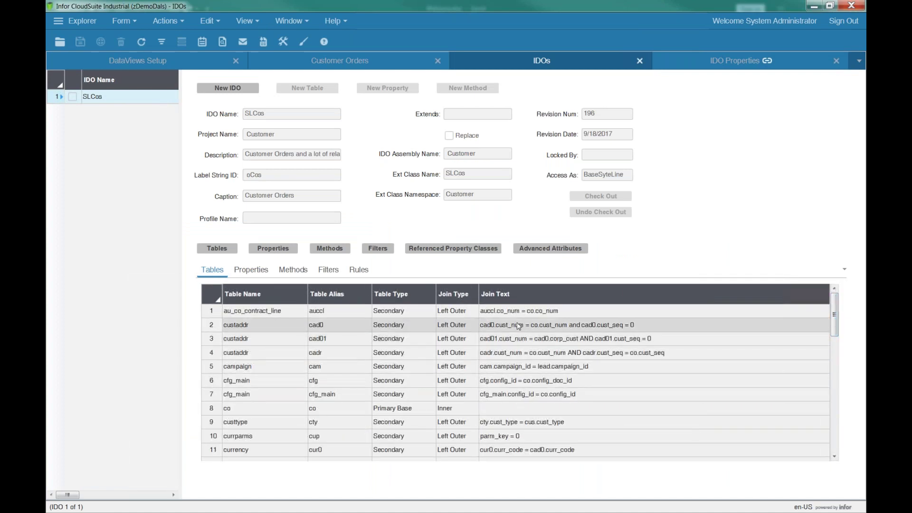
{"action": "left_click", "coordinate": [551, 330]}
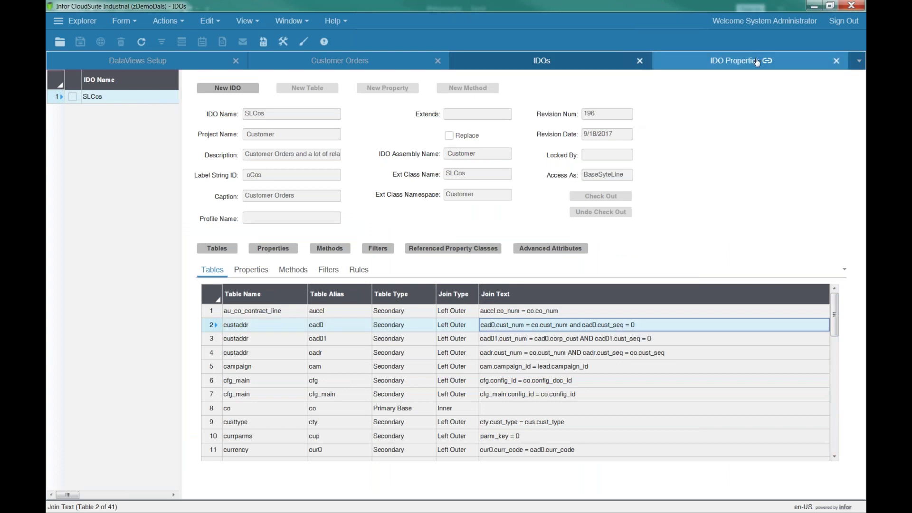
{"action": "left_click", "coordinate": [737, 59]}
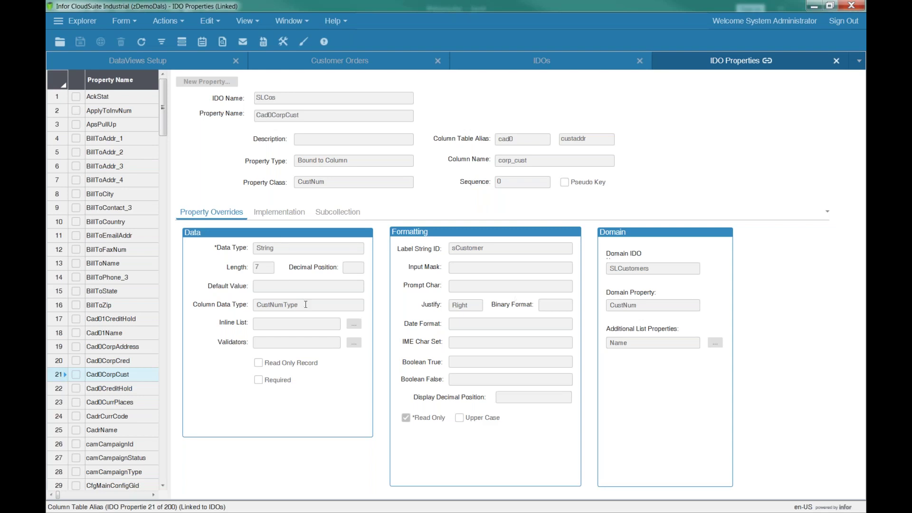
View the BillToEmailAddr and Cad0CorpCred property details and close the IDO Properties form.
{"action": "left_click", "coordinate": [110, 236]}
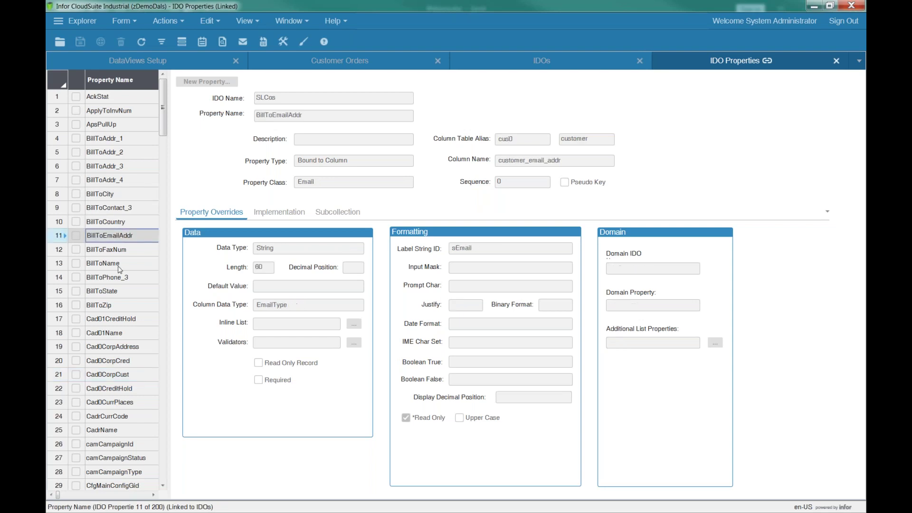
{"action": "left_click", "coordinate": [111, 362]}
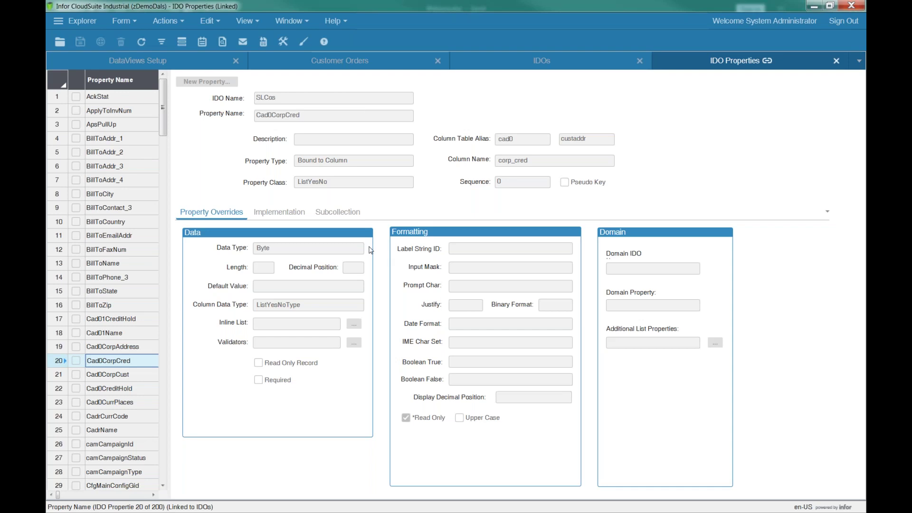
{"action": "left_click", "coordinate": [836, 61]}
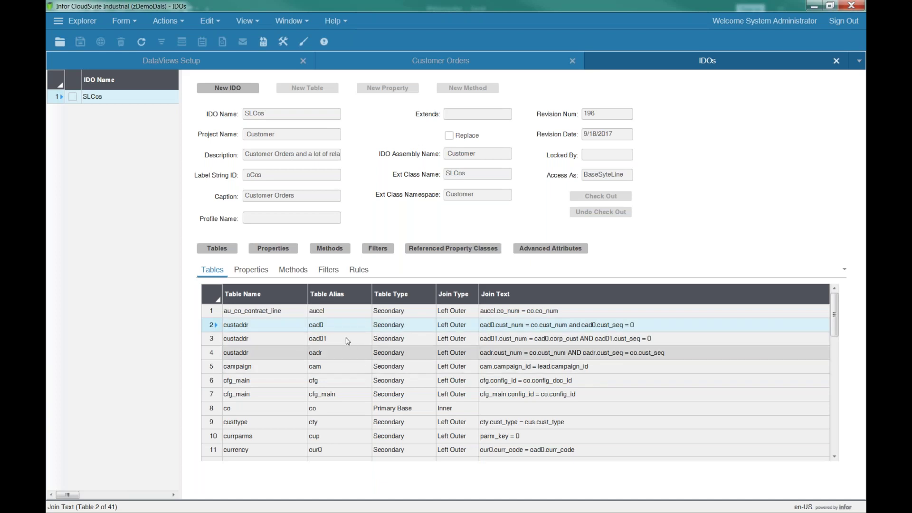
{"action": "left_click", "coordinate": [228, 88]}
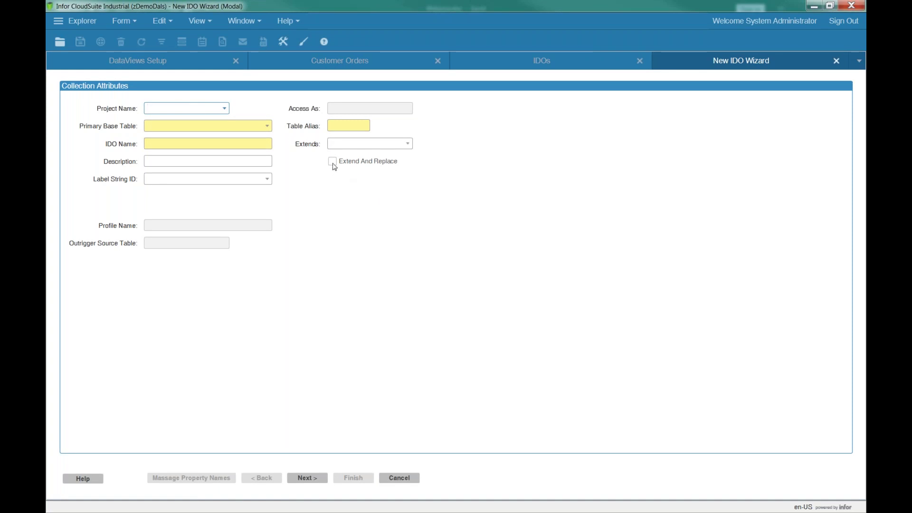
{"action": "left_click", "coordinate": [333, 162]}
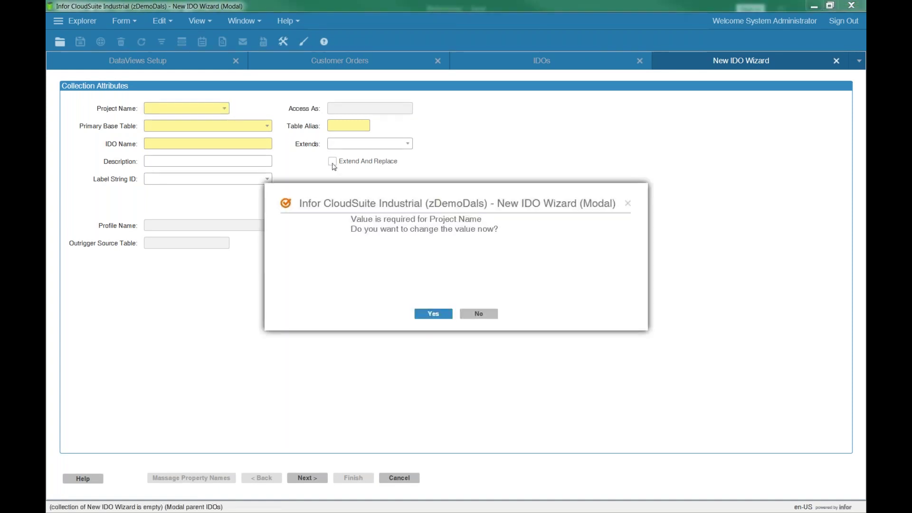
{"action": "left_click", "coordinate": [479, 314]}
{"action": "left_click", "coordinate": [200, 106]}
{"action": "left_click", "coordinate": [225, 109]}
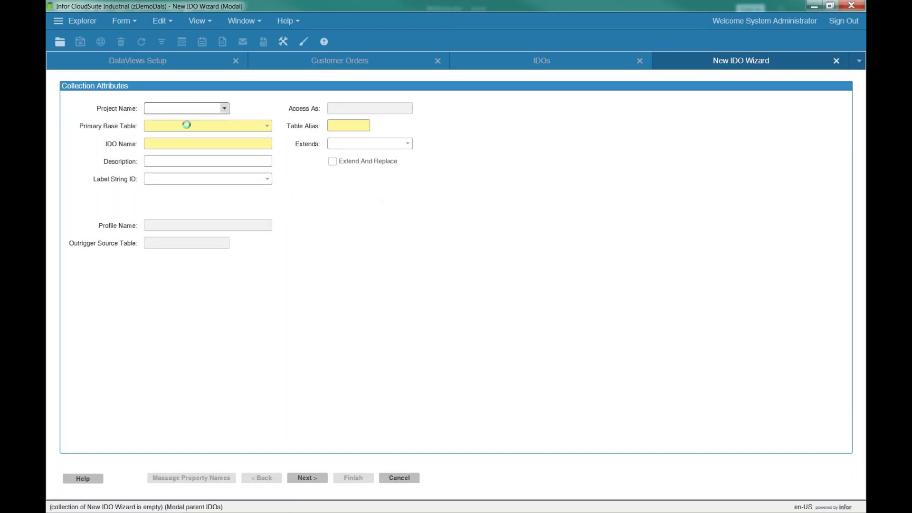
{"action": "left_click", "coordinate": [183, 109]}
{"action": "type", "text": "2"}
{"action": "key", "text": "BackSpace"}
{"action": "left_click", "coordinate": [837, 64]}
{"action": "left_click", "coordinate": [473, 256]}
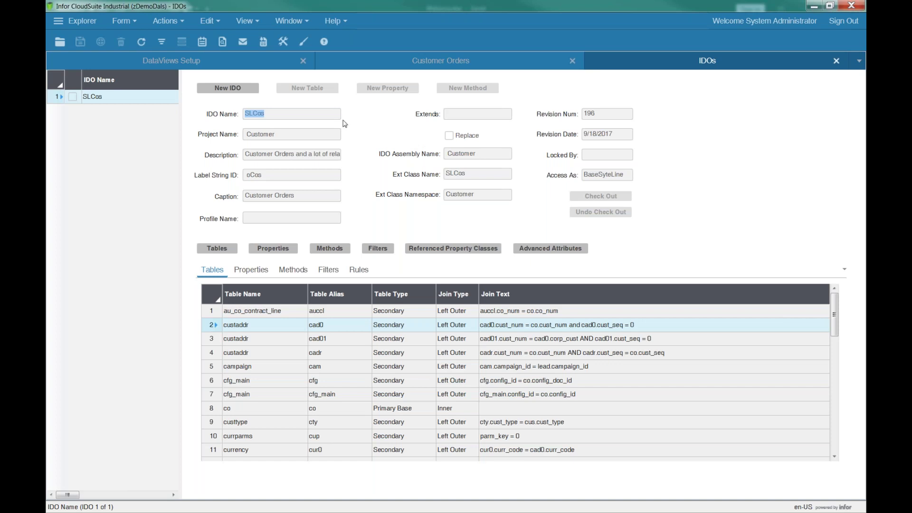
Close the IDOs form and return to the DataViews Setup form for New Customer Info.
{"action": "left_click", "coordinate": [292, 115]}
{"action": "left_click", "coordinate": [836, 61]}
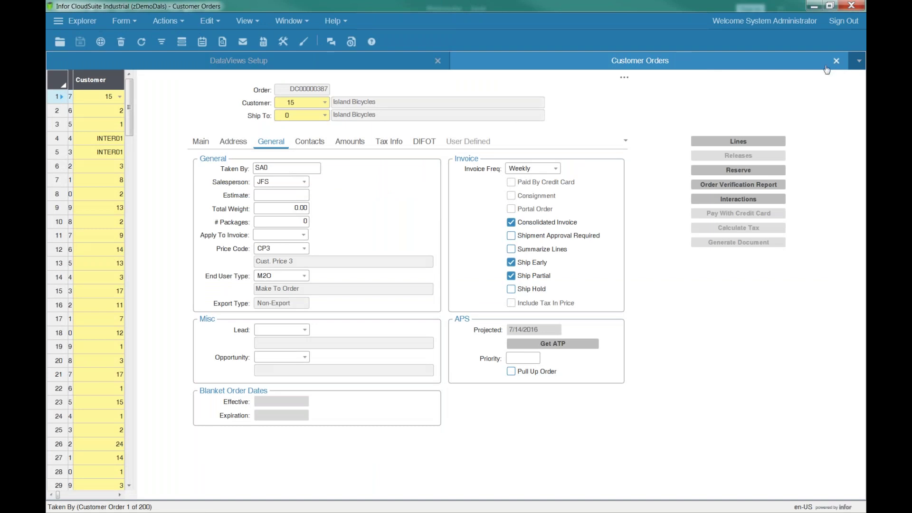
{"action": "left_click", "coordinate": [285, 168]}
{"action": "left_click", "coordinate": [272, 64]}
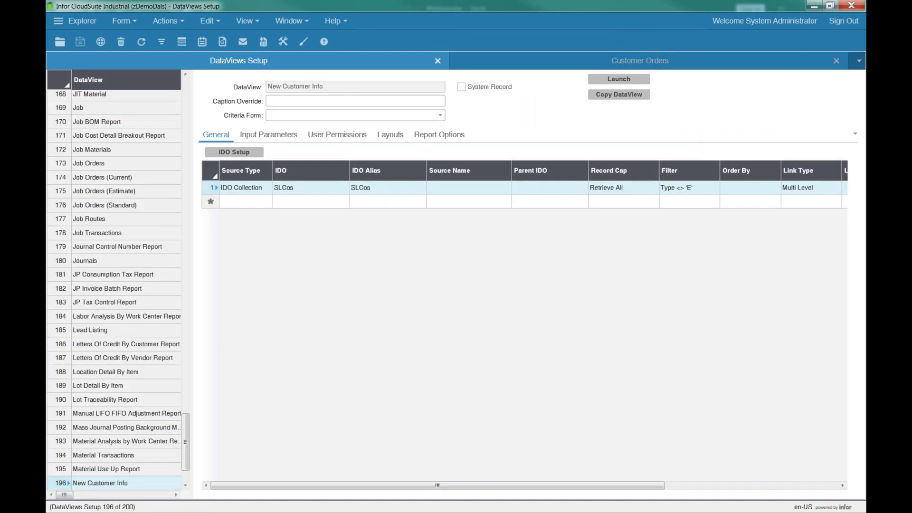
Open the DataView IDO setup for SLCos, try selecting the Cus0CustType property, and close the setup form.
{"action": "left_click", "coordinate": [257, 190]}
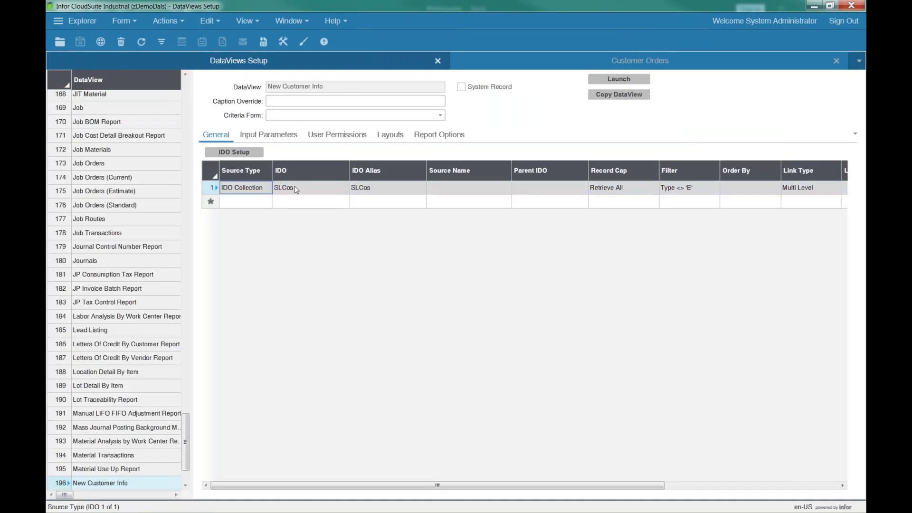
{"action": "left_click", "coordinate": [235, 154]}
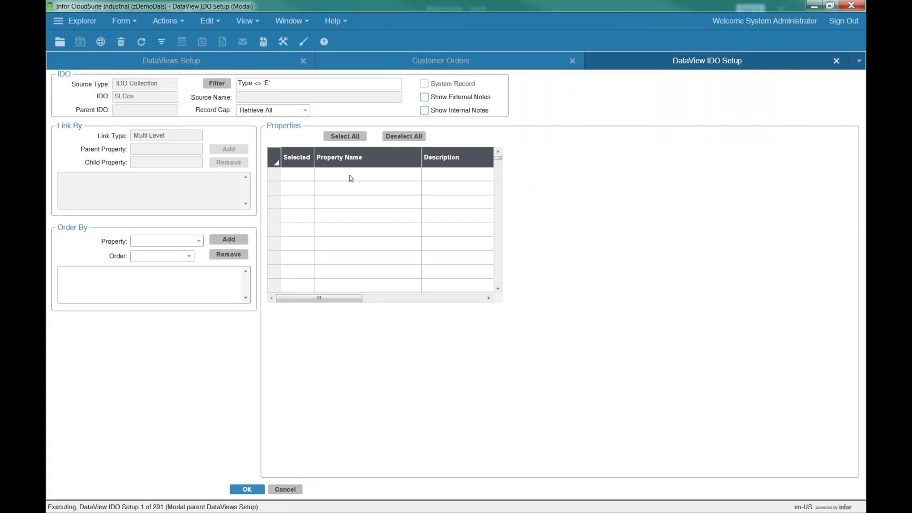
{"action": "left_click_drag", "start_coordinate": [846, 173], "coordinate": [854, 239]}
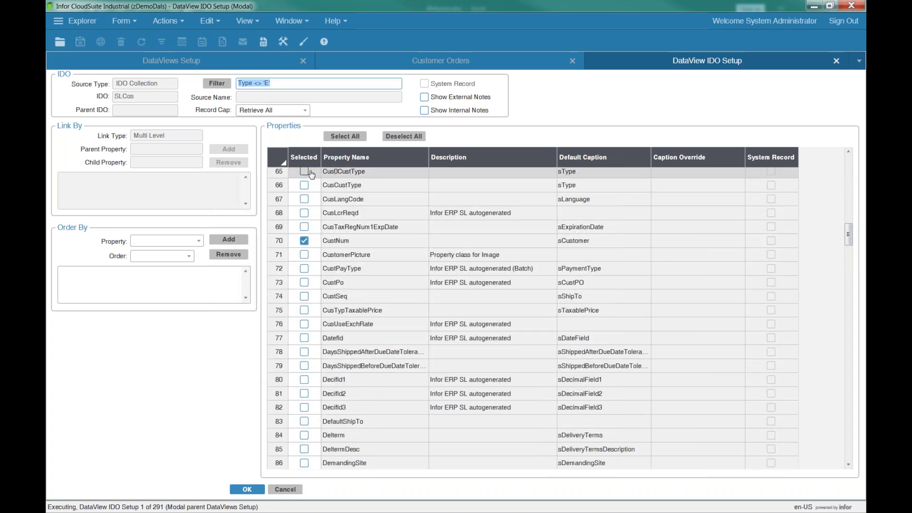
{"action": "left_click", "coordinate": [308, 173]}
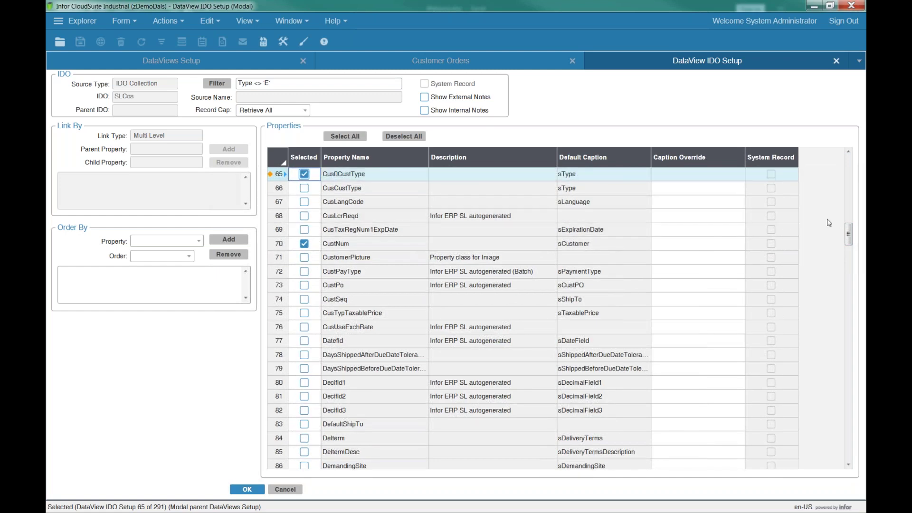
{"action": "mouse_move", "coordinate": [850, 236]}
{"action": "left_mouse_down"}
{"action": "mouse_move", "coordinate": [848, 214]}
{"action": "mouse_move", "coordinate": [850, 255]}
{"action": "left_mouse_up"}
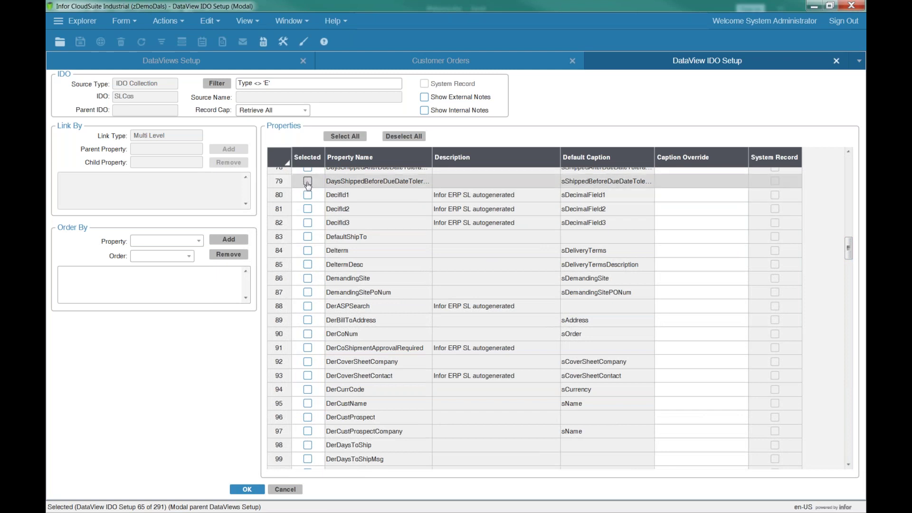
{"action": "left_click", "coordinate": [837, 61]}
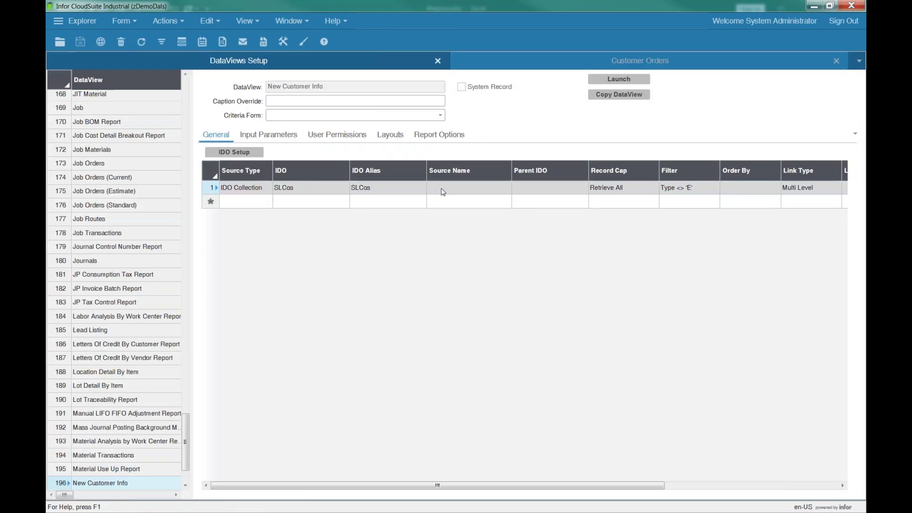
{"action": "left_click", "coordinate": [442, 191]}
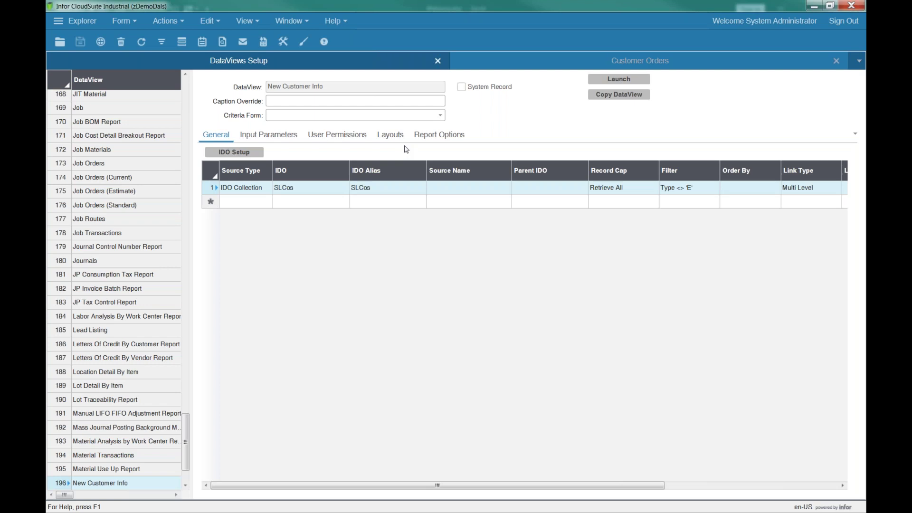
Inspect the primary collection and the data binding of the APS Projected date field on the Customer Orders form in design mode.
{"action": "left_click", "coordinate": [430, 185]}
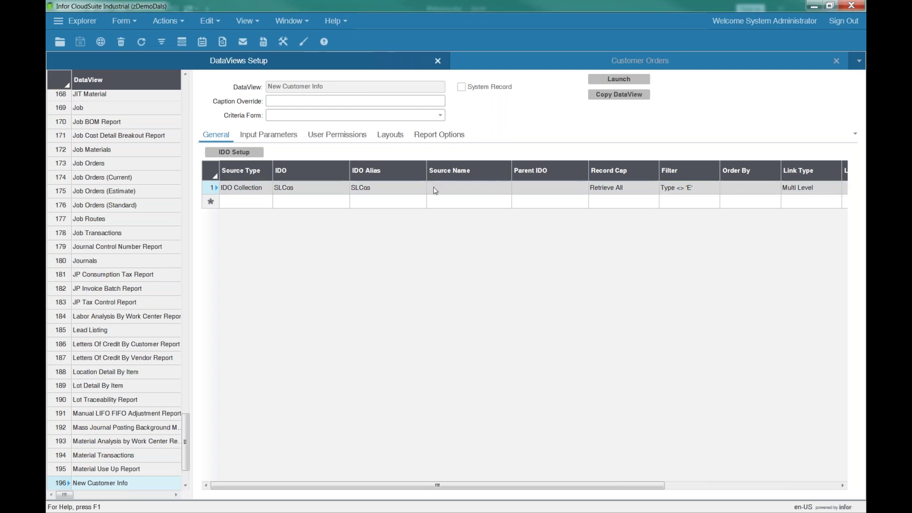
{"action": "left_click", "coordinate": [369, 192]}
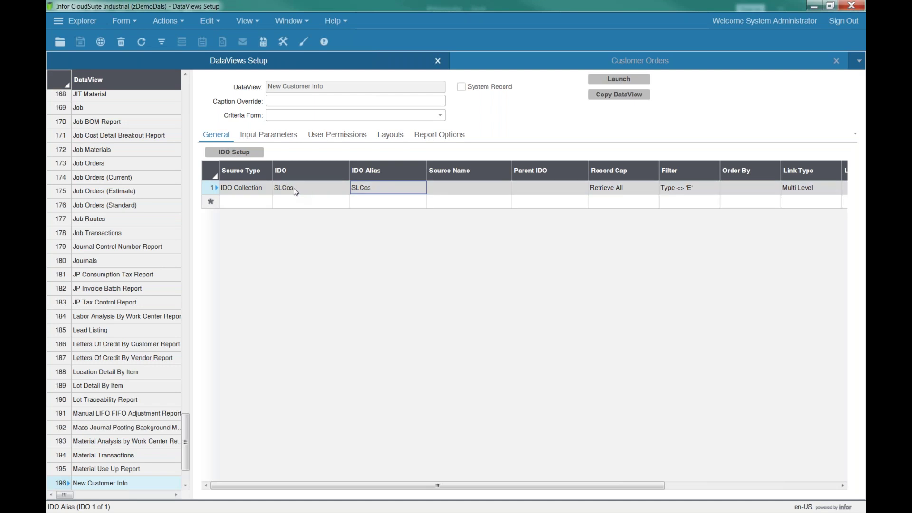
{"action": "left_click", "coordinate": [628, 61]}
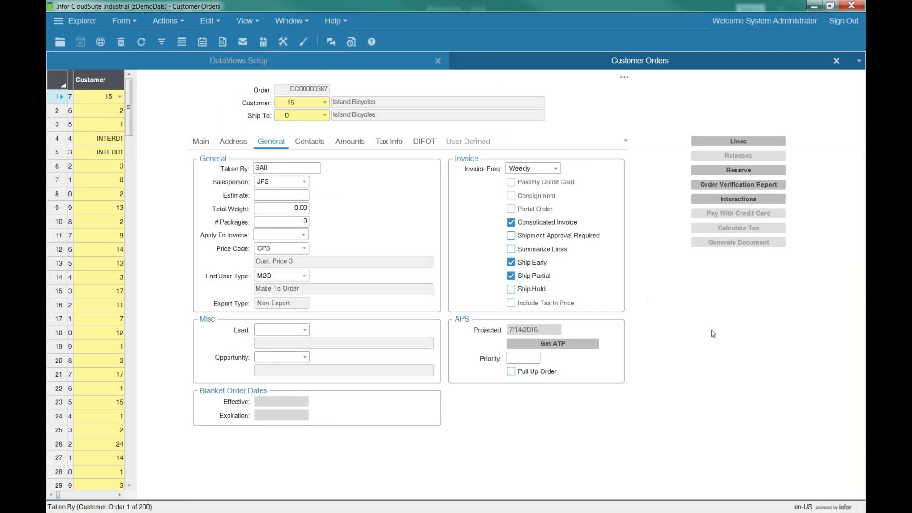
{"action": "left_click", "coordinate": [491, 333]}
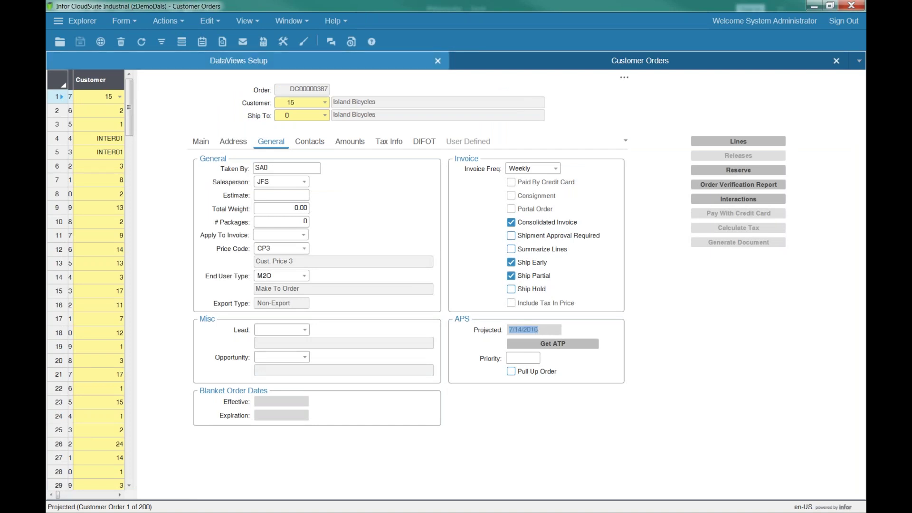
{"action": "left_click", "coordinate": [304, 42]}
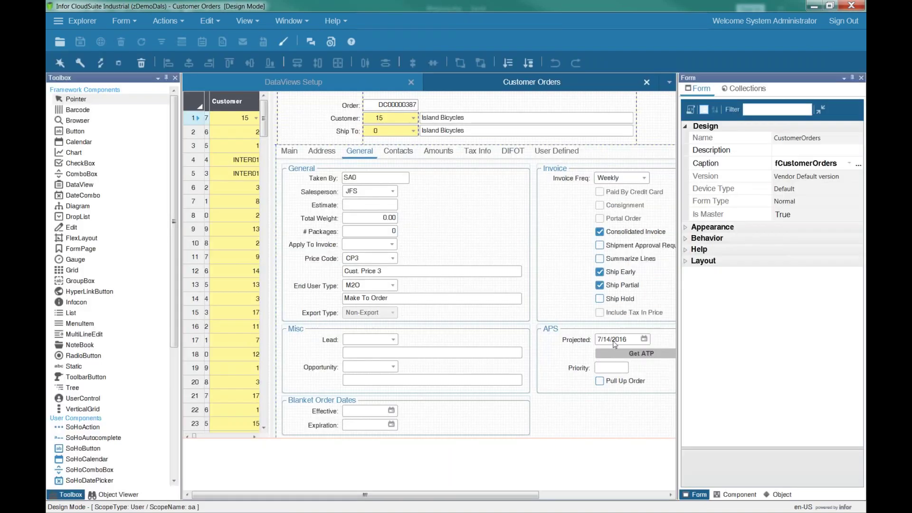
{"action": "left_click", "coordinate": [615, 343]}
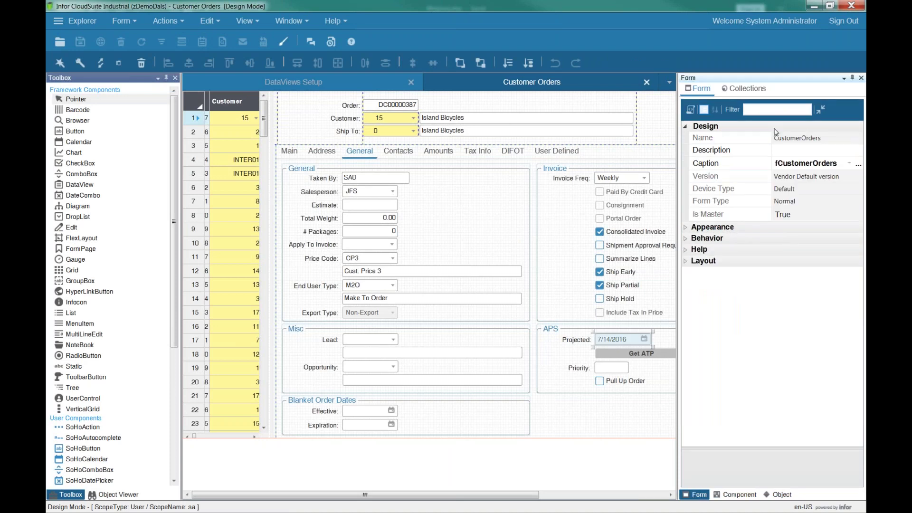
{"action": "left_click", "coordinate": [744, 88]}
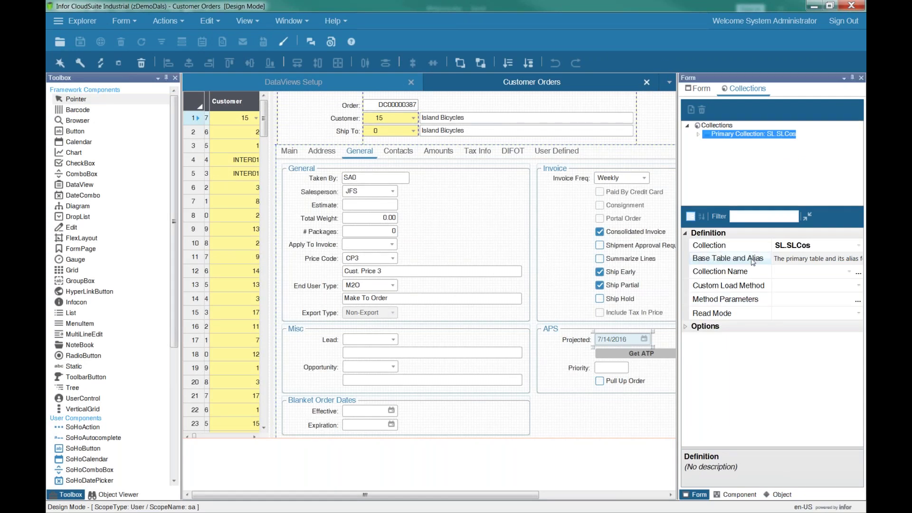
{"action": "left_click", "coordinate": [736, 494]}
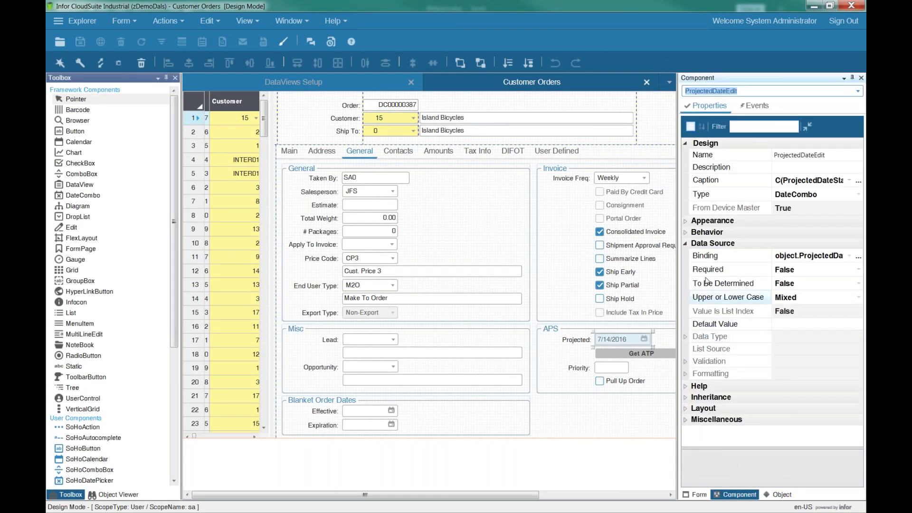
{"action": "left_click", "coordinate": [816, 256]}
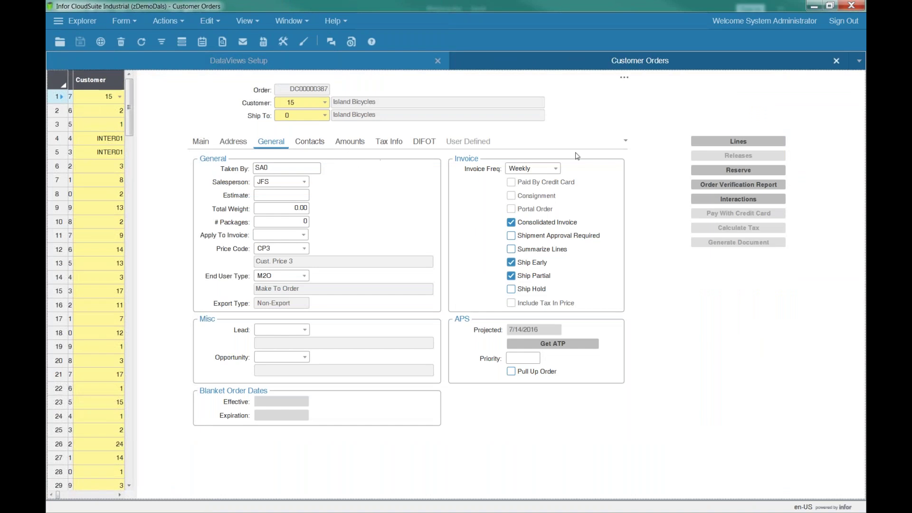
Open the lines of the current customer order and view the line's item, General and Shipping details.
{"action": "left_click", "coordinate": [739, 141]}
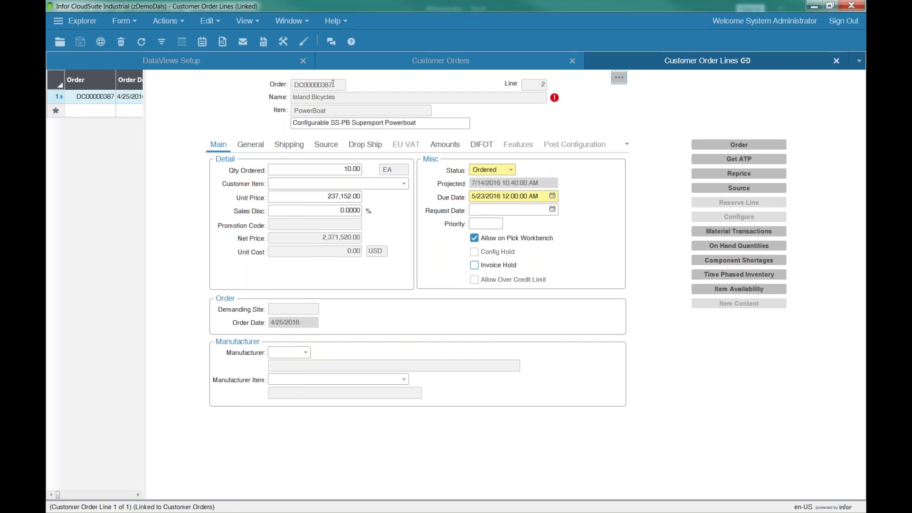
{"action": "left_click", "coordinate": [335, 113]}
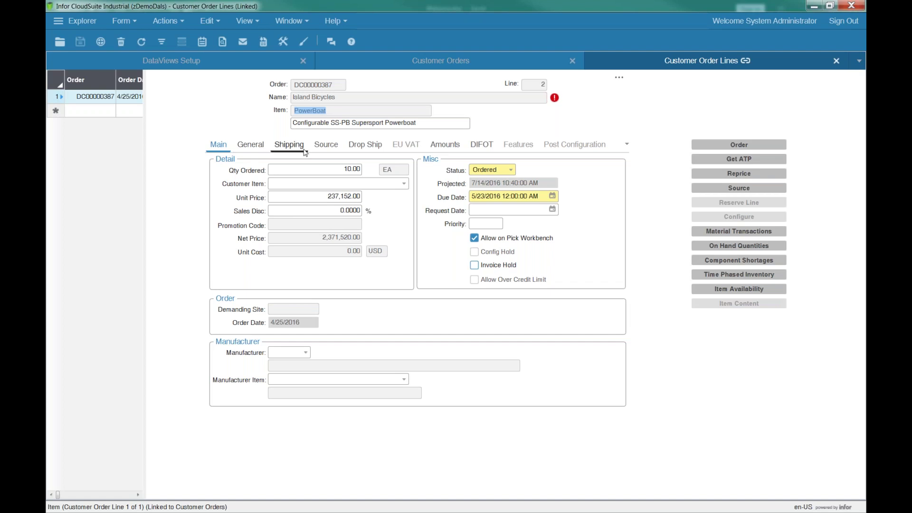
{"action": "left_click", "coordinate": [247, 144]}
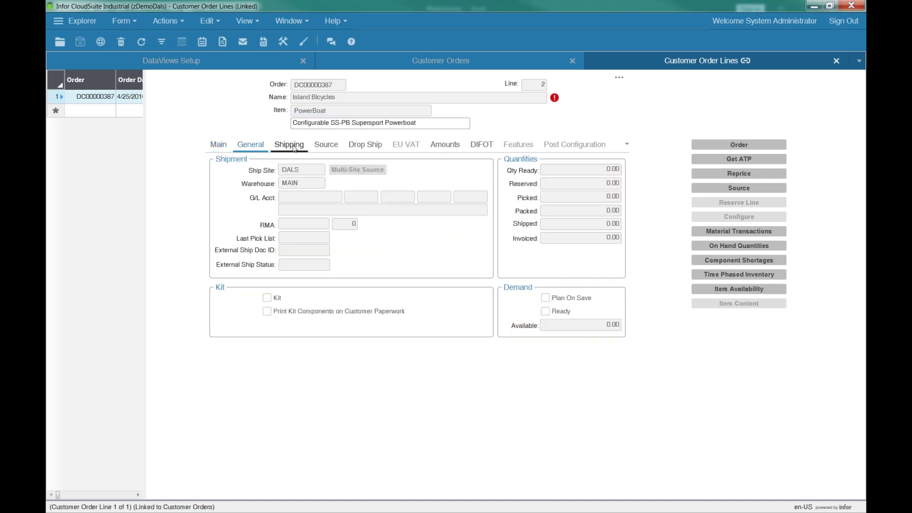
{"action": "left_click", "coordinate": [290, 144]}
{"action": "left_click", "coordinate": [250, 145]}
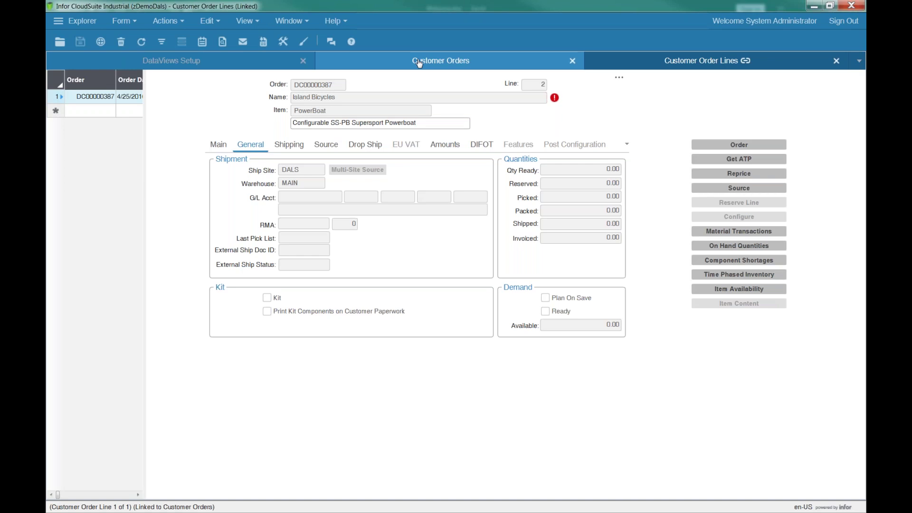
Add a second IDO Collection row for SLCoitems to the New Customer Info DataView in DataViews Setup.
{"action": "left_click", "coordinate": [231, 62]}
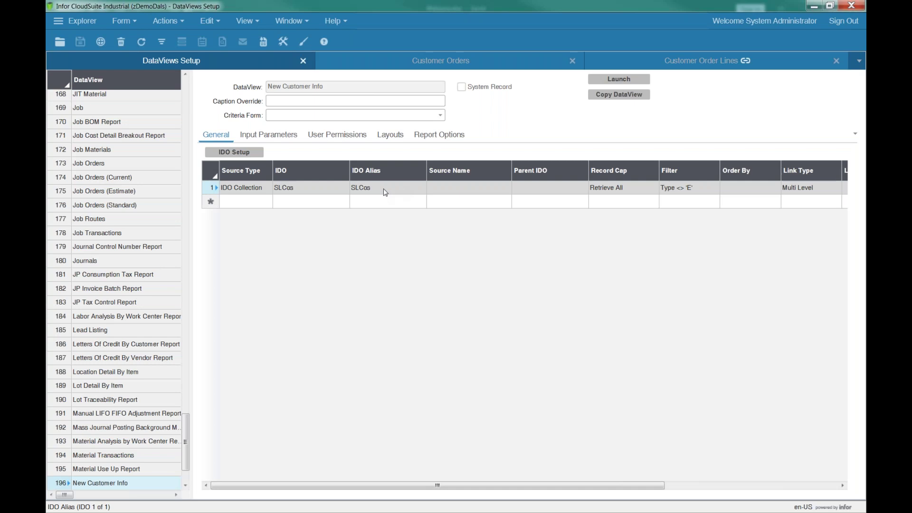
{"action": "left_click", "coordinate": [241, 202]}
{"action": "left_click", "coordinate": [317, 200]}
{"action": "left_click", "coordinate": [345, 201]}
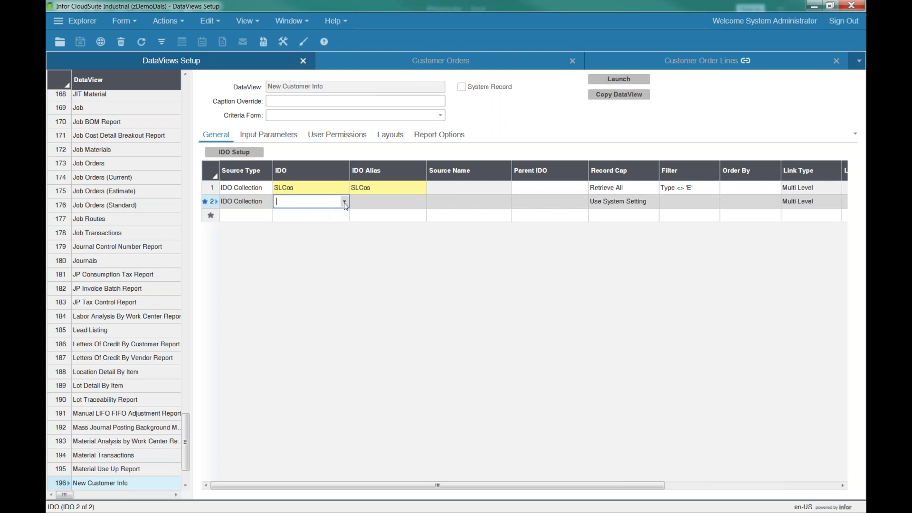
{"action": "left_click", "coordinate": [344, 201]}
{"action": "type", "text": "slcoitemAlls"}
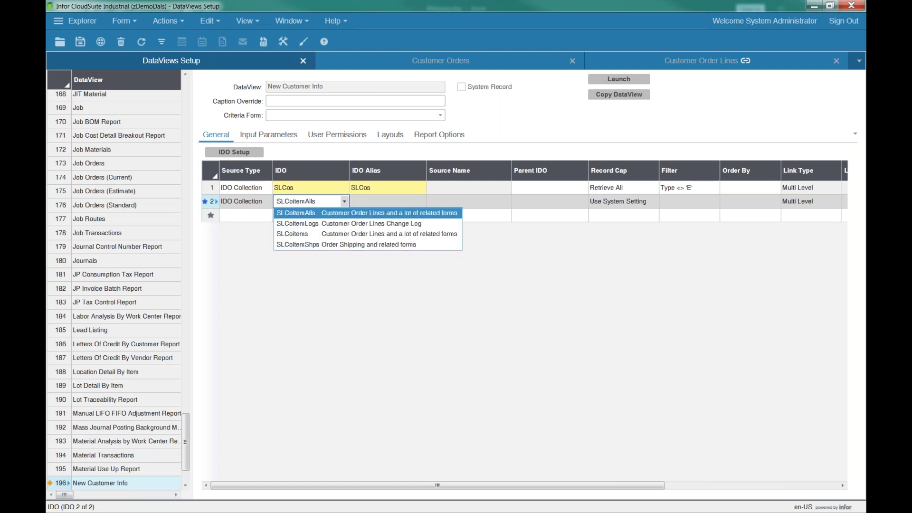
{"action": "left_click", "coordinate": [332, 234]}
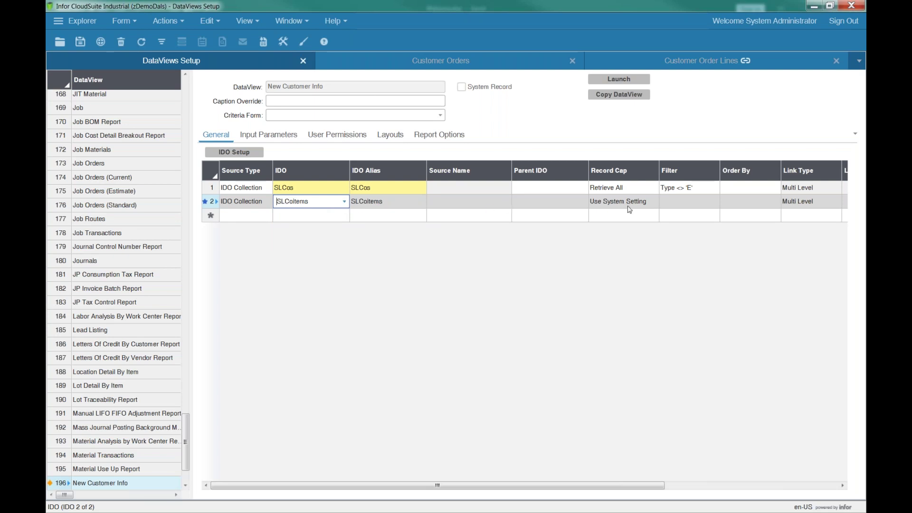
Set the SLCoitems row's record cap to Retrieve All and dismiss the parent IDO message.
{"action": "left_click", "coordinate": [645, 205]}
{"action": "left_click", "coordinate": [654, 202]}
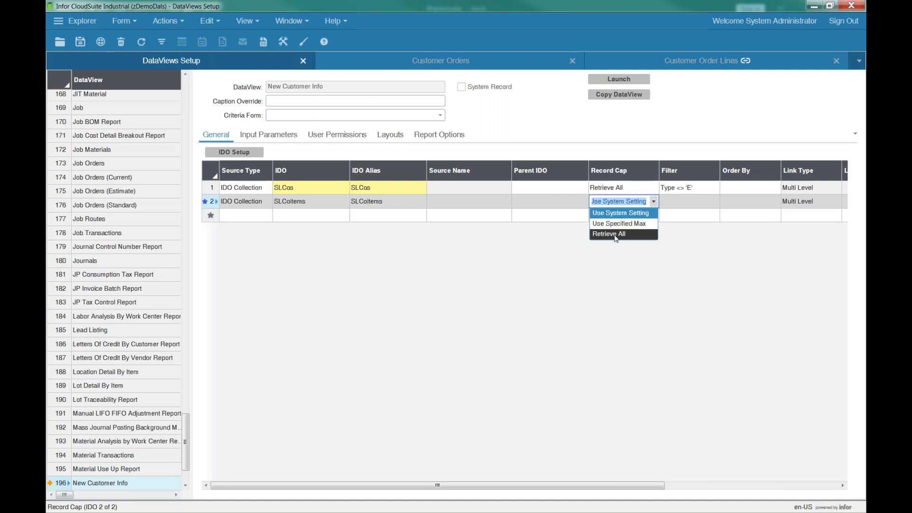
{"action": "left_click", "coordinate": [616, 235]}
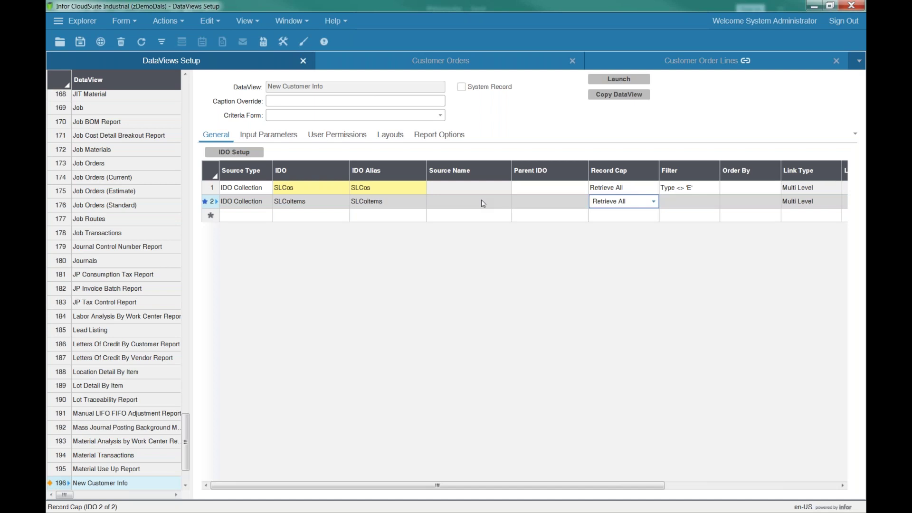
{"action": "left_click", "coordinate": [450, 195]}
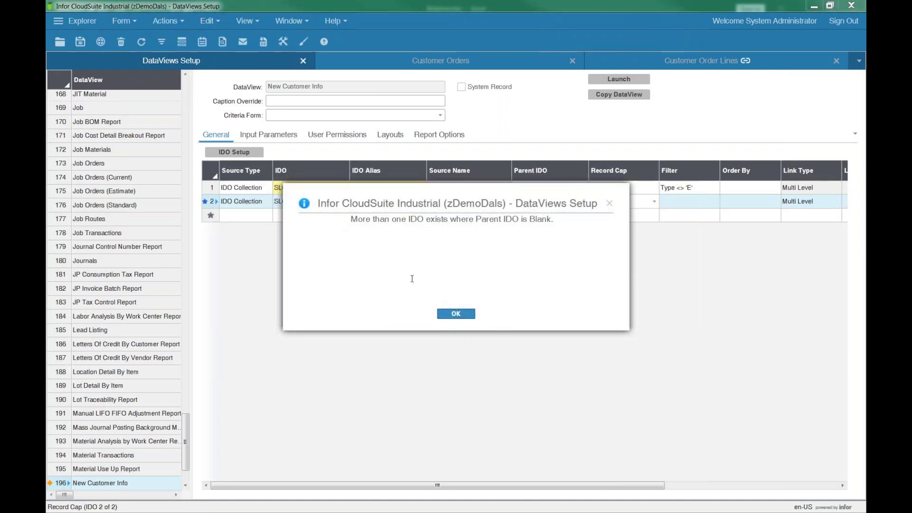
{"action": "left_click", "coordinate": [456, 314]}
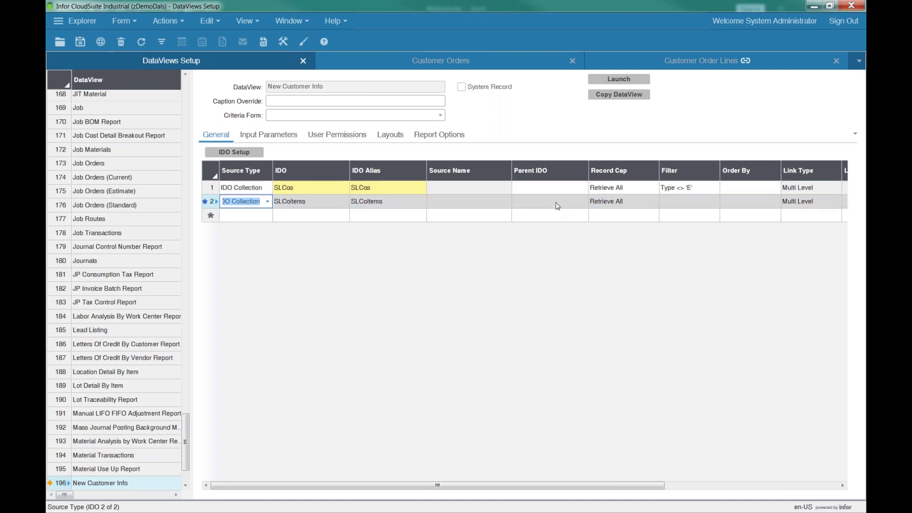
Set the Parent IDO of the SLCoitems row to SLCos.
{"action": "left_click", "coordinate": [574, 188]}
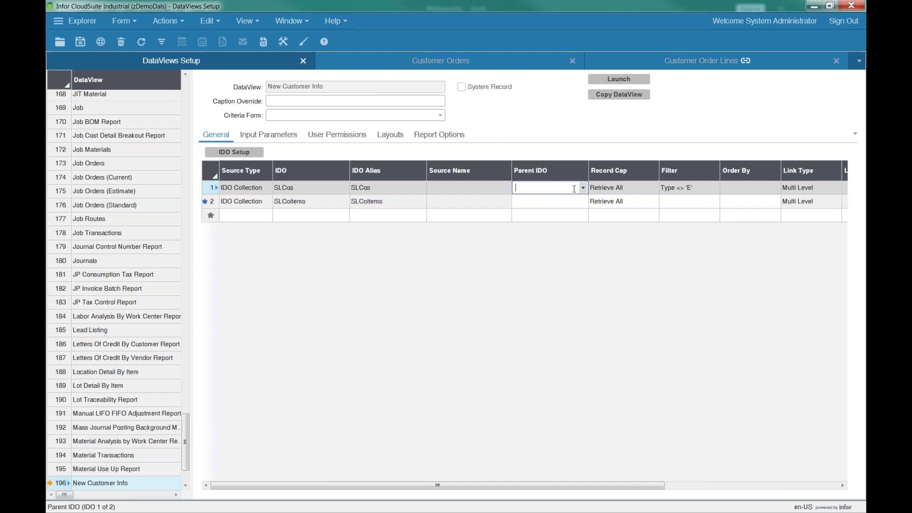
{"action": "left_click", "coordinate": [577, 201]}
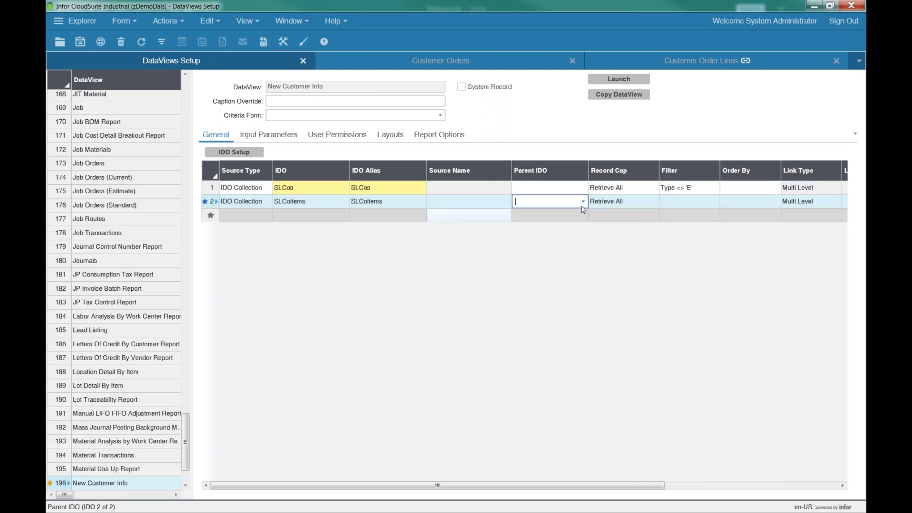
{"action": "left_click", "coordinate": [583, 203]}
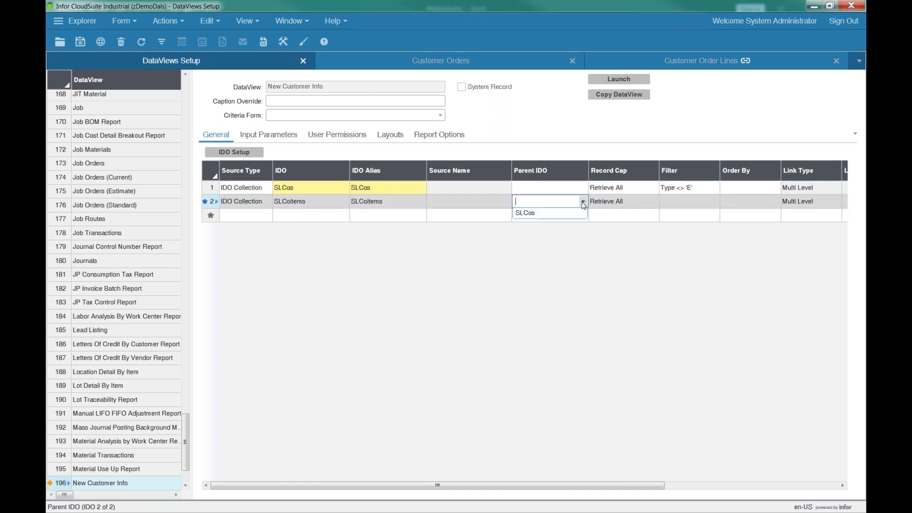
{"action": "left_click", "coordinate": [525, 214]}
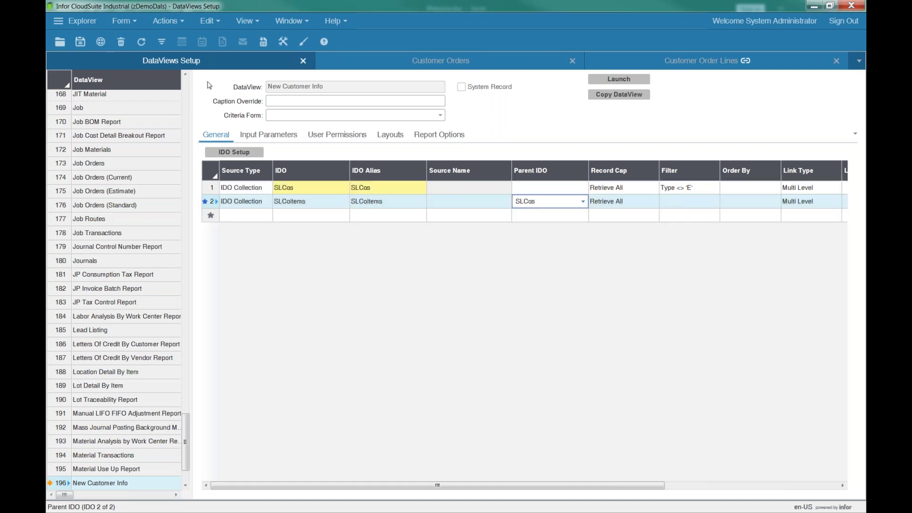
Save the New Customer Info DataView, and launch it to view the results before closing them.
{"action": "left_click", "coordinate": [78, 46]}
{"action": "left_click", "coordinate": [628, 79]}
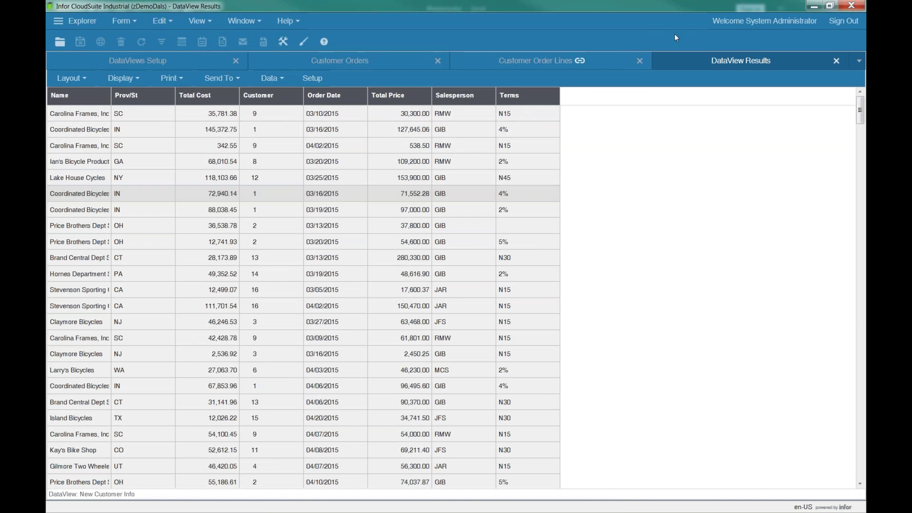
{"action": "left_click", "coordinate": [837, 60]}
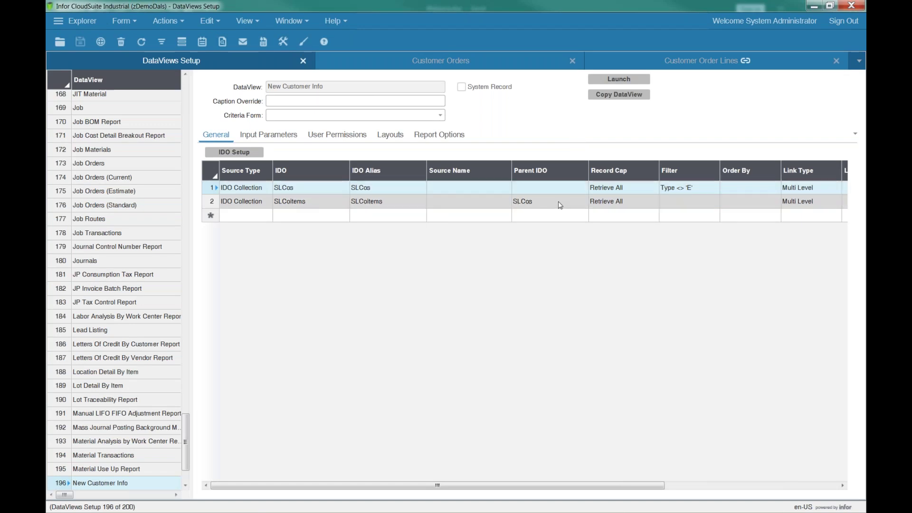
Open the IDO setup of the SLCoitems row and select the CustNum property.
{"action": "left_click", "coordinate": [250, 205]}
{"action": "left_click", "coordinate": [236, 155]}
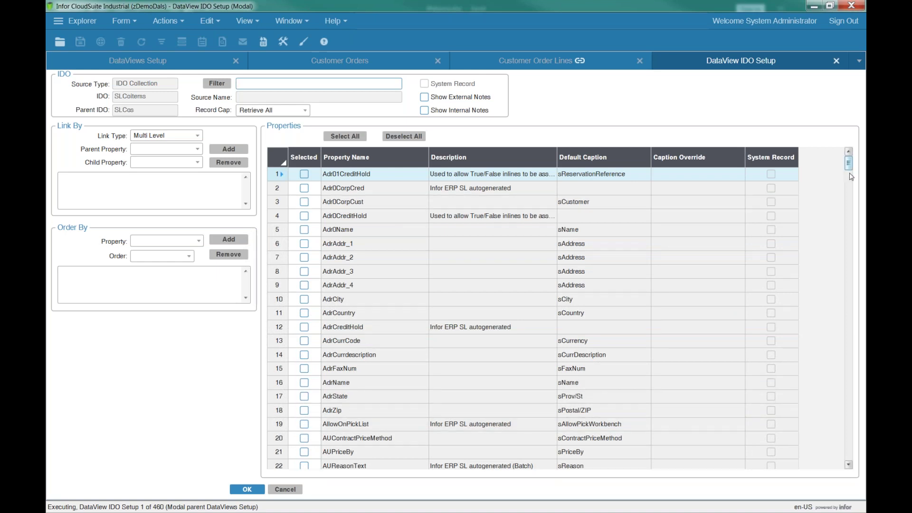
{"action": "left_click", "coordinate": [853, 213]}
{"action": "left_click", "coordinate": [853, 213]}
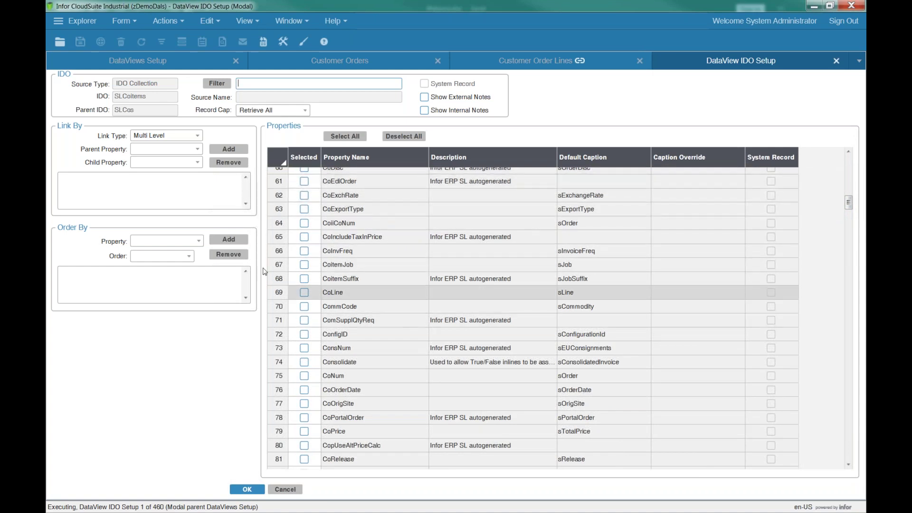
{"action": "left_click", "coordinate": [851, 224]}
{"action": "left_click", "coordinate": [851, 225]}
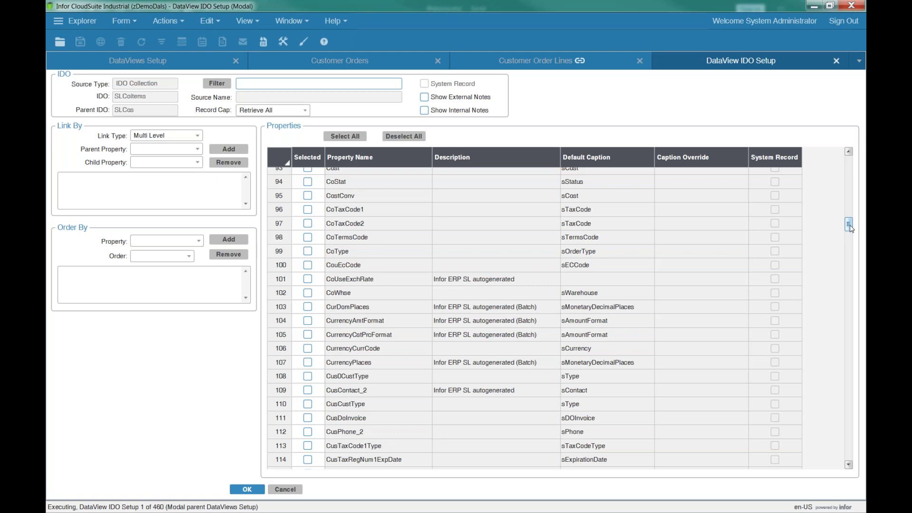
{"action": "left_click_drag", "start_coordinate": [852, 228], "coordinate": [851, 241]}
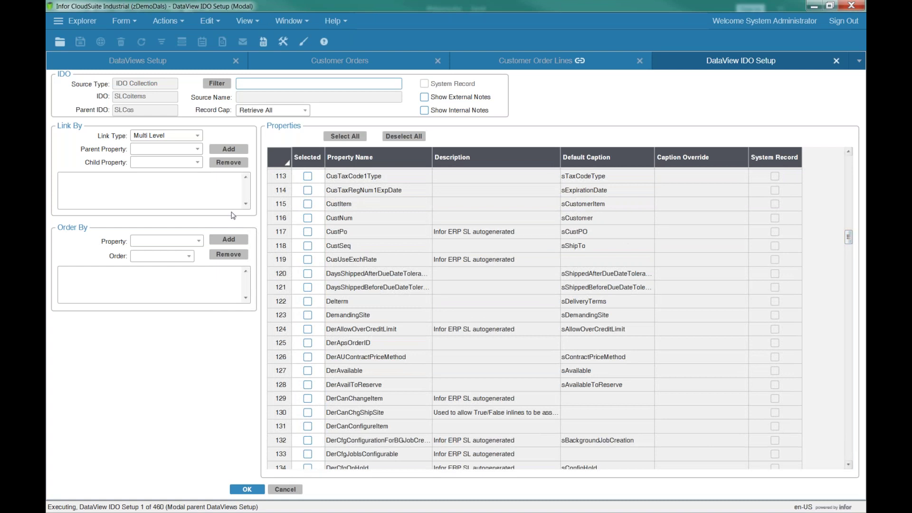
{"action": "left_click", "coordinate": [307, 218]}
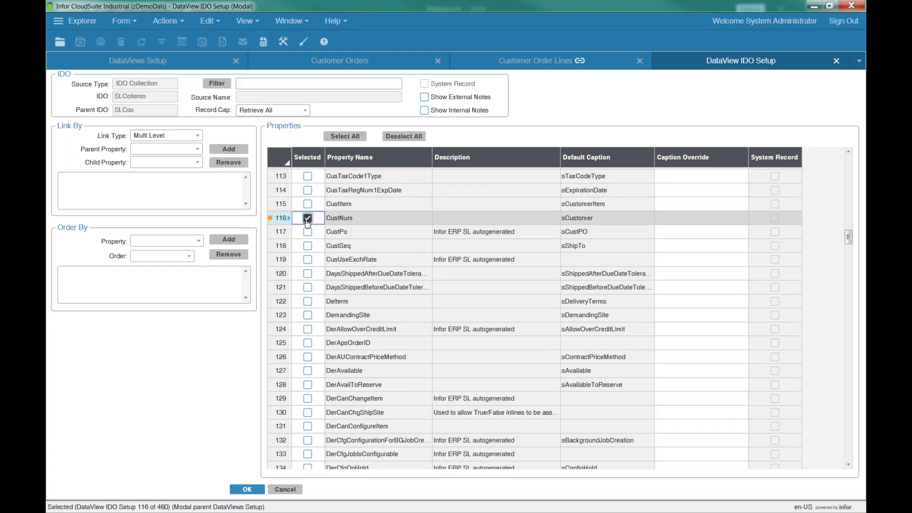
Add the Item property to the SLCoitems selection and accept the IDO setup.
{"action": "left_click_drag", "start_coordinate": [848, 238], "coordinate": [859, 336]}
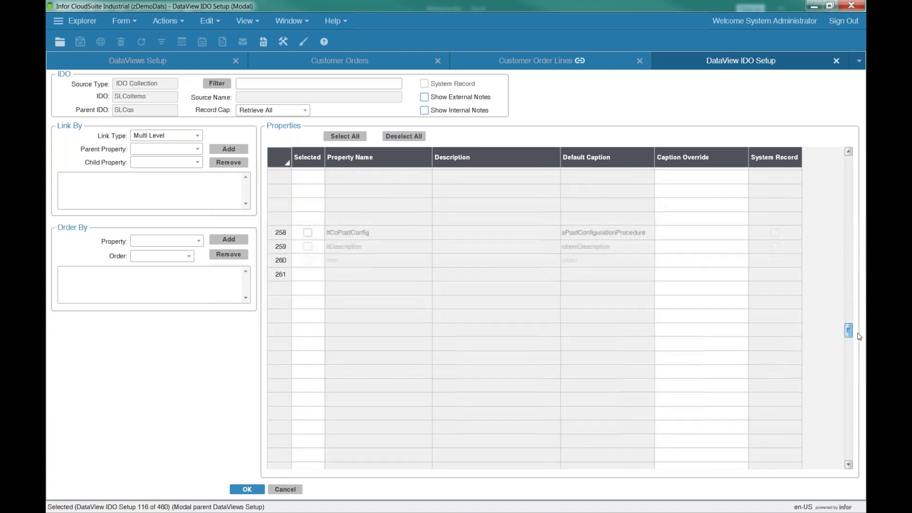
{"action": "left_click", "coordinate": [307, 260]}
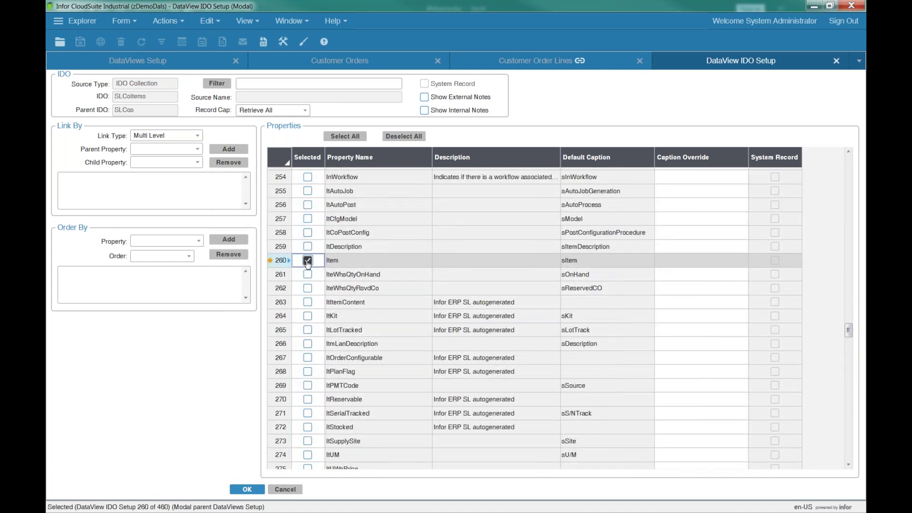
{"action": "left_click", "coordinate": [241, 490]}
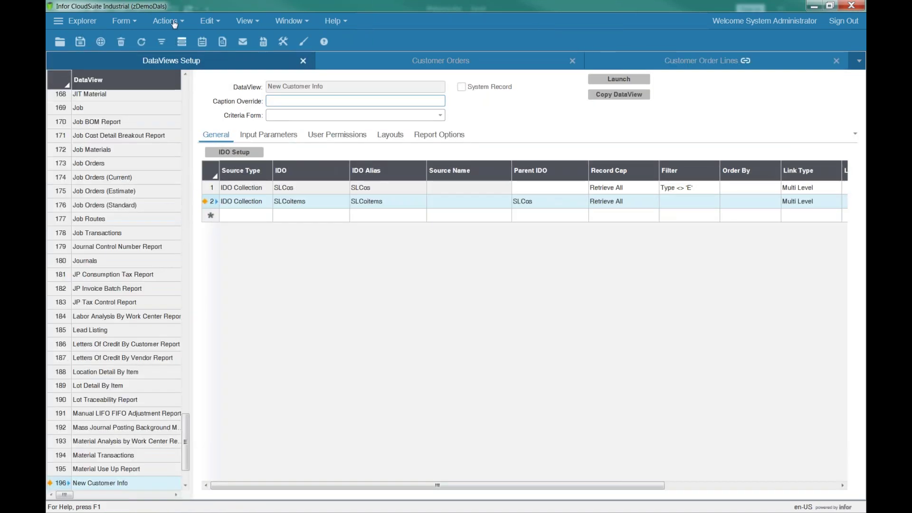
Save the New Customer Info DataView and launch it to check the results, closing them when done.
{"action": "left_click", "coordinate": [79, 42]}
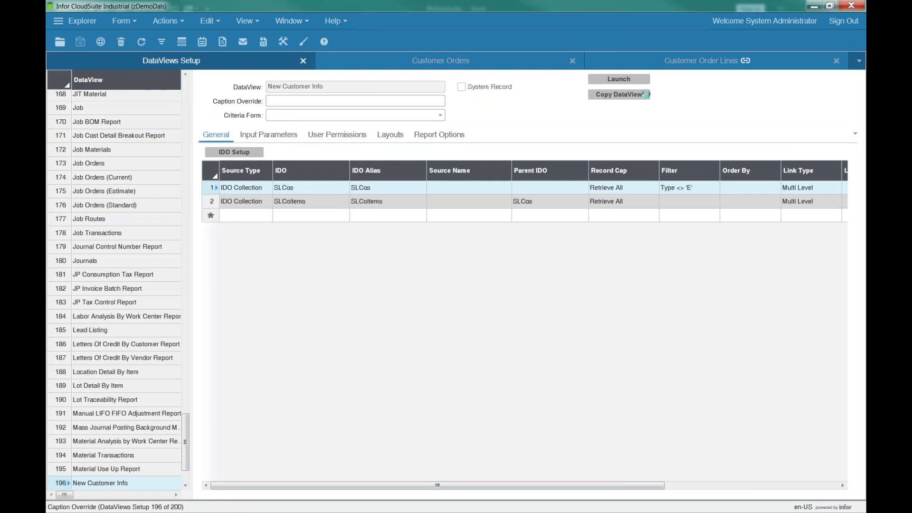
{"action": "left_click", "coordinate": [628, 80]}
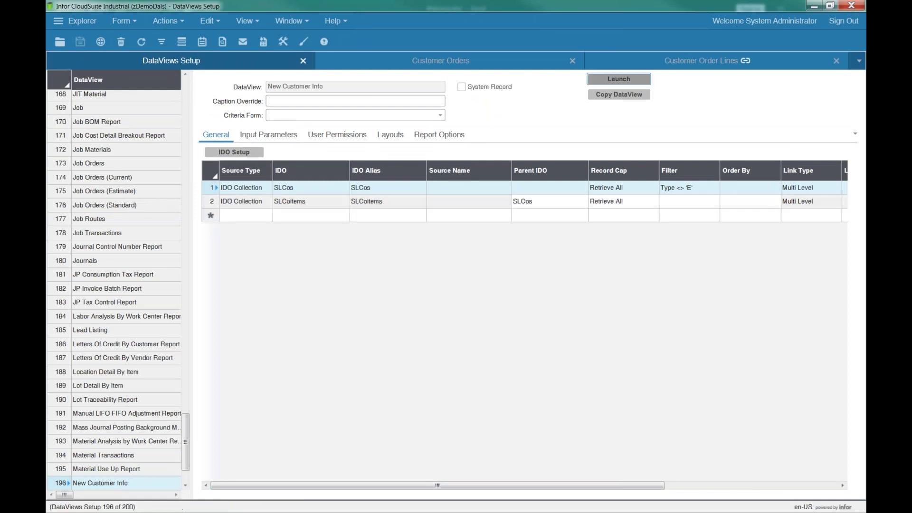
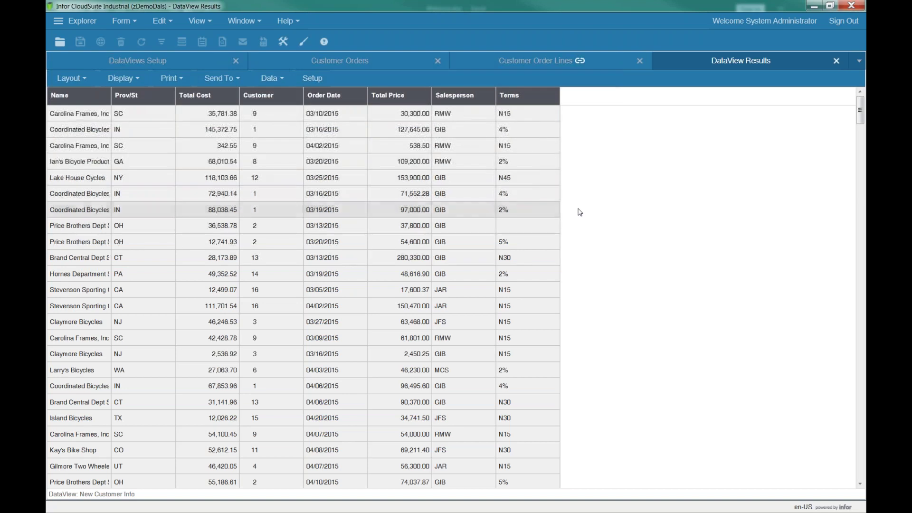
{"action": "left_click", "coordinate": [836, 60]}
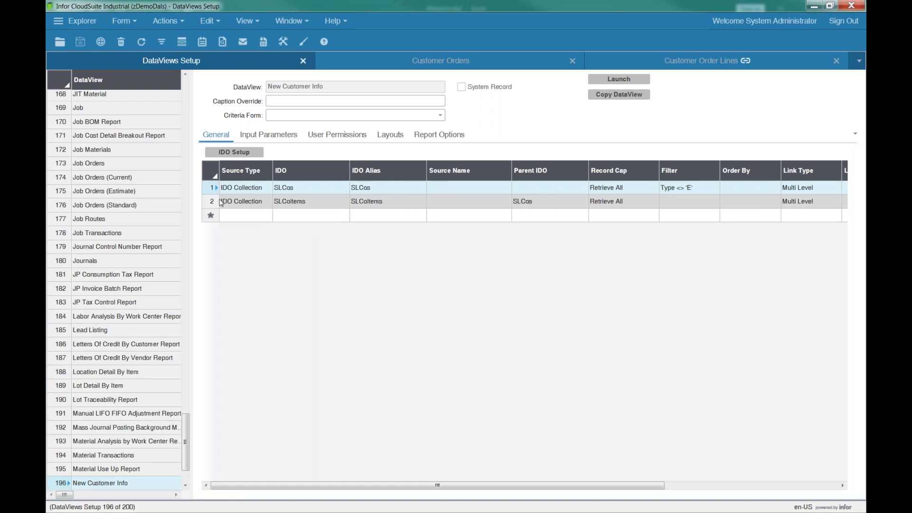
Open the IDO setup of the SLCoitems row and choose CoNum as both the parent and the child link property.
{"action": "left_click", "coordinate": [227, 152]}
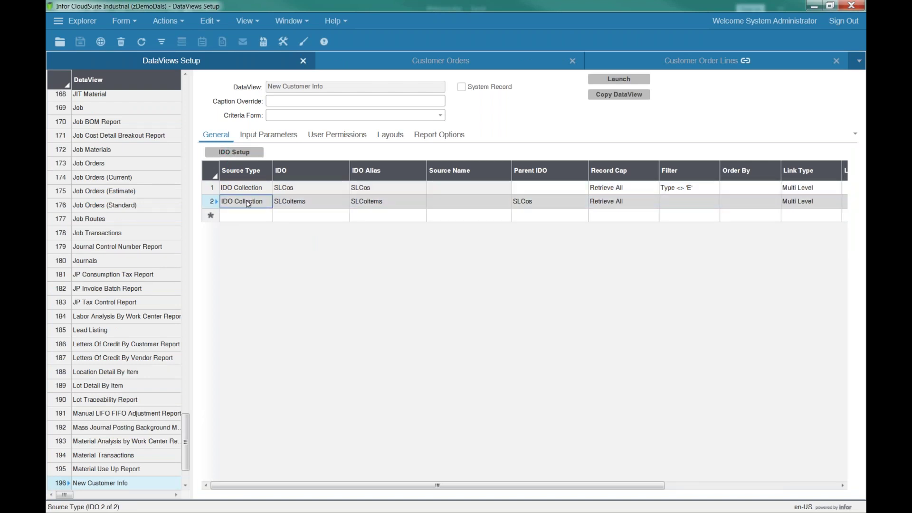
{"action": "left_click", "coordinate": [233, 153]}
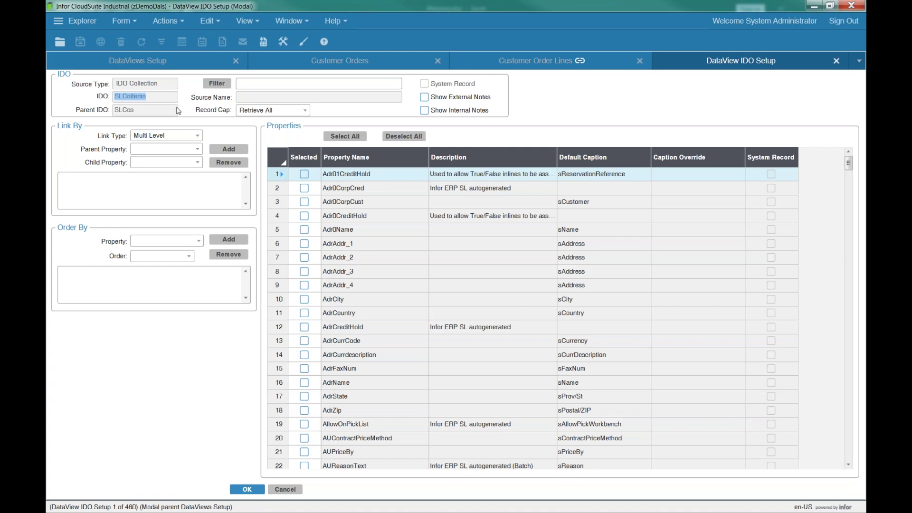
{"action": "left_click", "coordinate": [158, 110]}
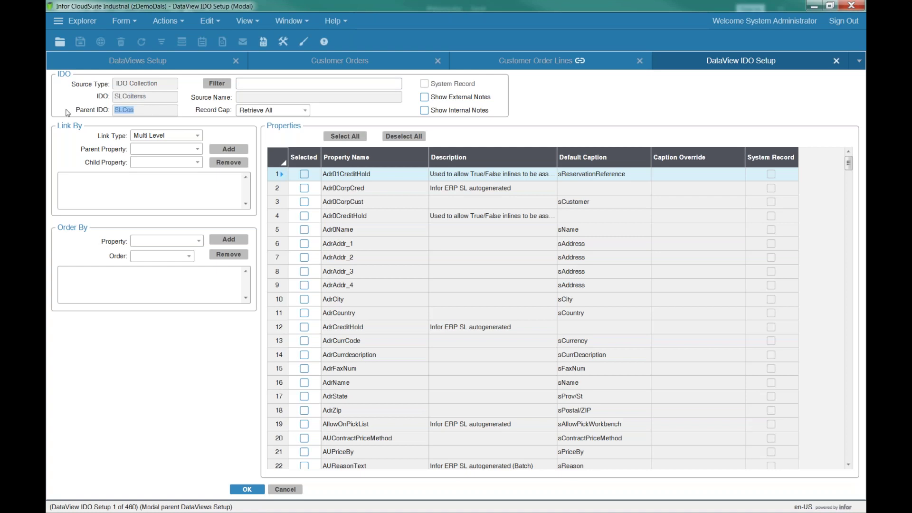
{"action": "left_click", "coordinate": [158, 96]}
{"action": "left_click", "coordinate": [139, 109]}
{"action": "left_click", "coordinate": [167, 150]}
{"action": "type", "text": "con"}
{"action": "key", "text": "Tab"}
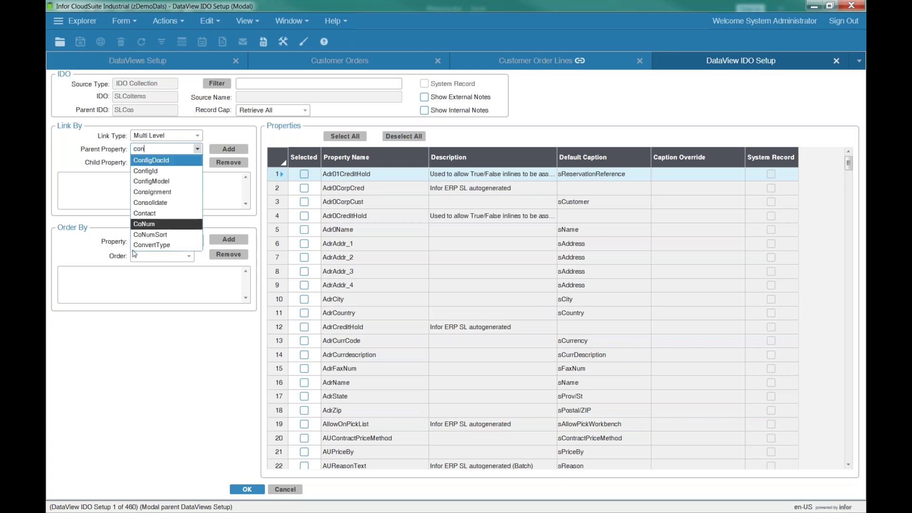
{"action": "left_click", "coordinate": [147, 223]}
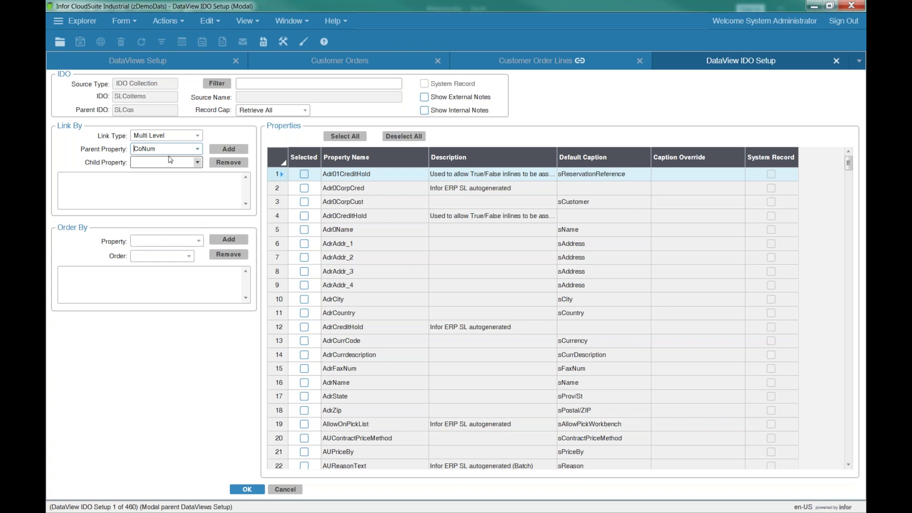
{"action": "left_click", "coordinate": [181, 164]}
{"action": "type", "text": "CoNum"}
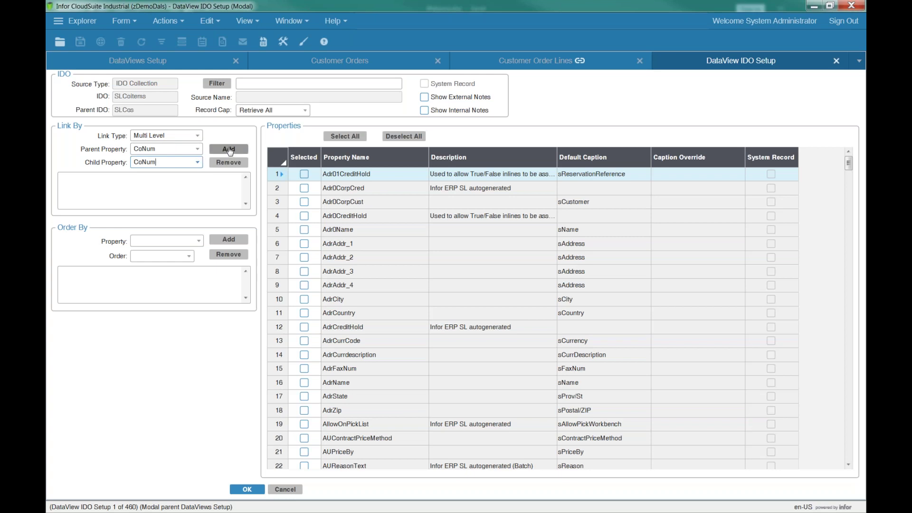
Review the link types, keep Multi Level, and add the CoNum=CoNum link between SLCos and SLCoitems.
{"action": "left_click", "coordinate": [198, 136]}
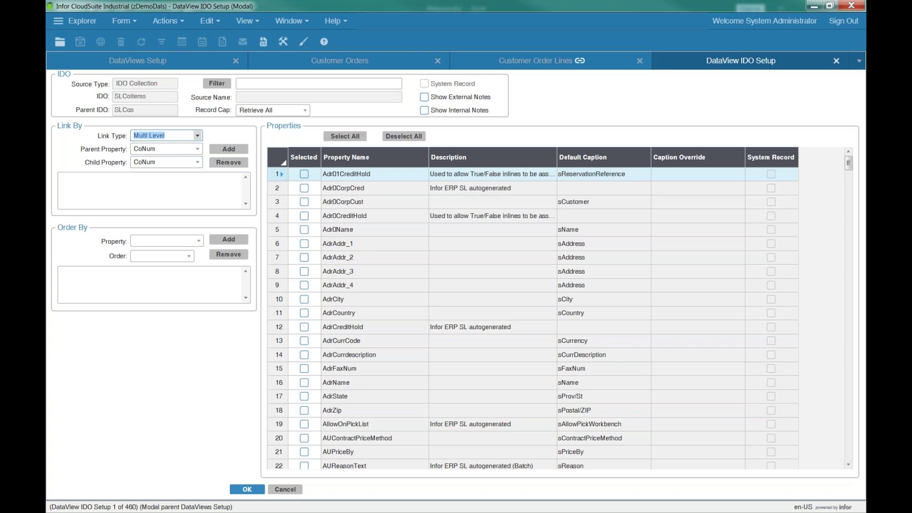
{"action": "left_click", "coordinate": [198, 136]}
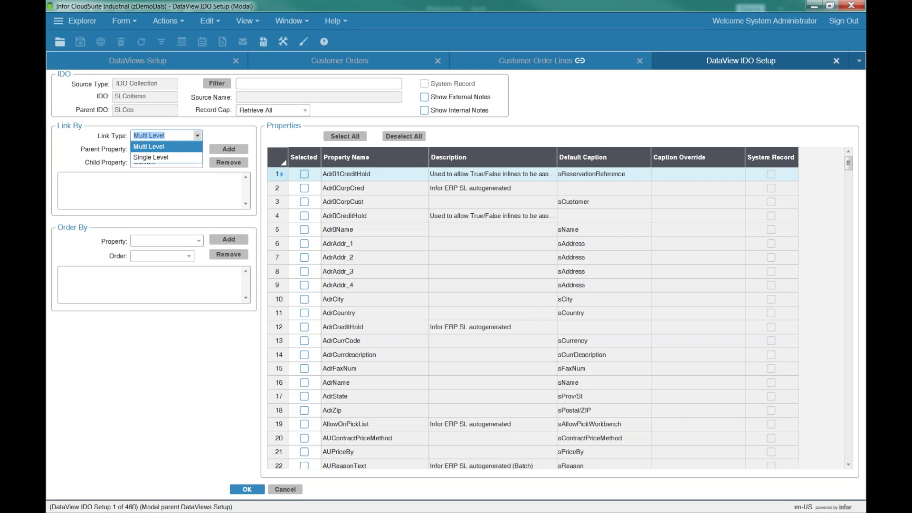
{"action": "key", "text": "Return"}
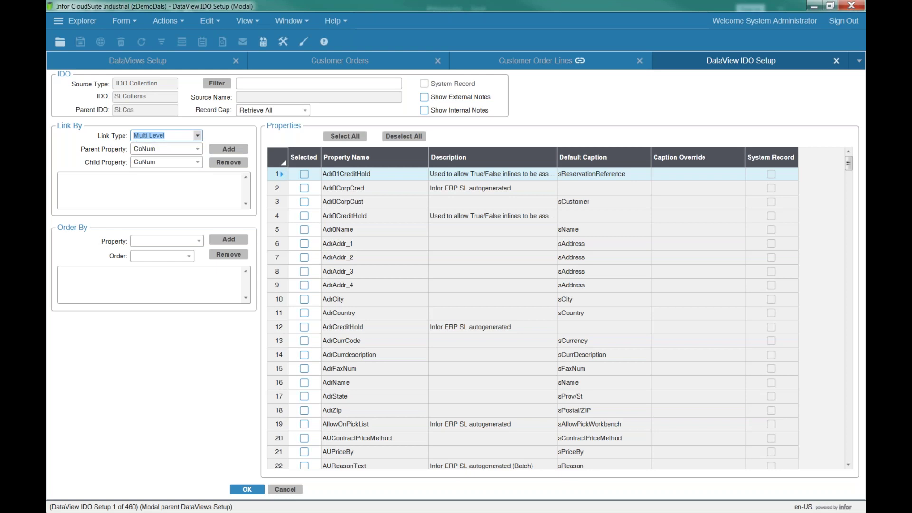
{"action": "double_click", "coordinate": [153, 96]}
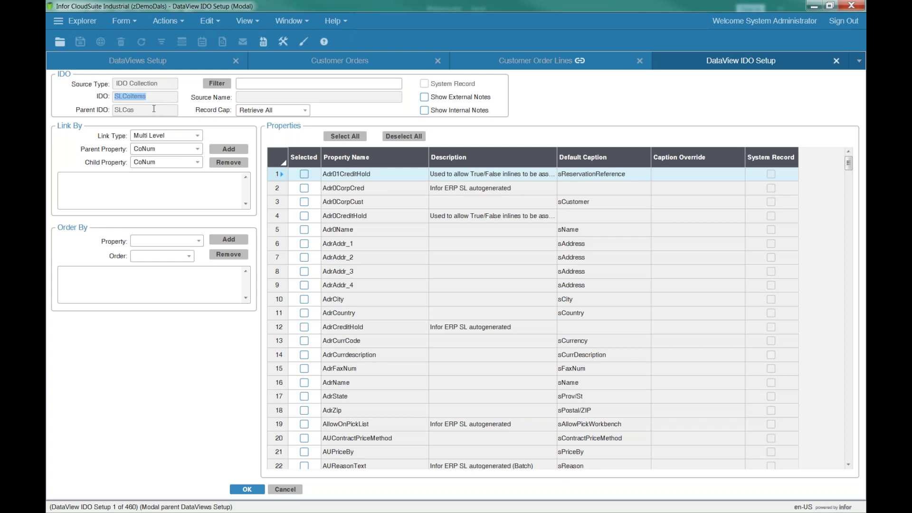
{"action": "left_click", "coordinate": [196, 136]}
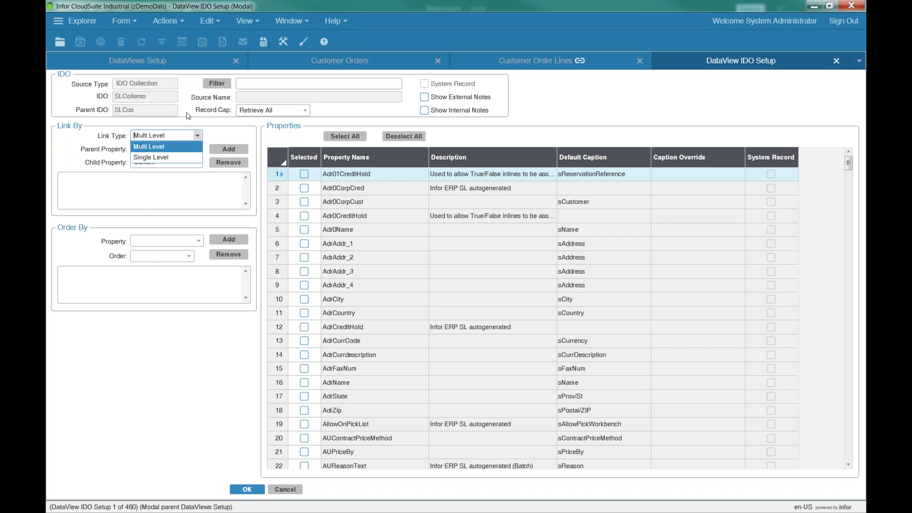
{"action": "left_click", "coordinate": [182, 146]}
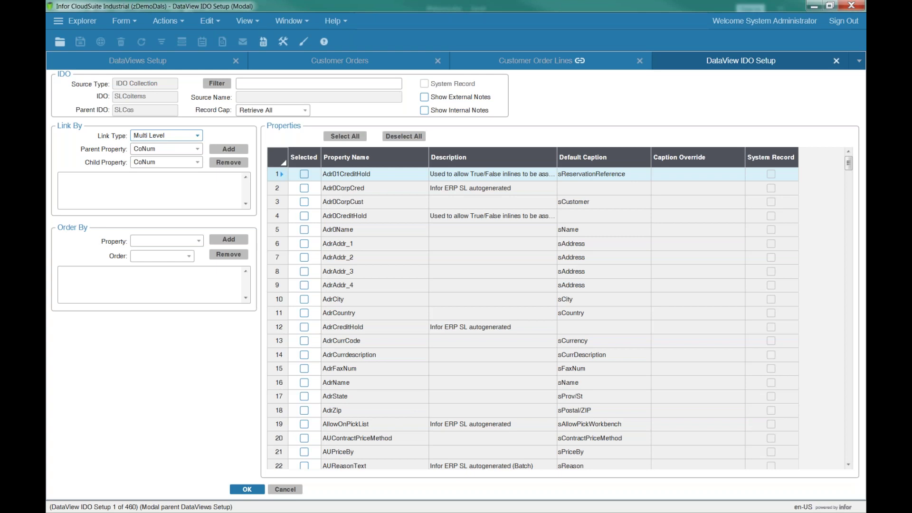
{"action": "left_click", "coordinate": [149, 184]}
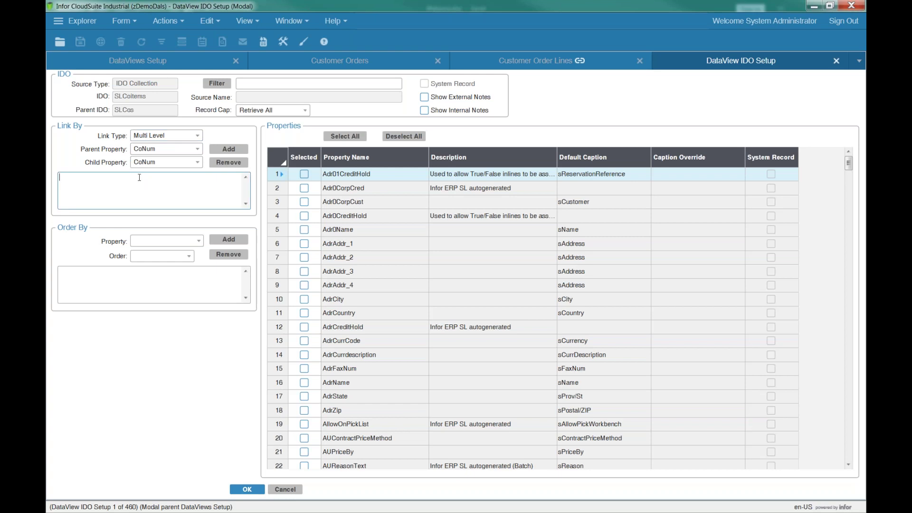
{"action": "left_click", "coordinate": [228, 149]}
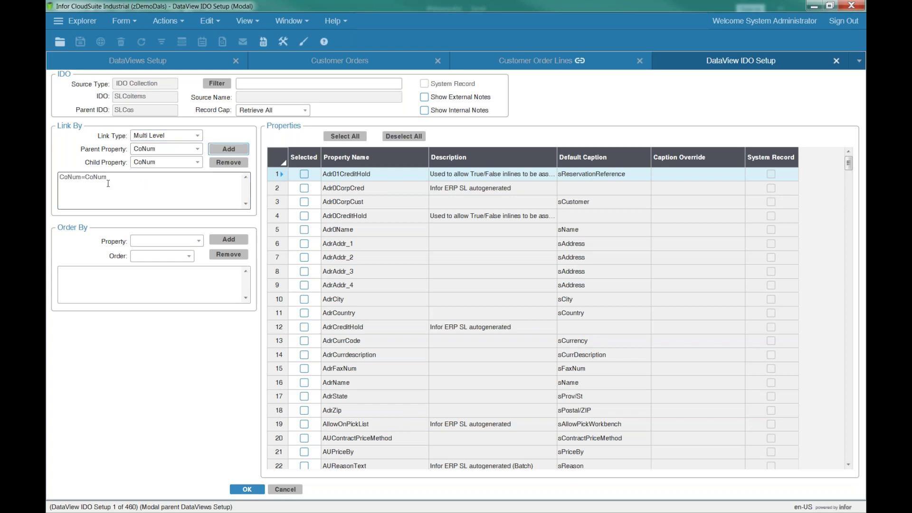
{"action": "key", "text": "End"}
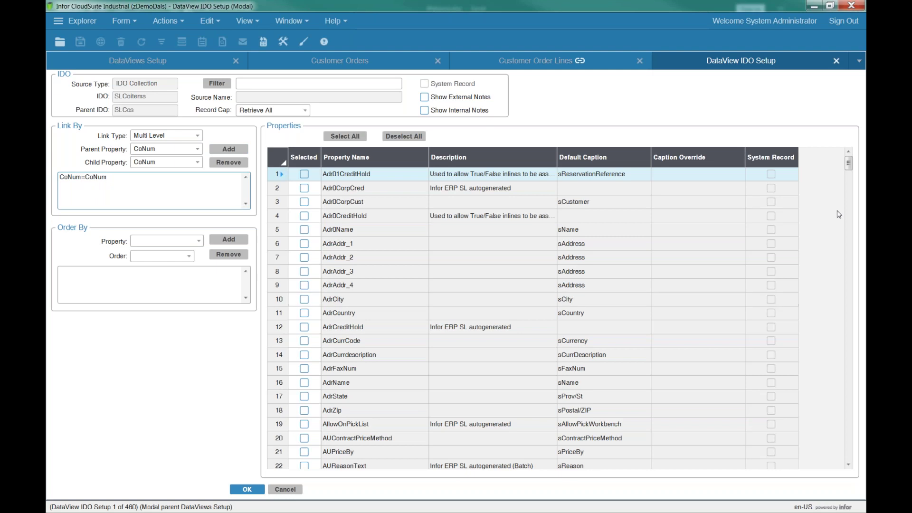
Select the Cost property for the SLCoitems IDO.
{"action": "left_click_drag", "start_coordinate": [849, 163], "coordinate": [855, 208]}
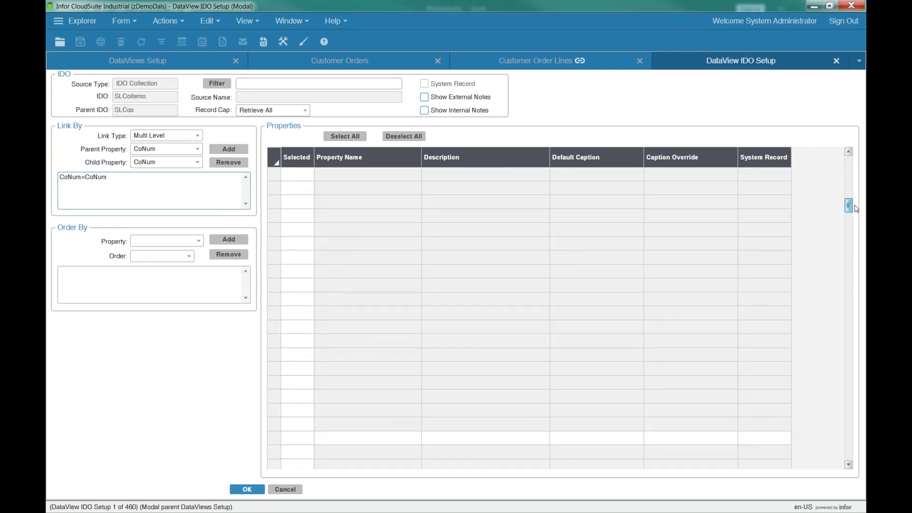
{"action": "scroll", "coordinate": [855, 209], "scroll_direction": "down", "scroll_amount": 3}
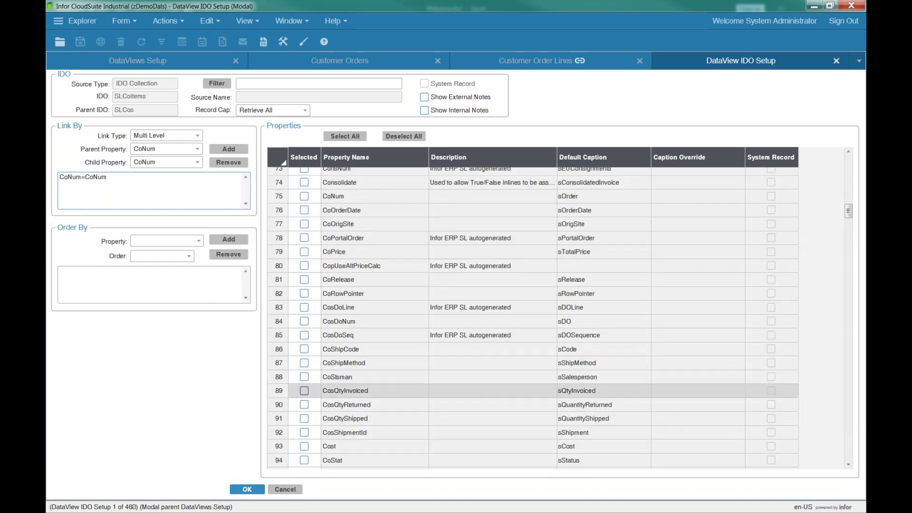
{"action": "left_click", "coordinate": [304, 447]}
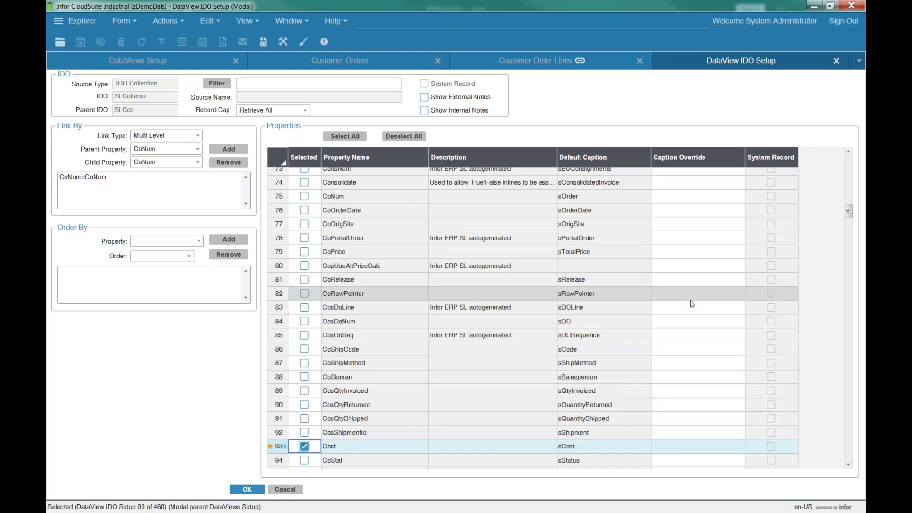
Select the Description property for the SLCoitems IDO and accept the IDO setup.
{"action": "left_click_drag", "start_coordinate": [849, 210], "coordinate": [853, 246]}
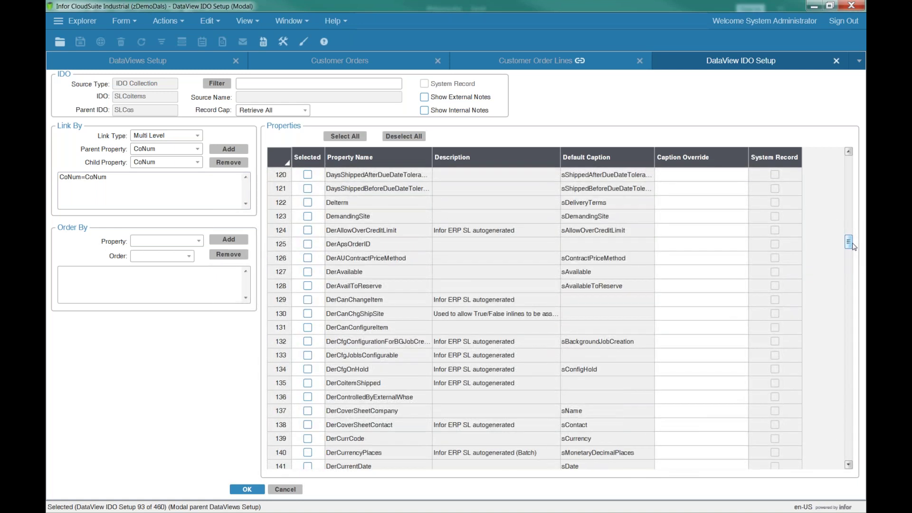
{"action": "scroll", "coordinate": [850, 245], "scroll_direction": "down", "scroll_amount": 2}
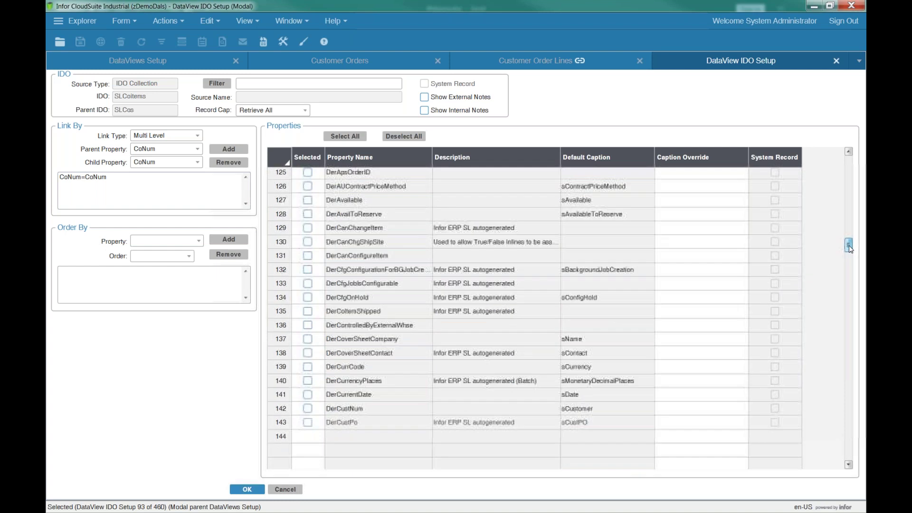
{"action": "left_click_drag", "start_coordinate": [850, 249], "coordinate": [850, 251]}
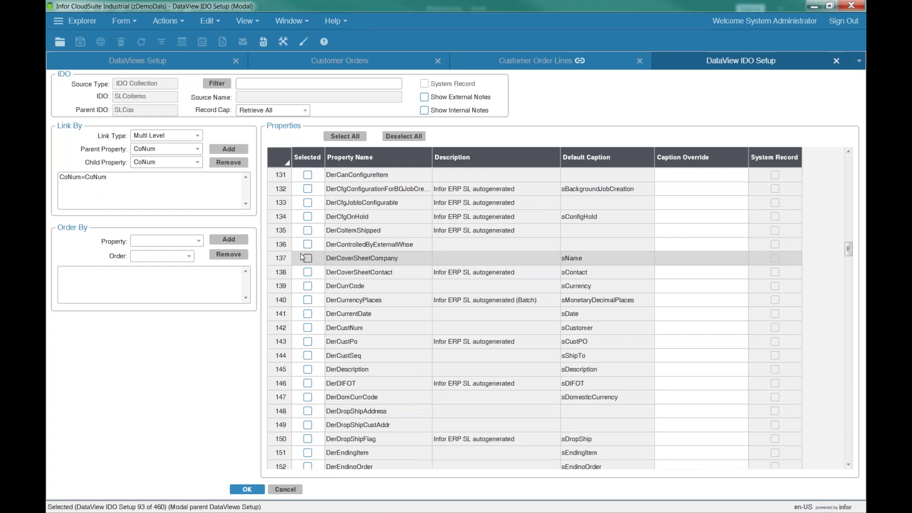
{"action": "left_click_drag", "start_coordinate": [848, 257], "coordinate": [853, 269]}
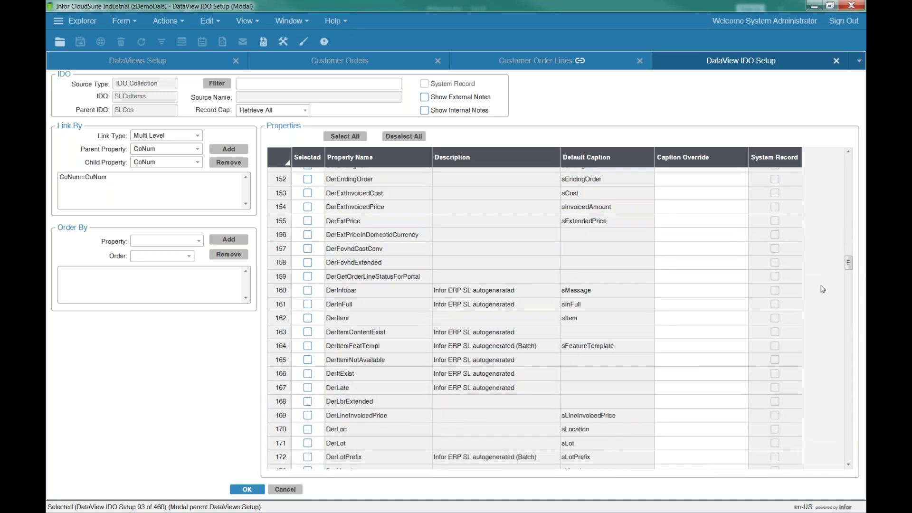
{"action": "left_click_drag", "start_coordinate": [848, 265], "coordinate": [849, 280]}
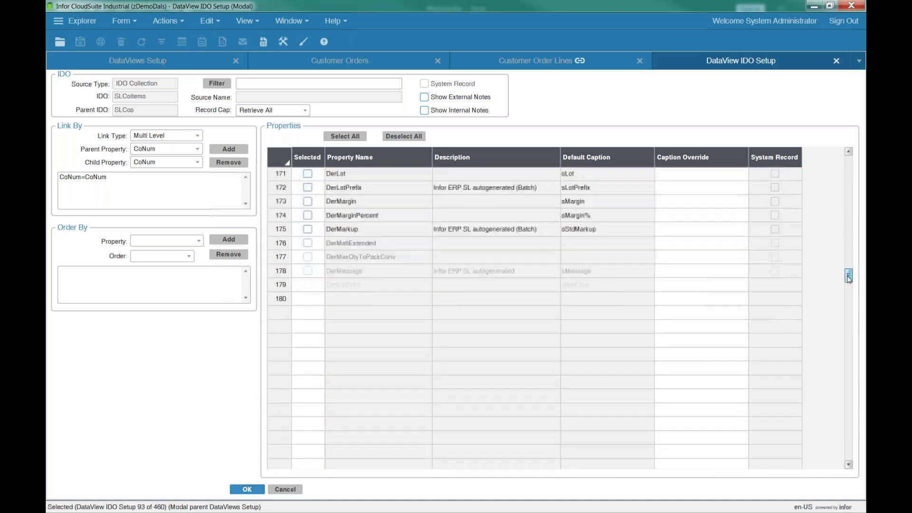
{"action": "left_click_drag", "start_coordinate": [849, 276], "coordinate": [851, 291]}
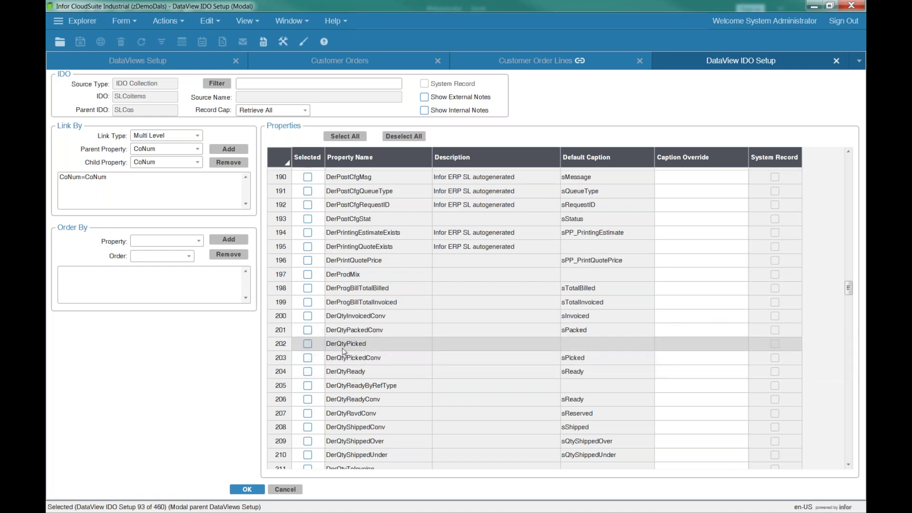
{"action": "left_click_drag", "start_coordinate": [848, 290], "coordinate": [860, 314]}
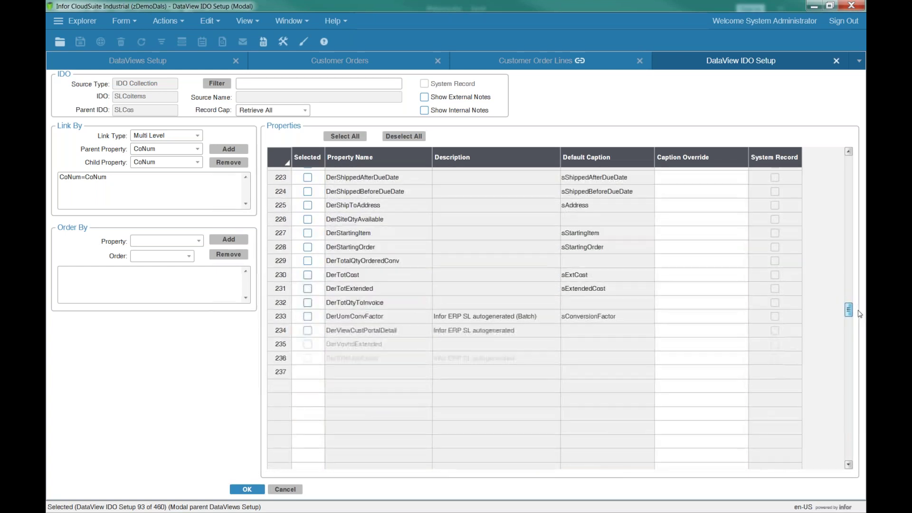
{"action": "left_click", "coordinate": [308, 386]}
{"action": "left_click", "coordinate": [121, 186]}
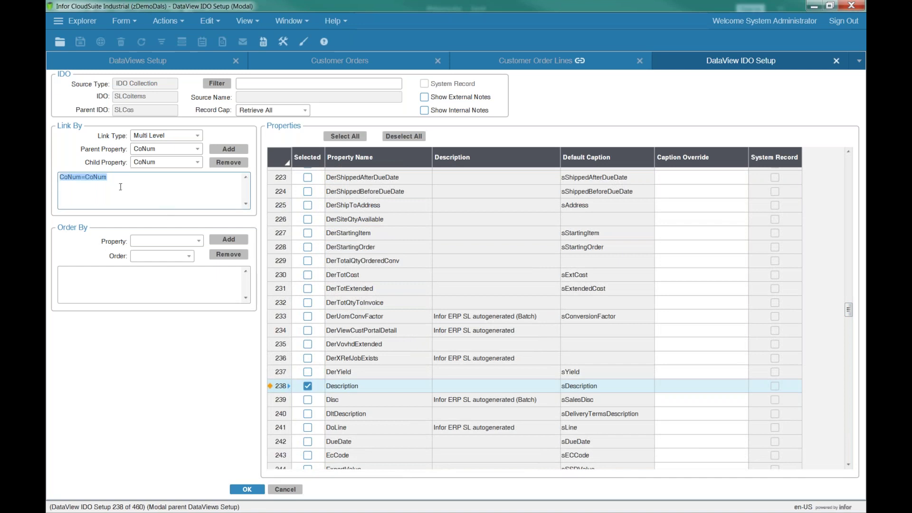
{"action": "left_click", "coordinate": [246, 489]}
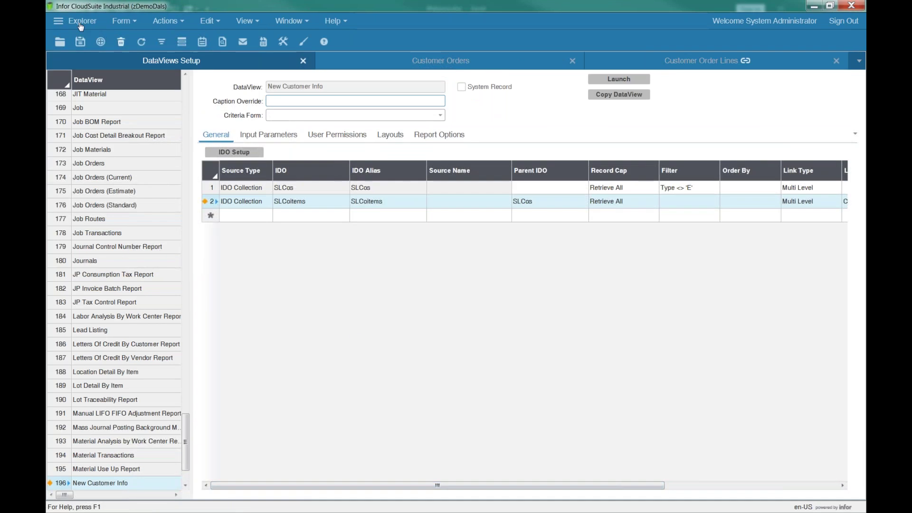
Save and launch the linked New Customer Info DataView, and expand the first order to show its line items.
{"action": "left_click", "coordinate": [79, 42]}
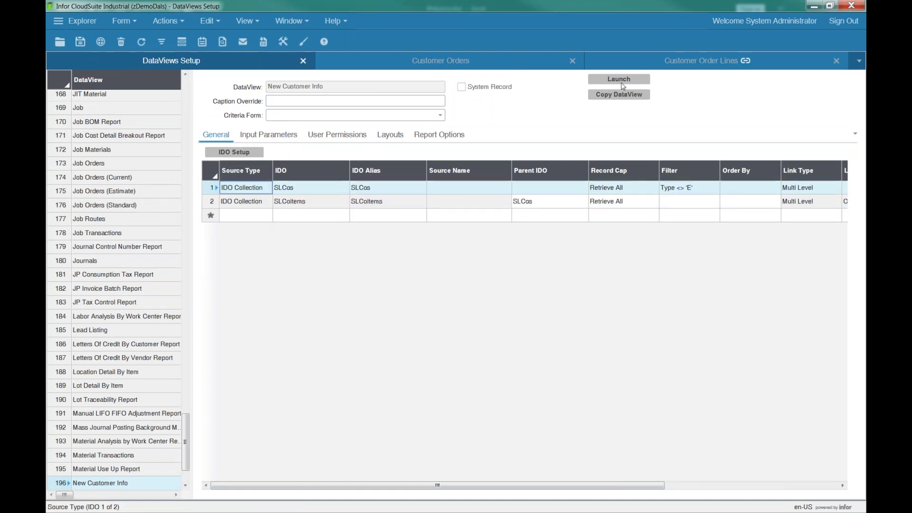
{"action": "left_click", "coordinate": [645, 79]}
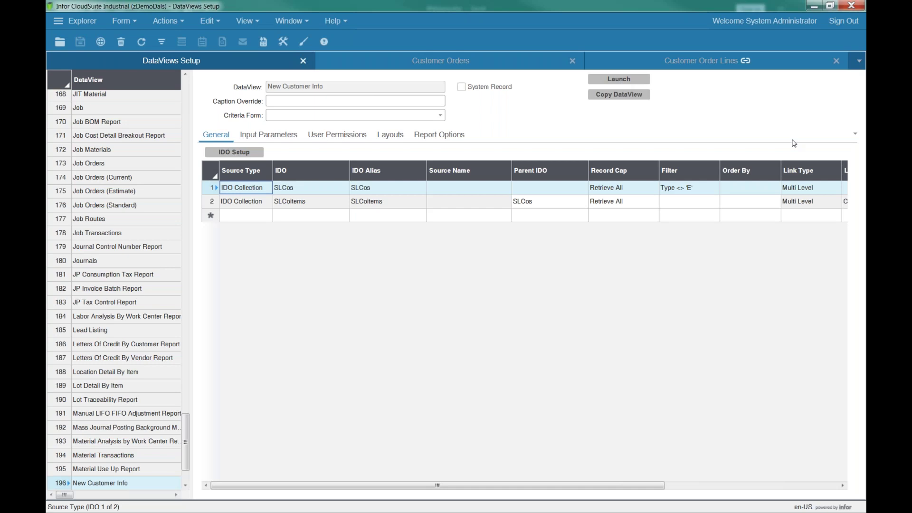
{"action": "left_click", "coordinate": [632, 80]}
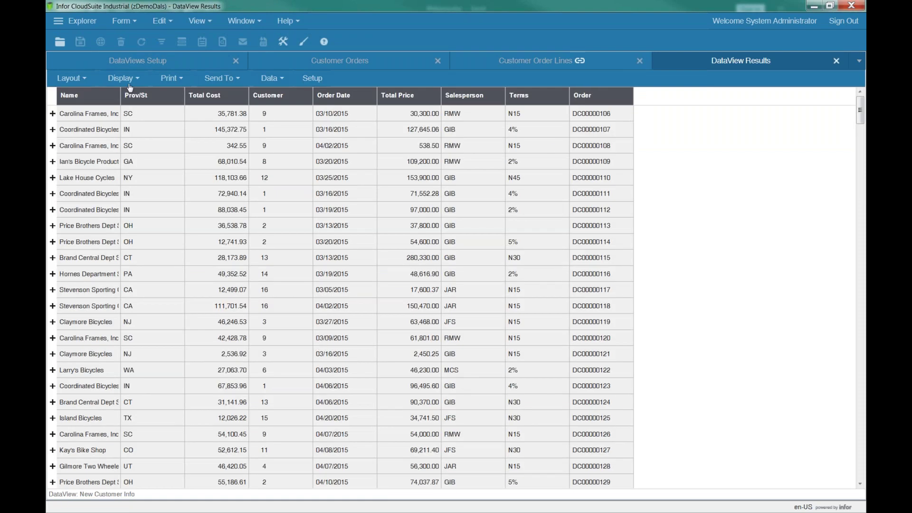
{"action": "left_click", "coordinate": [53, 114]}
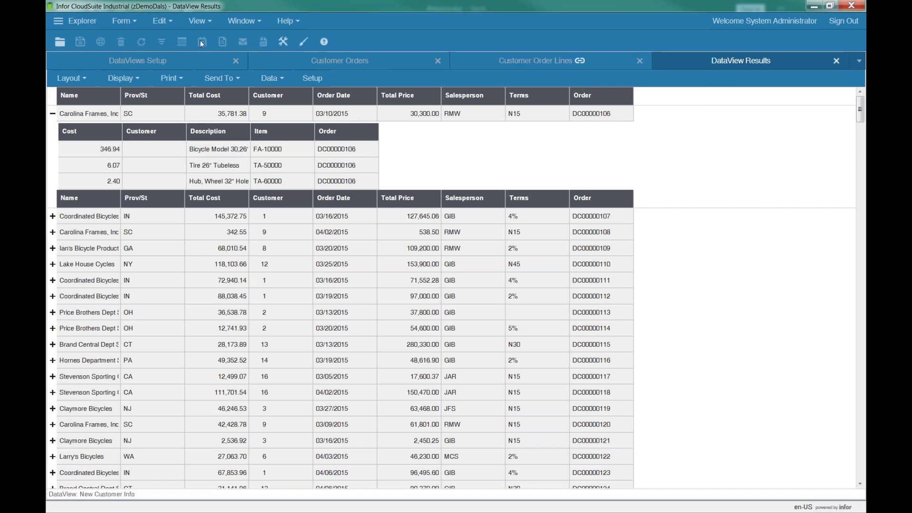
Compare the SLCos and SLCoitems rows in the DataView setup with the order lines in the DataView results.
{"action": "left_click", "coordinate": [170, 60]}
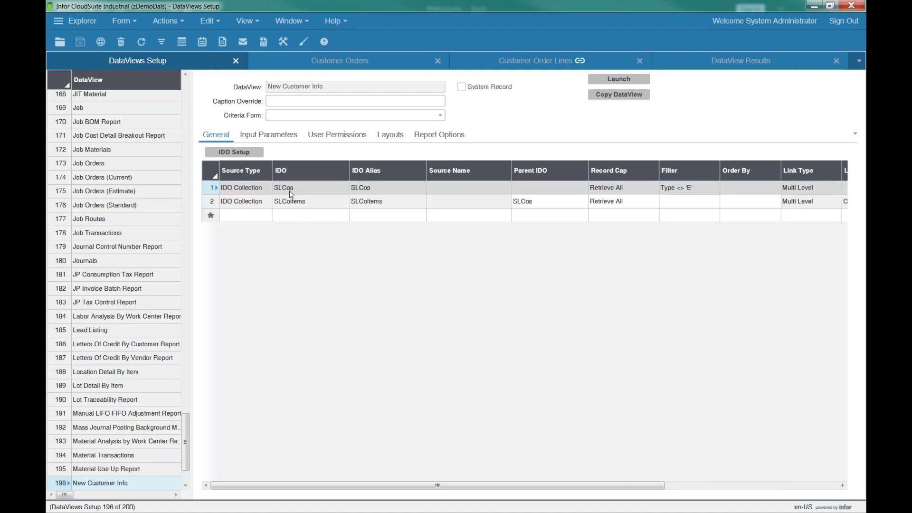
{"action": "left_click", "coordinate": [755, 60]}
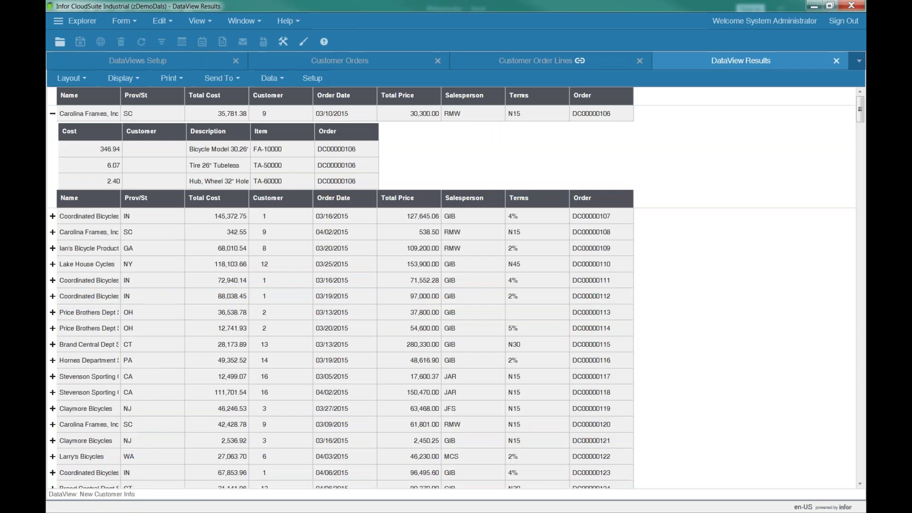
{"action": "left_click", "coordinate": [283, 150]}
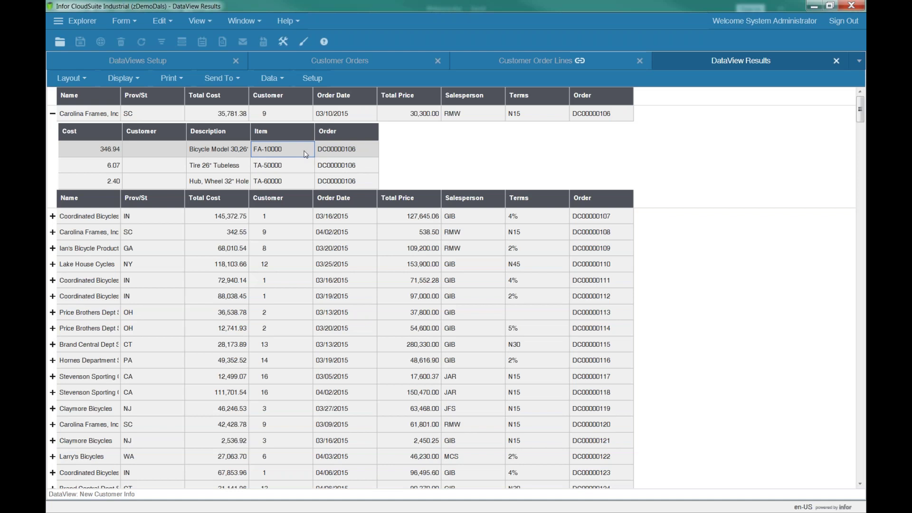
Start a third IDO Collection row in the New Customer Info setup and close the DataView Results form.
{"action": "left_click", "coordinate": [141, 62]}
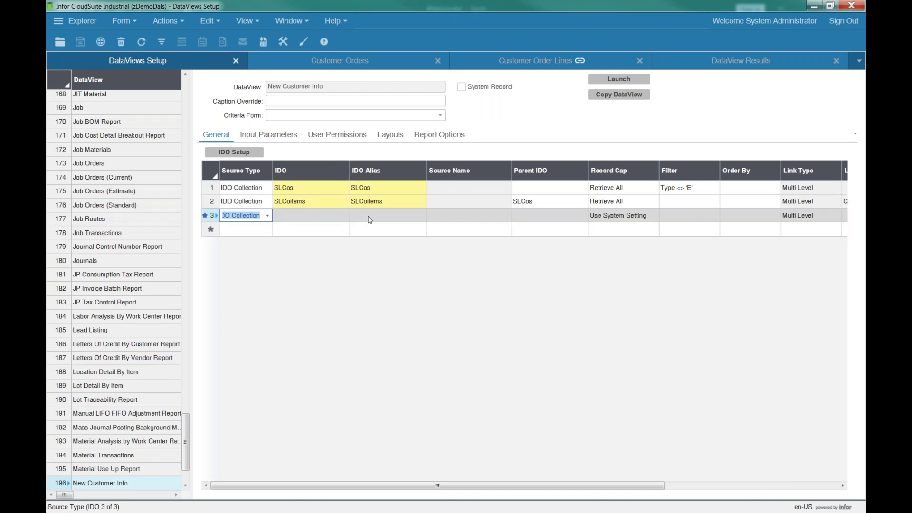
{"action": "left_click", "coordinate": [309, 232]}
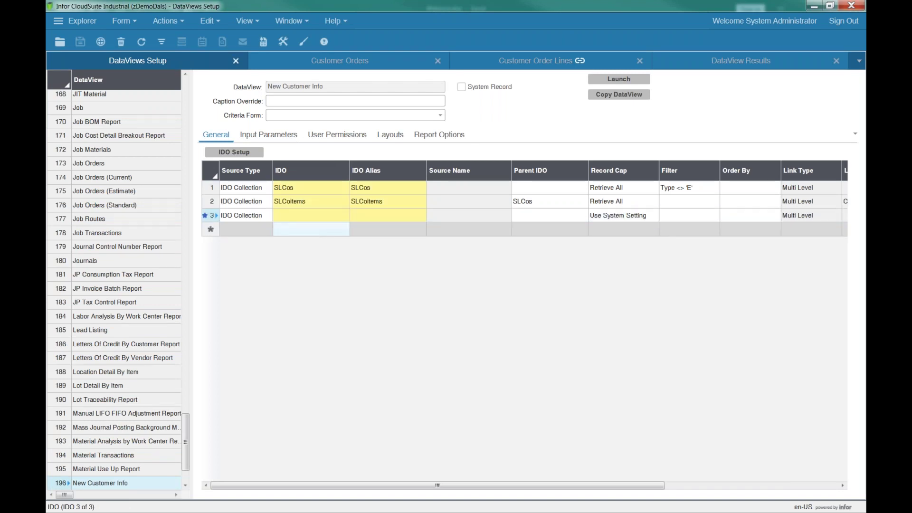
{"action": "left_click", "coordinate": [309, 218]}
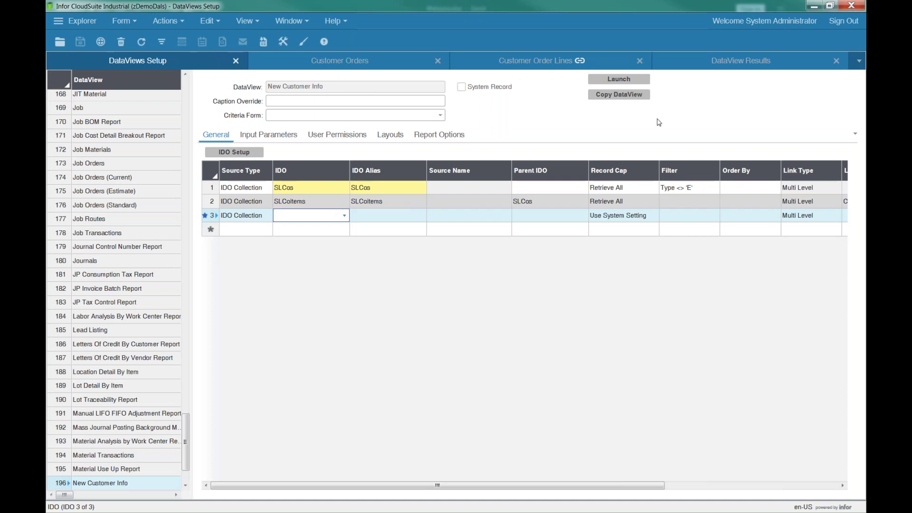
{"action": "left_click", "coordinate": [837, 61]}
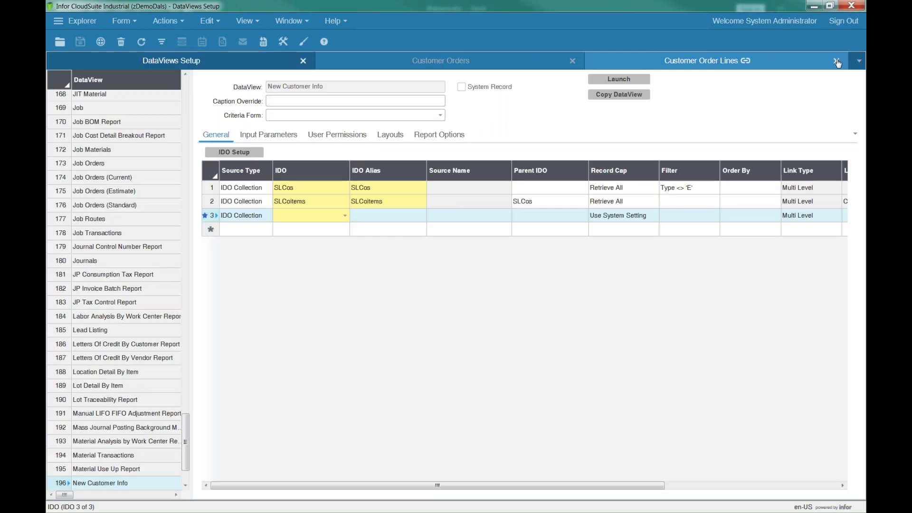
Open the IDOs form and filter it to the SLCos IDO.
{"action": "left_click", "coordinate": [441, 115]}
{"action": "type", "text": "Images"}
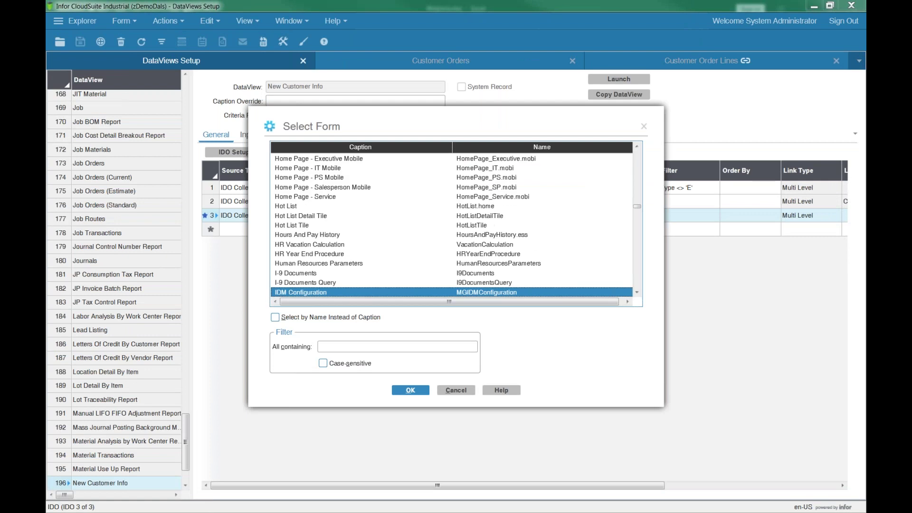
{"action": "key", "text": "Return"}
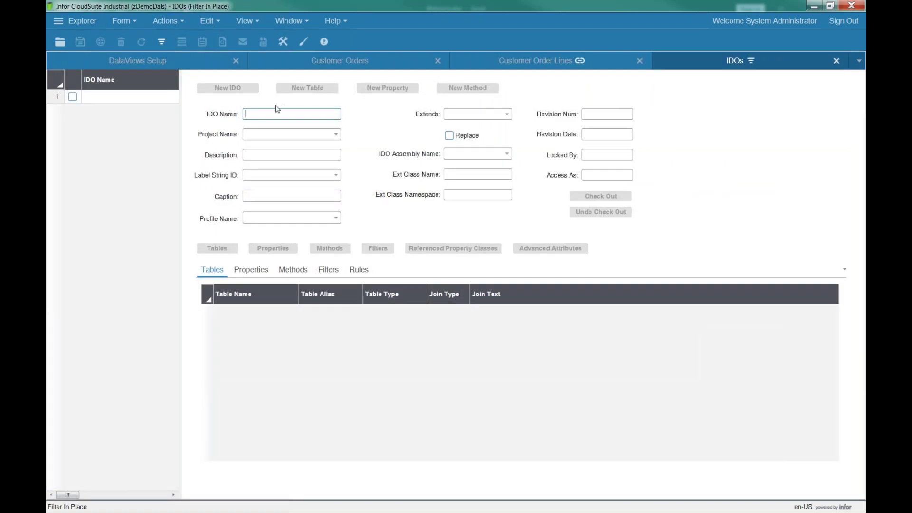
{"action": "type", "text": "slcos"}
{"action": "key", "text": "F4"}
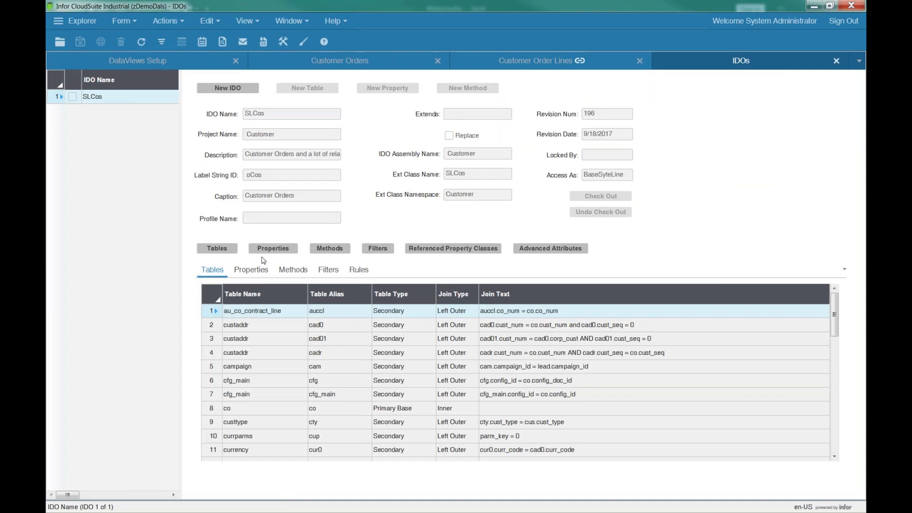
Open the SLCos properties and examine the property type, class and column table alias of AckStat and BillToName.
{"action": "left_click", "coordinate": [274, 248]}
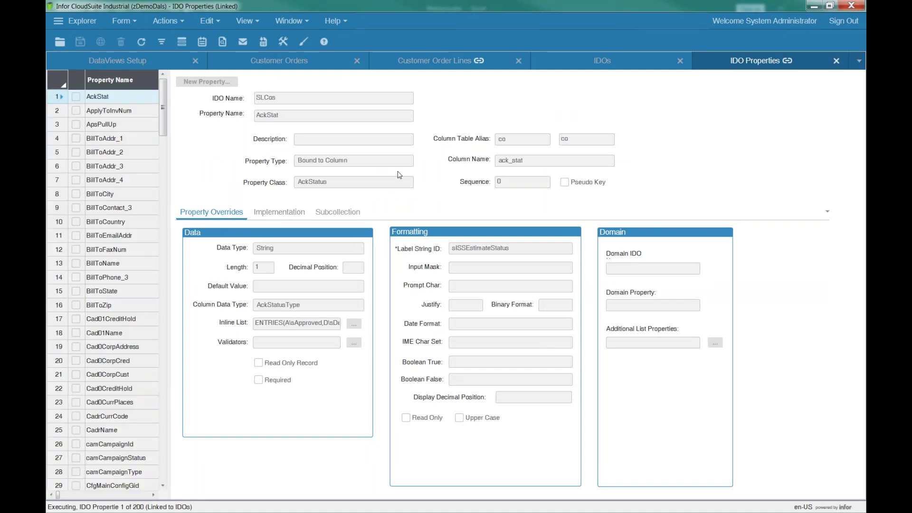
{"action": "left_click", "coordinate": [355, 162]}
{"action": "left_click", "coordinate": [341, 184]}
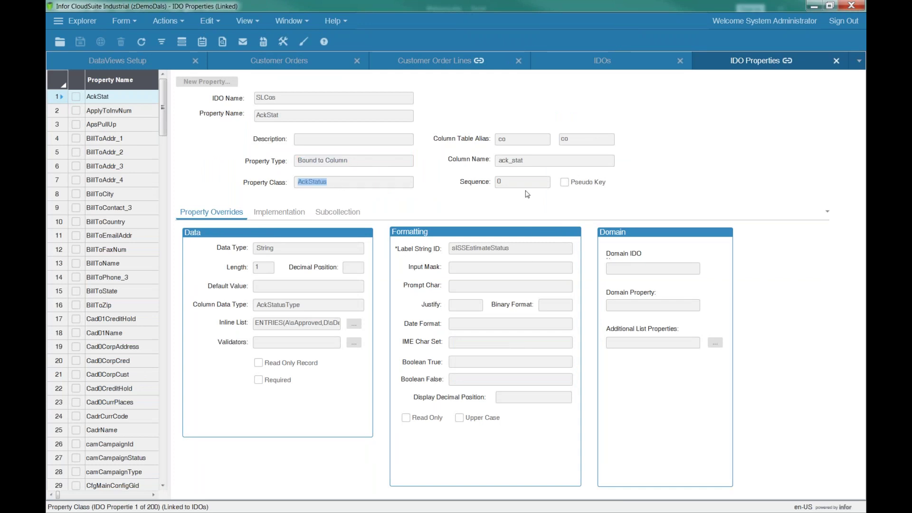
{"action": "left_click", "coordinate": [518, 138]}
{"action": "left_click", "coordinate": [101, 264]}
{"action": "left_click", "coordinate": [519, 140]}
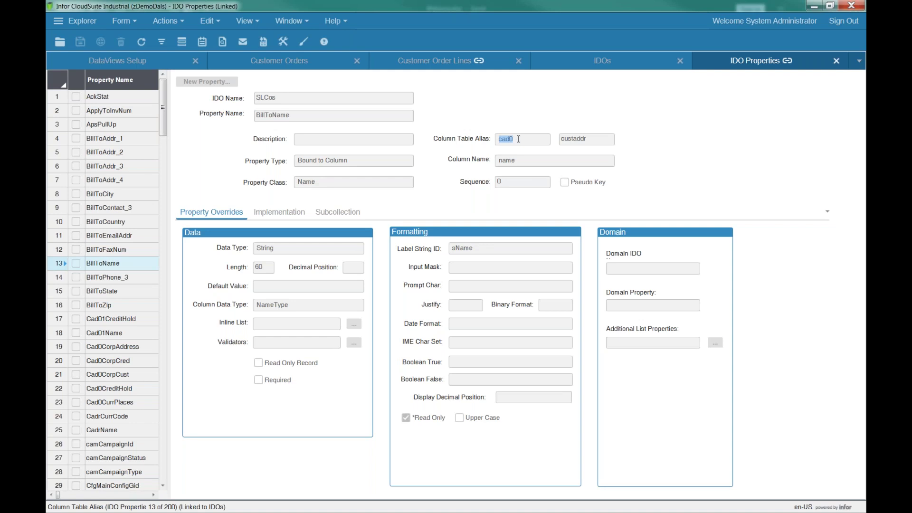
Filter the SLCos properties to the Derived property type.
{"action": "left_click", "coordinate": [375, 165]}
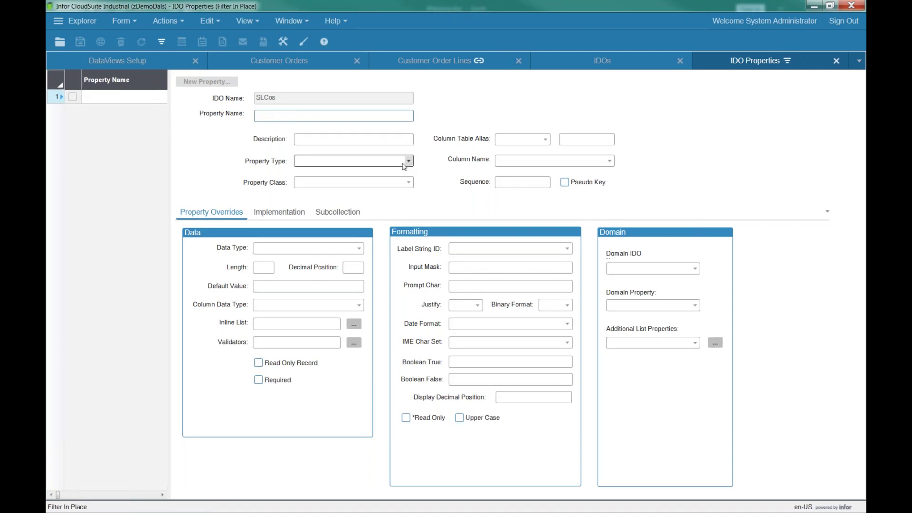
{"action": "left_click", "coordinate": [408, 164]}
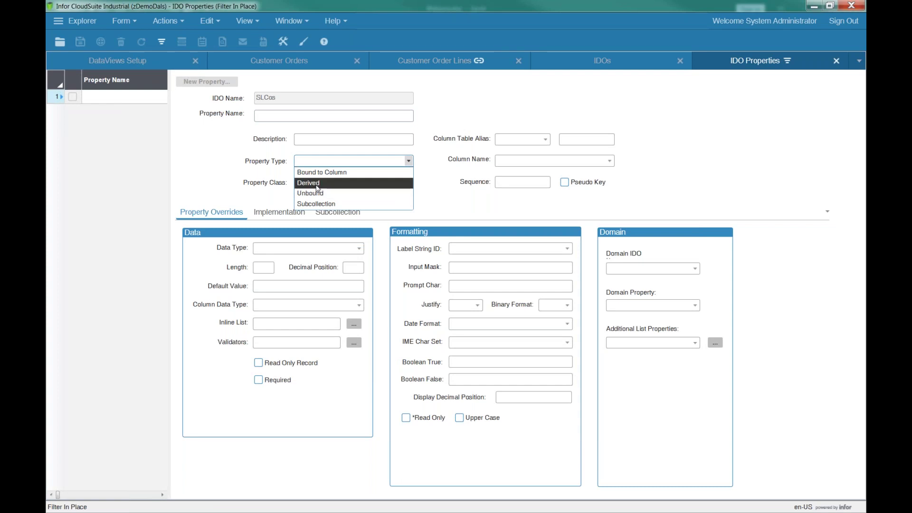
{"action": "left_click", "coordinate": [318, 186]}
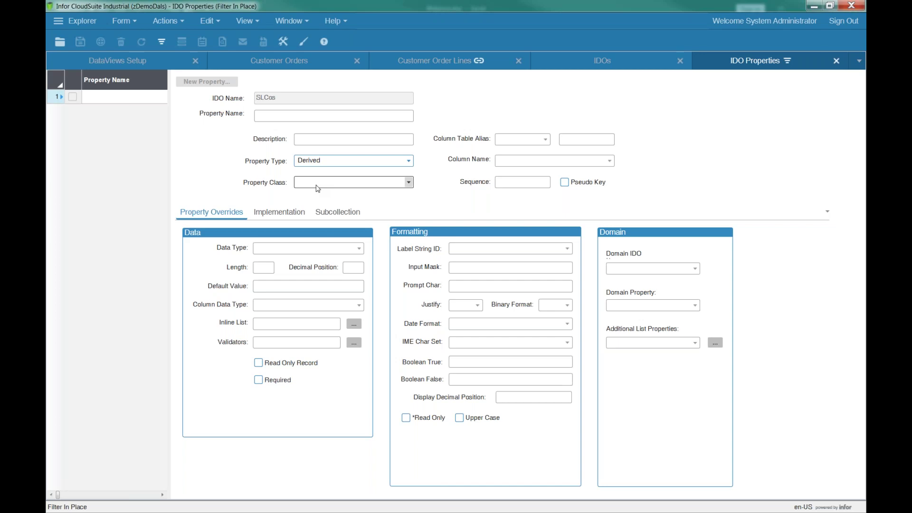
{"action": "double_click", "coordinate": [288, 98]}
{"action": "left_click", "coordinate": [288, 97]}
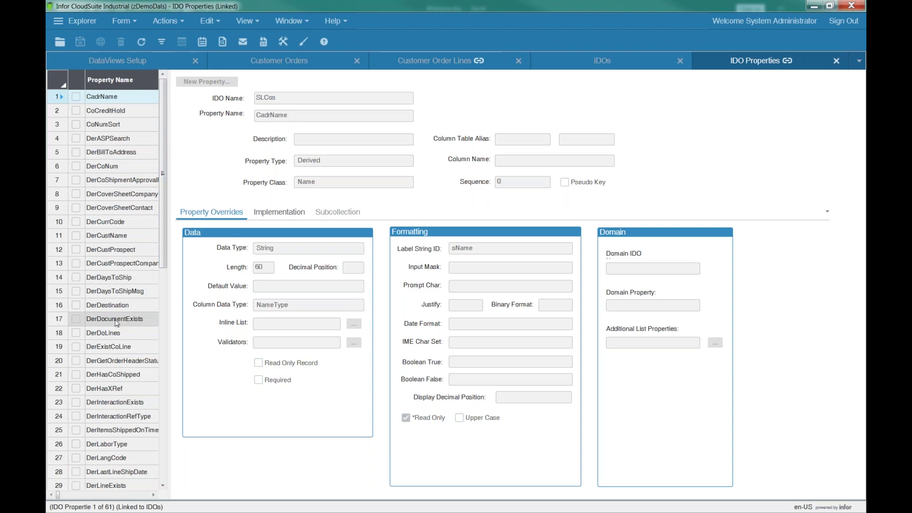
Widen the property list to show the full names and browse the derived SLCos properties.
{"action": "left_click", "coordinate": [119, 210]}
{"action": "left_click_drag", "start_coordinate": [266, 208], "coordinate": [265, 208]}
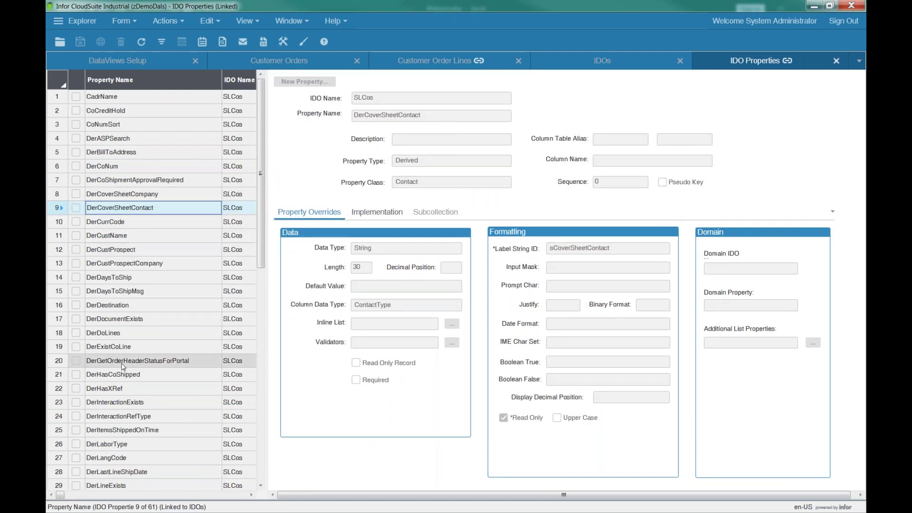
{"action": "left_click_drag", "start_coordinate": [261, 191], "coordinate": [259, 424]}
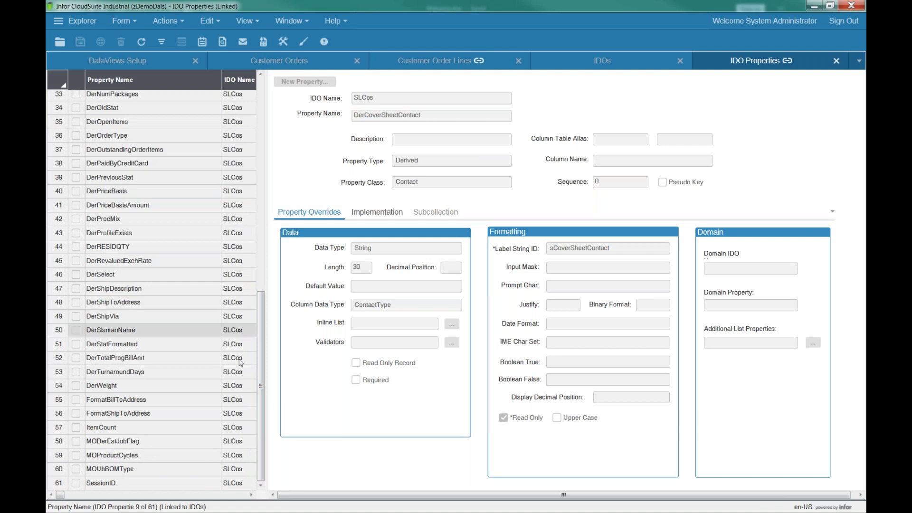
{"action": "left_click_drag", "start_coordinate": [261, 382], "coordinate": [261, 231]}
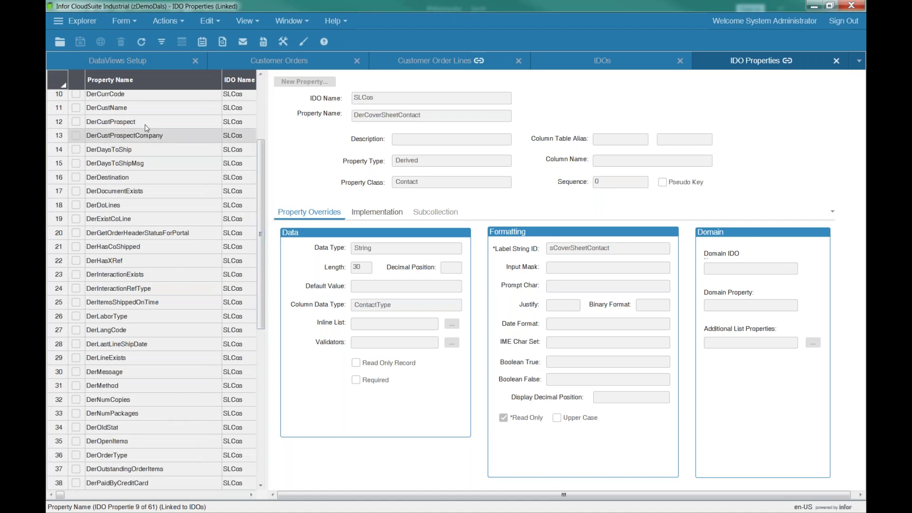
Examine the implementation expression of the DerHasCoShipped property.
{"action": "left_click", "coordinate": [131, 252]}
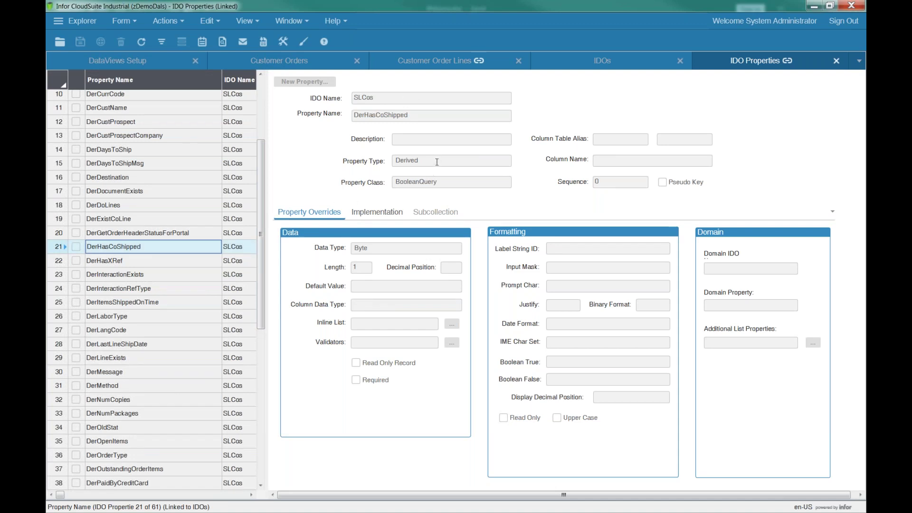
{"action": "left_click", "coordinate": [376, 214]}
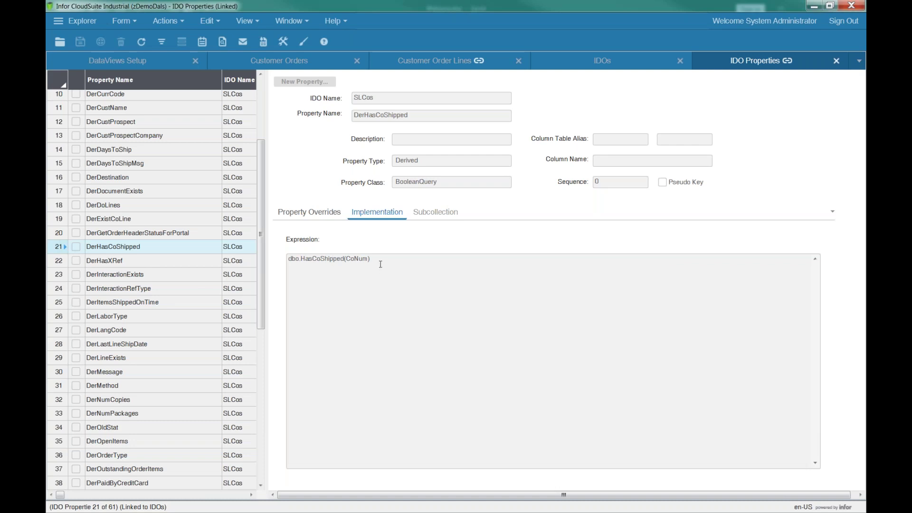
{"action": "left_click", "coordinate": [303, 258]}
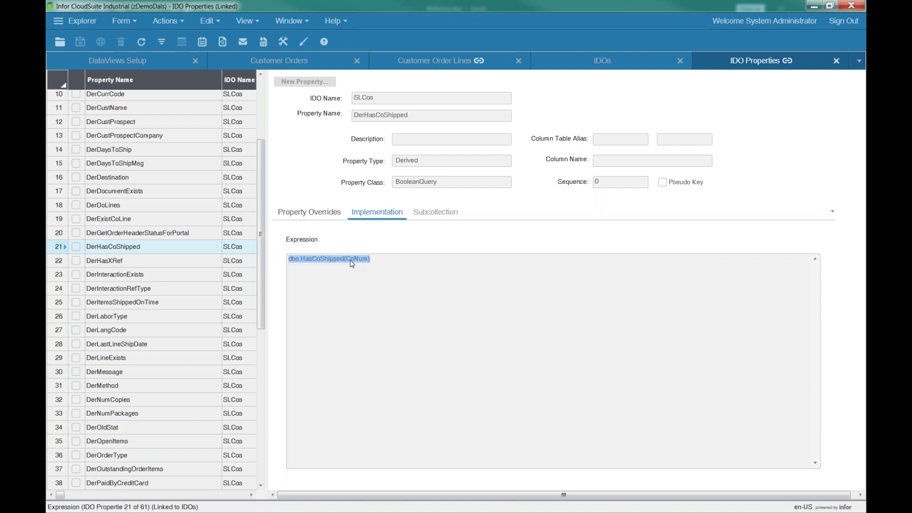
Review the implementation expressions of the DerMethod, DerPreviousStat and DerPriceBasis properties.
{"action": "scroll", "coordinate": [194, 291], "scroll_direction": "down", "scroll_amount": 3}
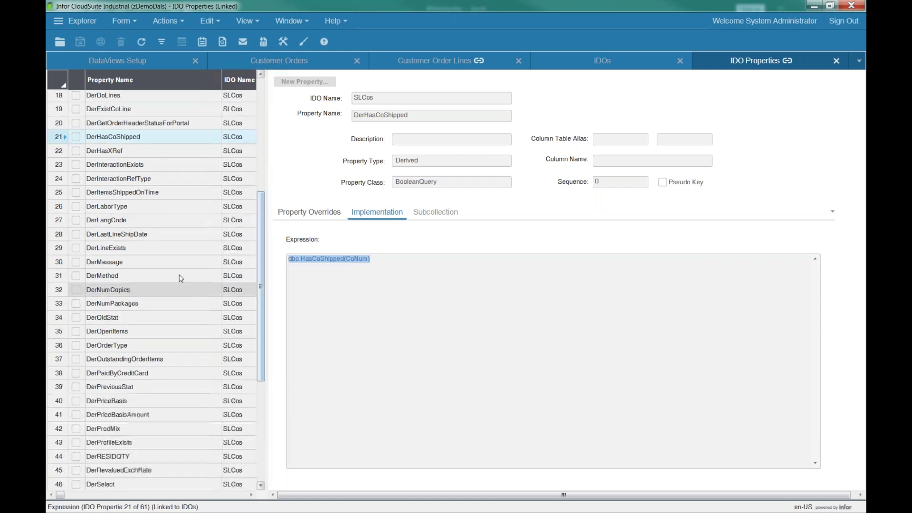
{"action": "left_click", "coordinate": [181, 277]}
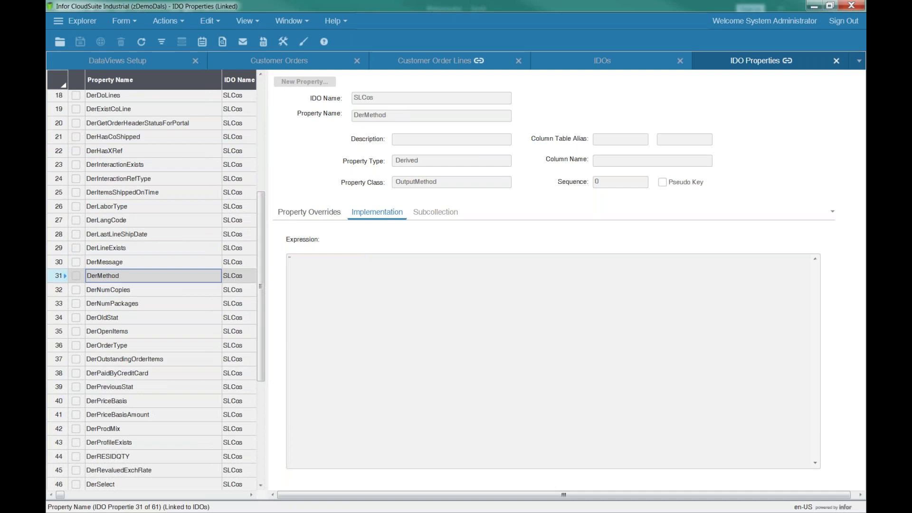
{"action": "left_click", "coordinate": [169, 387]}
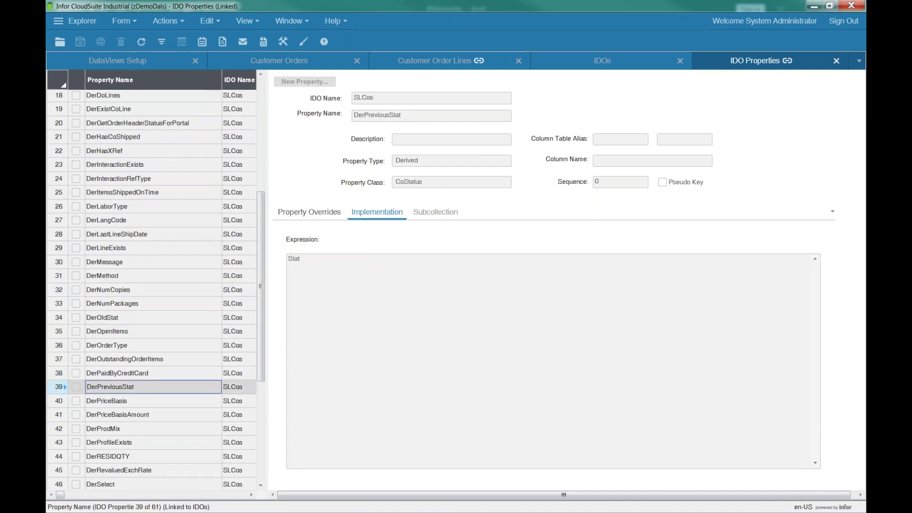
{"action": "key", "text": "Down"}
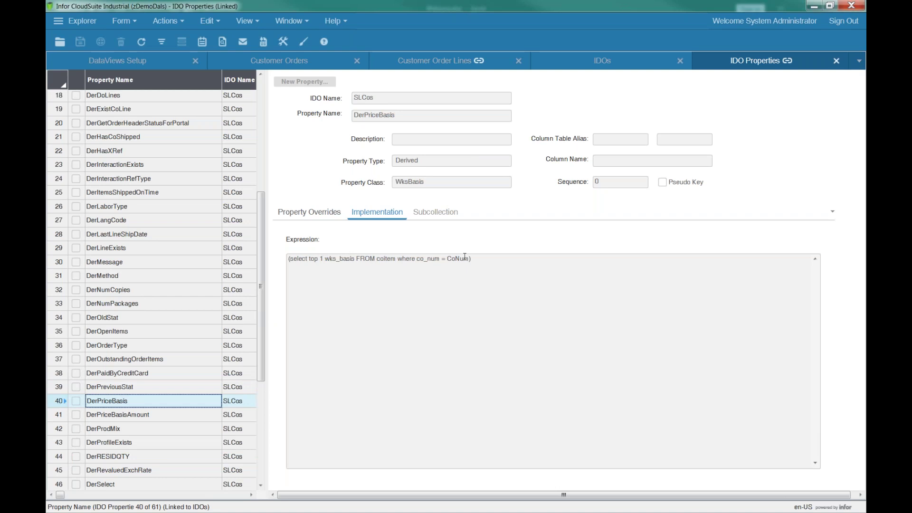
Examine the DerPriceBasis select expression and its CoNum reference, check the Customer Orders form, and return to the IDO properties.
{"action": "left_click_drag", "start_coordinate": [484, 262], "coordinate": [285, 266]}
{"action": "left_click_drag", "start_coordinate": [517, 274], "coordinate": [281, 266]}
{"action": "left_click", "coordinate": [512, 264]}
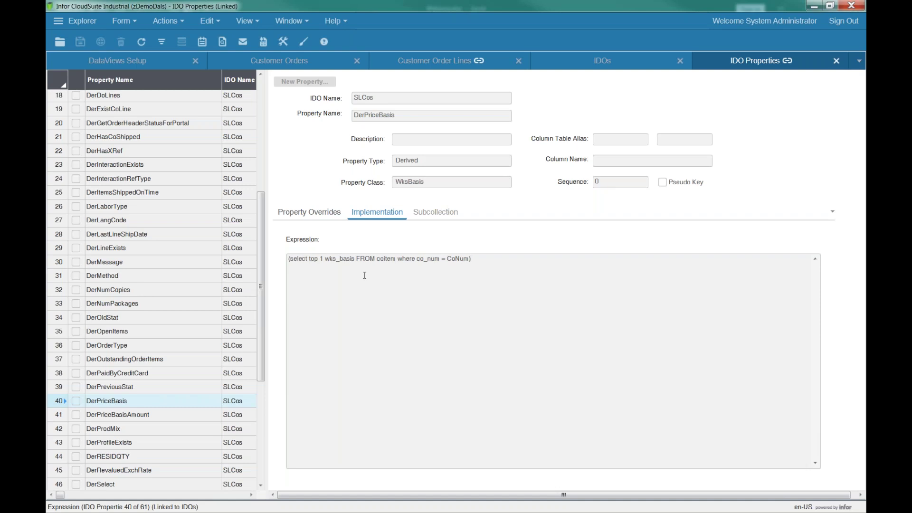
{"action": "left_click_drag", "start_coordinate": [517, 260], "coordinate": [459, 259]}
{"action": "left_click", "coordinate": [287, 62]}
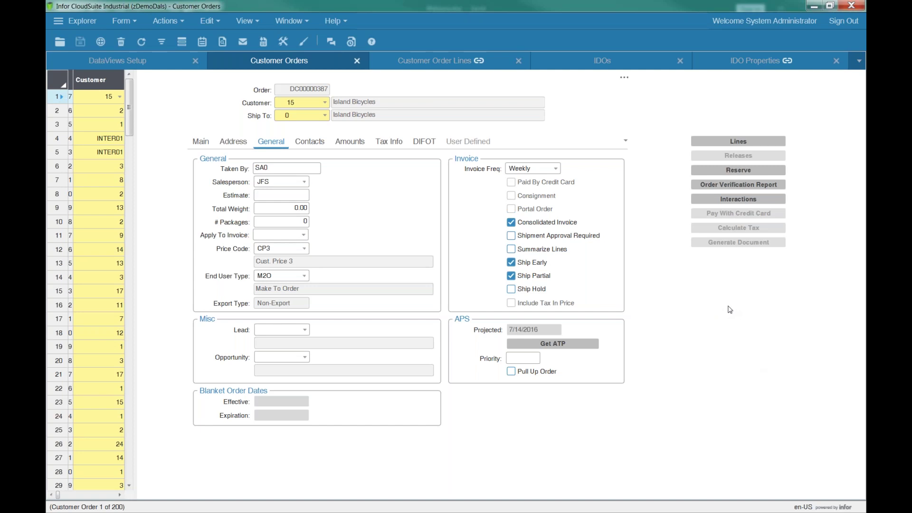
{"action": "left_click", "coordinate": [753, 62]}
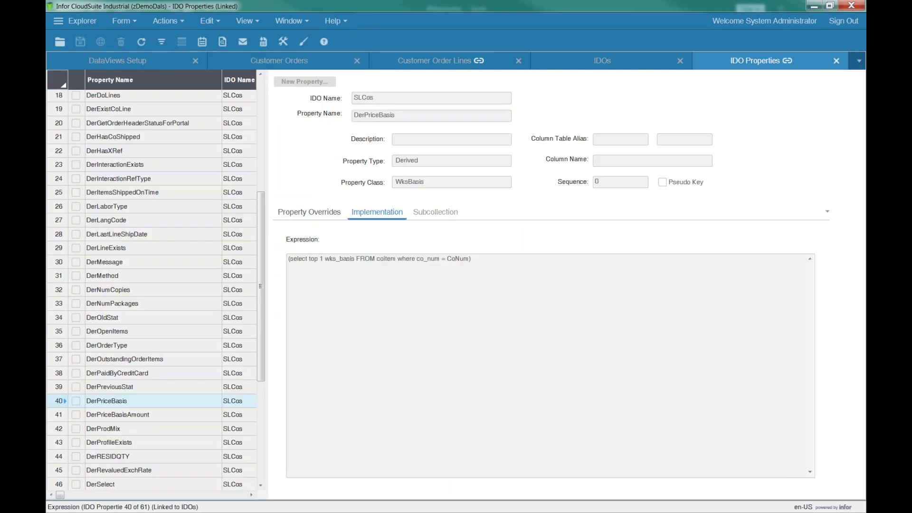
Filter the SLCos properties to the Subcollection type and inspect the SLCoitems property.
{"action": "key", "text": "F4"}
{"action": "left_click", "coordinate": [507, 162]}
{"action": "left_click", "coordinate": [446, 204]}
{"action": "key", "text": "F4"}
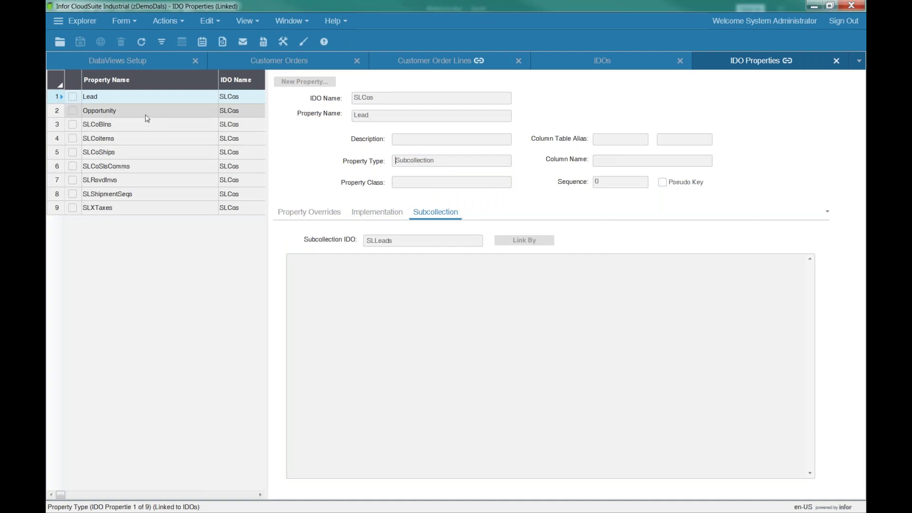
{"action": "left_click", "coordinate": [402, 96]}
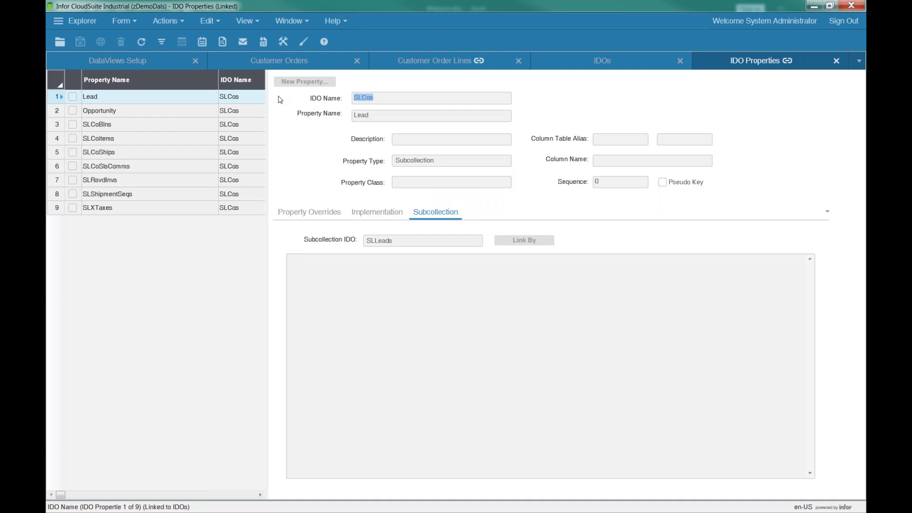
{"action": "left_click", "coordinate": [149, 140]}
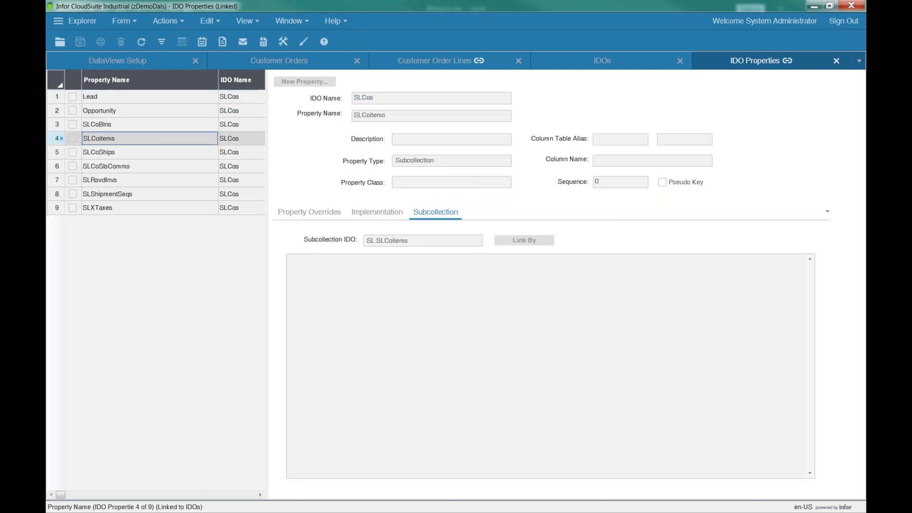
Show the main details of the current customer order and expand the Detail node under its lines.
{"action": "left_click", "coordinate": [273, 60]}
{"action": "left_click", "coordinate": [209, 143]}
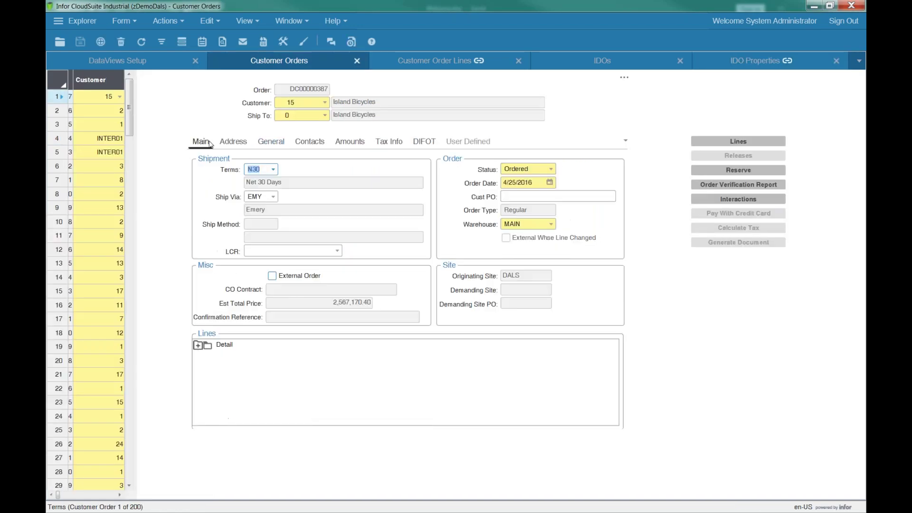
{"action": "left_click", "coordinate": [198, 347]}
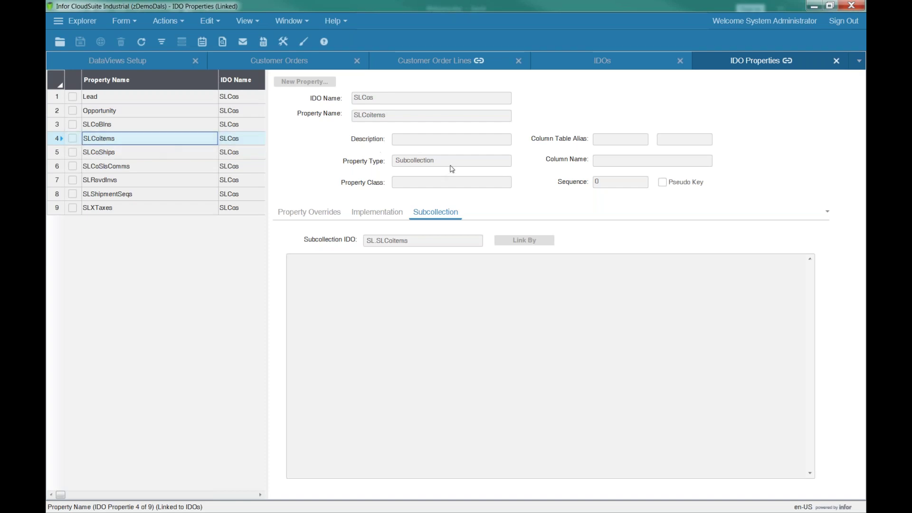
Check the SLCoitems property name and the SLCos IDO, and return to the New Customer Info DataView's SLCos and SLCoitems rows.
{"action": "left_click_drag", "start_coordinate": [423, 116], "coordinate": [309, 116]}
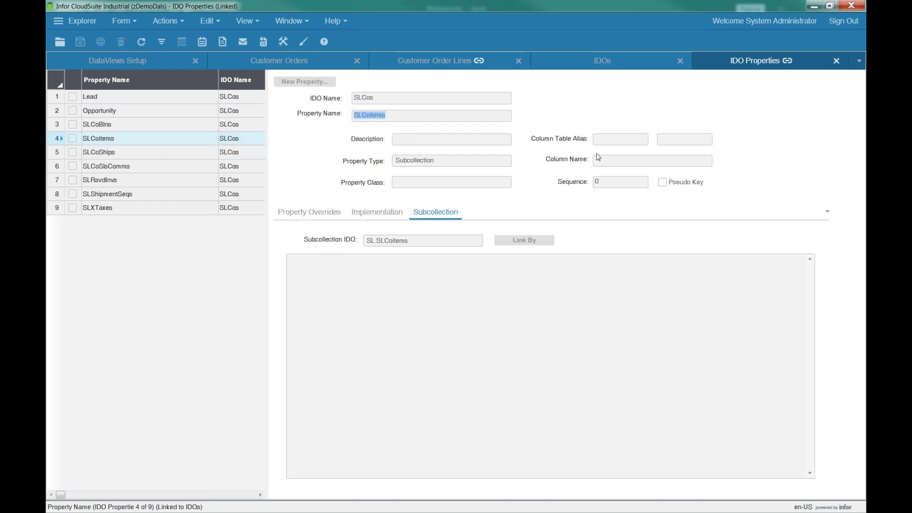
{"action": "left_click", "coordinate": [607, 66]}
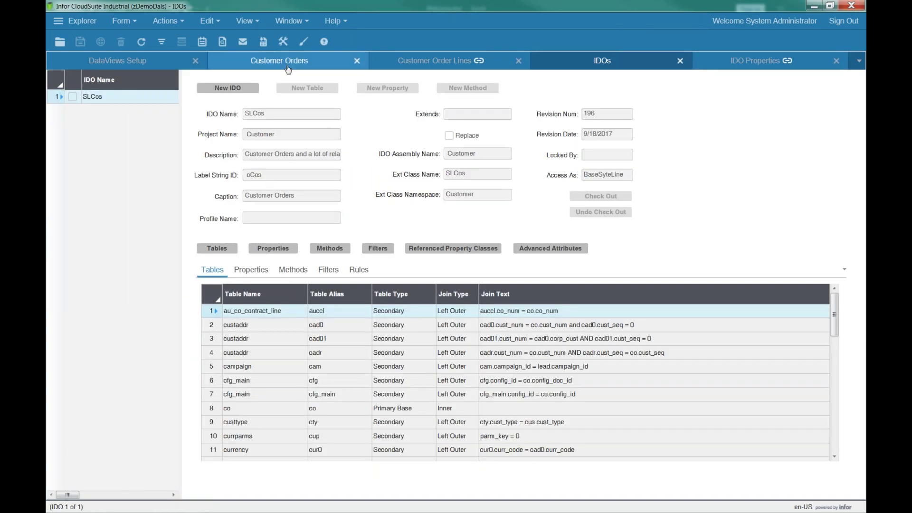
{"action": "left_click", "coordinate": [137, 61]}
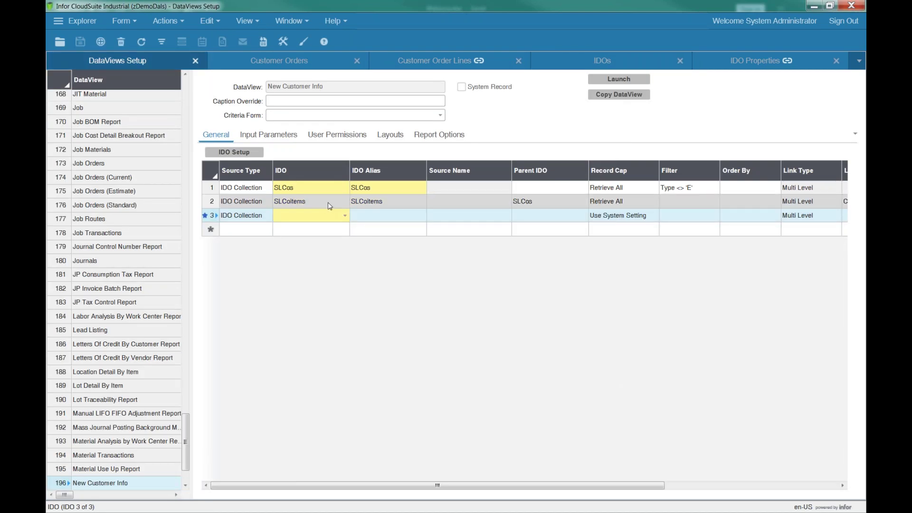
{"action": "left_click", "coordinate": [314, 204]}
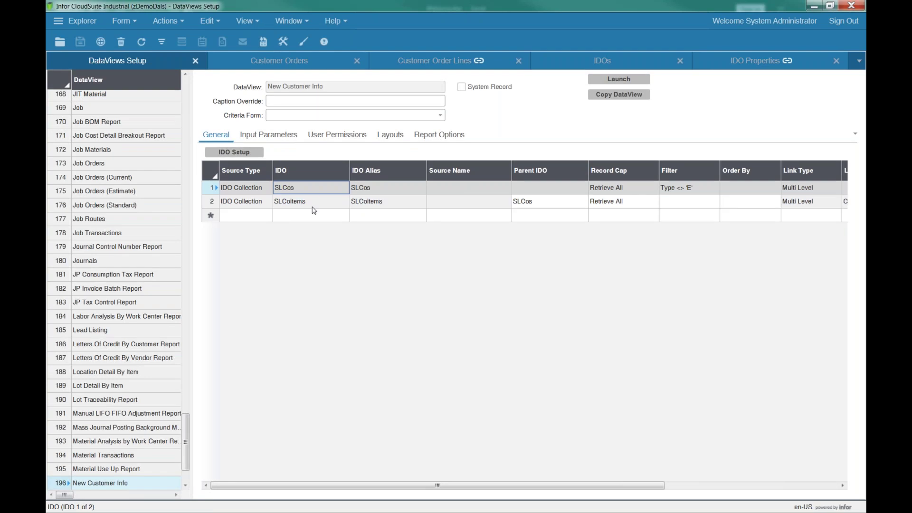
{"action": "left_click", "coordinate": [313, 204]}
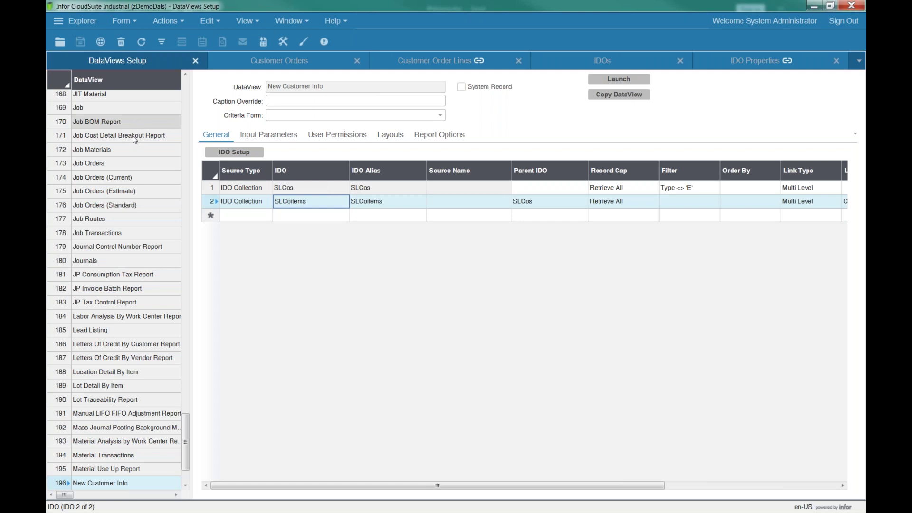
Review the source IDO setup of the existing Job BOM Report, AP Void Check Report and CRM Opportunities DataViews.
{"action": "left_click", "coordinate": [109, 127]}
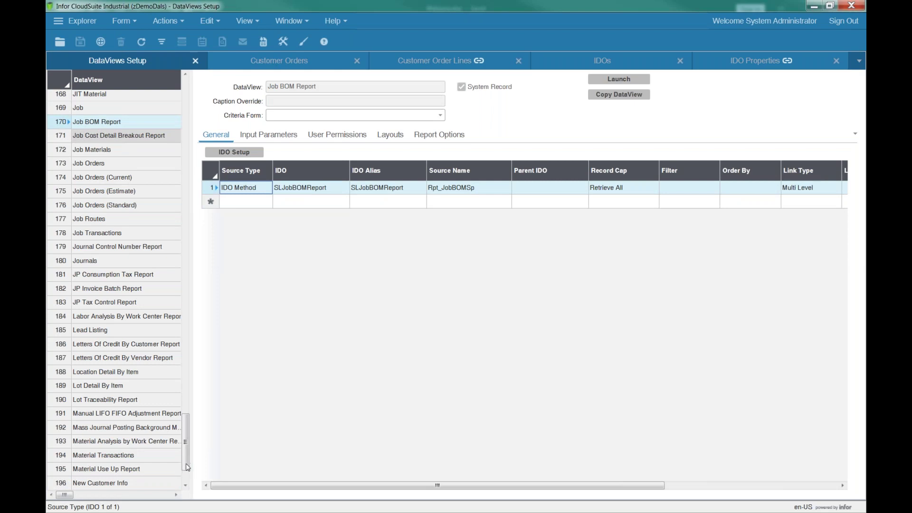
{"action": "left_click_drag", "start_coordinate": [184, 470], "coordinate": [196, 119]}
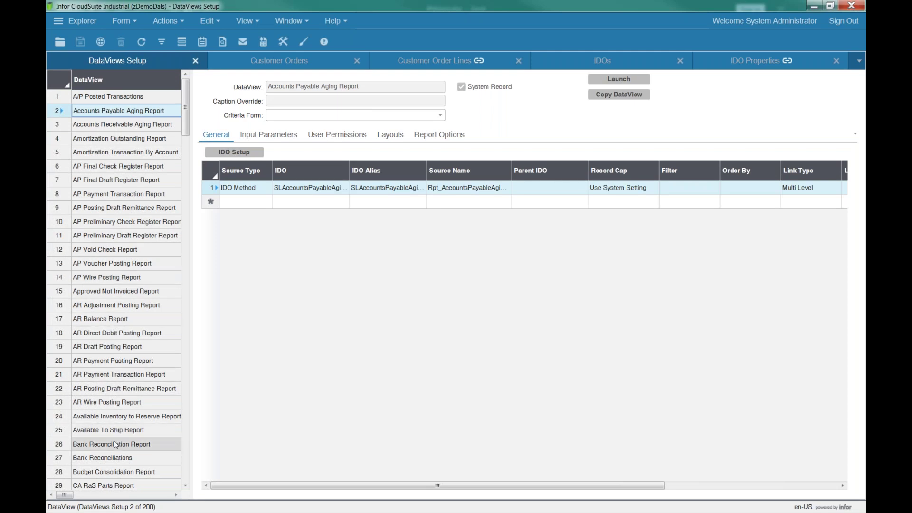
{"action": "left_click", "coordinate": [149, 255]}
{"action": "left_click_drag", "start_coordinate": [189, 123], "coordinate": [186, 218]}
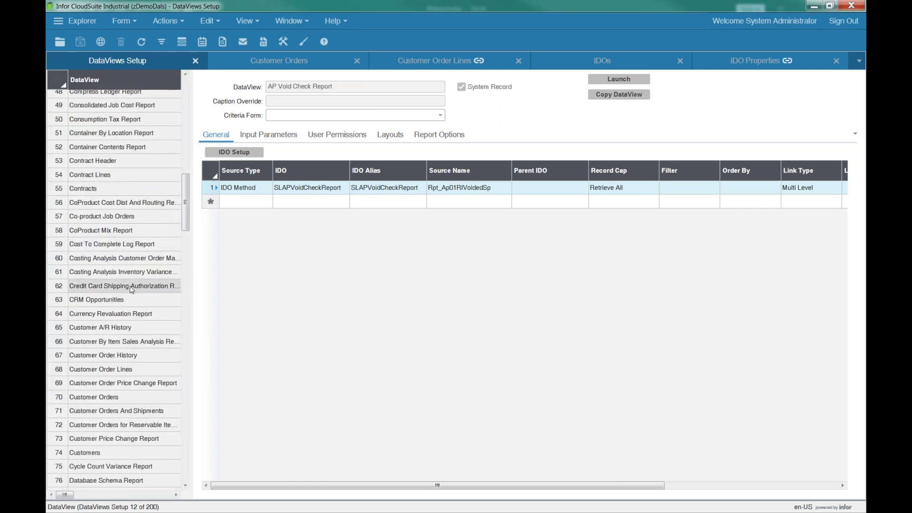
{"action": "left_click", "coordinate": [117, 307]}
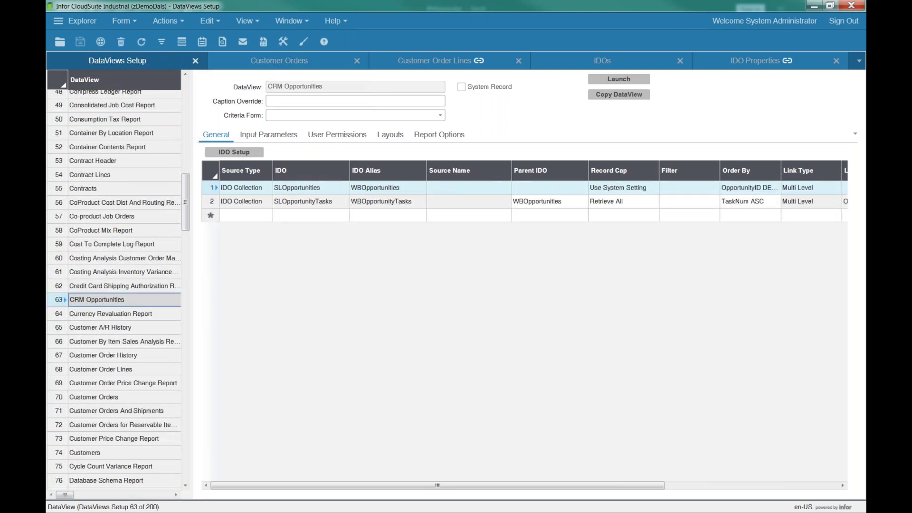
Show the Customer Orders And Shipments DataView and examine the Order By expression of its SLCos collection.
{"action": "left_click", "coordinate": [126, 401]}
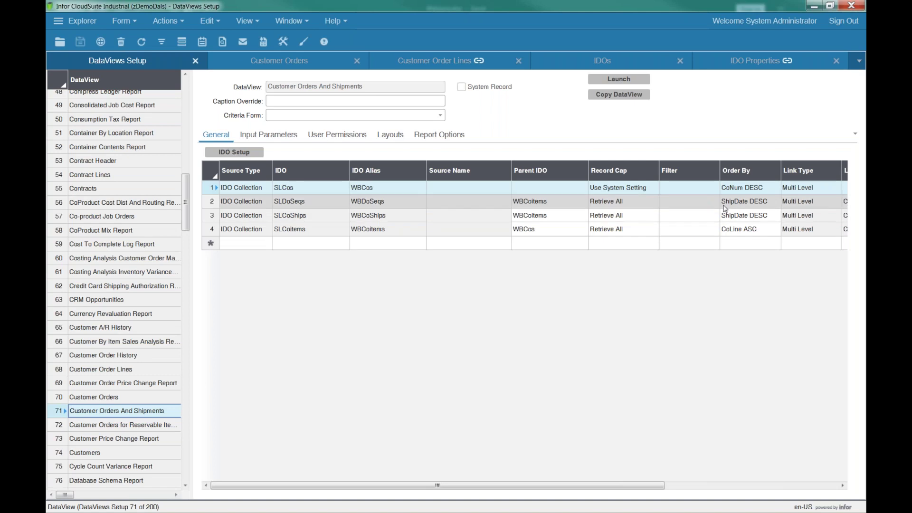
{"action": "left_click", "coordinate": [753, 190]}
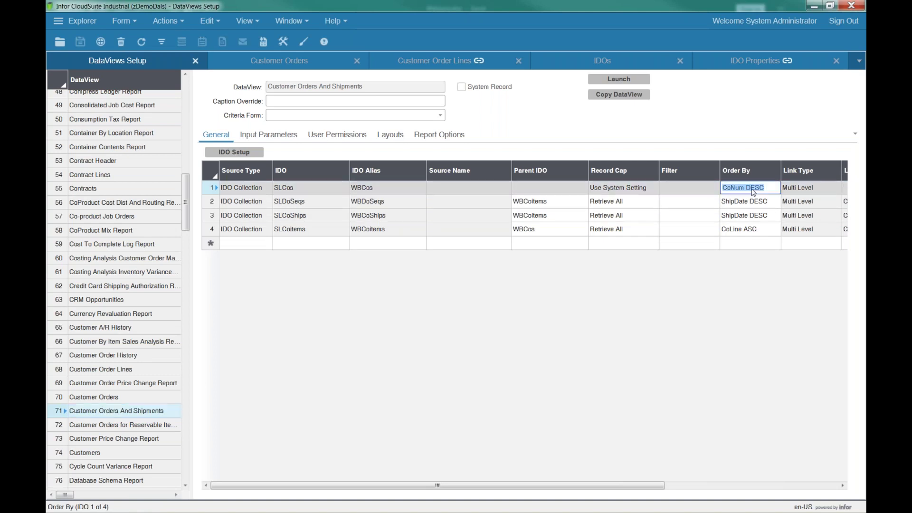
{"action": "left_click", "coordinate": [766, 189]}
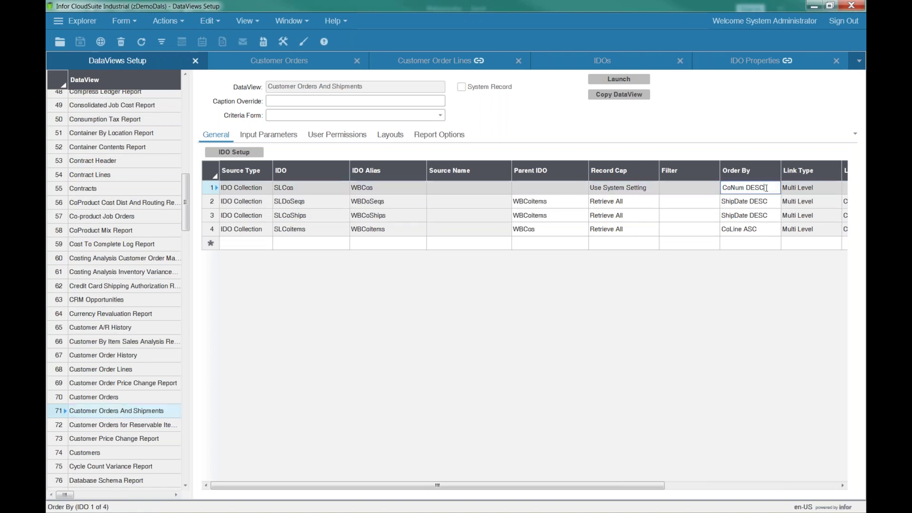